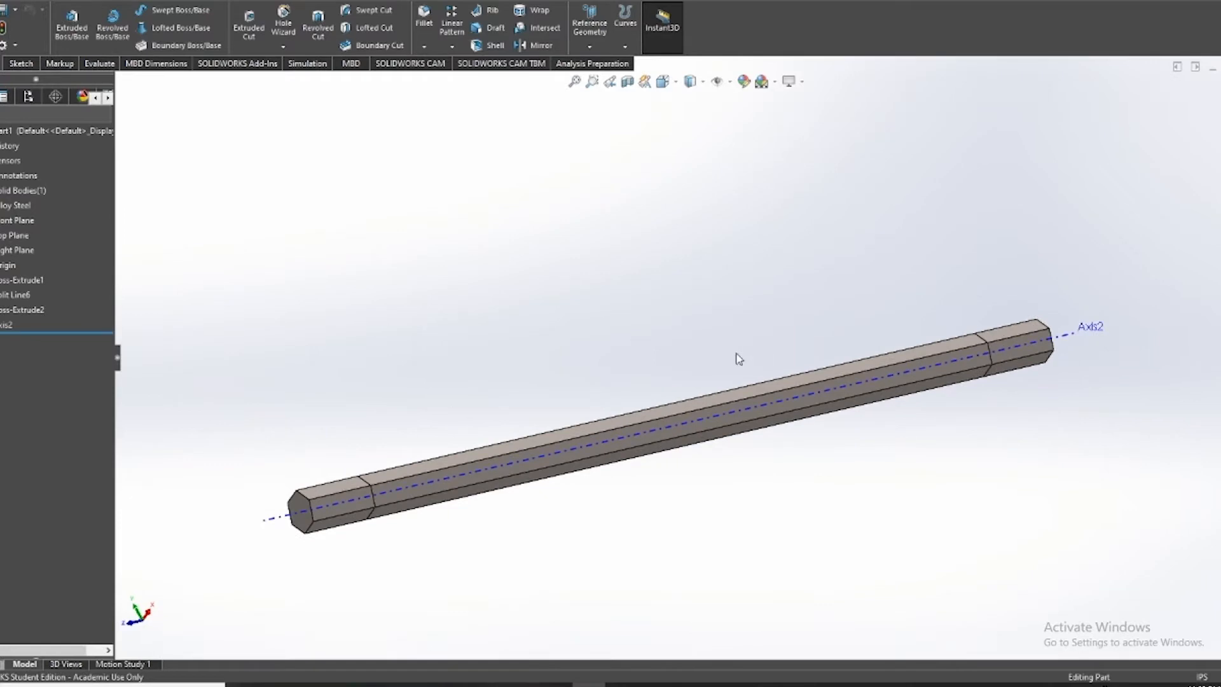
# Switch to the Part2 document with the L-shaped bracket and inspect its plates and mounting holes
pyautogui.moveTo(741, 362); pyautogui.dragTo(775, 358, button='middle')
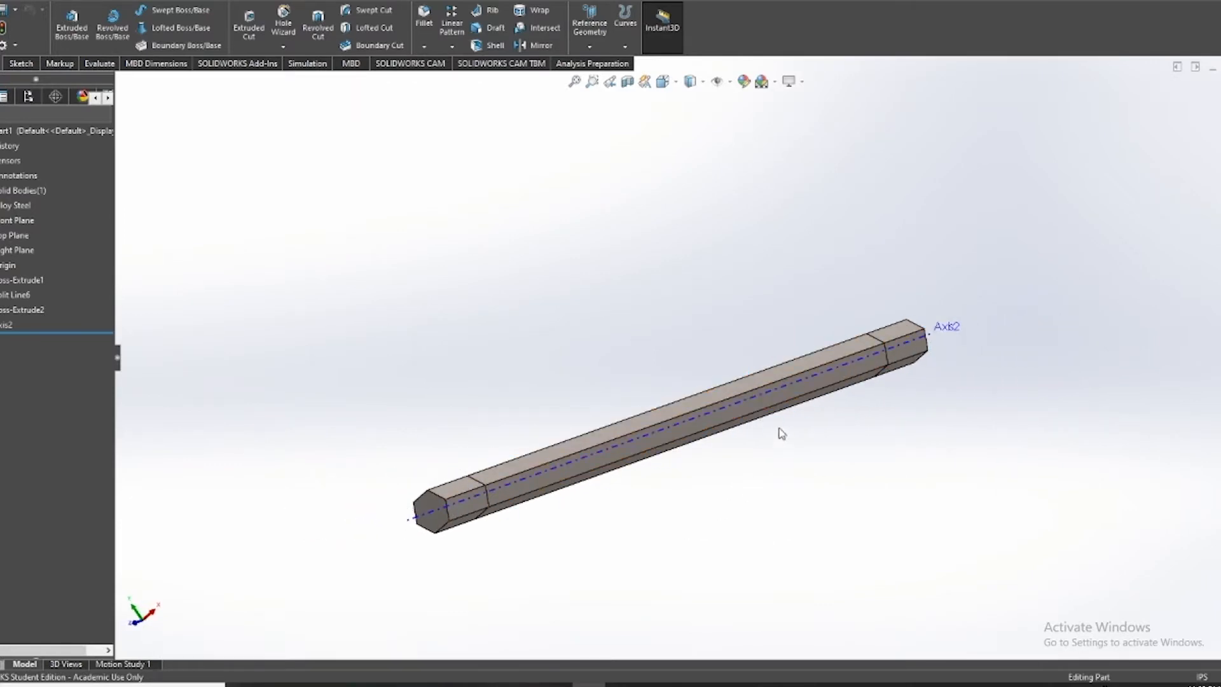
pyautogui.moveTo(690, 428); pyautogui.dragTo(715, 468, button='middle')
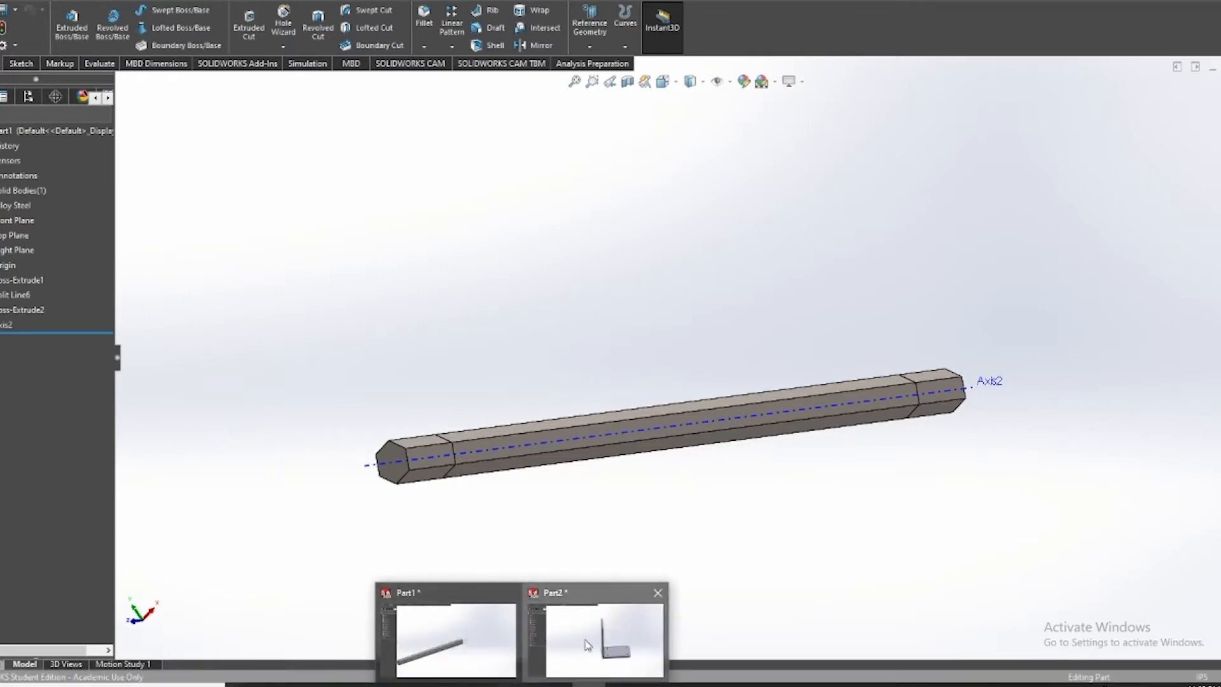
pyautogui.click(604, 630)
pyautogui.moveTo(756, 419); pyautogui.dragTo(708, 526, button='middle')
pyautogui.moveTo(414, 376); pyautogui.dragTo(508, 445, button='middle')
pyautogui.moveTo(576, 544); pyautogui.dragTo(613, 558, button='middle')
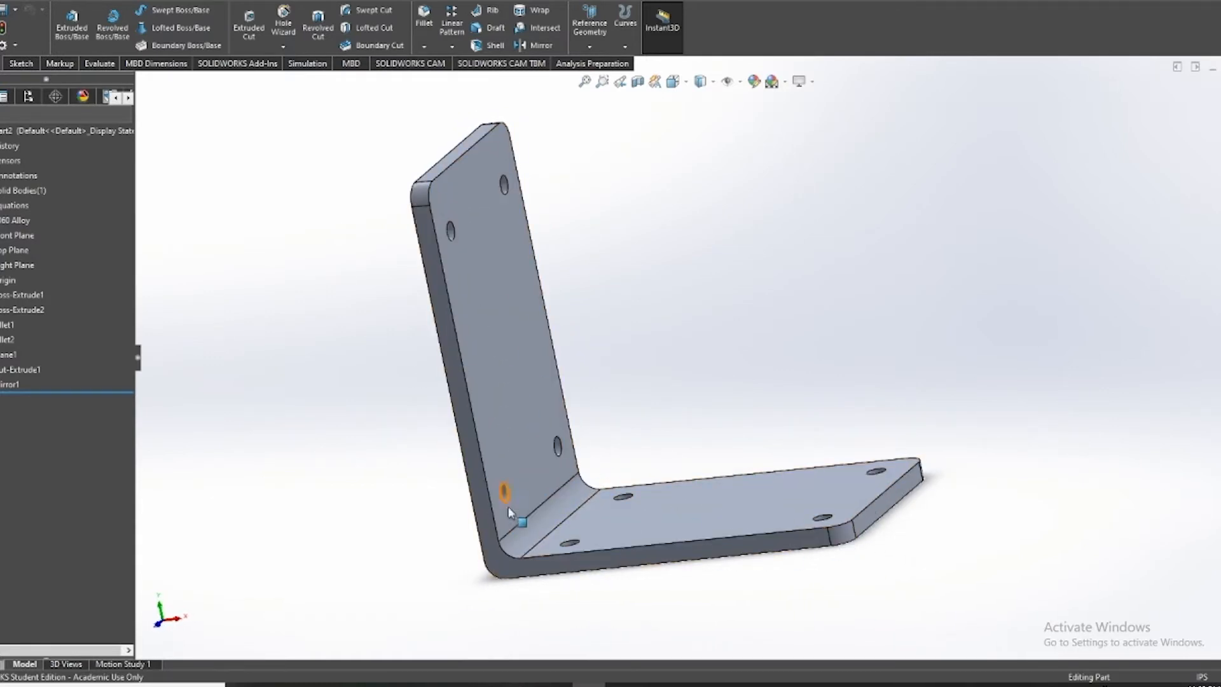
pyautogui.moveTo(637, 503); pyautogui.dragTo(647, 509, button='middle')
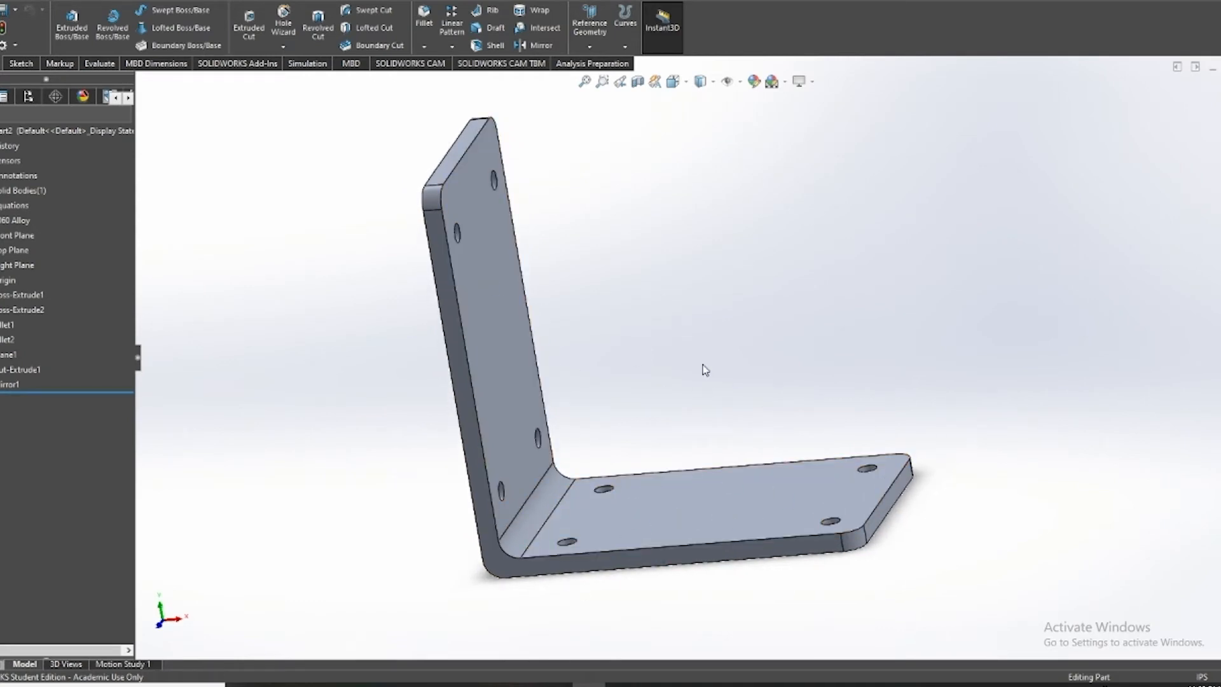
pyautogui.scroll(2, 699, 366)
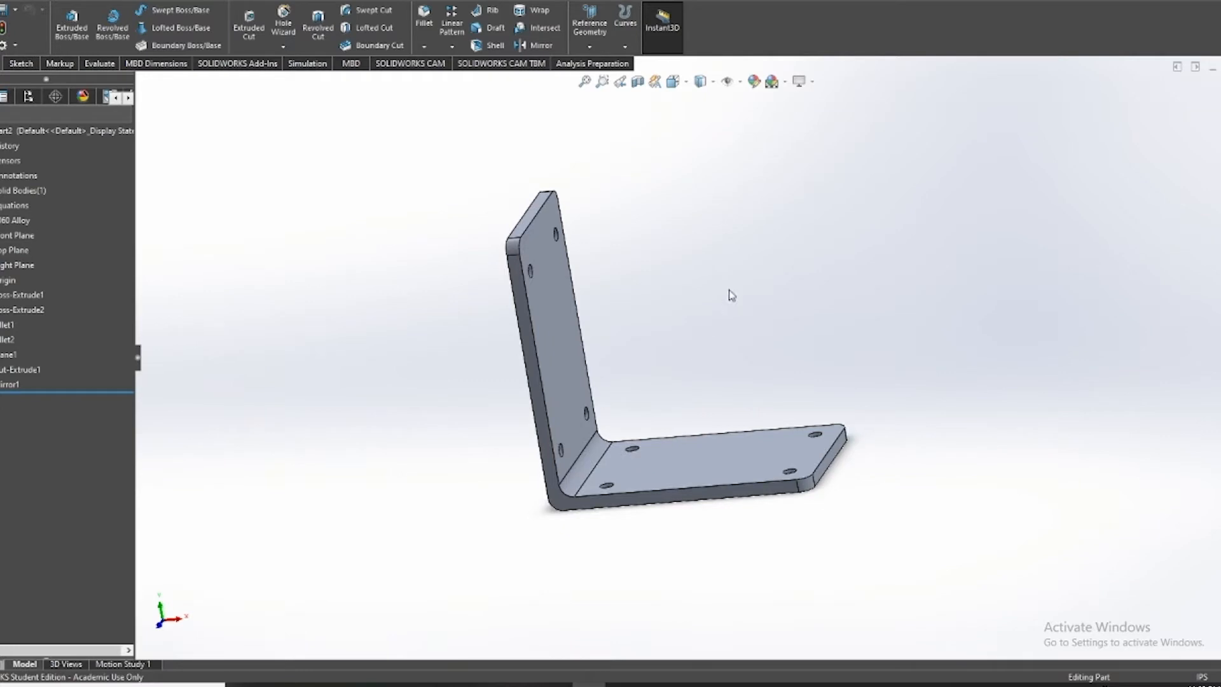
# Create a new static simulation study for the bracket, named Bracket Test 1
pyautogui.click(318, 66)
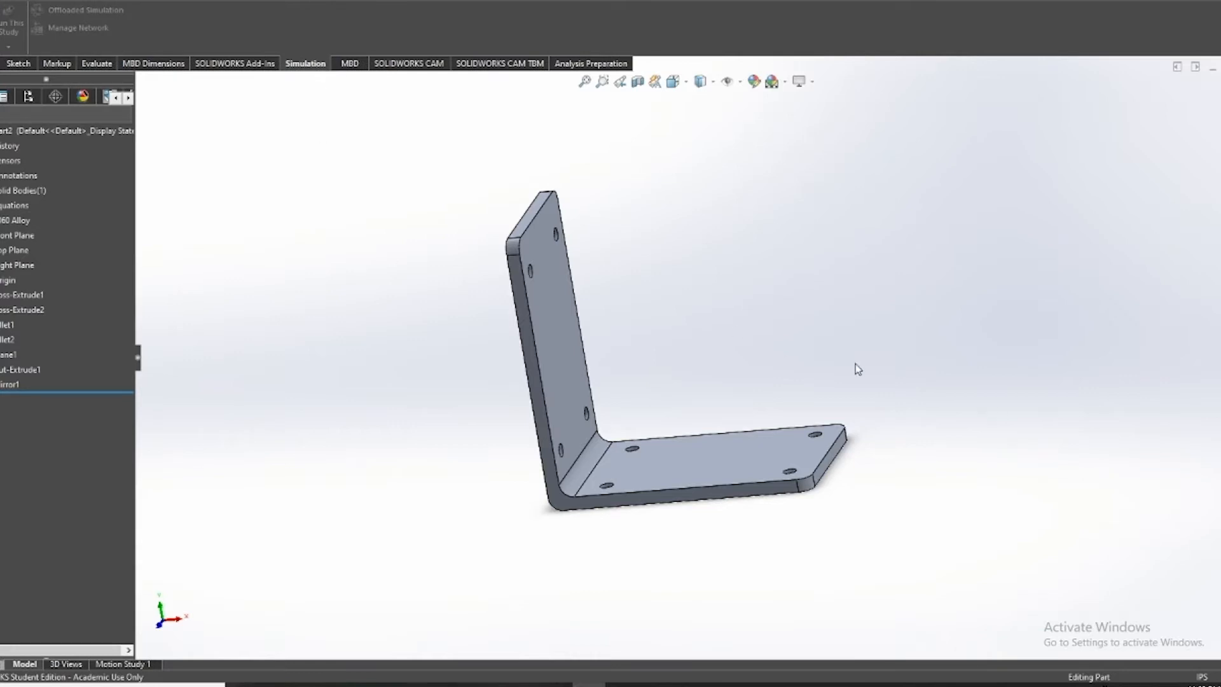
pyautogui.scroll(1, 831, 358)
pyautogui.scroll(-1, 832, 359)
pyautogui.click(2, 46)
pyautogui.click(13, 85)
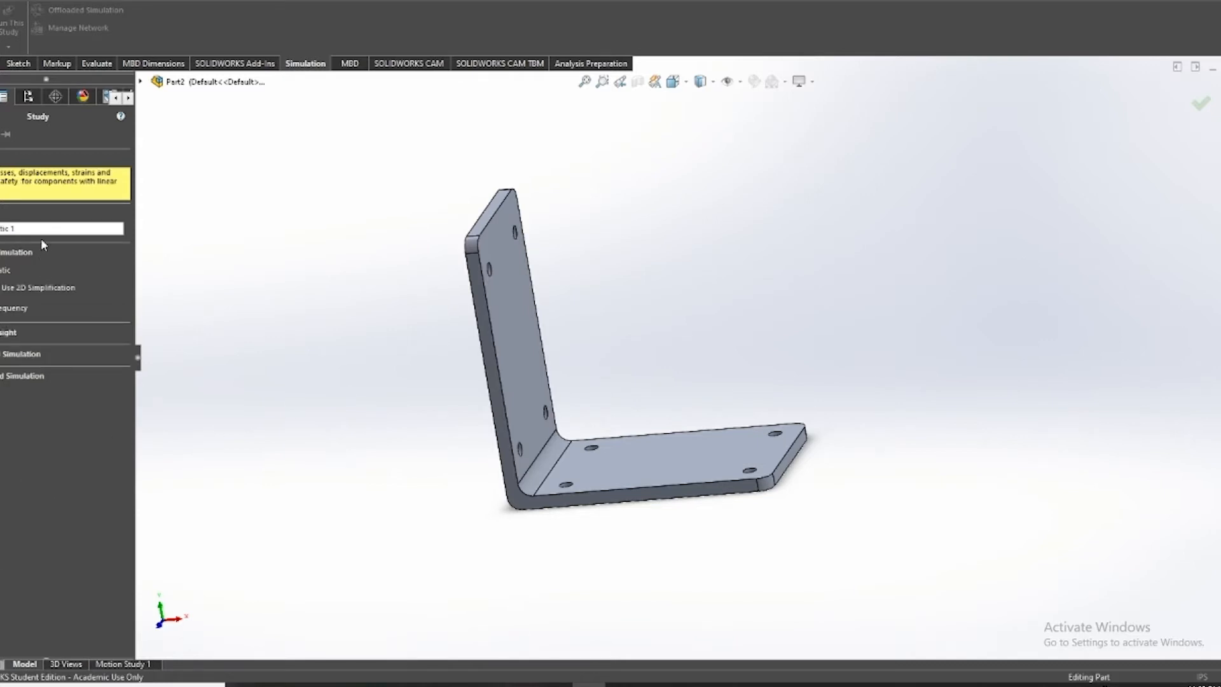
pyautogui.moveTo(89, 228); pyautogui.dragTo(1, 228)
pyautogui.press('BackSpace')
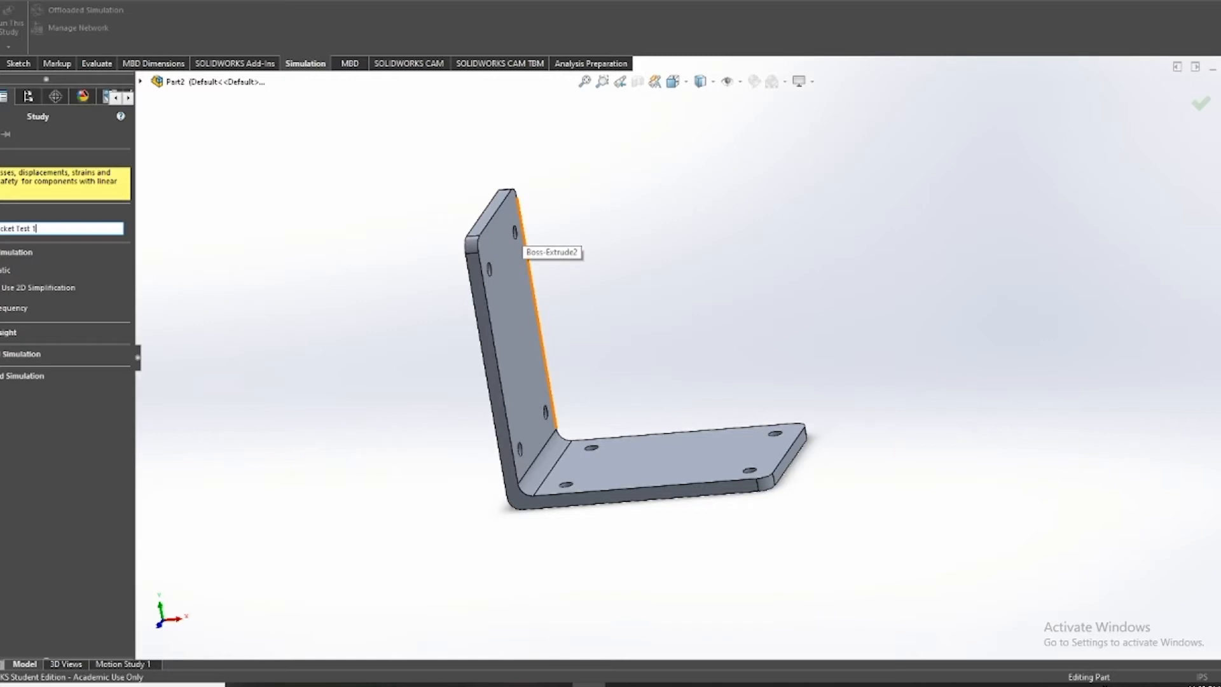
pyautogui.write('1')
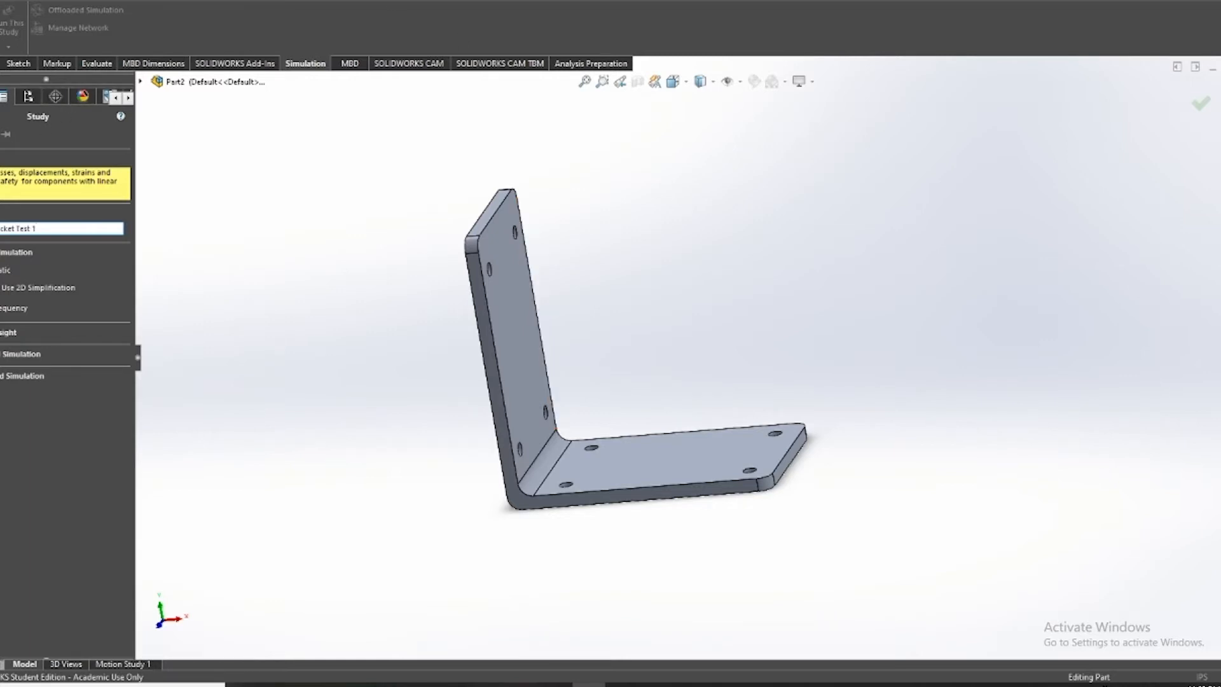
pyautogui.press('Return')
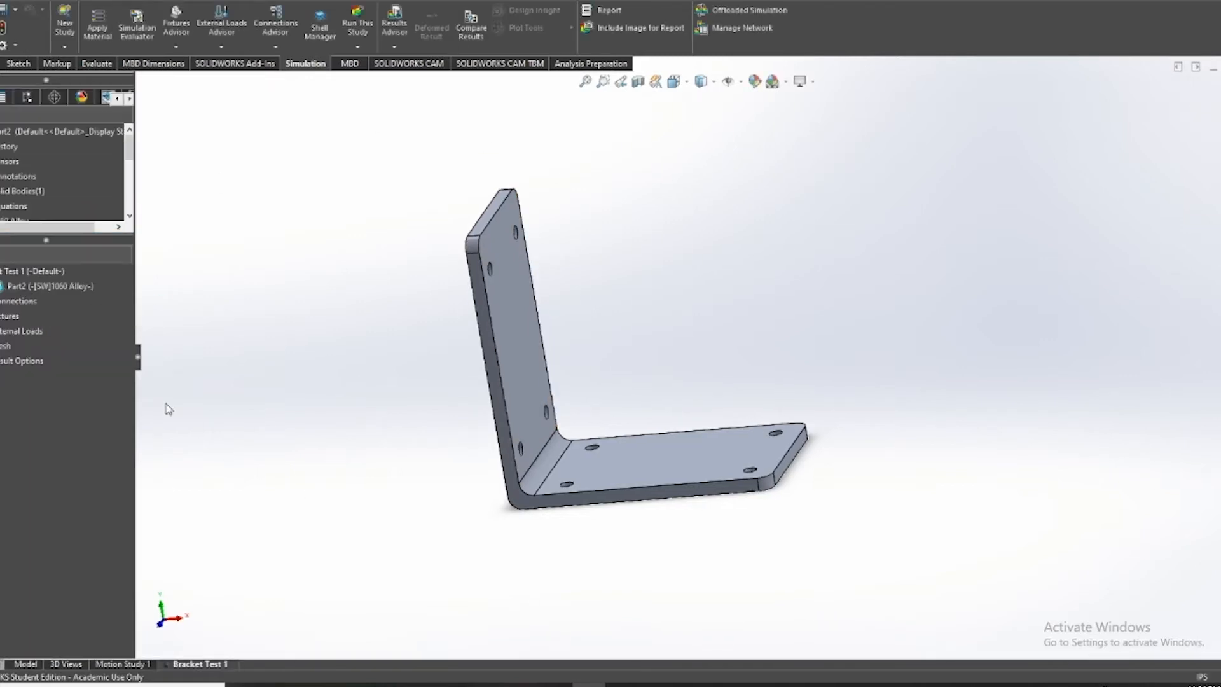
# Apply the 1060 Alloy material from Aluminium Alloys to the bracket body in the study
pyautogui.moveTo(67, 240); pyautogui.dragTo(68, 299)
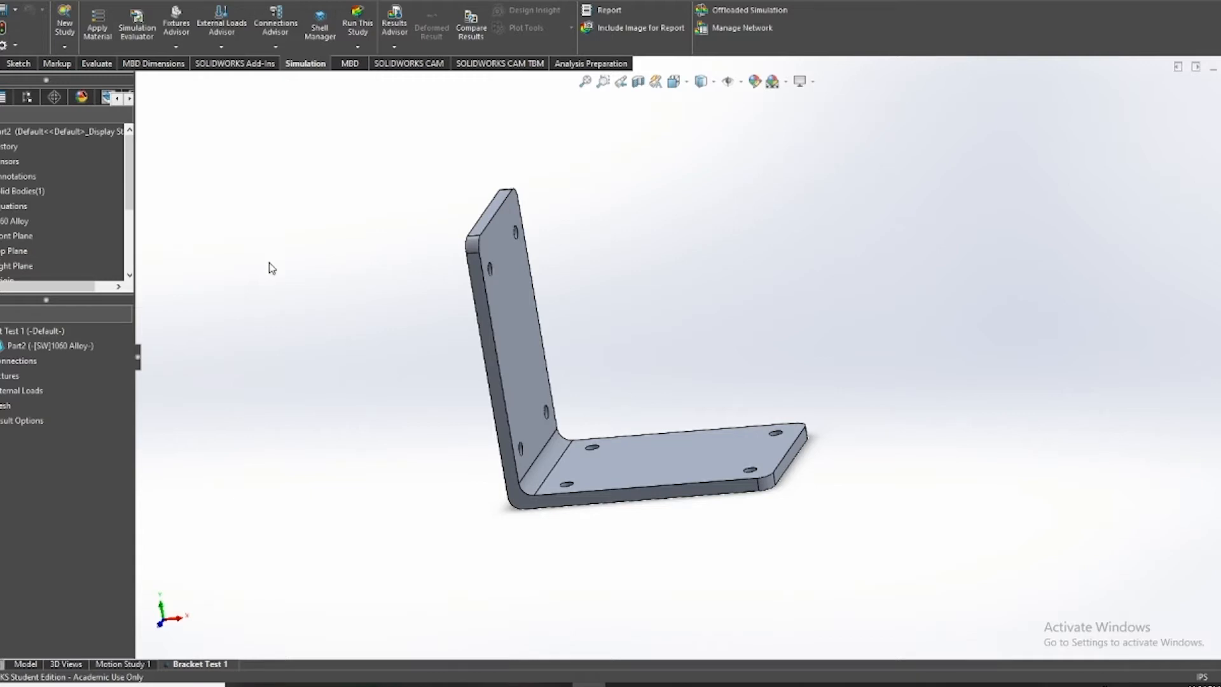
pyautogui.moveTo(59, 299); pyautogui.dragTo(50, 245)
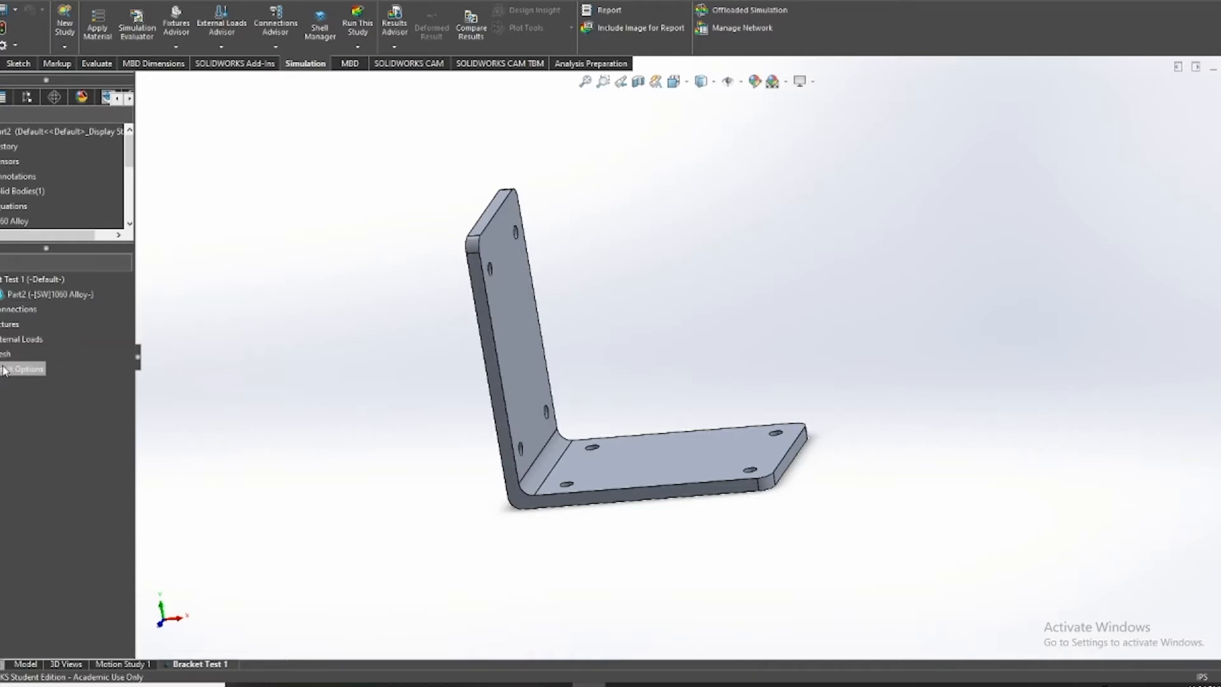
pyautogui.rightClick(36, 294)
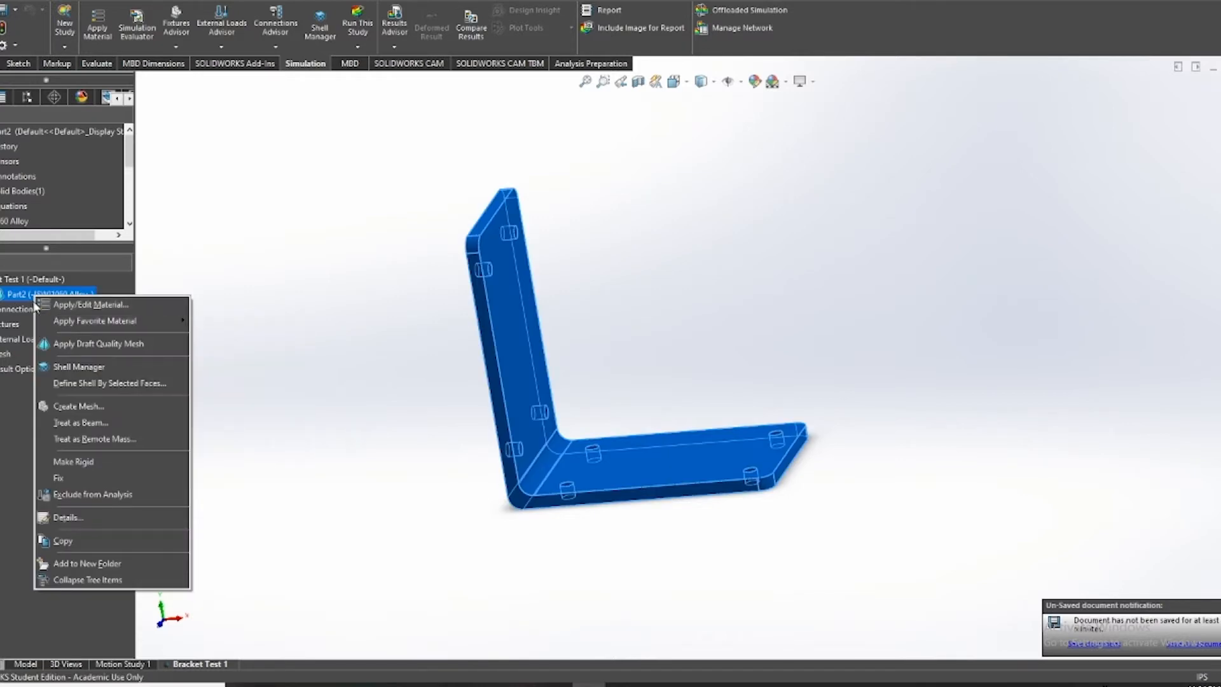
pyautogui.click(48, 305)
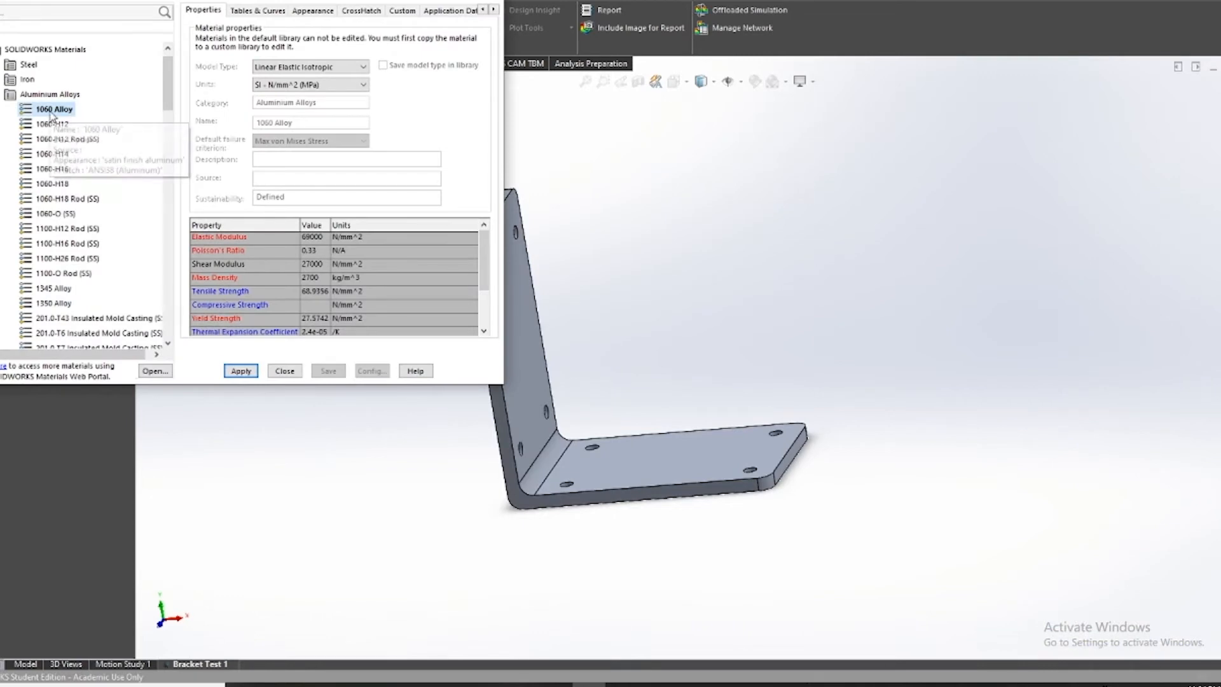
pyautogui.click(244, 373)
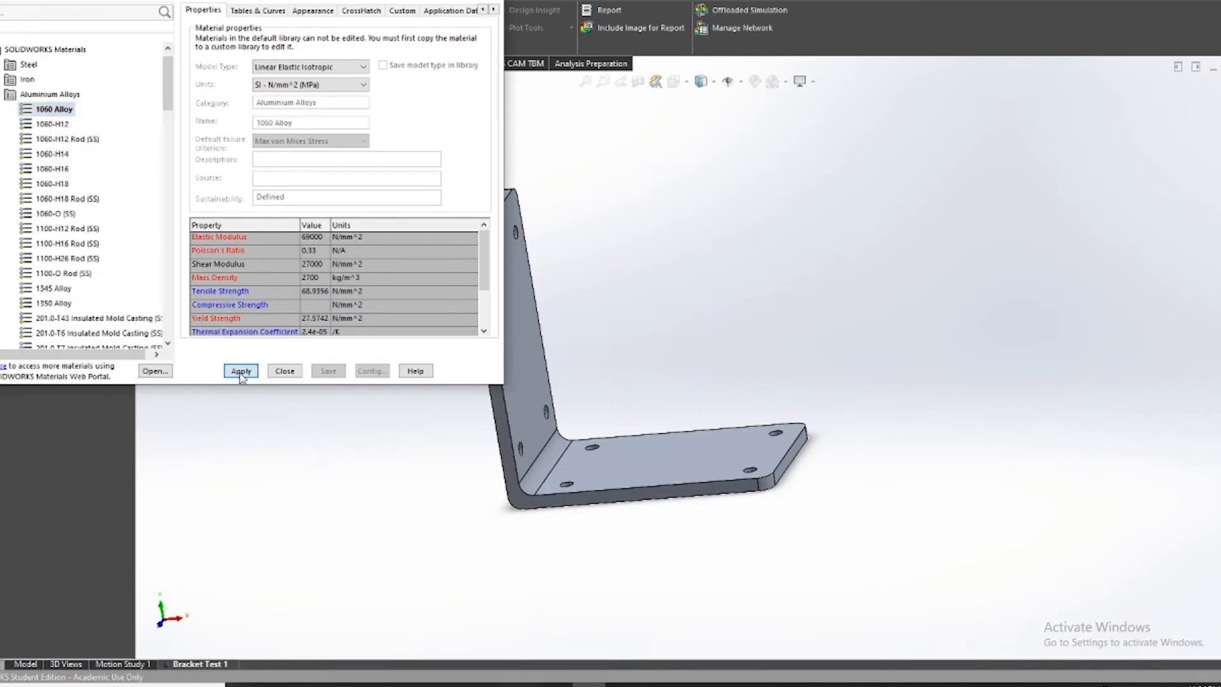
pyautogui.click(275, 373)
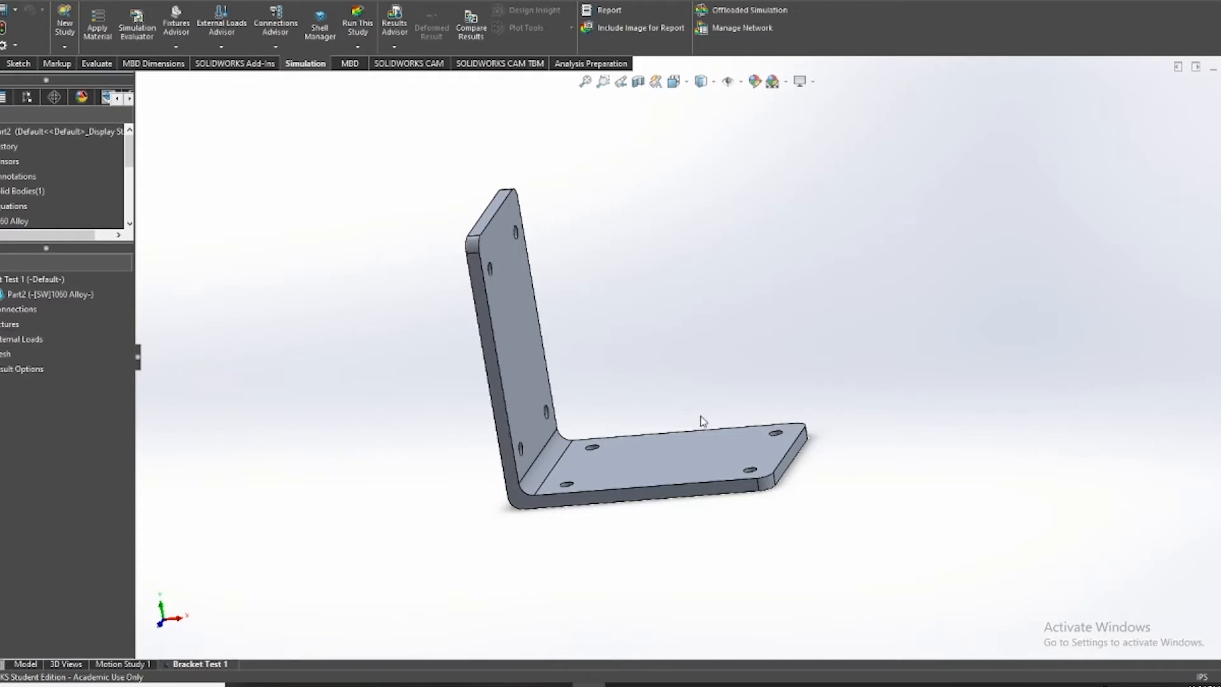
# Start a Fixed Geometry fixture and select the two hole faces at the free end of the bracket's horizontal plate
pyautogui.scroll(-5, 703, 422)
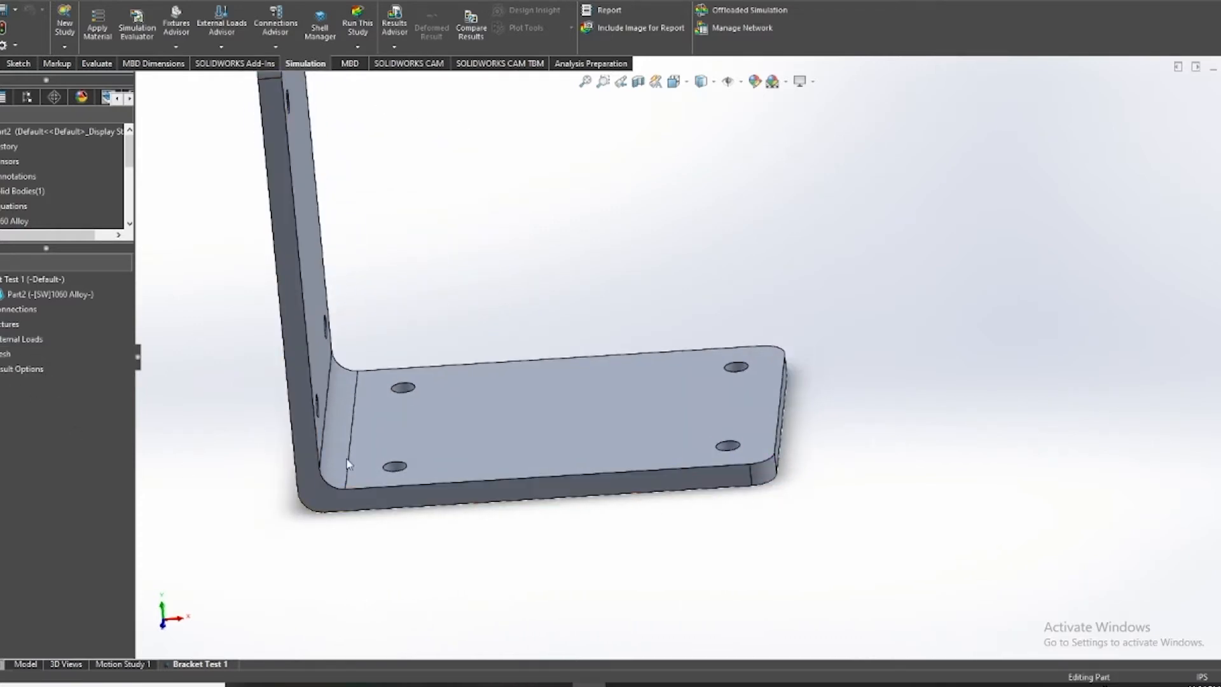
pyautogui.scroll(3, 729, 559)
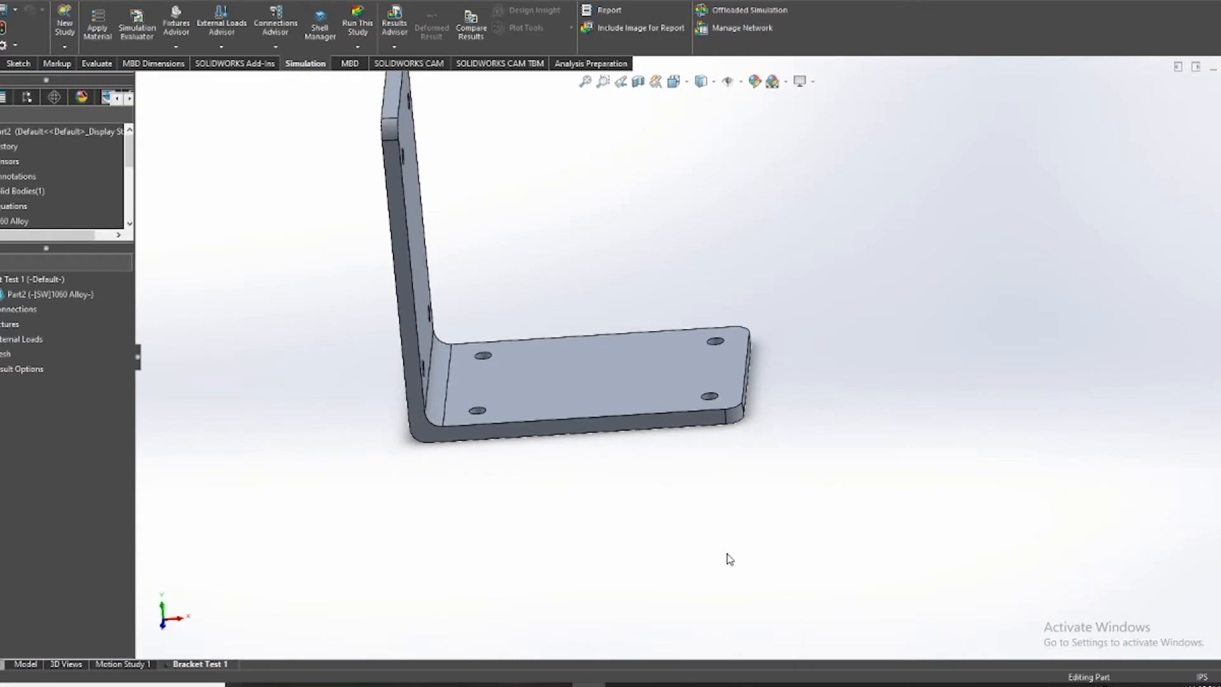
pyautogui.moveTo(657, 412); pyautogui.dragTo(698, 305, button='middle')
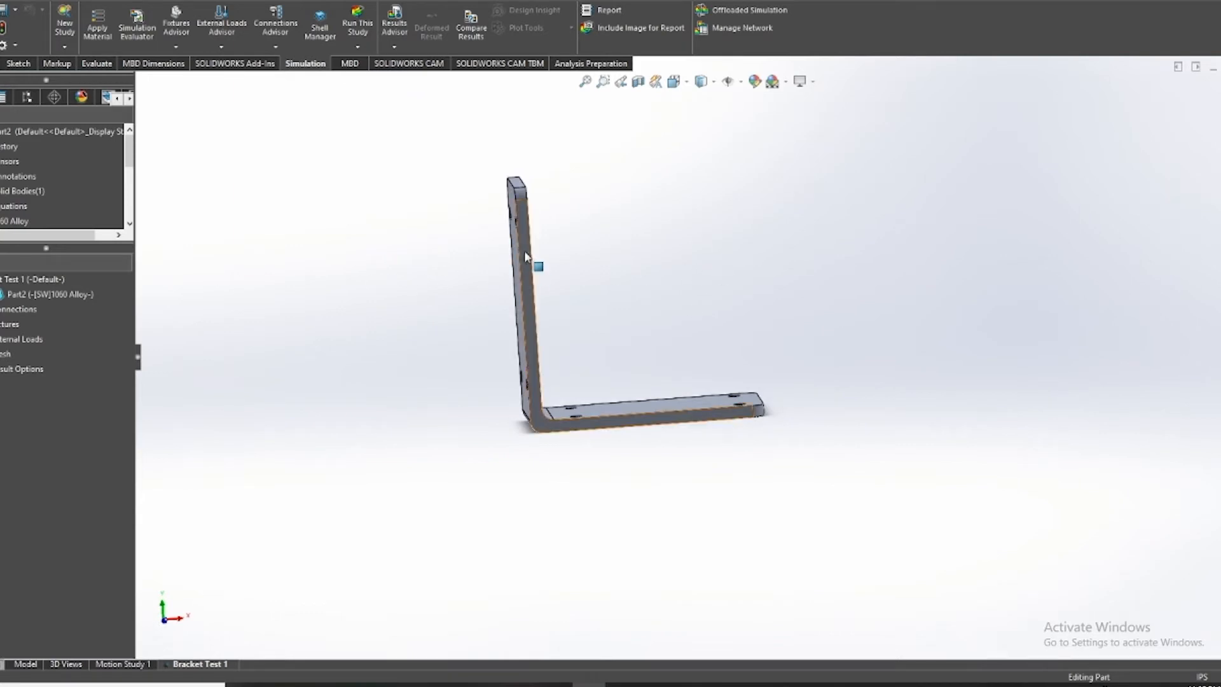
pyautogui.moveTo(575, 294); pyautogui.dragTo(763, 295, button='middle')
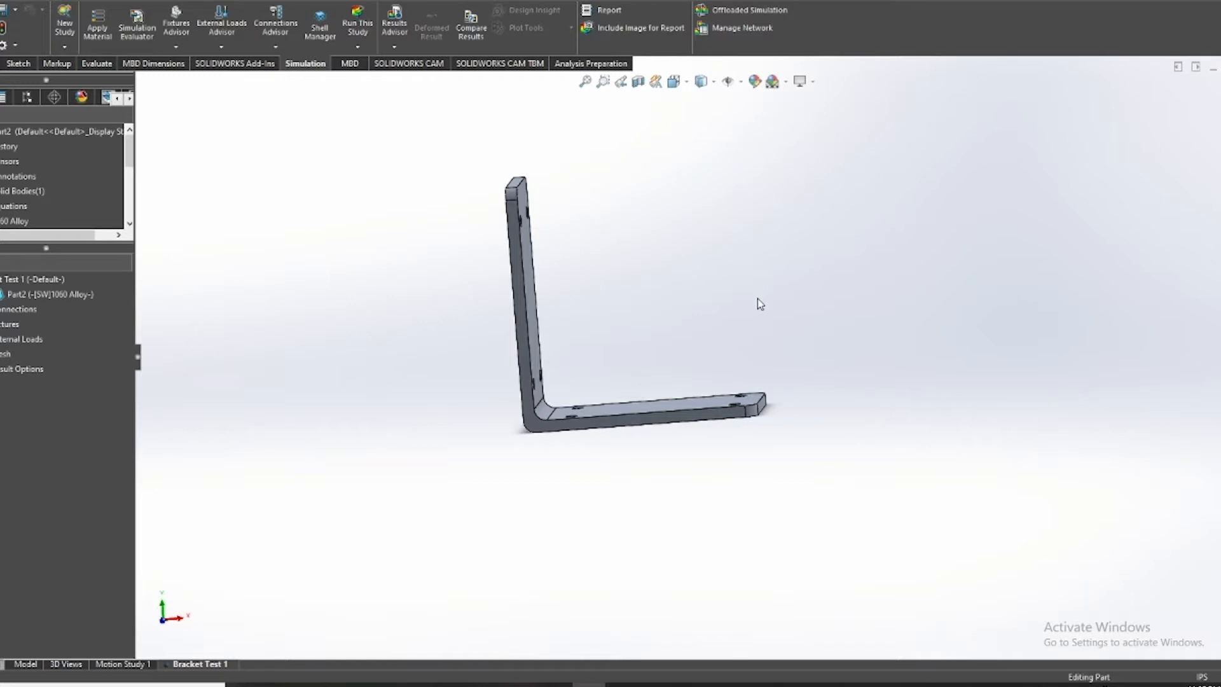
pyautogui.moveTo(802, 275); pyautogui.dragTo(798, 312, button='middle')
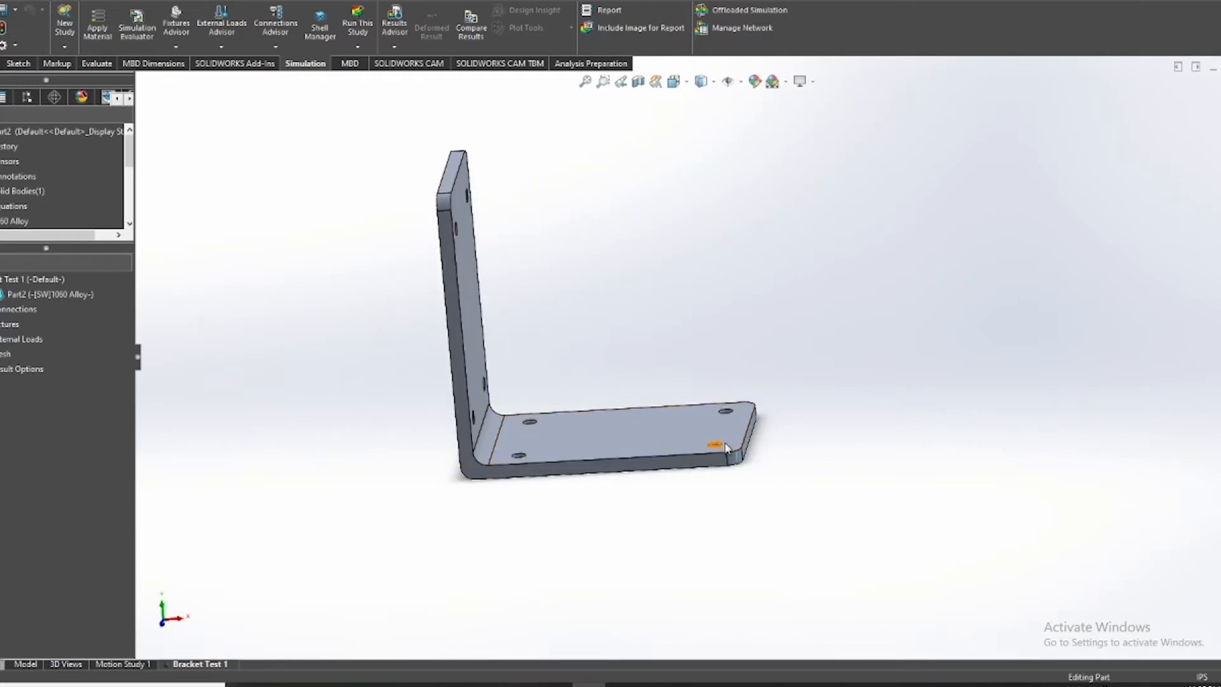
pyautogui.moveTo(683, 482); pyautogui.dragTo(693, 481, button='middle')
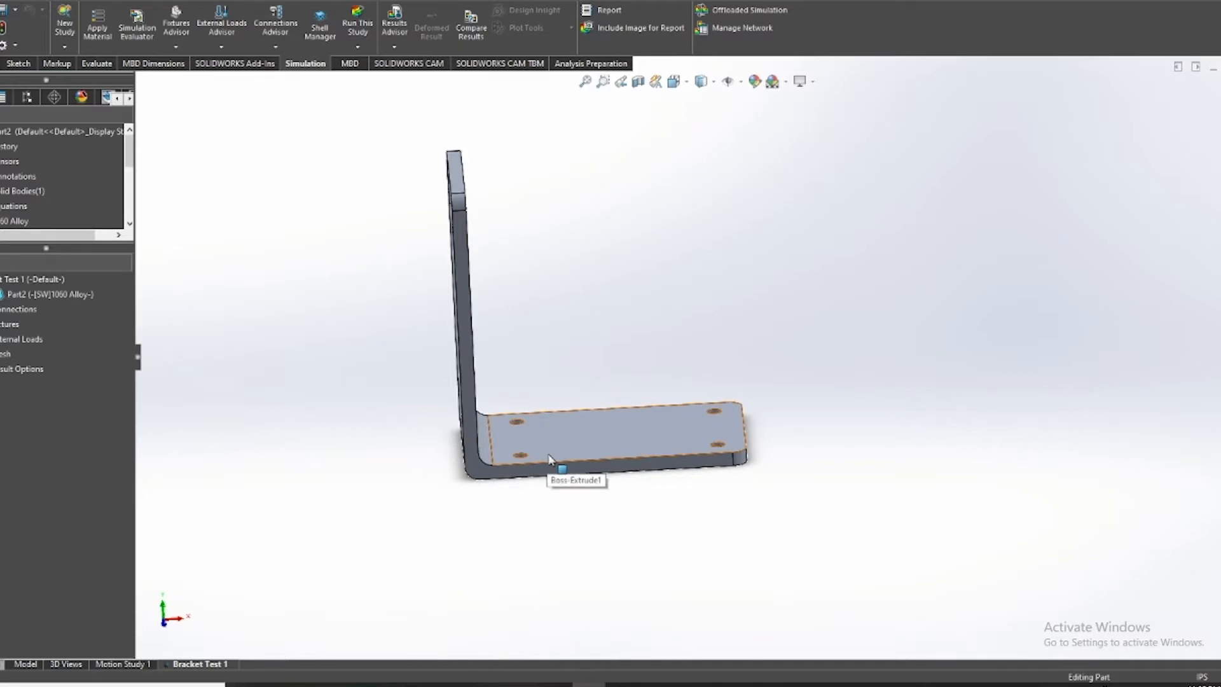
pyautogui.rightClick(12, 325)
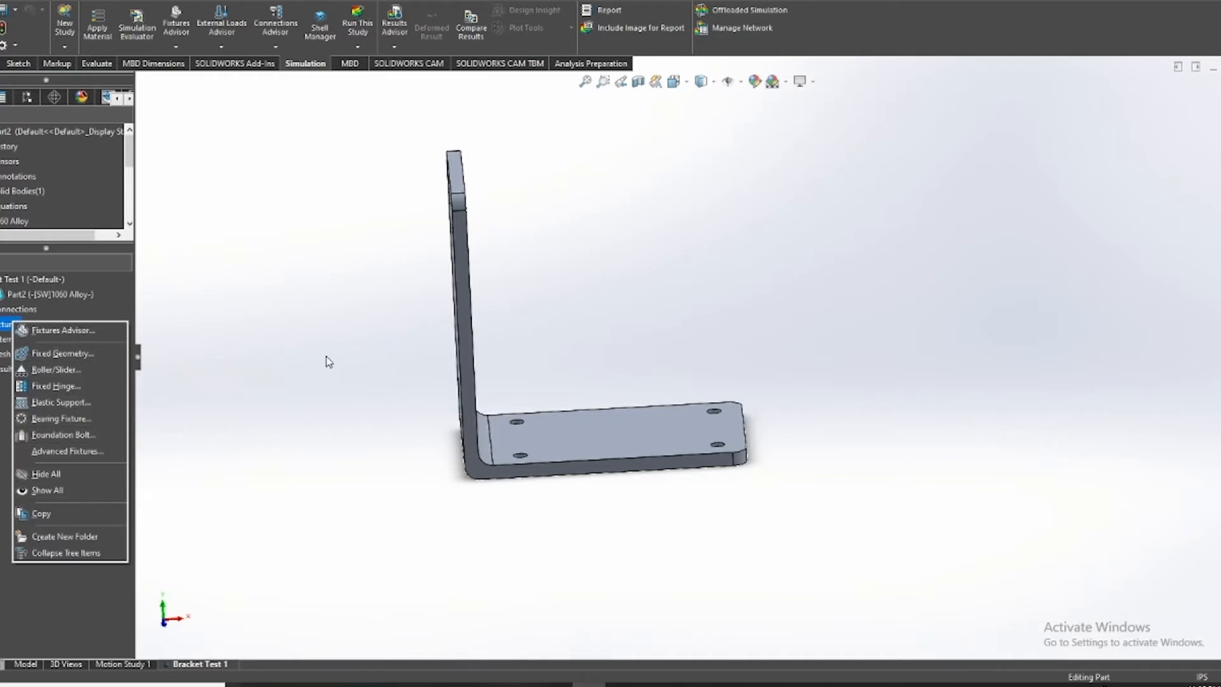
pyautogui.click(93, 354)
pyautogui.click(676, 425)
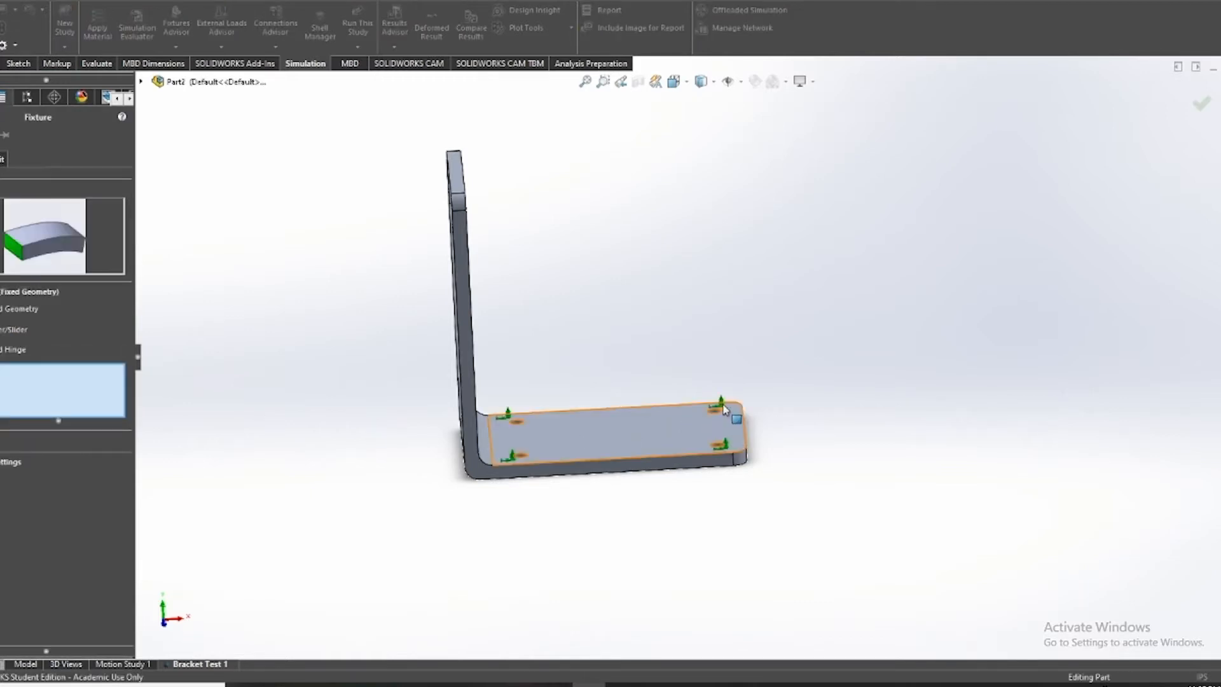
pyautogui.scroll(-6, 720, 420)
pyautogui.scroll(-3, 717, 412)
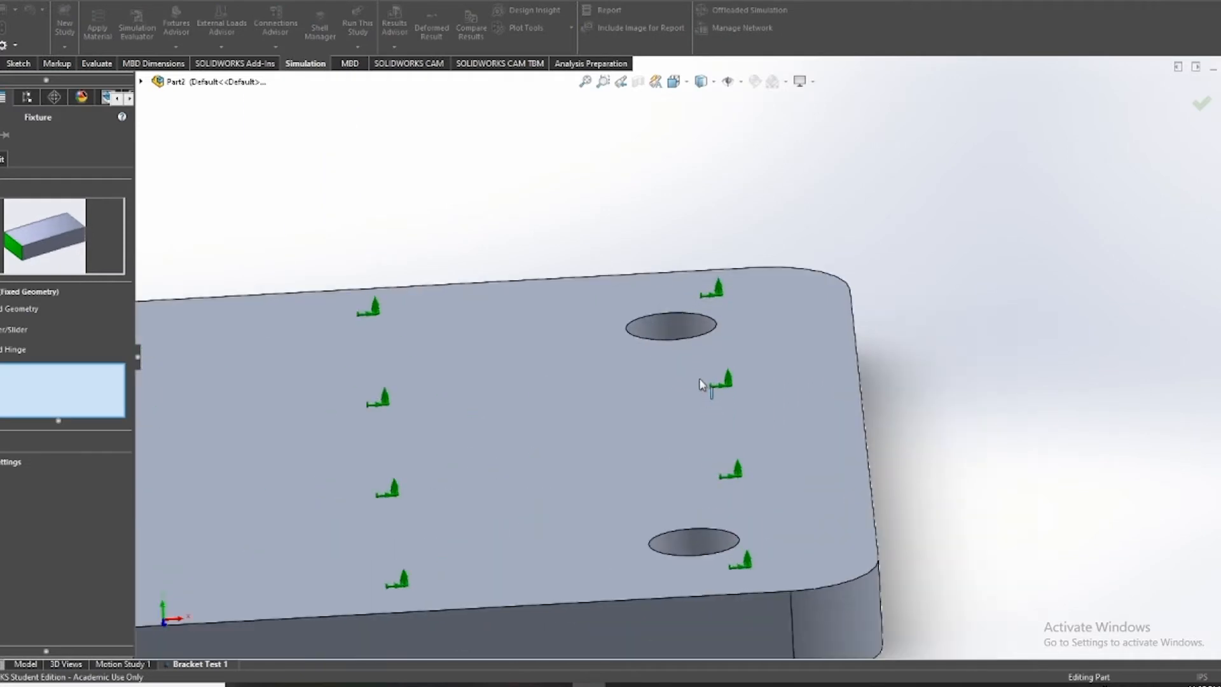
pyautogui.click(681, 328)
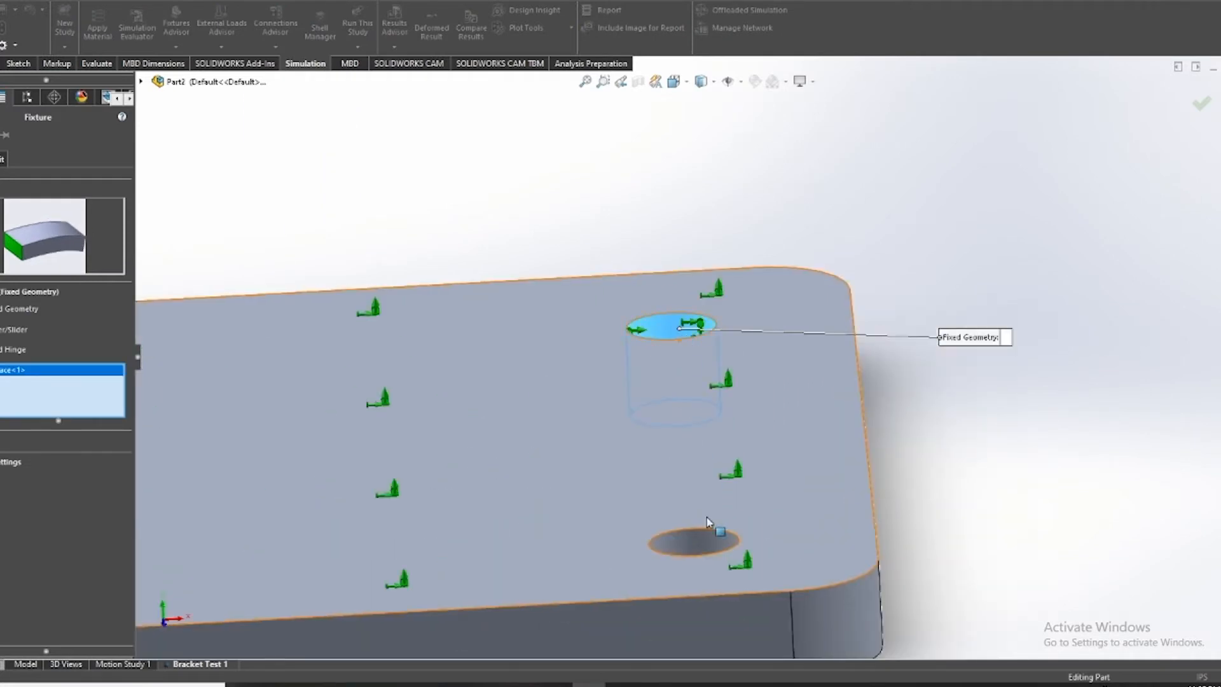
pyautogui.click(696, 548)
pyautogui.scroll(5, 697, 548)
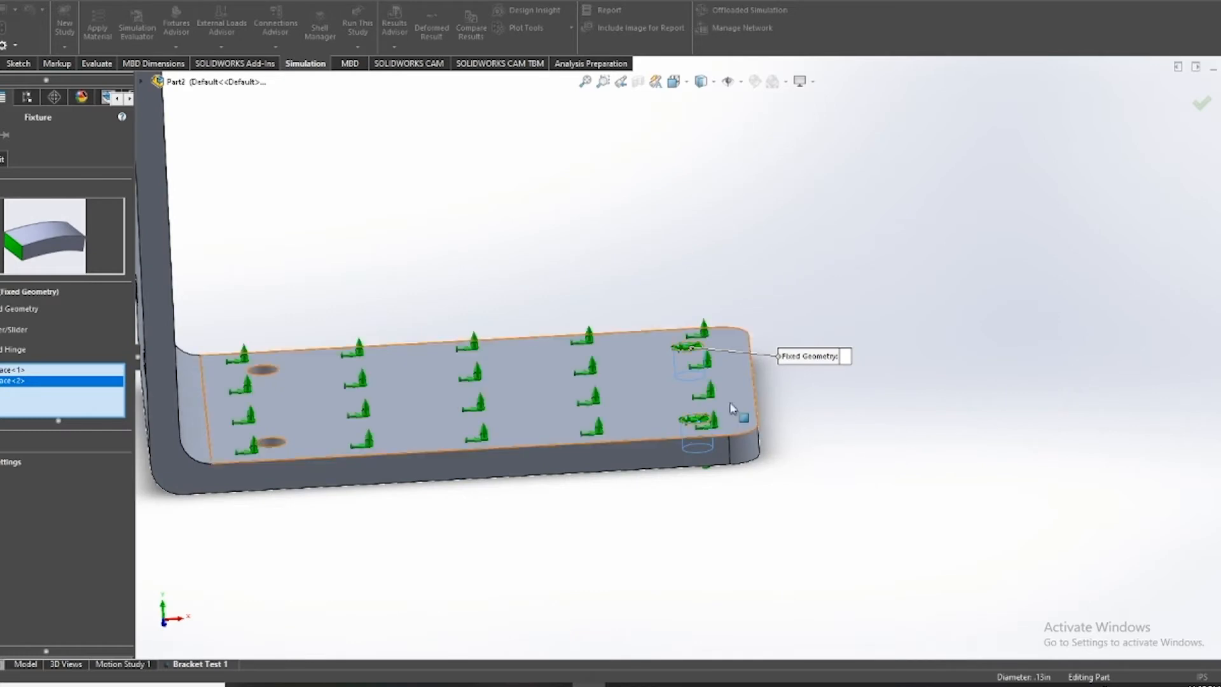
# Add the two hole faces near the bend of the horizontal plate to the Fixed Geometry fixture and accept it
pyautogui.scroll(-5, 740, 421)
pyautogui.moveTo(718, 343); pyautogui.dragTo(724, 385, button='middle')
pyautogui.scroll(5, 699, 354)
pyautogui.moveTo(677, 503); pyautogui.dragTo(701, 492, button='middle')
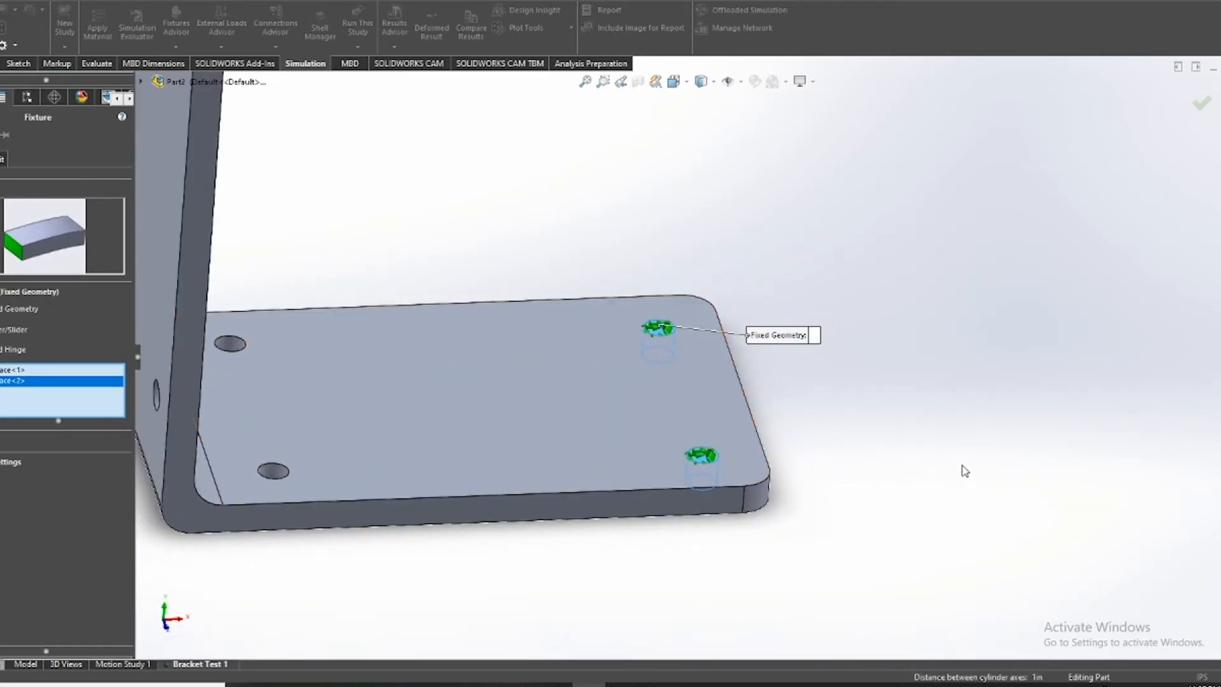
pyautogui.click(258, 380)
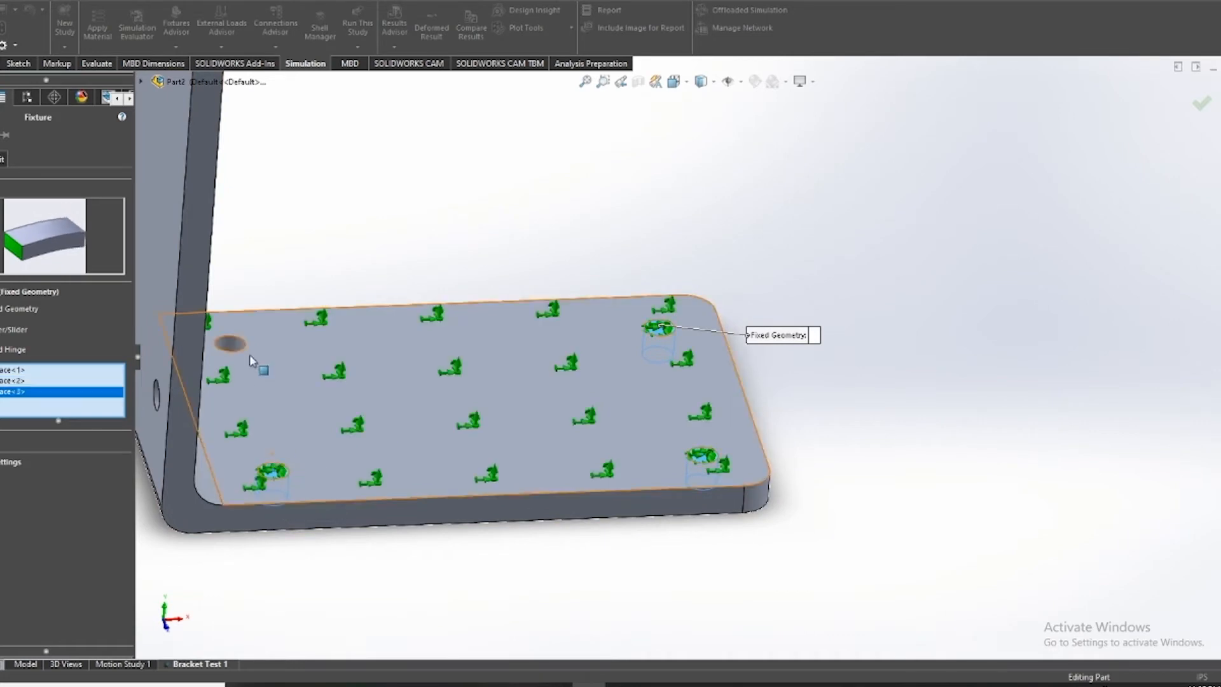
pyautogui.click(232, 343)
pyautogui.moveTo(327, 416); pyautogui.dragTo(298, 405, button='middle')
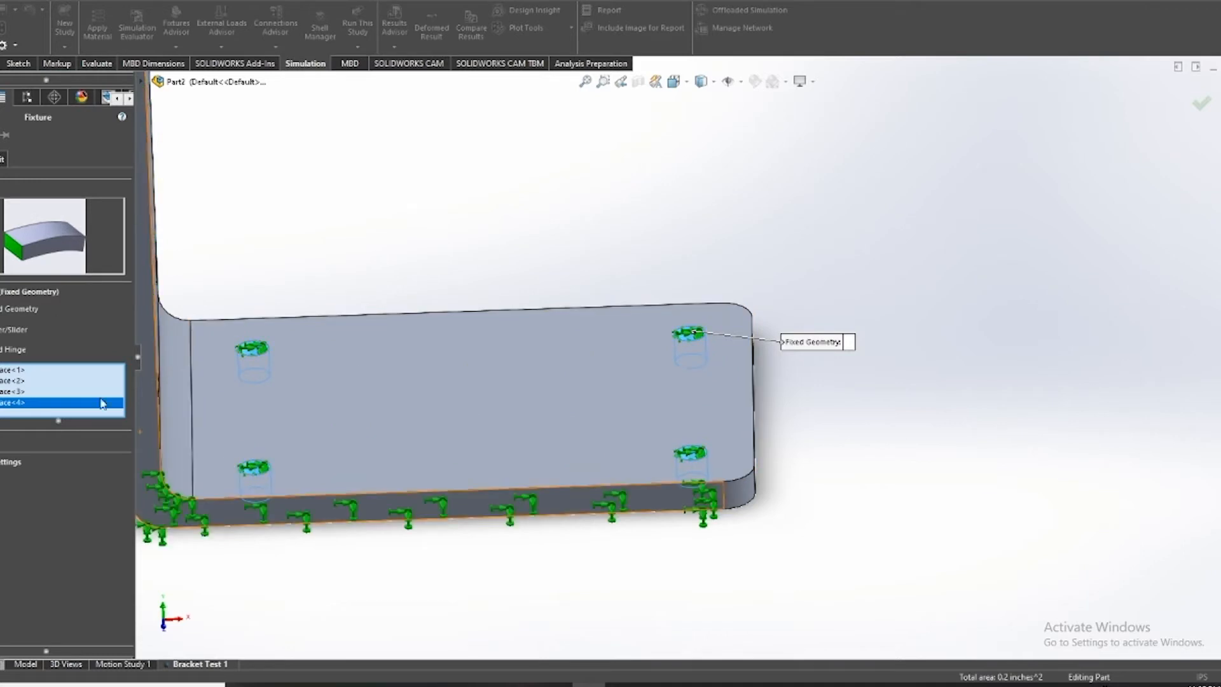
pyautogui.click(2, 135)
pyautogui.scroll(2, 338, 337)
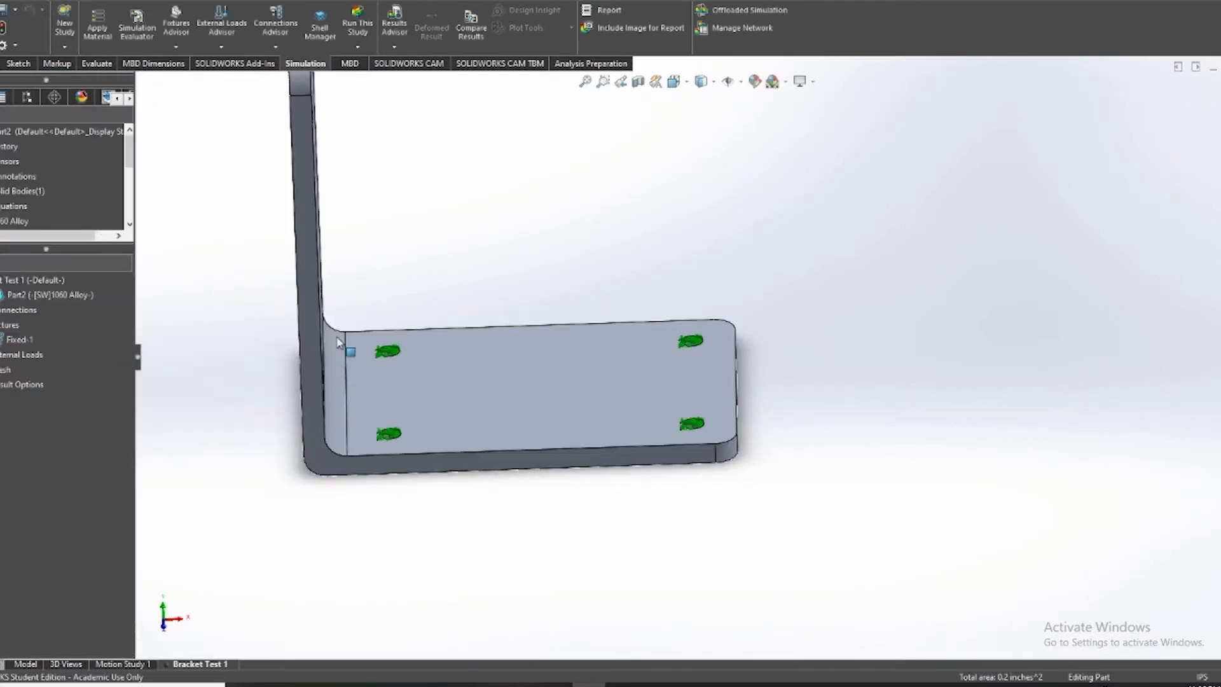
pyautogui.scroll(3, 563, 395)
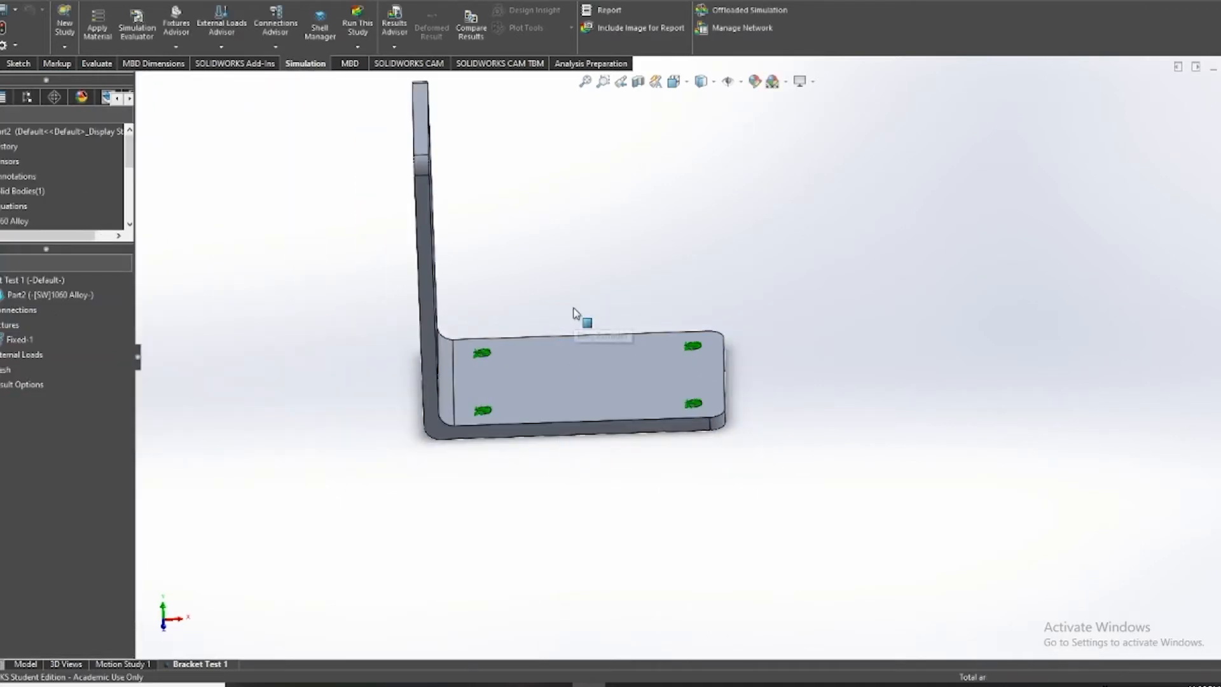
pyautogui.moveTo(572, 430)
pyautogui.mouseDown(button='middle')
pyautogui.moveTo(590, 425)
pyautogui.moveTo(577, 426)
pyautogui.mouseUp(button='middle')
pyautogui.moveTo(504, 456); pyautogui.dragTo(473, 460, button='middle')
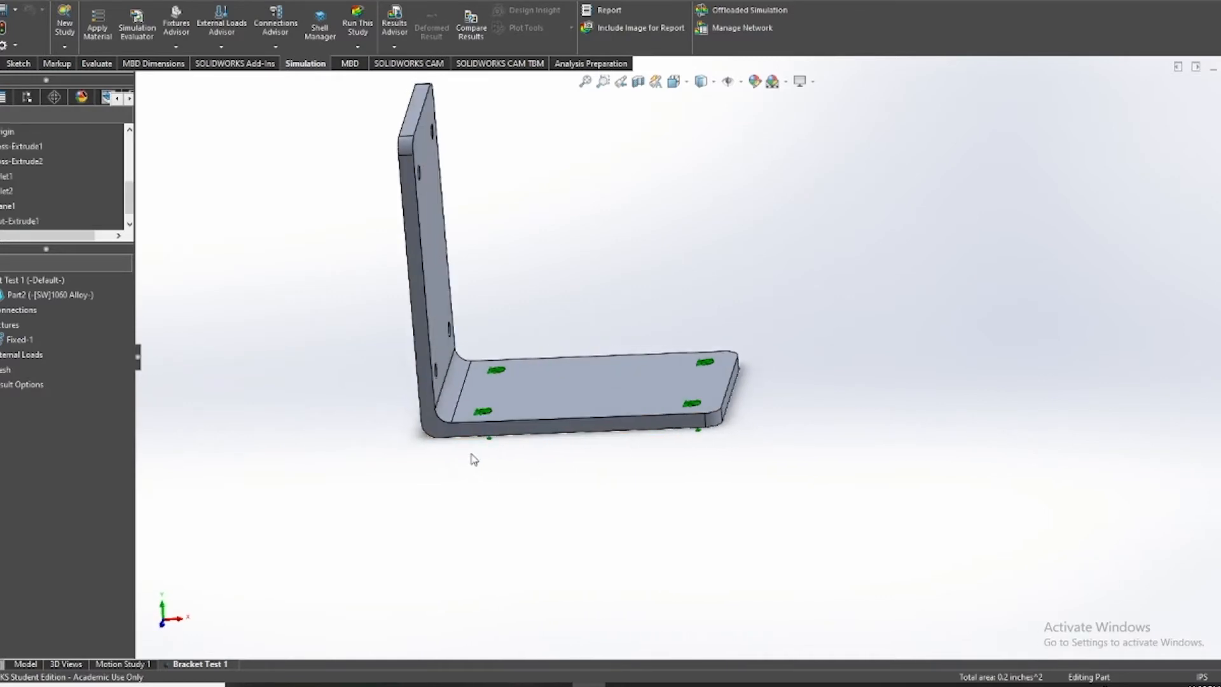
pyautogui.rightClick(10, 364)
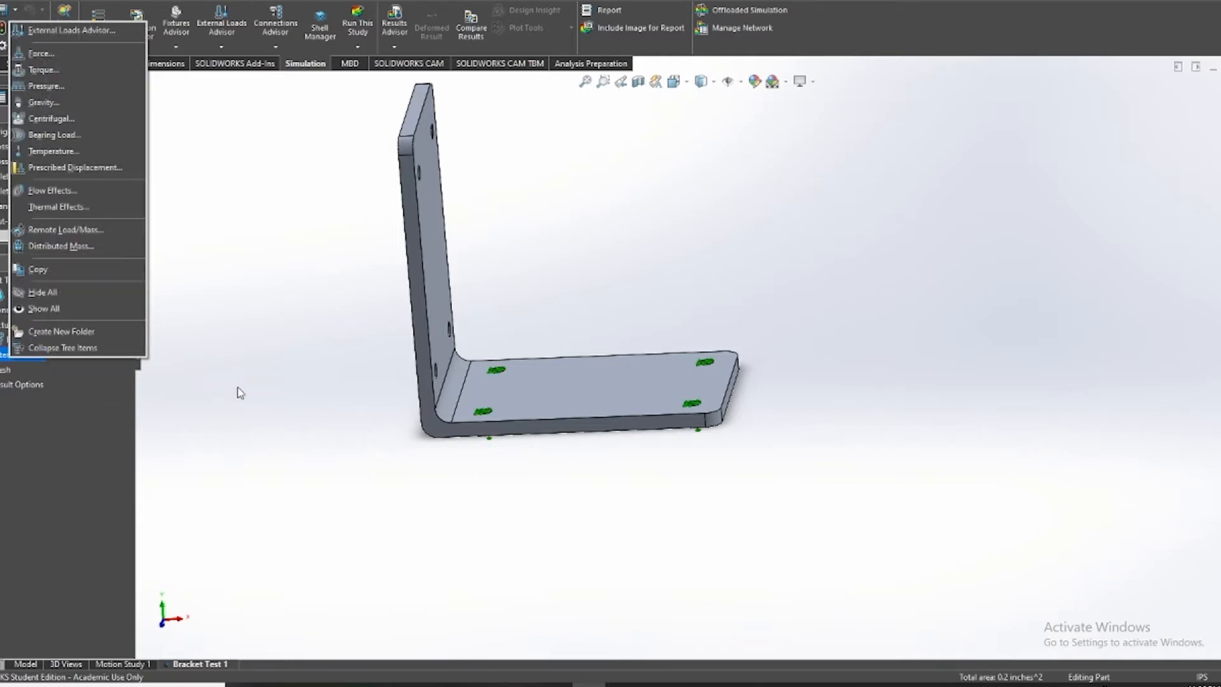
pyautogui.click(301, 355)
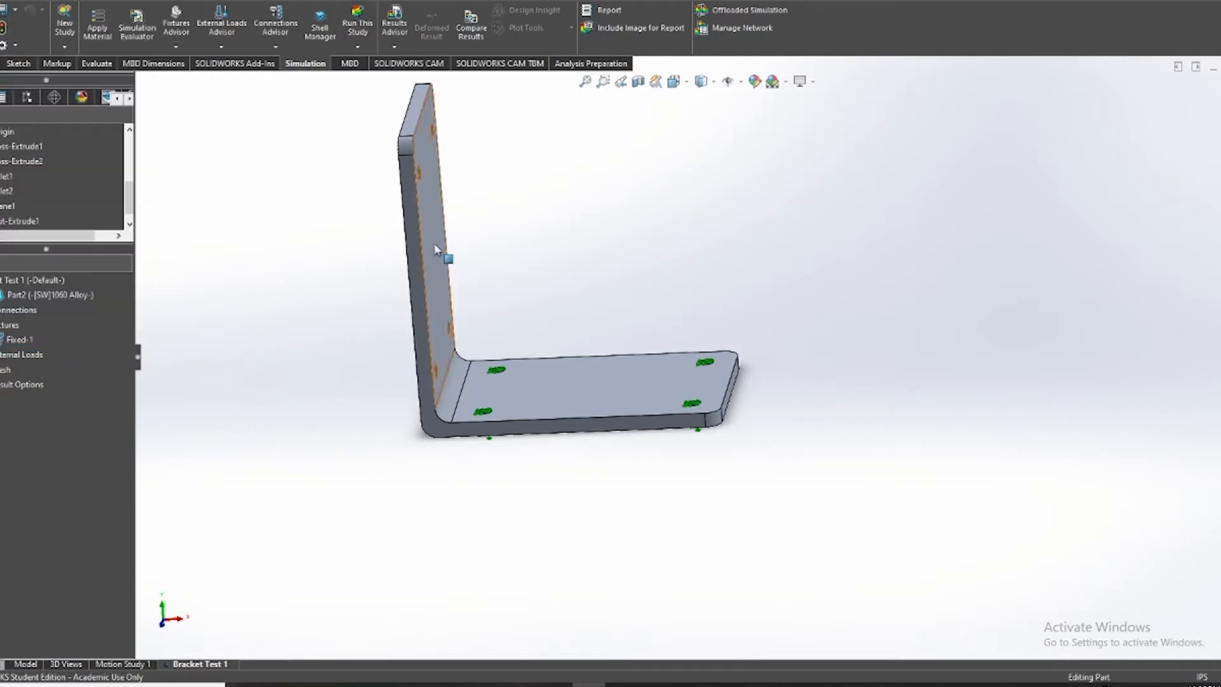
# Examine the bracket's upright plate and the fixtures on its horizontal plate from several angles
pyautogui.scroll(-2, 466, 242)
pyautogui.moveTo(466, 242); pyautogui.dragTo(471, 231, button='middle')
pyautogui.scroll(3, 471, 232)
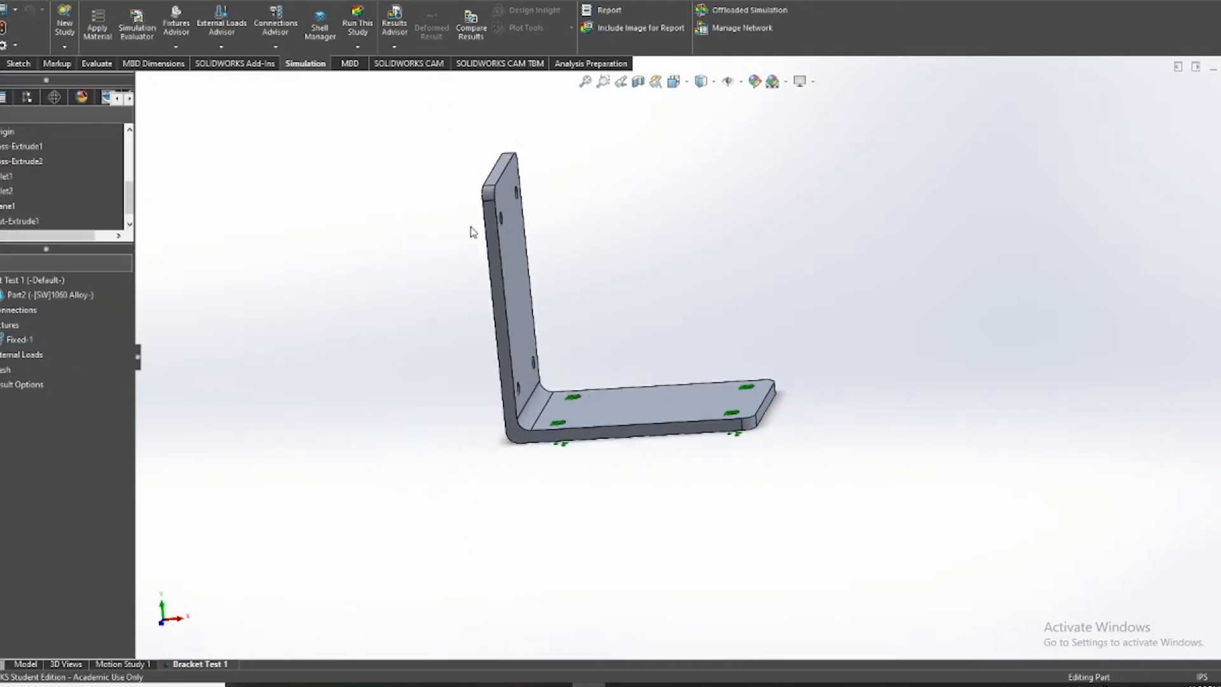
pyautogui.scroll(-2, 560, 186)
pyautogui.scroll(1, 644, 248)
pyautogui.scroll(-1, 644, 248)
pyautogui.moveTo(738, 409); pyautogui.dragTo(643, 390, button='middle')
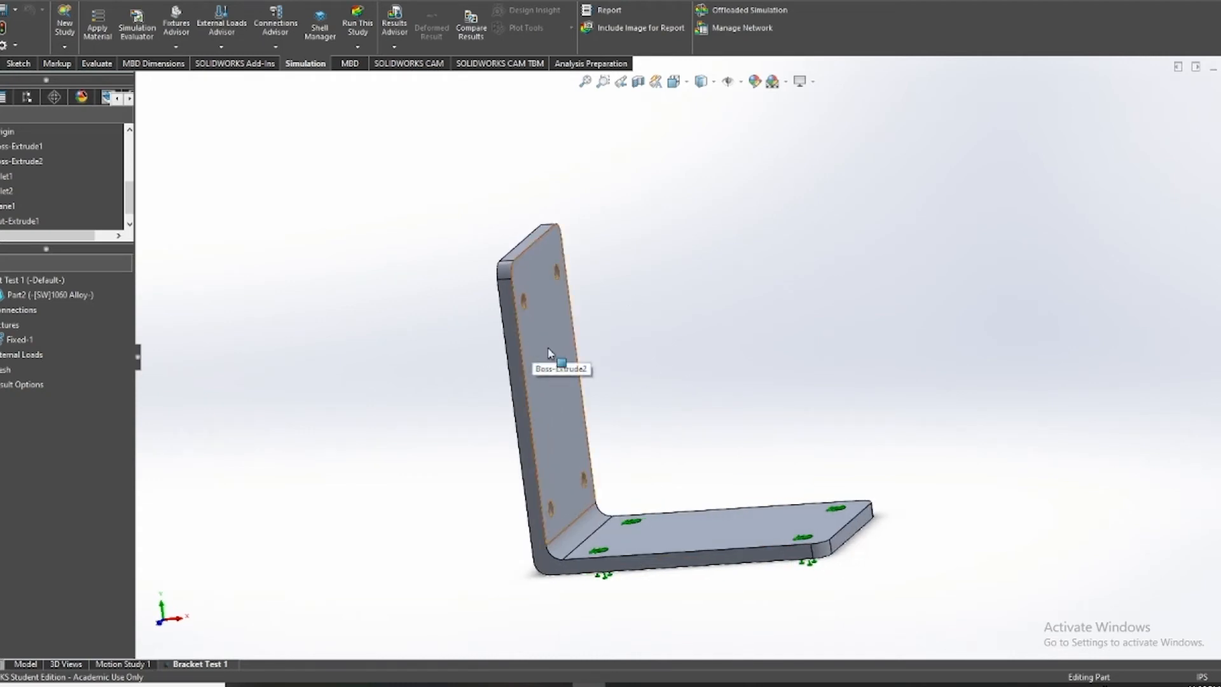
pyautogui.moveTo(676, 390); pyautogui.dragTo(531, 384, button='middle')
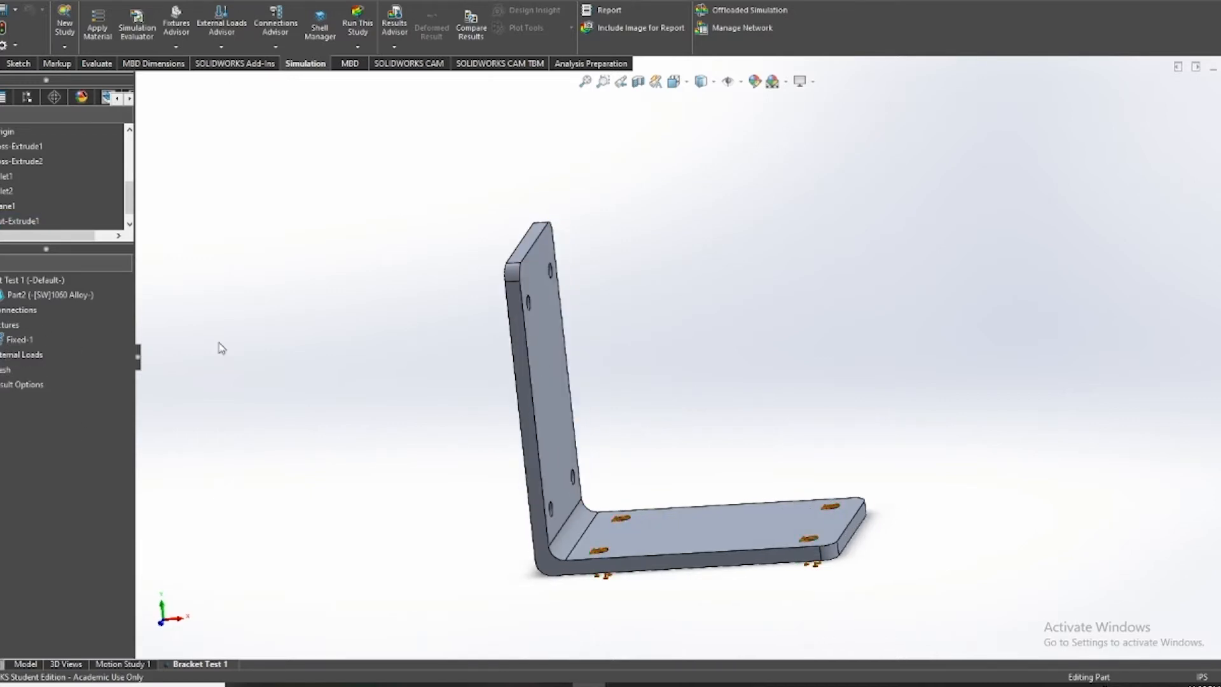
# Start a Force external load and select the two hole faces near the upper end of the upright plate
pyautogui.rightClick(6, 354)
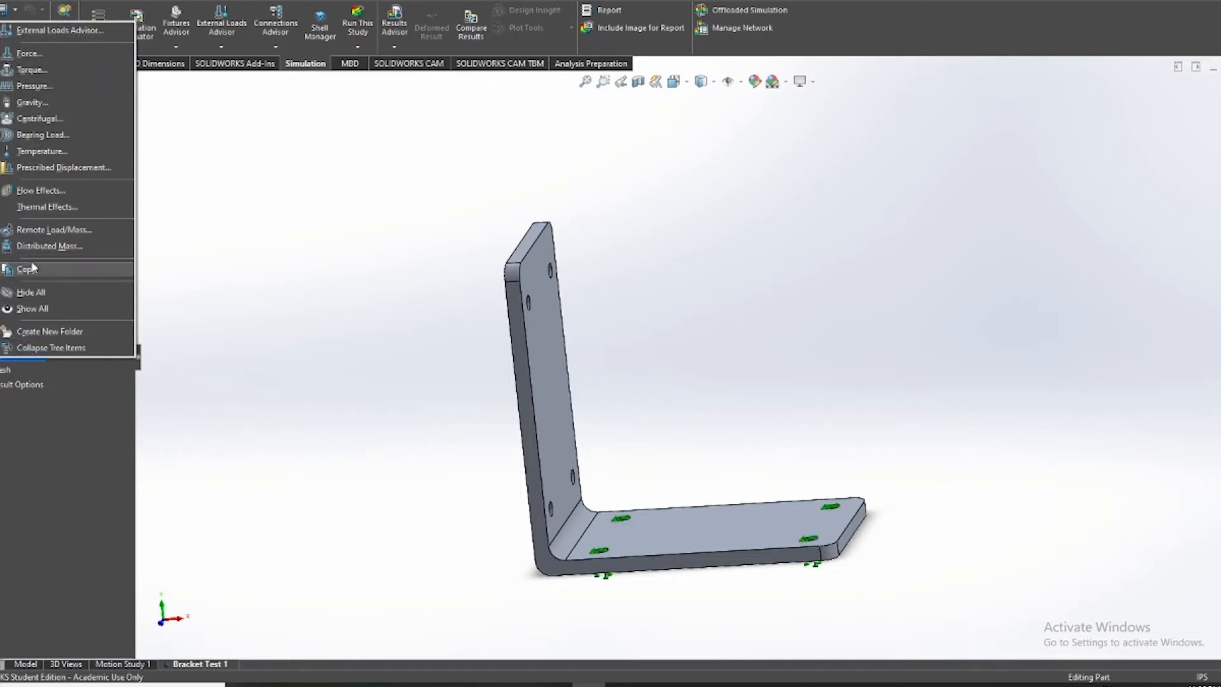
pyautogui.click(34, 58)
pyautogui.moveTo(585, 356); pyautogui.dragTo(552, 413, button='middle')
pyautogui.click(531, 323)
pyautogui.moveTo(560, 477); pyautogui.dragTo(550, 244, button='middle')
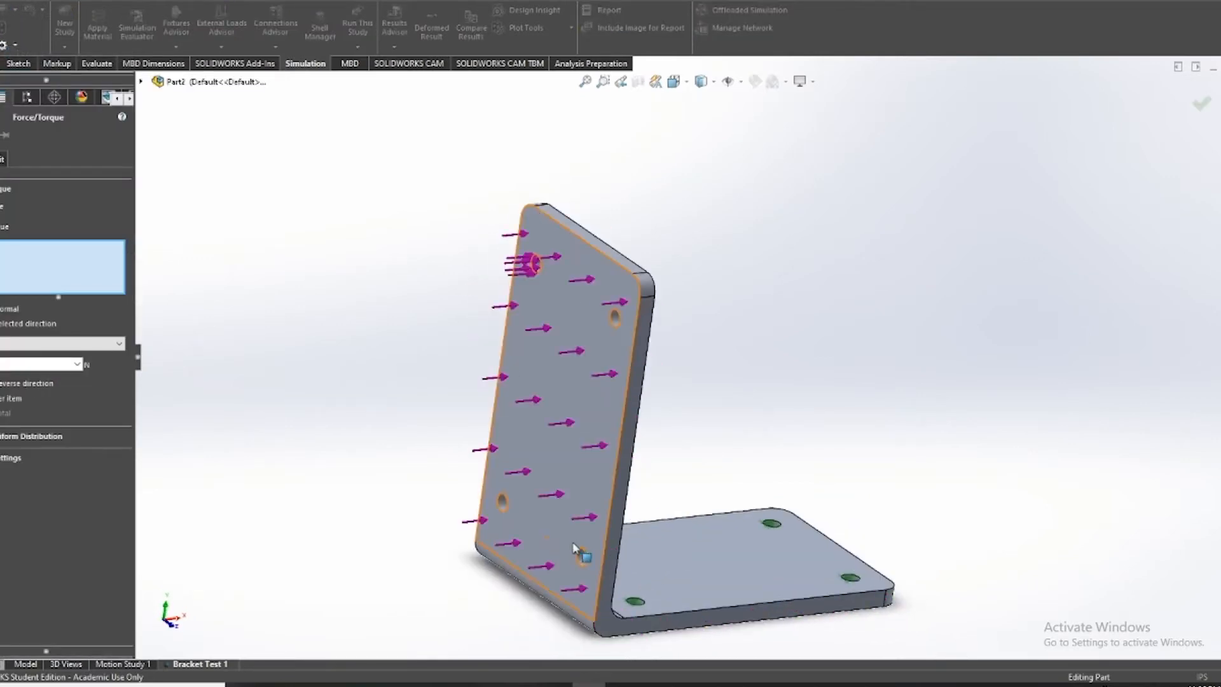
pyautogui.scroll(5, 636, 356)
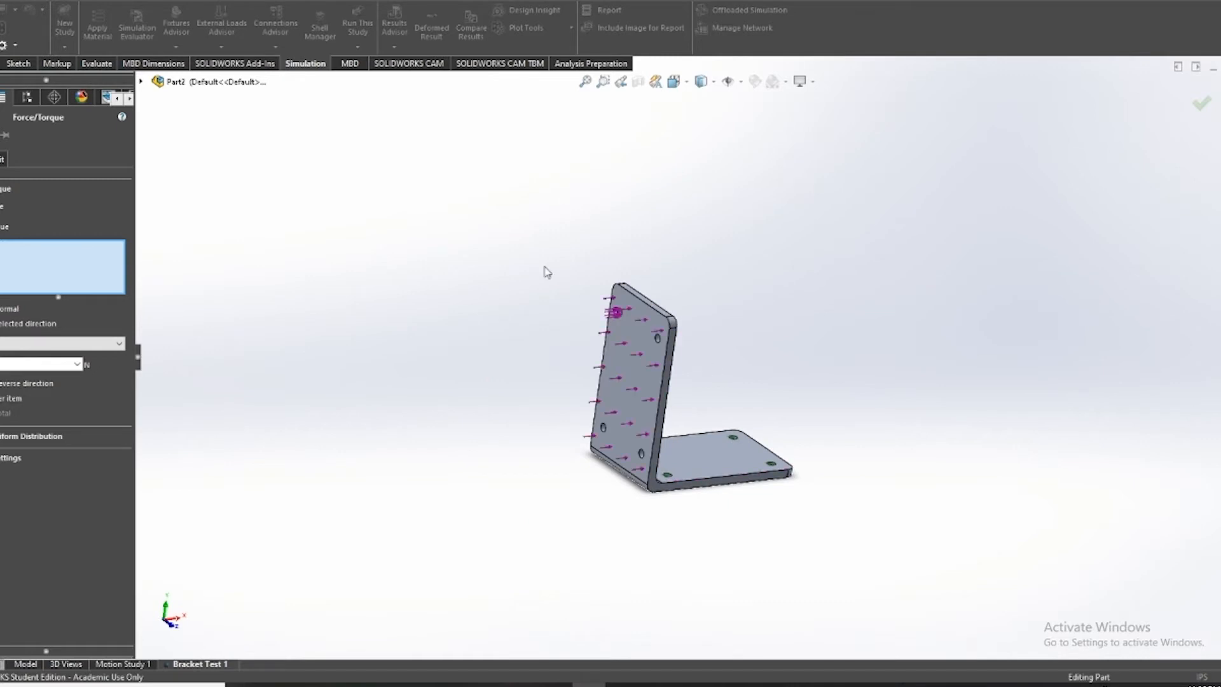
pyautogui.moveTo(760, 529); pyautogui.dragTo(594, 355, button='middle')
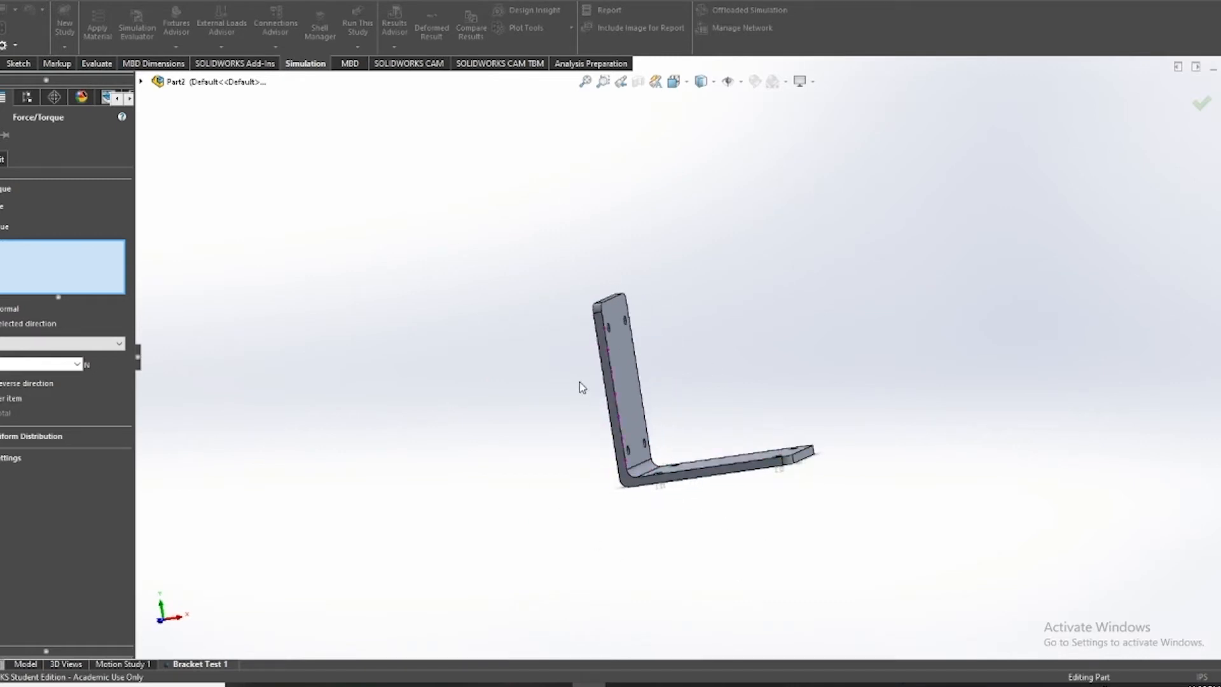
pyautogui.moveTo(600, 399); pyautogui.dragTo(662, 411, button='middle')
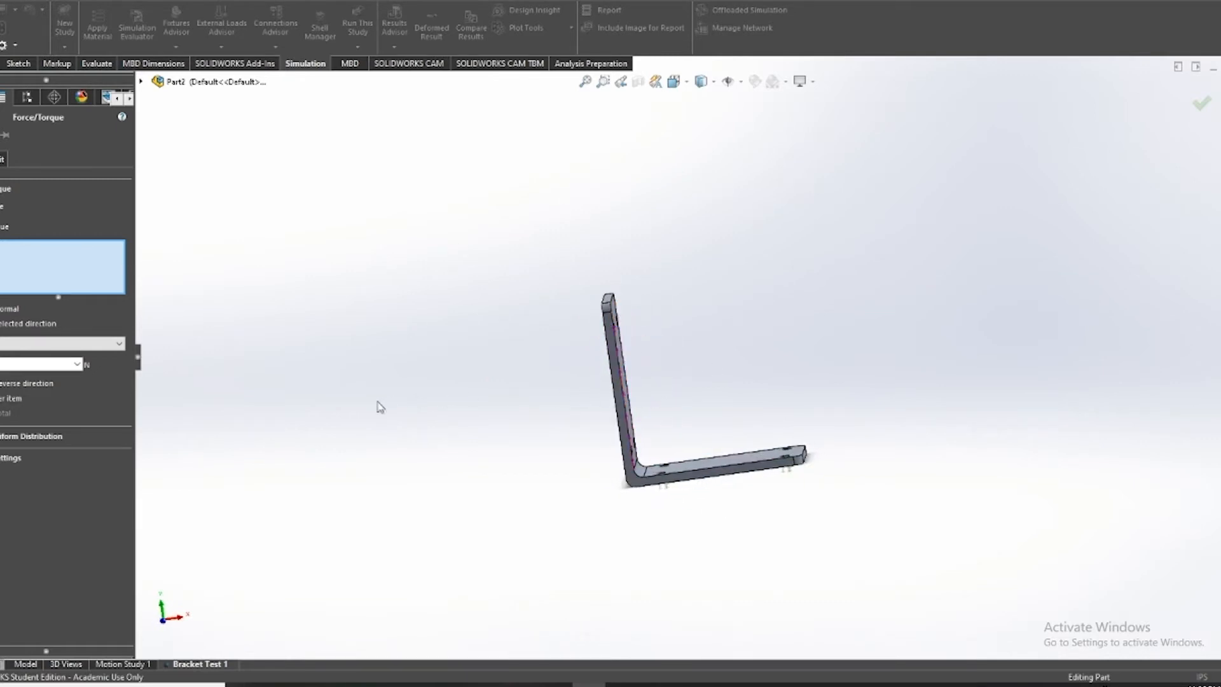
pyautogui.moveTo(646, 368); pyautogui.dragTo(636, 354, button='middle')
pyautogui.scroll(-2, 639, 366)
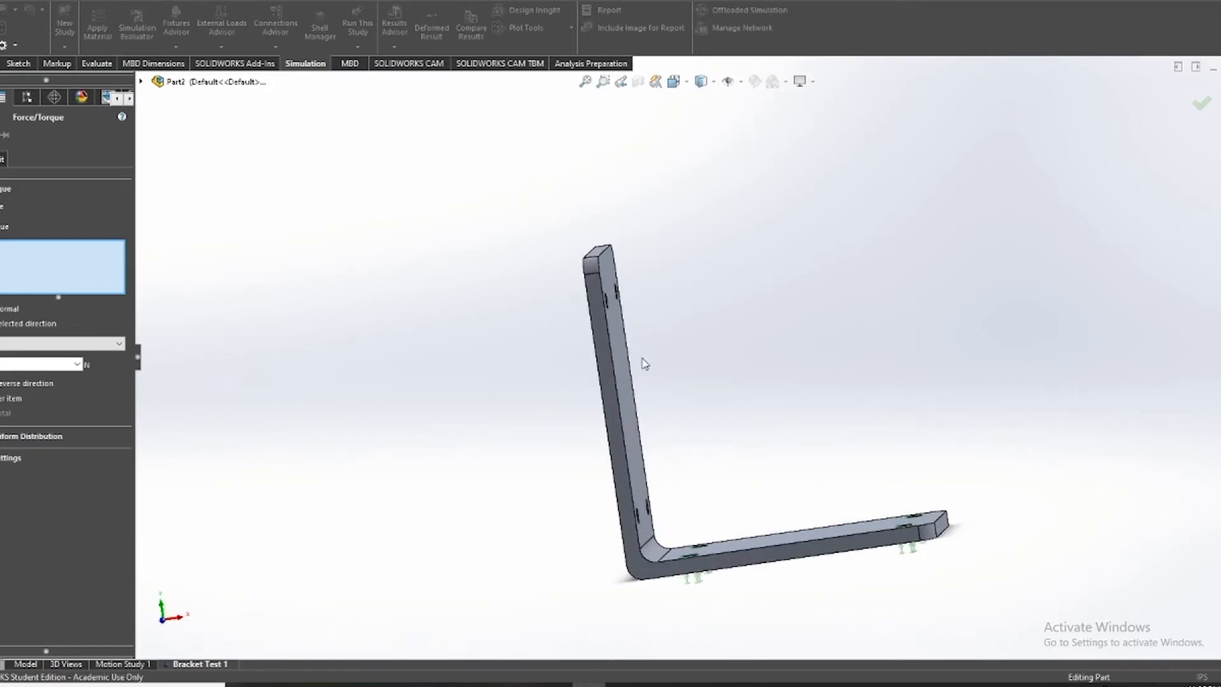
pyautogui.scroll(-3, 569, 334)
pyautogui.moveTo(572, 333); pyautogui.dragTo(533, 325, button='middle')
pyautogui.scroll(-3, 656, 286)
pyautogui.click(662, 296)
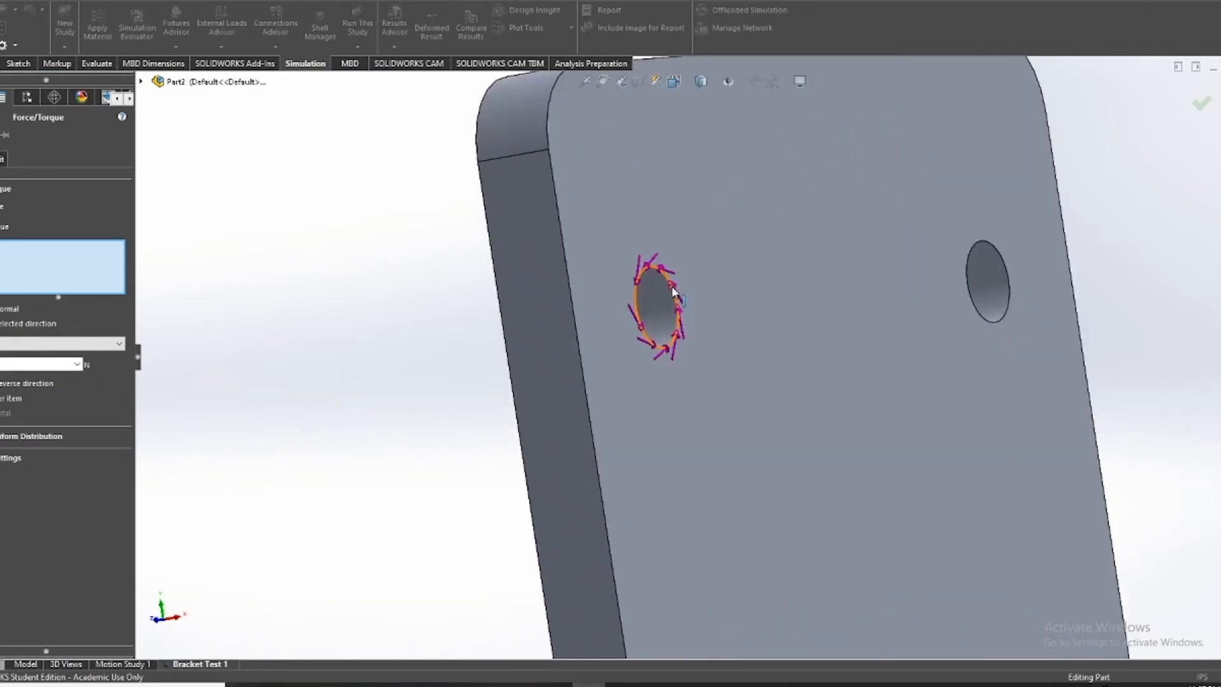
pyautogui.click(668, 299)
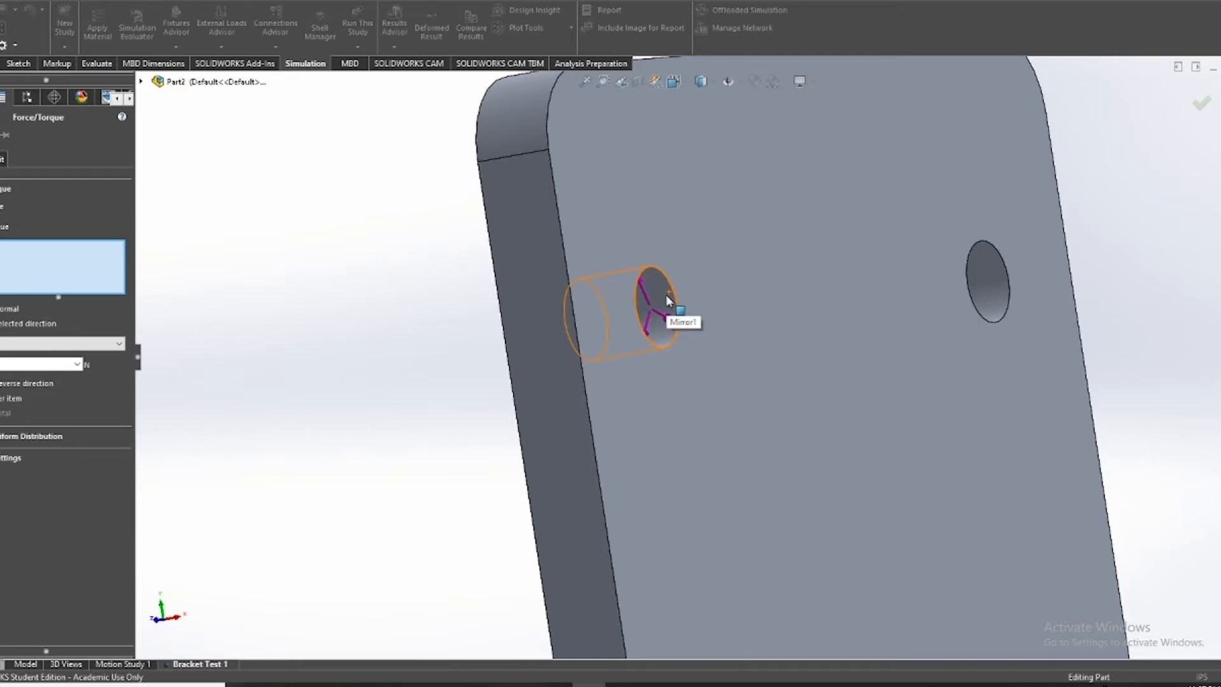
pyautogui.click(666, 295)
pyautogui.click(986, 278)
# Add the two hole faces near the bend of the upright plate to the force load
pyautogui.scroll(5, 982, 469)
pyautogui.scroll(-5, 981, 468)
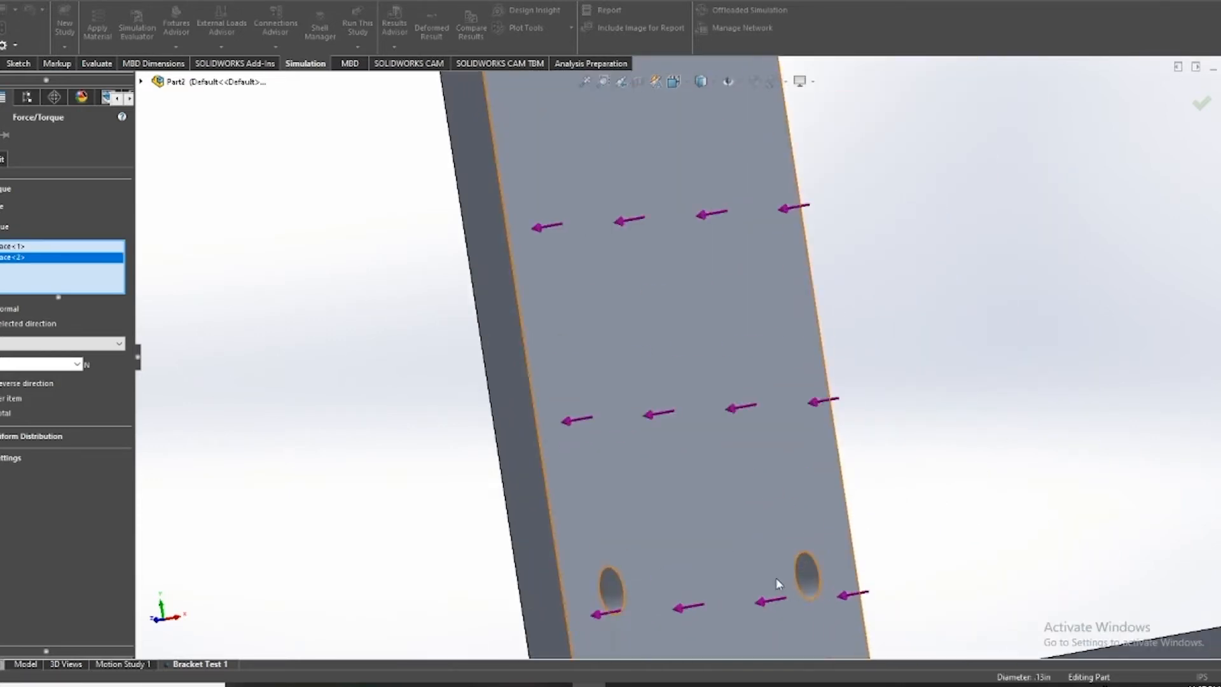
pyautogui.click(817, 563)
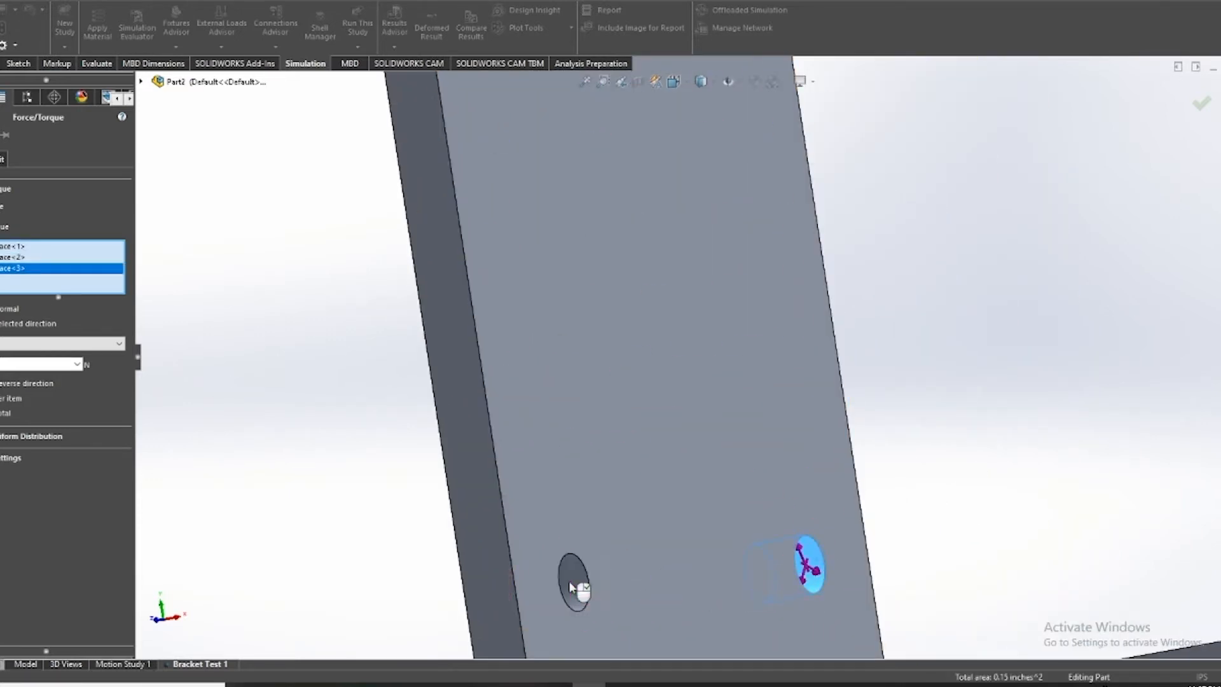
pyautogui.click(575, 592)
# Examine the direction of the force arrows on the four selected hole faces
pyautogui.scroll(5, 575, 591)
pyautogui.scroll(-3, 713, 122)
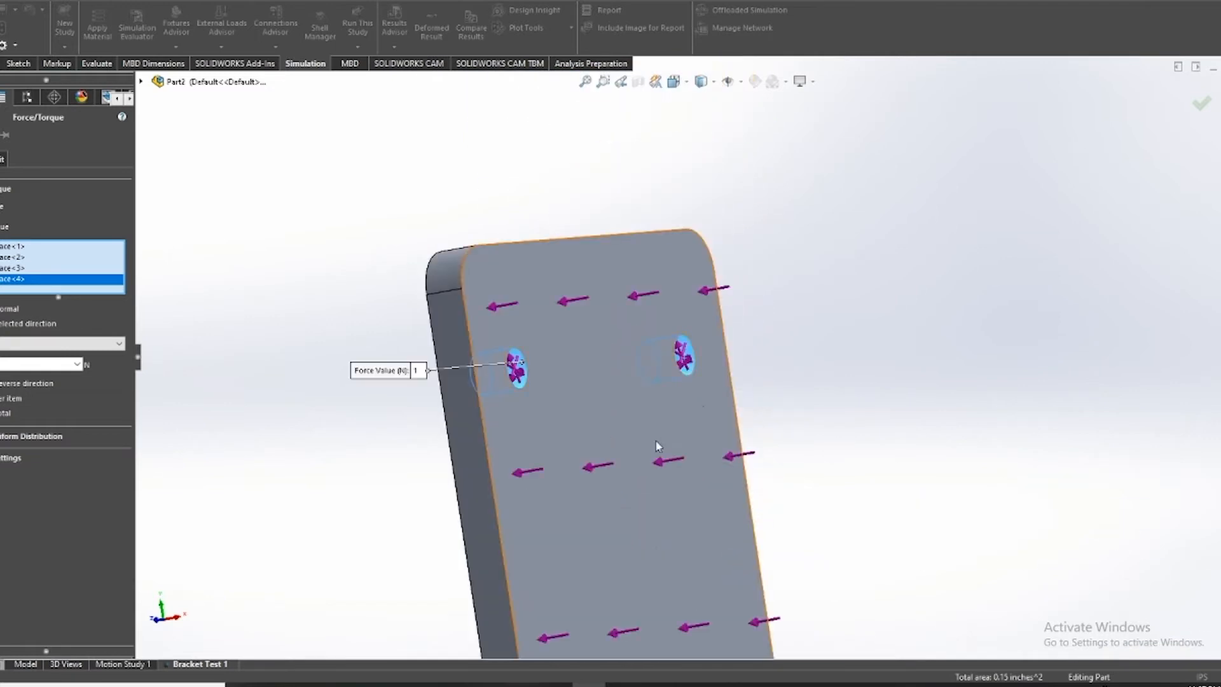
pyautogui.moveTo(697, 422); pyautogui.dragTo(753, 387, button='middle')
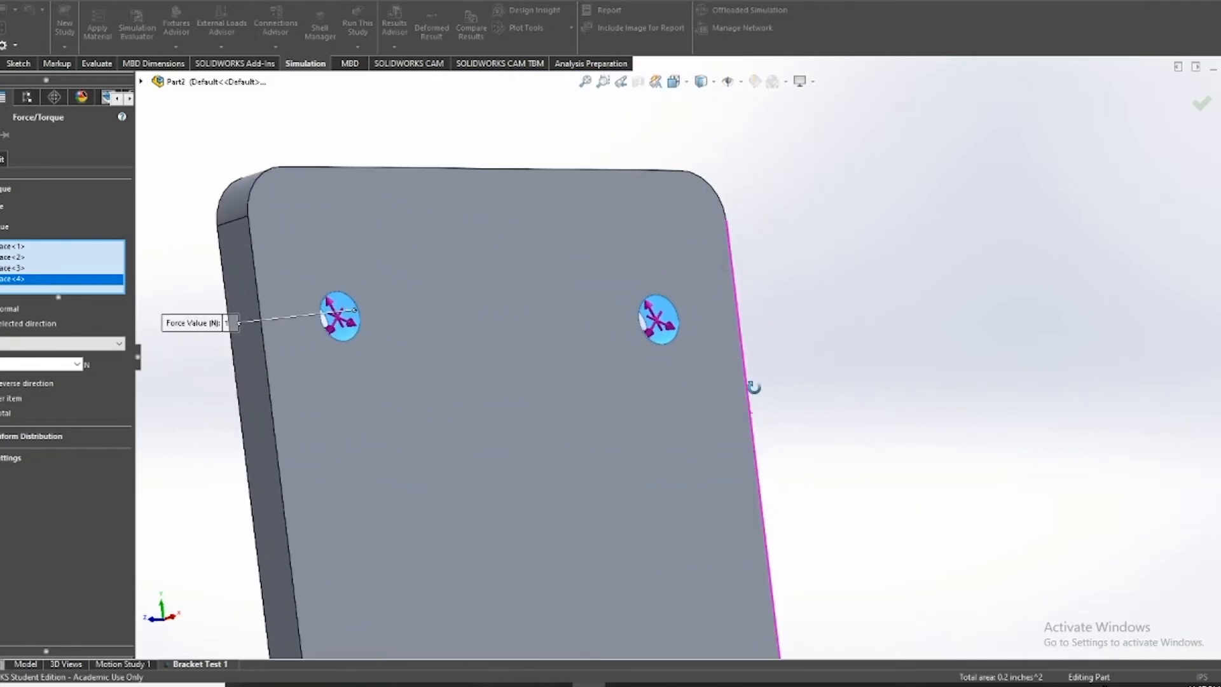
pyautogui.scroll(-5, 283, 331)
pyautogui.moveTo(296, 261); pyautogui.dragTo(272, 262, button='middle')
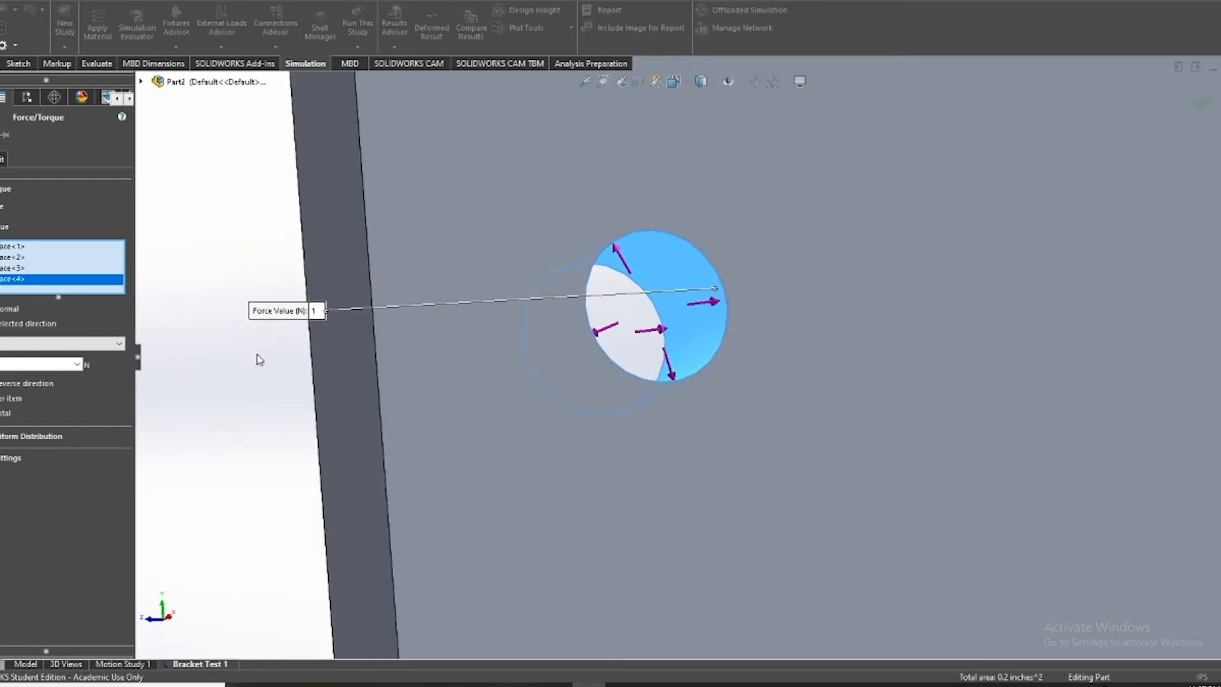
pyautogui.moveTo(220, 387); pyautogui.dragTo(269, 381, button='middle')
pyautogui.scroll(5, 551, 368)
pyautogui.moveTo(551, 368); pyautogui.dragTo(673, 362, button='middle')
pyautogui.scroll(4, 608, 387)
pyautogui.moveTo(761, 382); pyautogui.dragTo(720, 392, button='middle')
pyautogui.scroll(2, 719, 394)
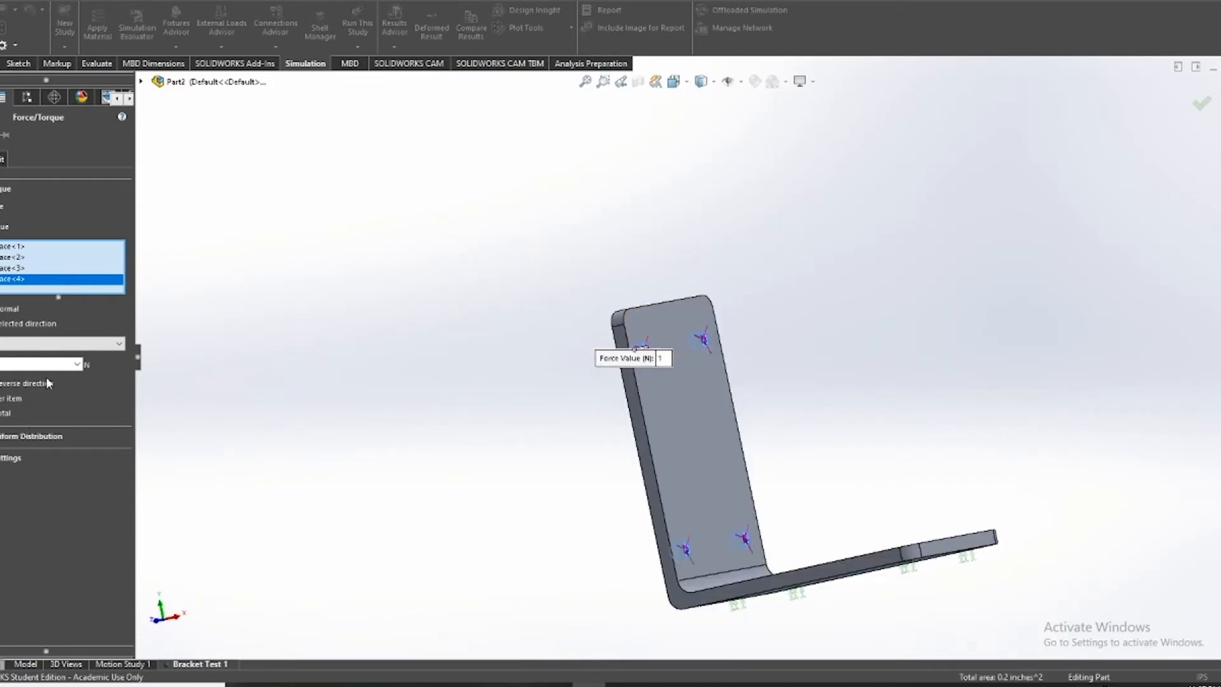
# Switch the force to a selected direction and use the long upper edge of the horizontal plate as reference
pyautogui.click(29, 323)
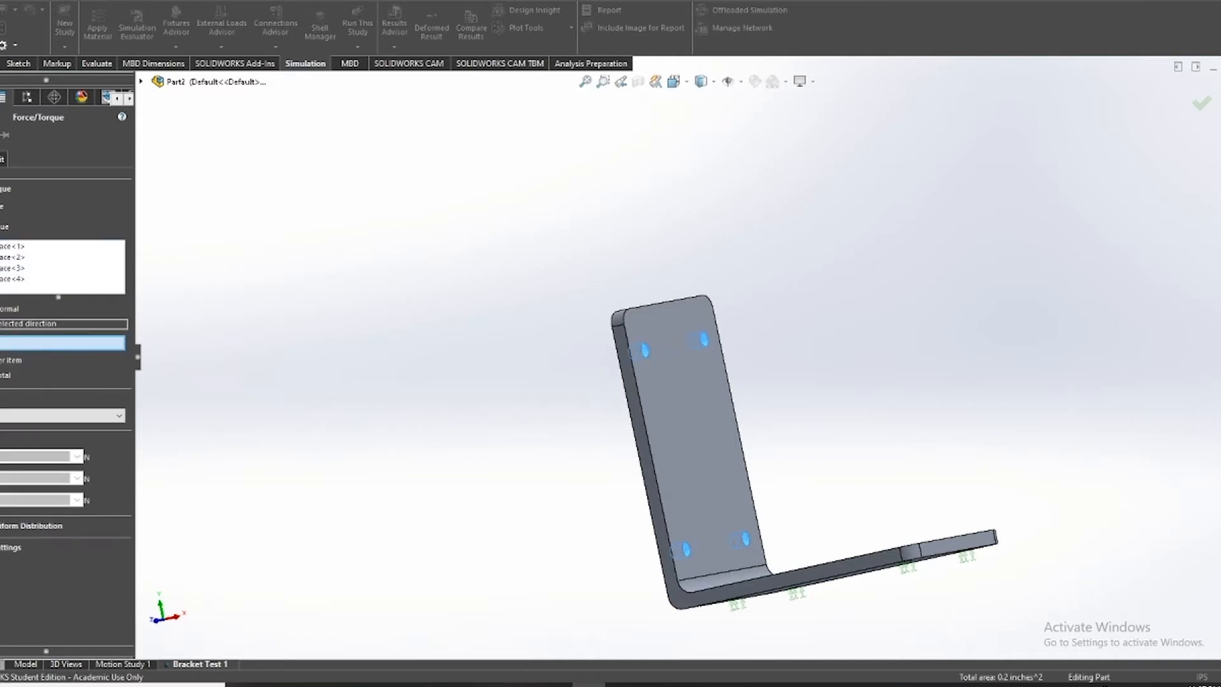
pyautogui.scroll(-5, 731, 379)
pyautogui.scroll(-5, 521, 357)
pyautogui.moveTo(493, 352); pyautogui.dragTo(463, 322, button='middle')
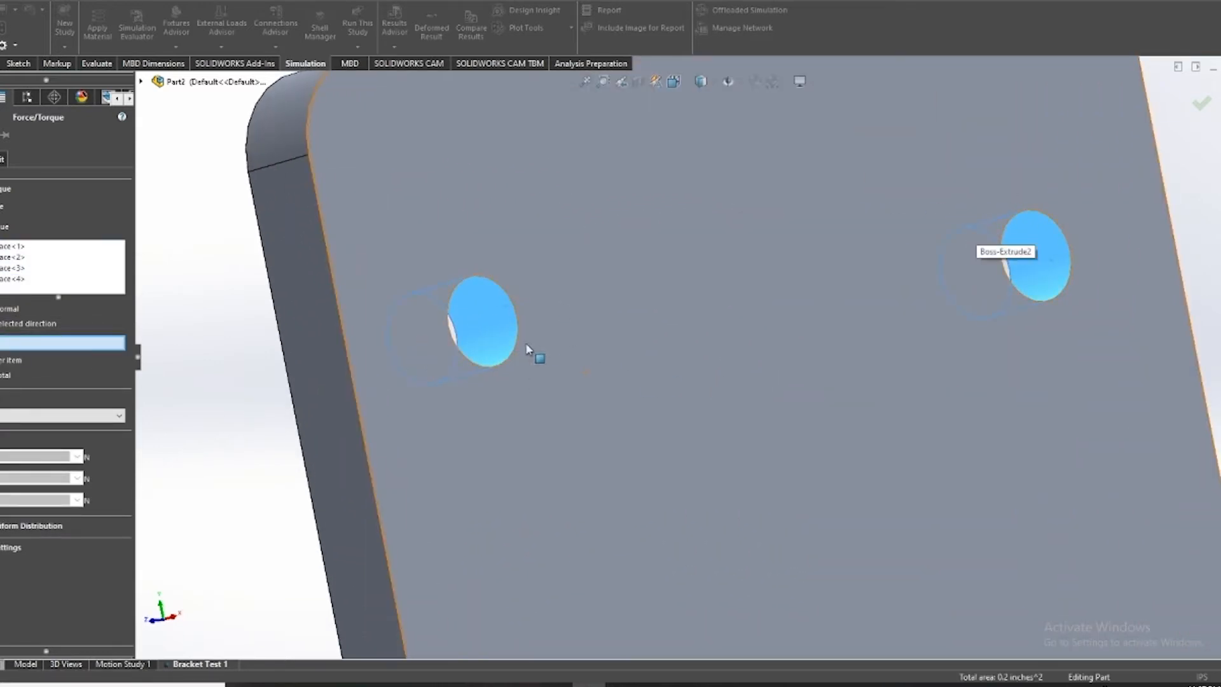
pyautogui.scroll(10, 502, 426)
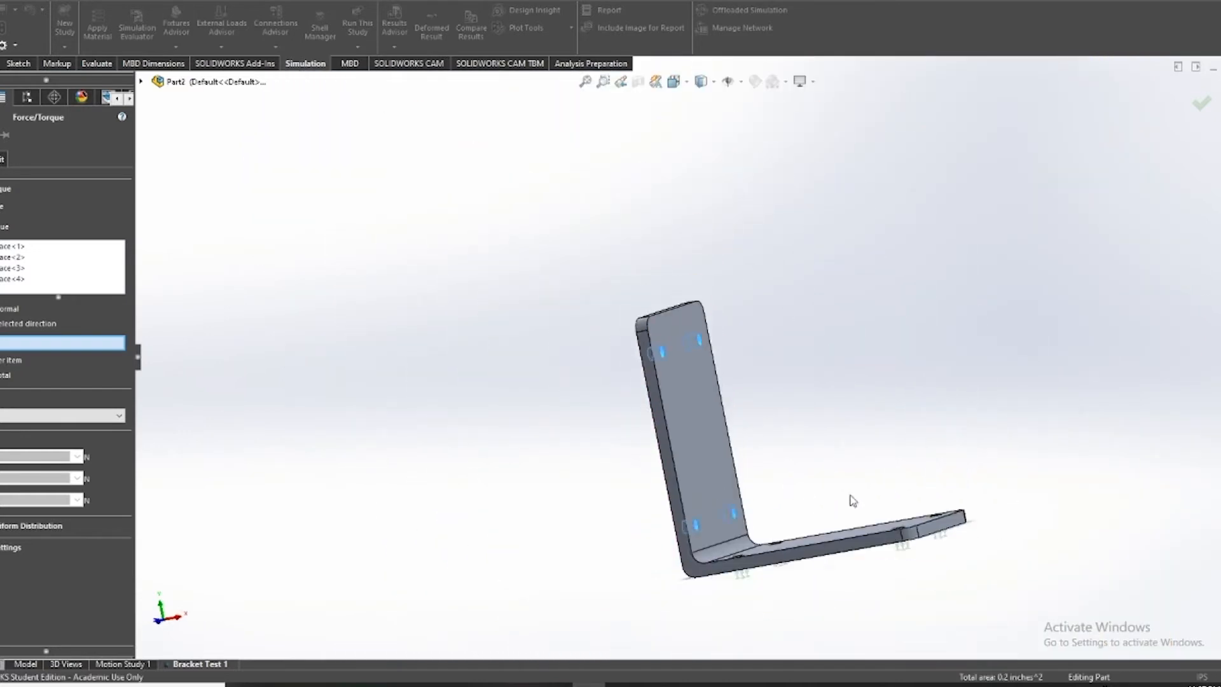
pyautogui.scroll(-5, 676, 379)
pyautogui.moveTo(676, 379); pyautogui.dragTo(676, 386, button='middle')
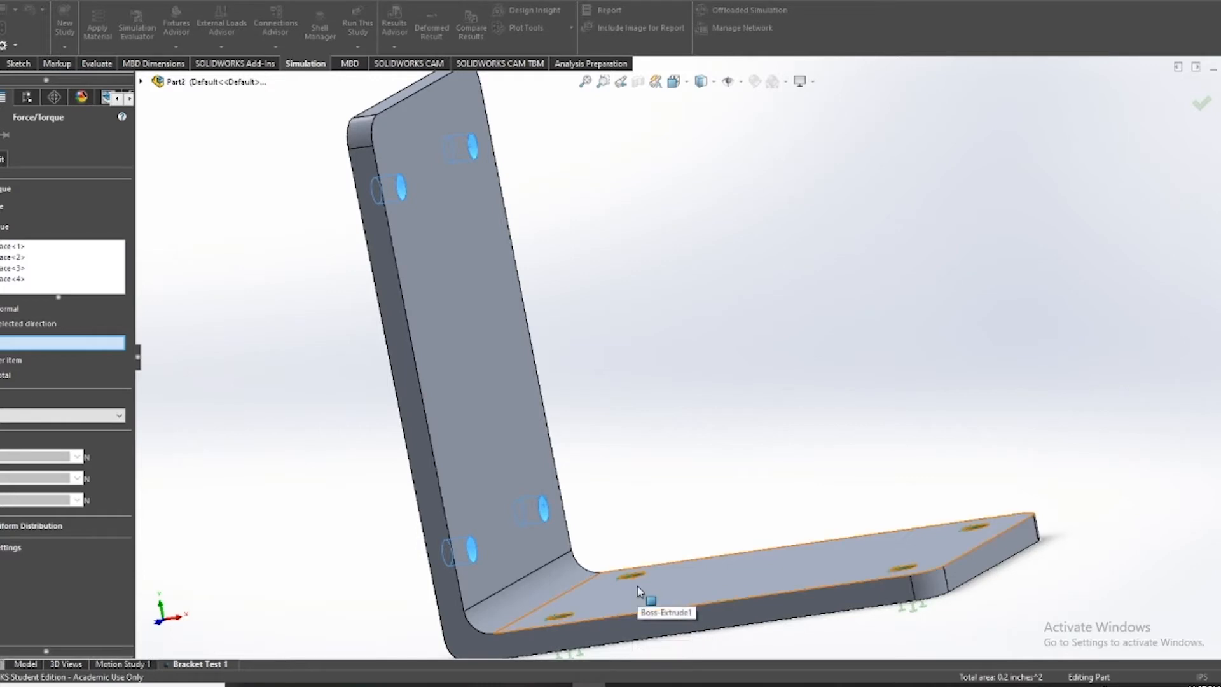
pyautogui.click(665, 608)
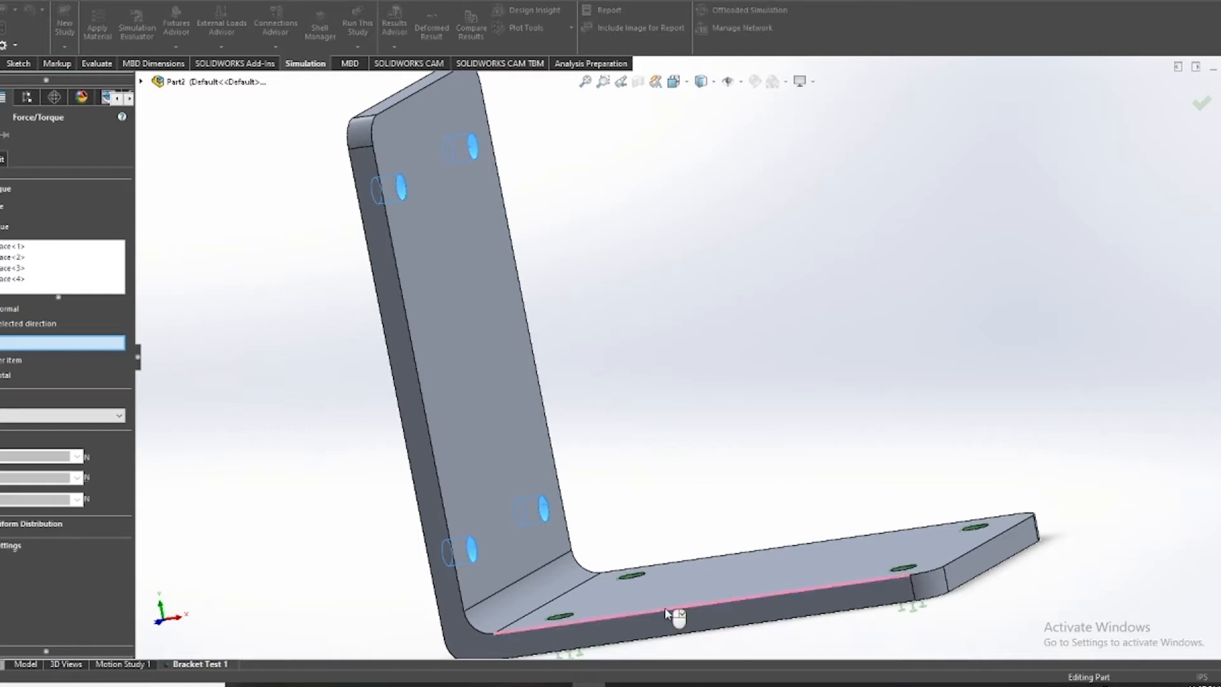
# Check the force arrows at the upright plate's holes and reverse them to point away from the horizontal plate
pyautogui.scroll(-3, 460, 566)
pyautogui.moveTo(461, 566); pyautogui.dragTo(552, 561, button='middle')
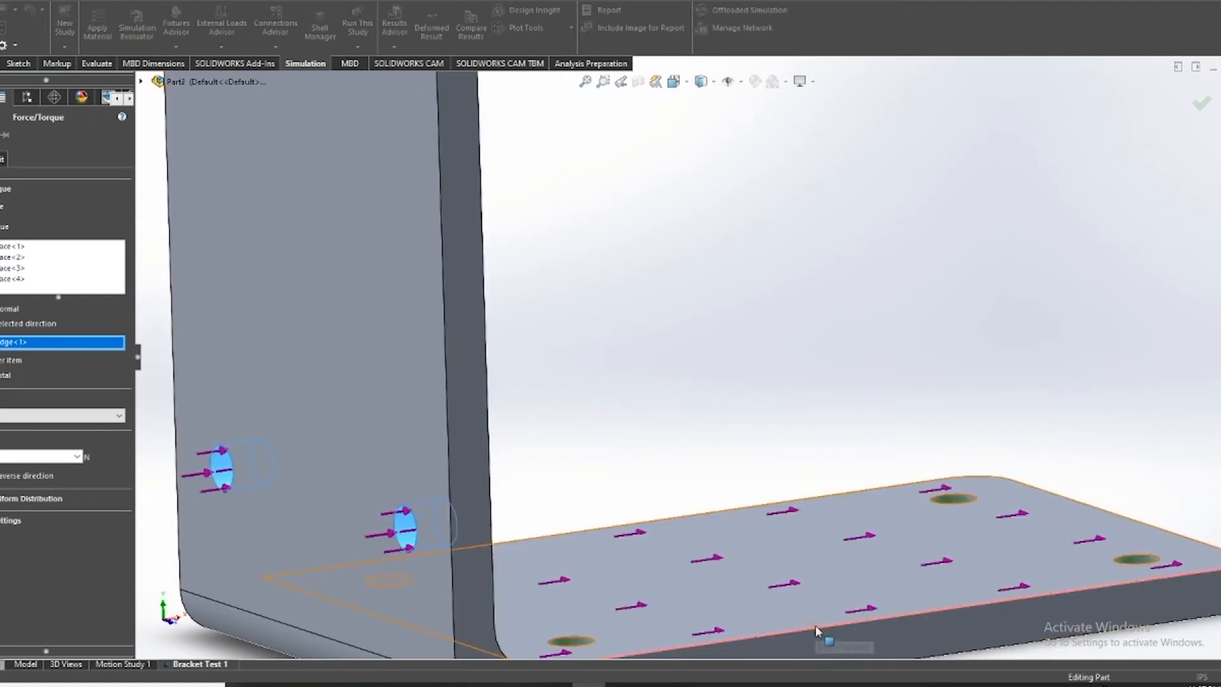
pyautogui.moveTo(664, 509); pyautogui.dragTo(471, 510, button='middle')
pyautogui.scroll(4, 472, 509)
pyautogui.scroll(-3, 305, 455)
pyautogui.scroll(5, 604, 343)
pyautogui.scroll(-4, 861, 271)
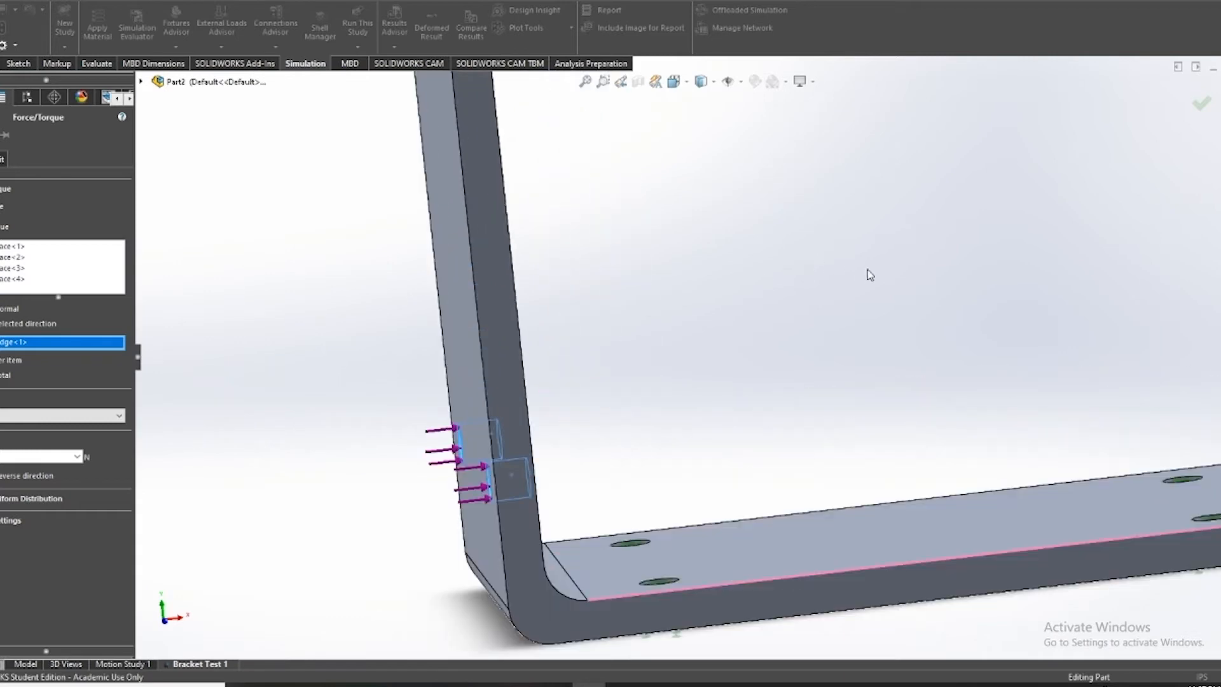
pyautogui.scroll(3, 864, 276)
pyautogui.scroll(2, 741, 264)
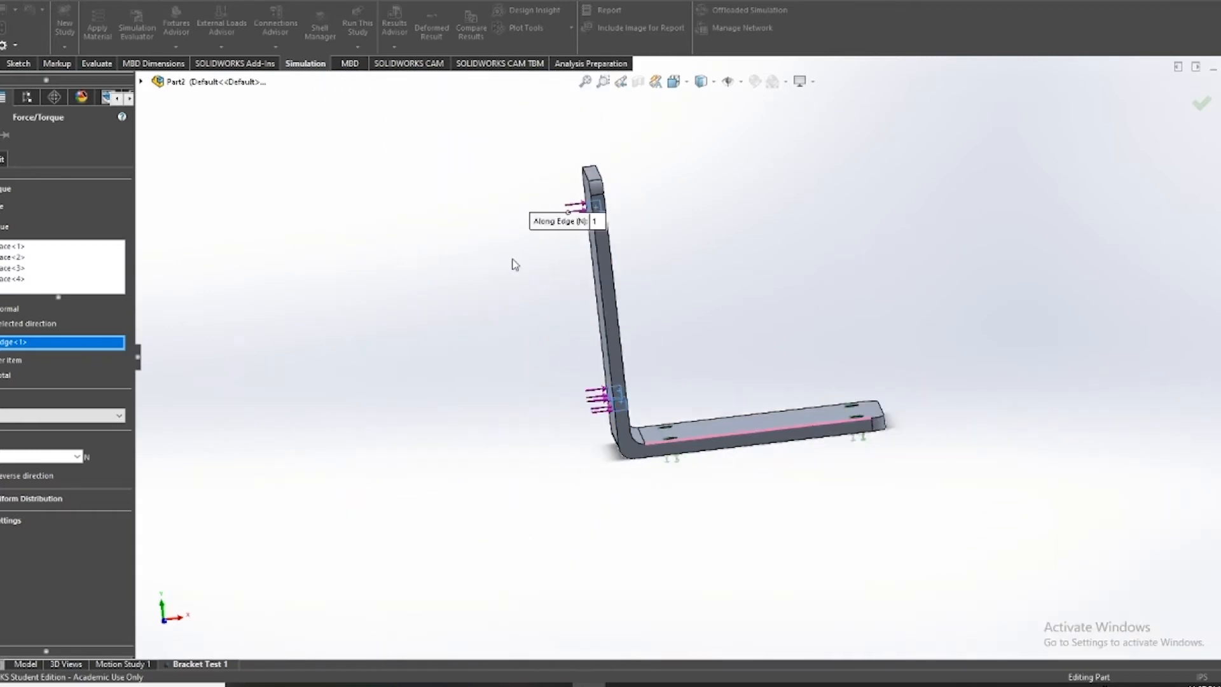
pyautogui.scroll(-2, 808, 244)
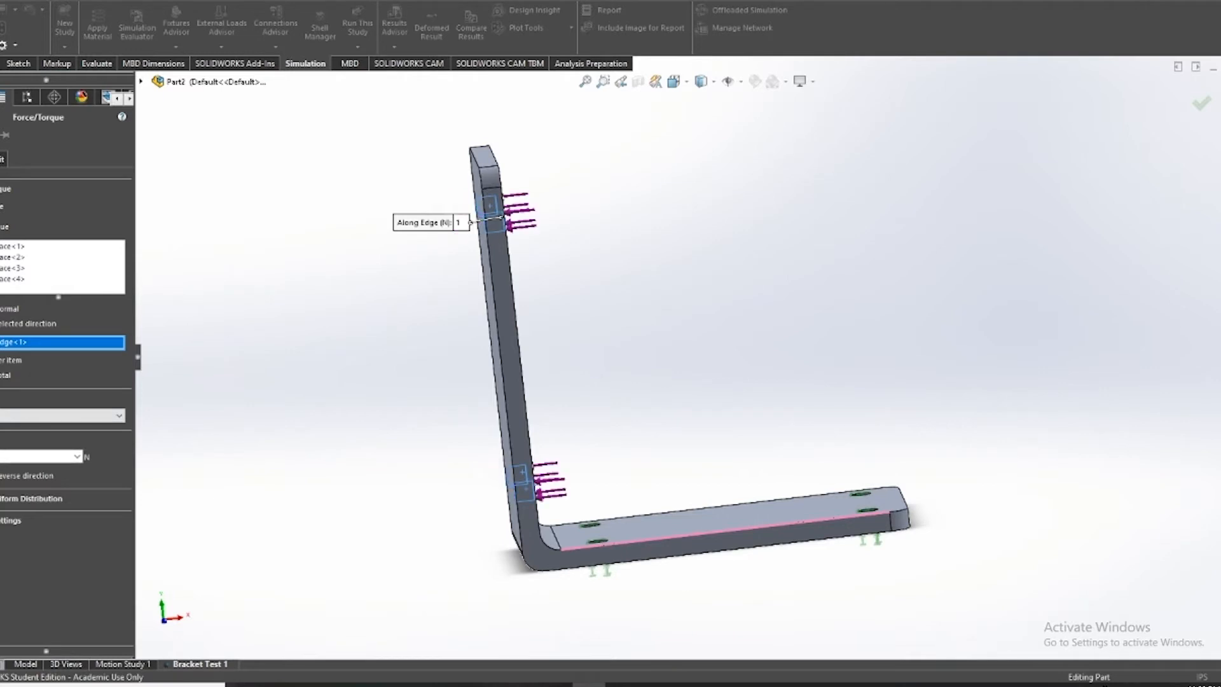
pyautogui.moveTo(476, 407); pyautogui.dragTo(562, 378, button='middle')
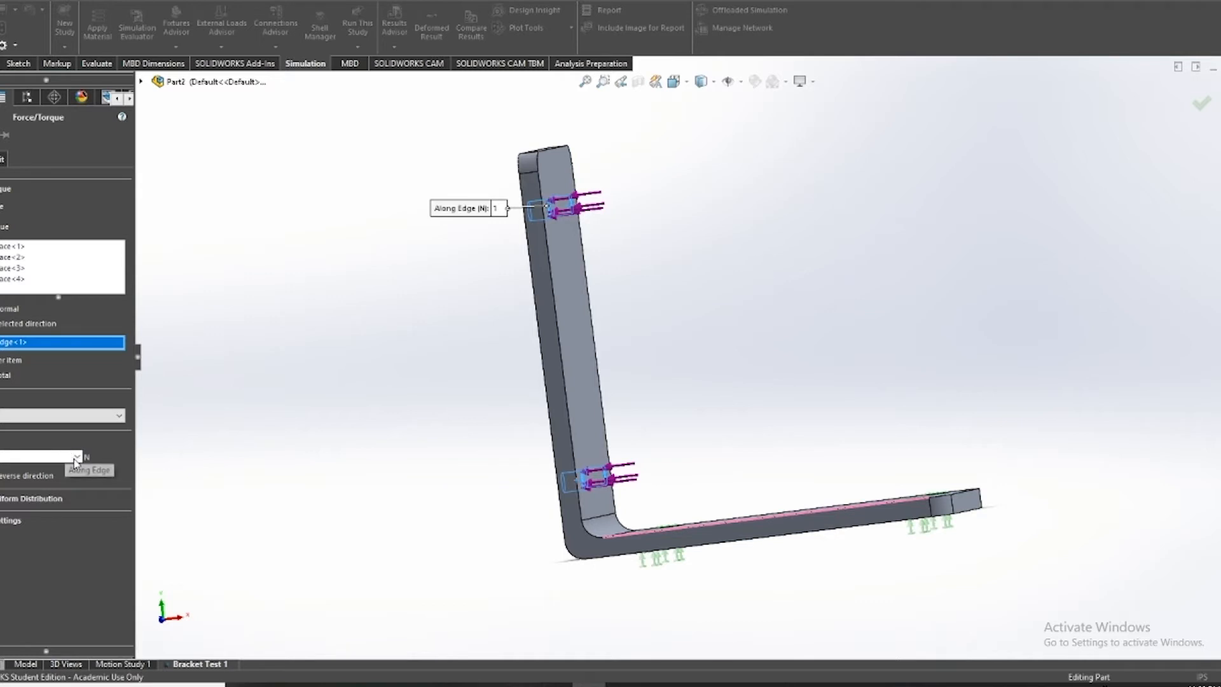
# Set the force units to English (IPS) and the force along the edge to 25 lbf
pyautogui.click(52, 417)
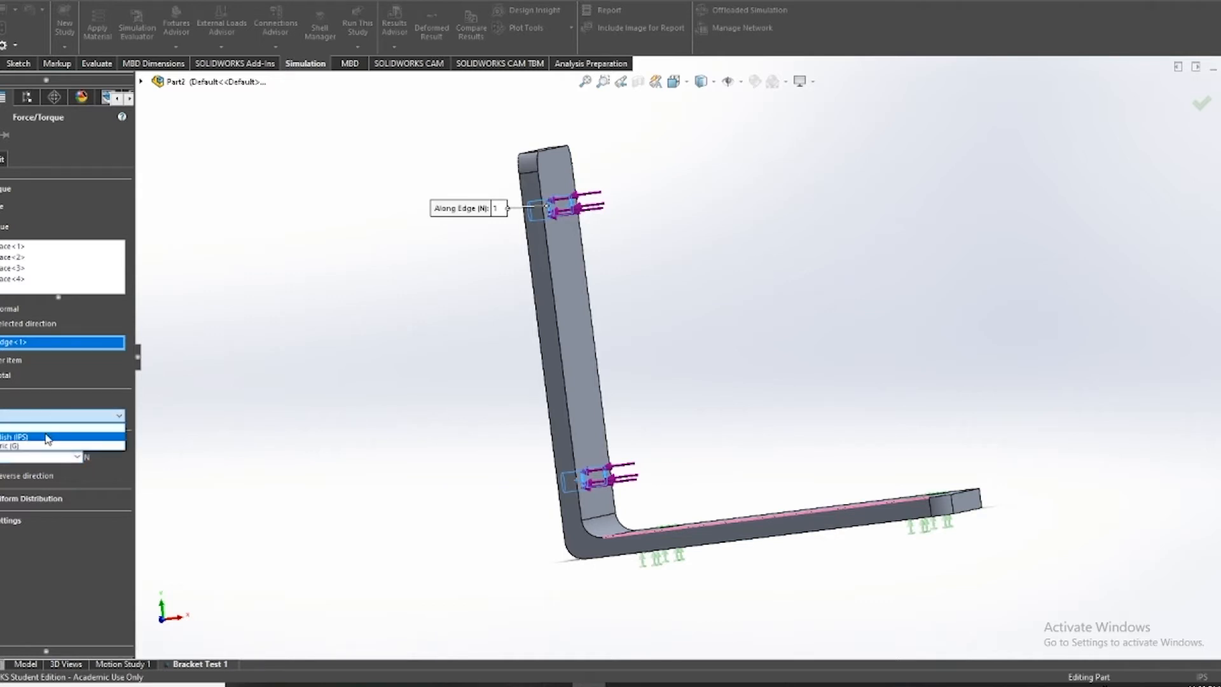
pyautogui.click(48, 437)
pyautogui.doubleClick(33, 455)
pyautogui.press('BackSpace')
pyautogui.write('25')
pyautogui.scroll(-2, 752, 336)
pyautogui.moveTo(691, 350); pyautogui.dragTo(700, 349, button='middle')
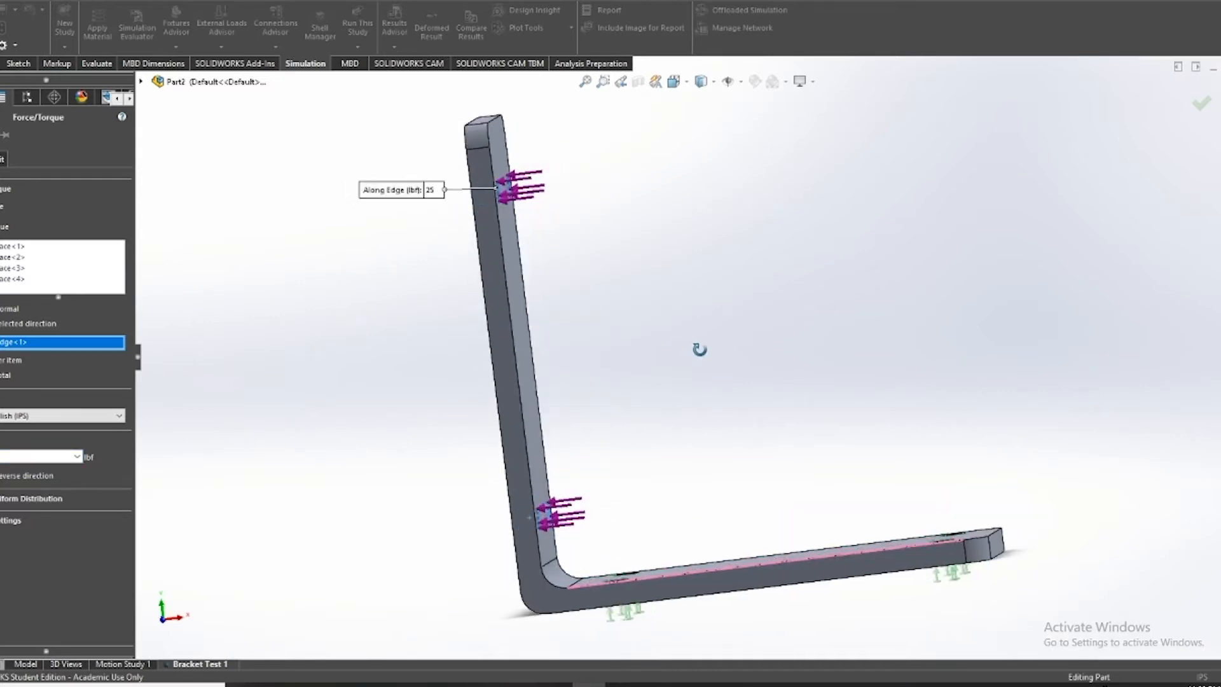
pyautogui.click(23, 501)
pyautogui.click(35, 500)
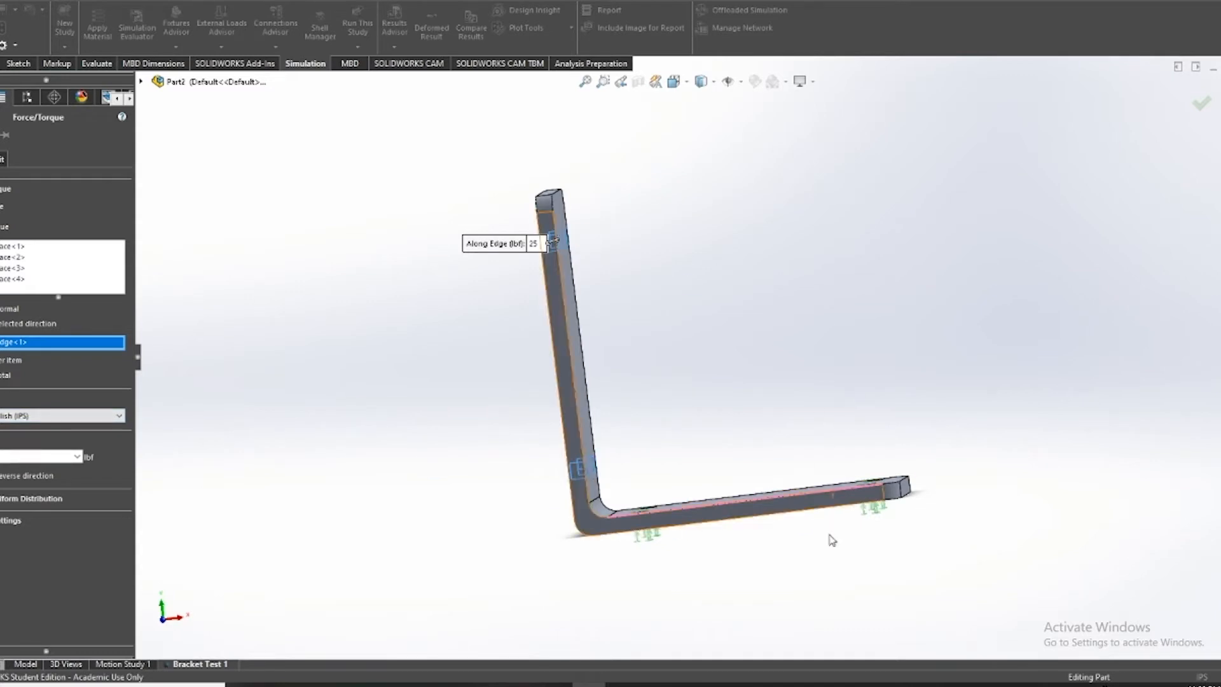
# Inspect the 25 lbf force arrows on the upright plate's four holes from several angles
pyautogui.moveTo(835, 512); pyautogui.dragTo(872, 564, button='middle')
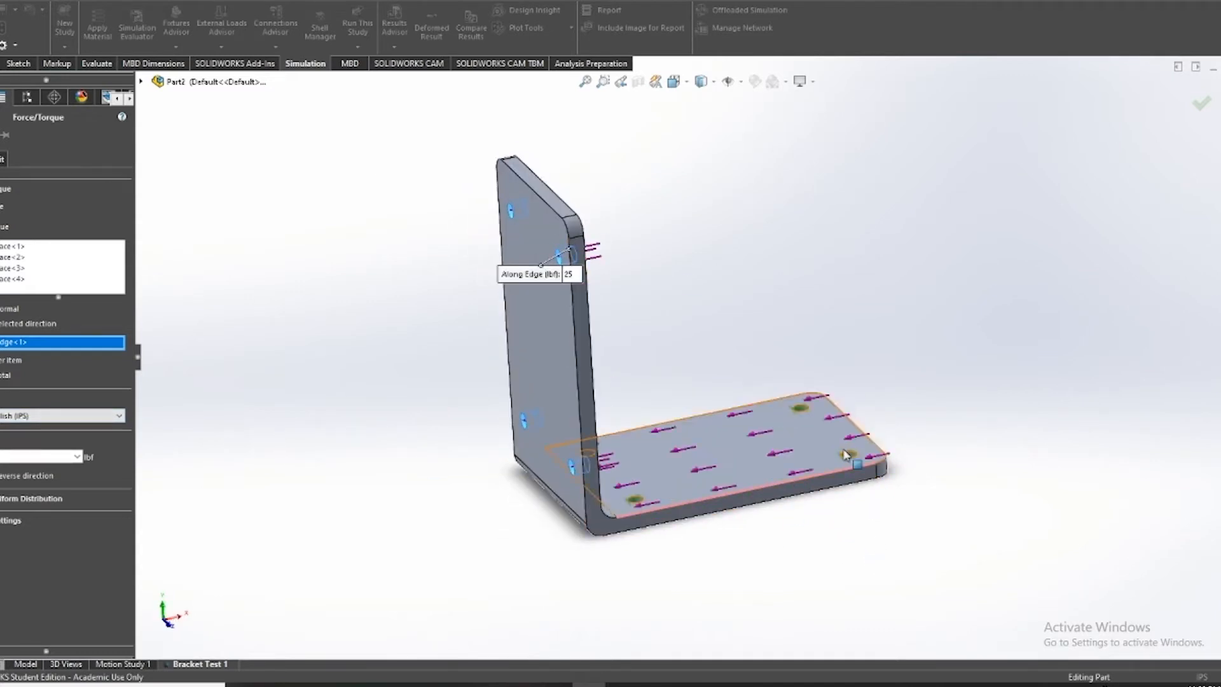
pyautogui.moveTo(781, 539); pyautogui.dragTo(745, 512, button='middle')
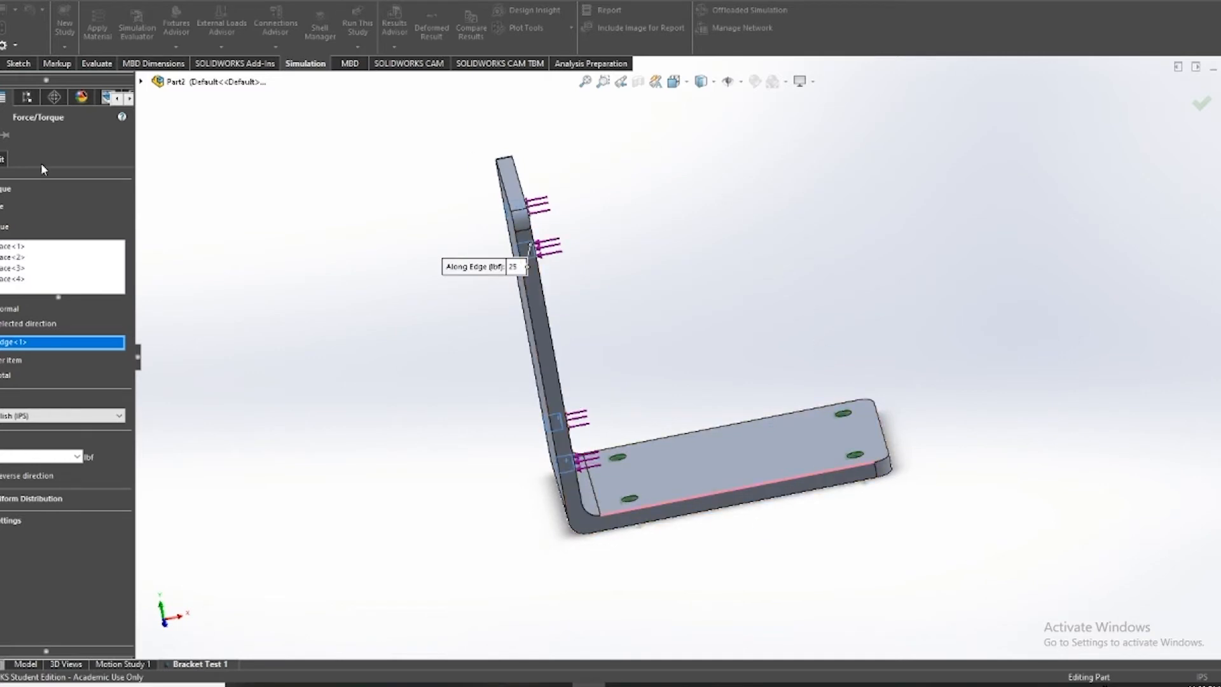
pyautogui.moveTo(663, 392); pyautogui.dragTo(636, 372, button='middle')
pyautogui.scroll(-3, 534, 238)
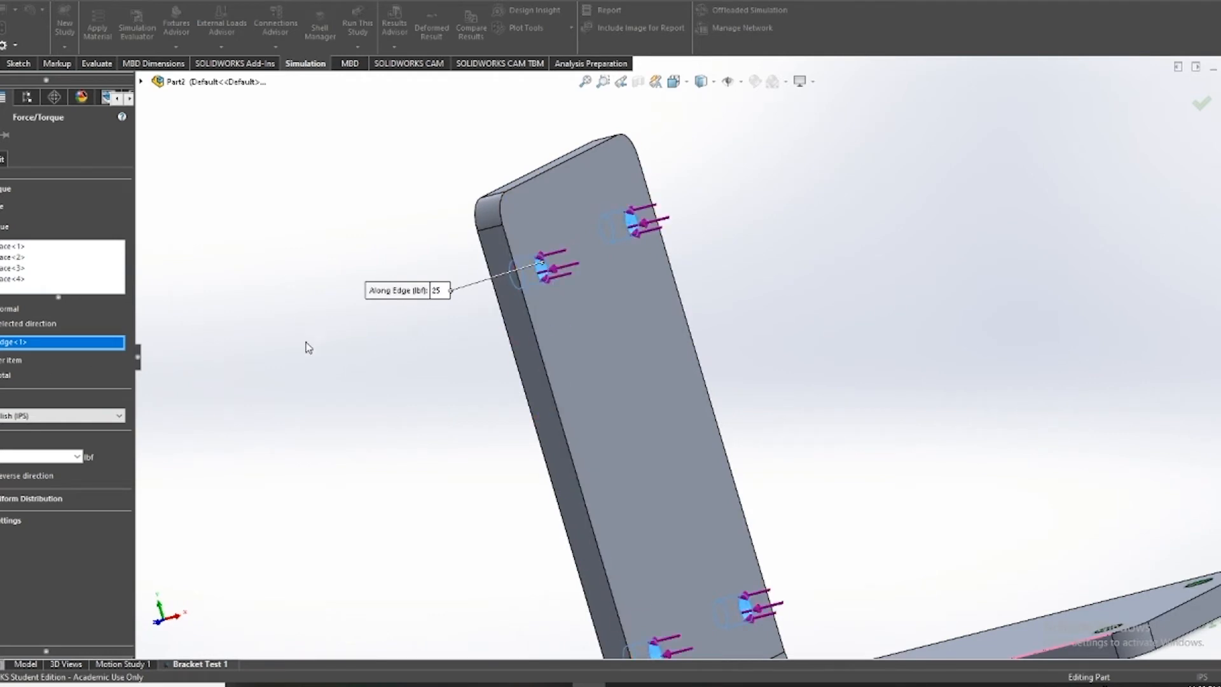
pyautogui.scroll(1, 304, 323)
pyautogui.moveTo(420, 481); pyautogui.dragTo(442, 499, button='middle')
pyautogui.scroll(2, 719, 391)
pyautogui.moveTo(722, 410); pyautogui.dragTo(679, 403, button='middle')
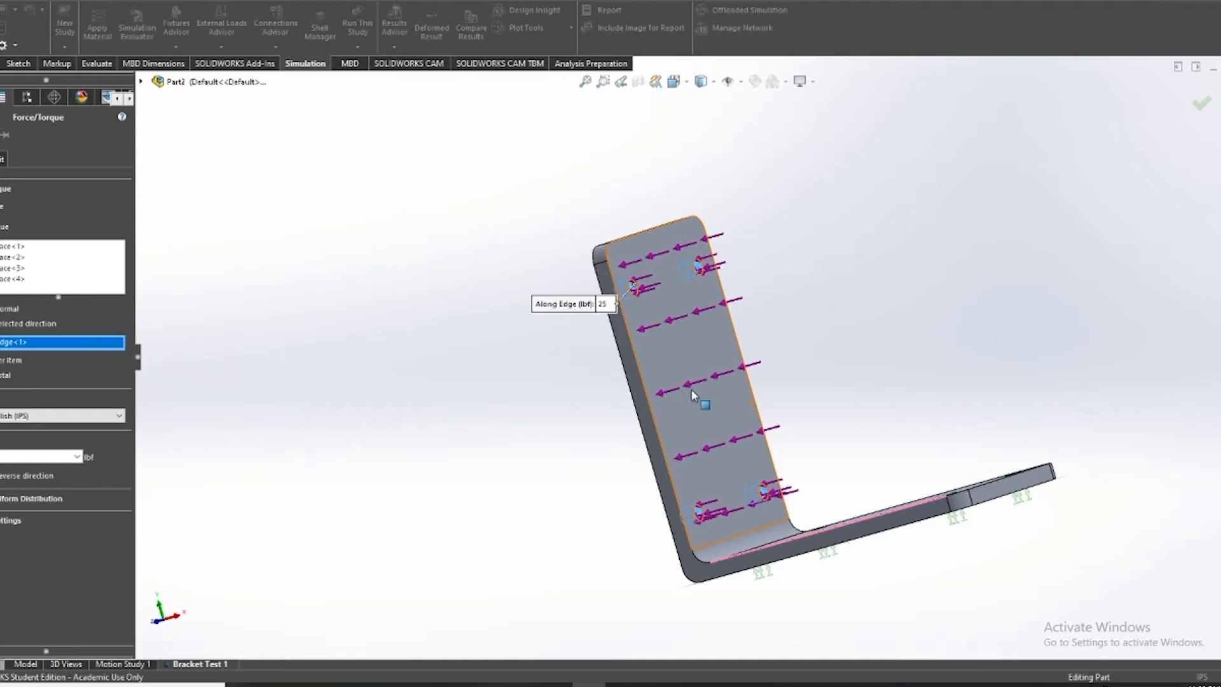
pyautogui.moveTo(552, 494); pyautogui.dragTo(748, 516, button='middle')
pyautogui.scroll(-1, 723, 497)
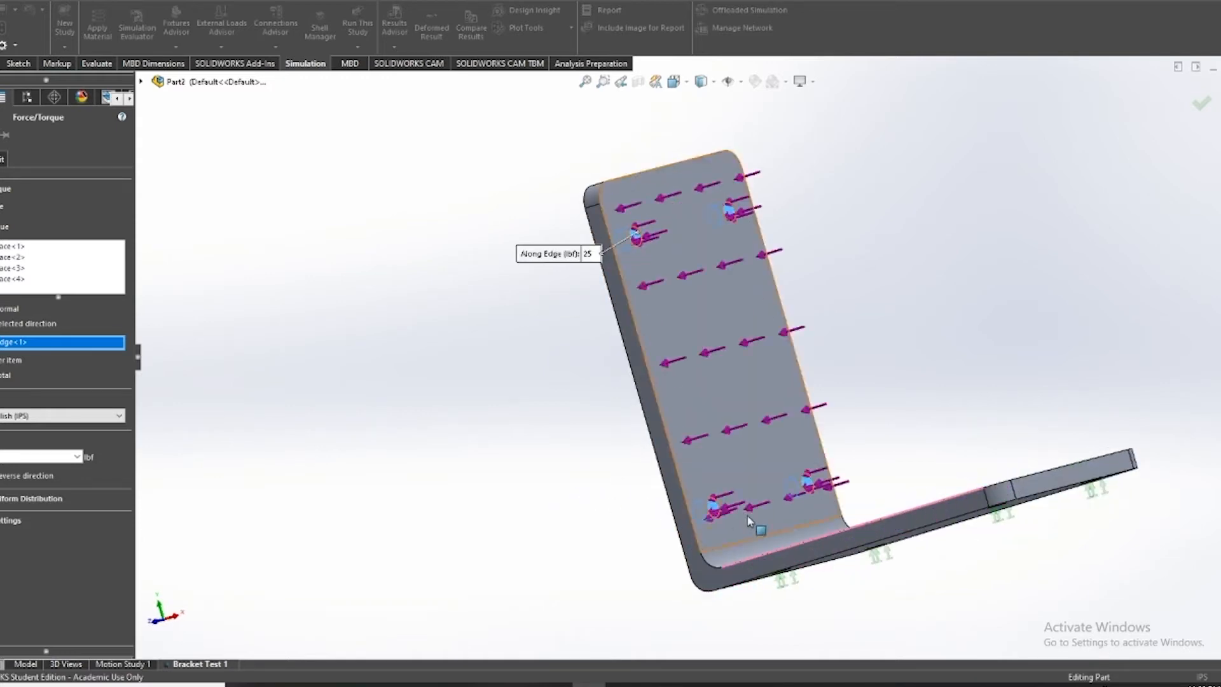
# Accept the 25 lbf force along the selected edge on the upright plate's four holes
pyautogui.scroll(2, 772, 564)
pyautogui.moveTo(772, 564); pyautogui.dragTo(1036, 477, button='middle')
pyautogui.scroll(-2, 897, 433)
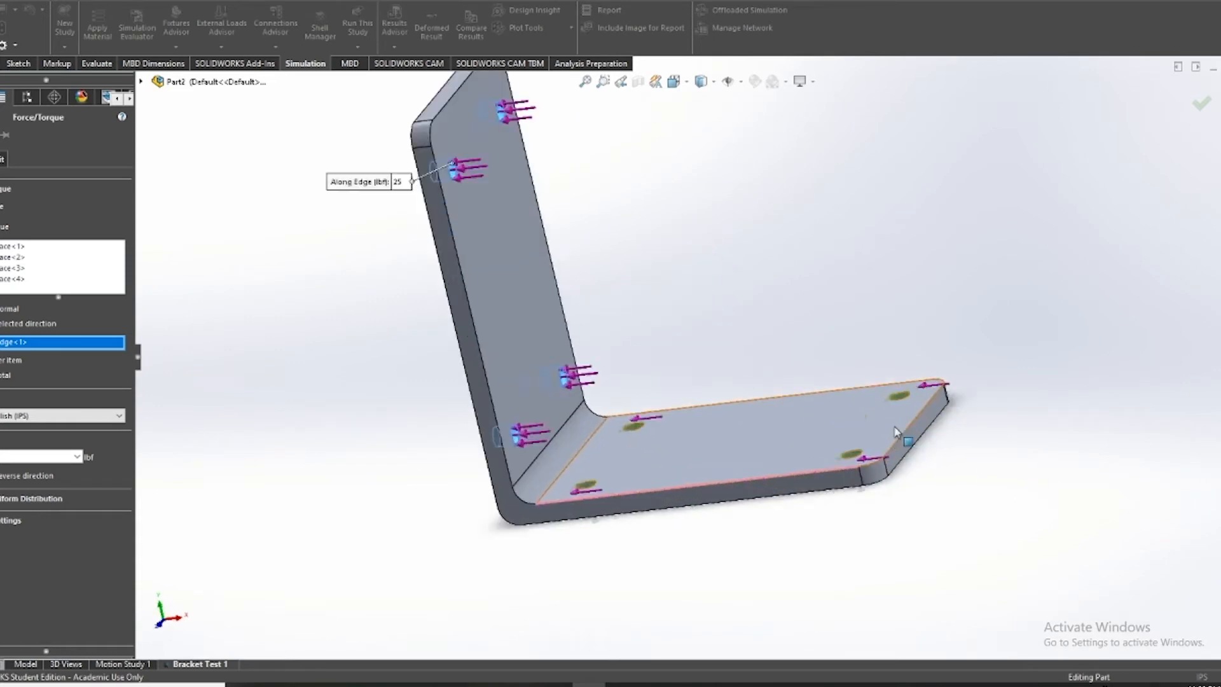
pyautogui.scroll(-2, 897, 433)
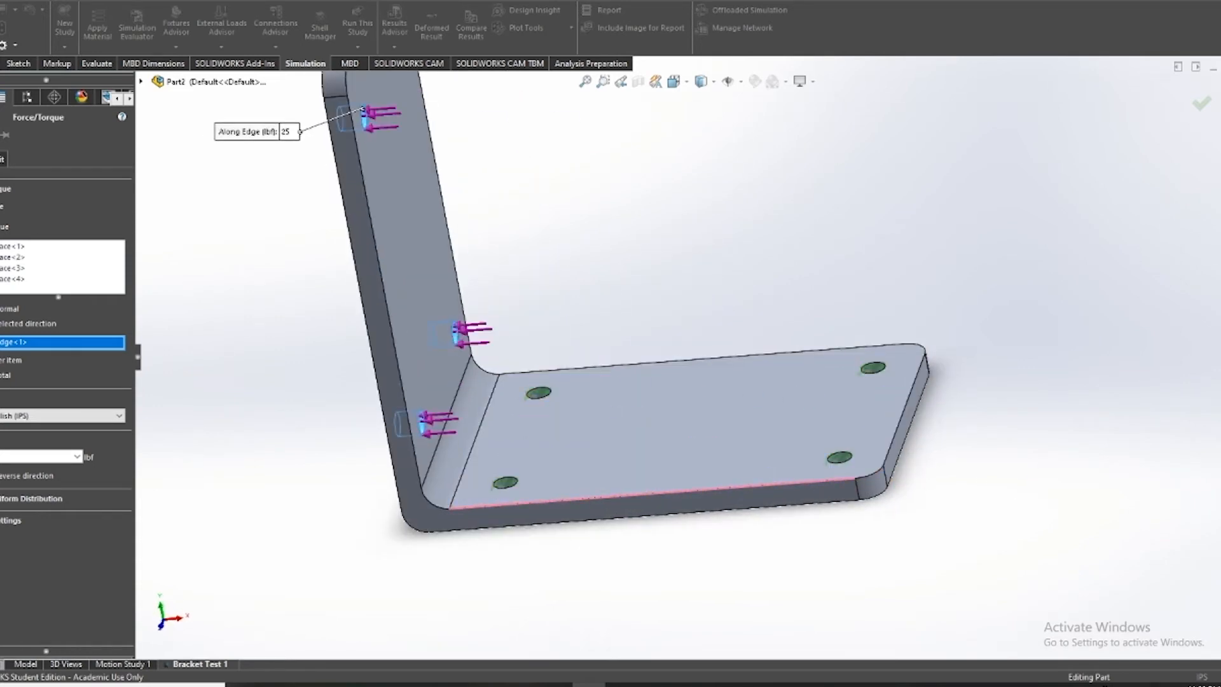
pyautogui.press('Return')
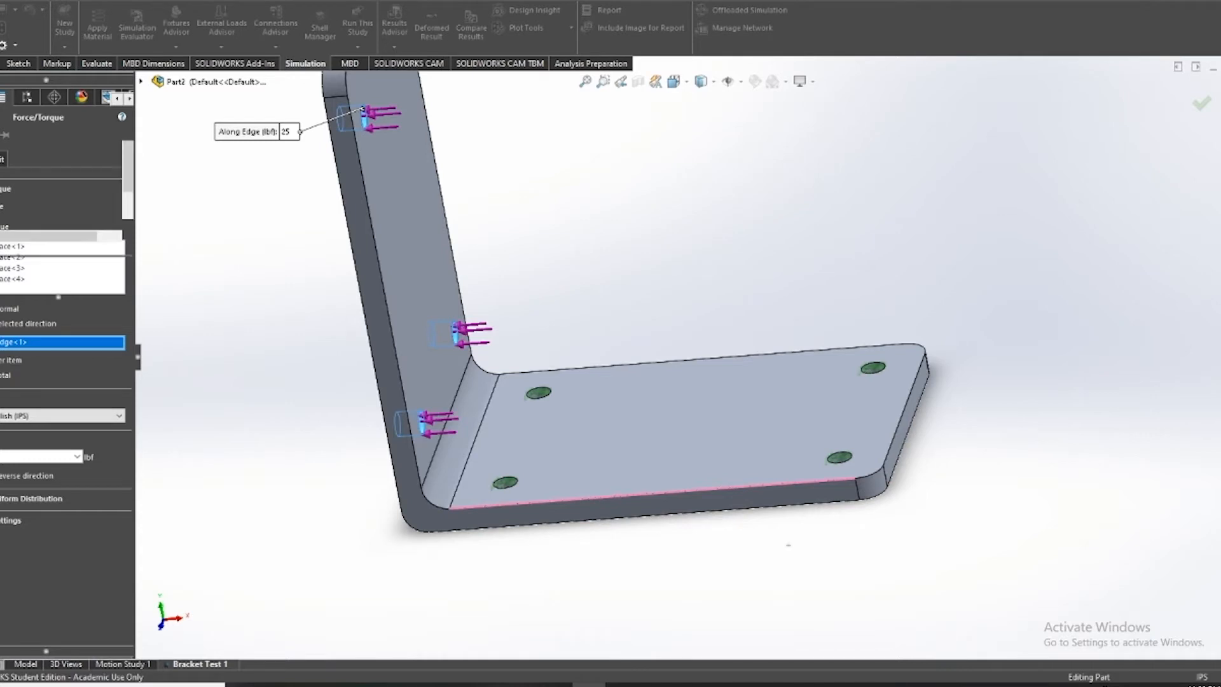
pyautogui.scroll(2, 474, 246)
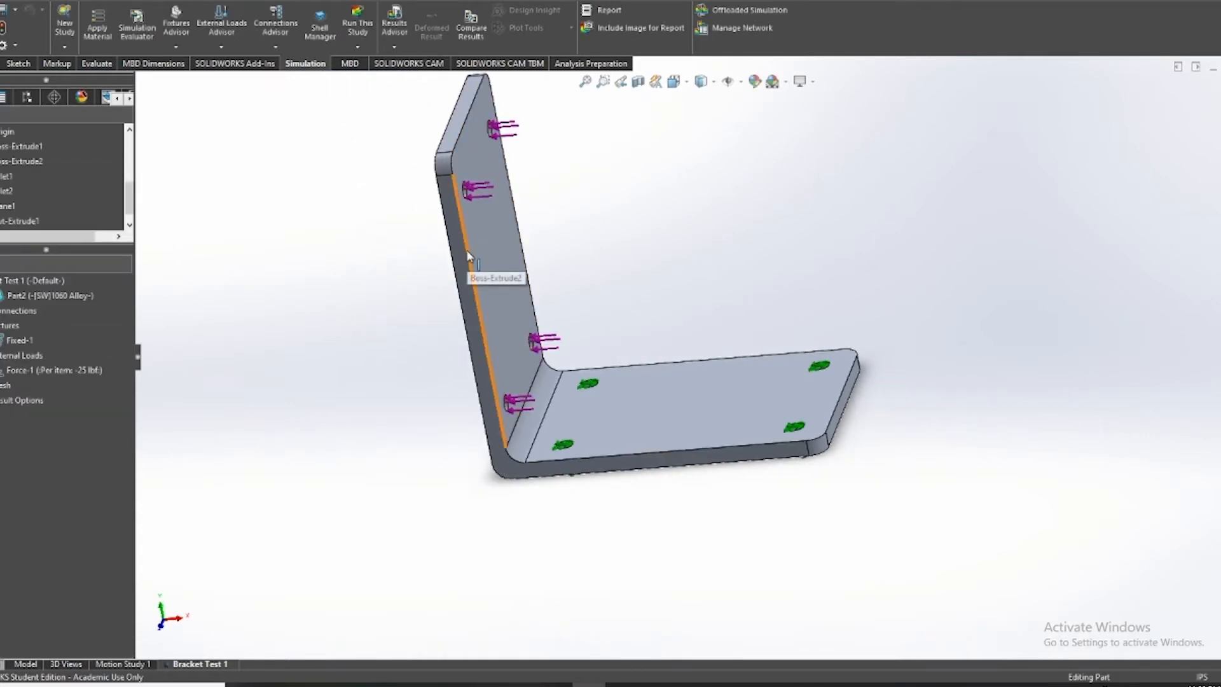
pyautogui.scroll(-1, 657, 463)
pyautogui.scroll(4, 658, 463)
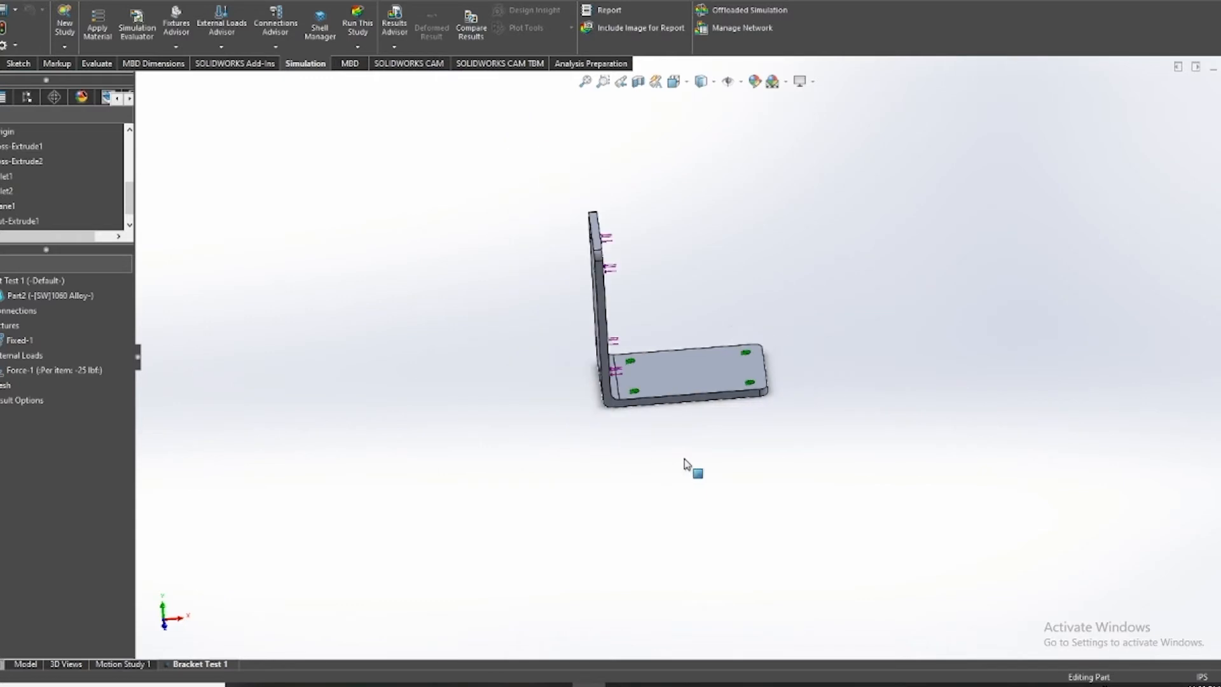
pyautogui.click(359, 32)
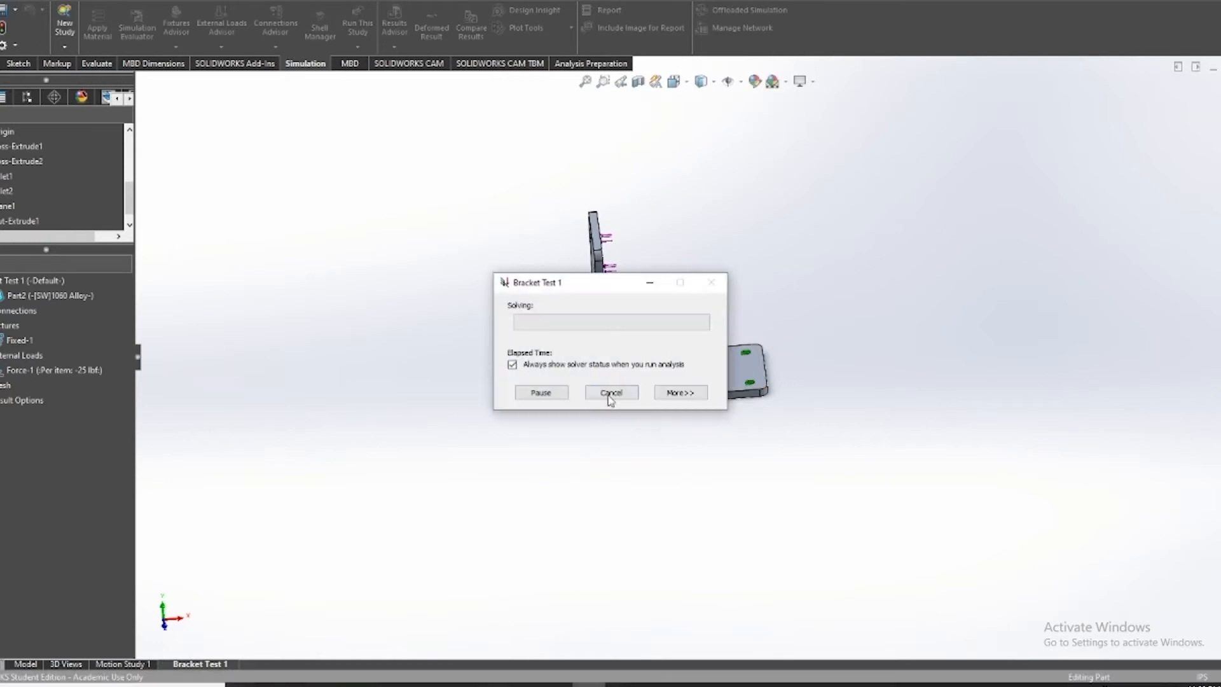
pyautogui.click(613, 395)
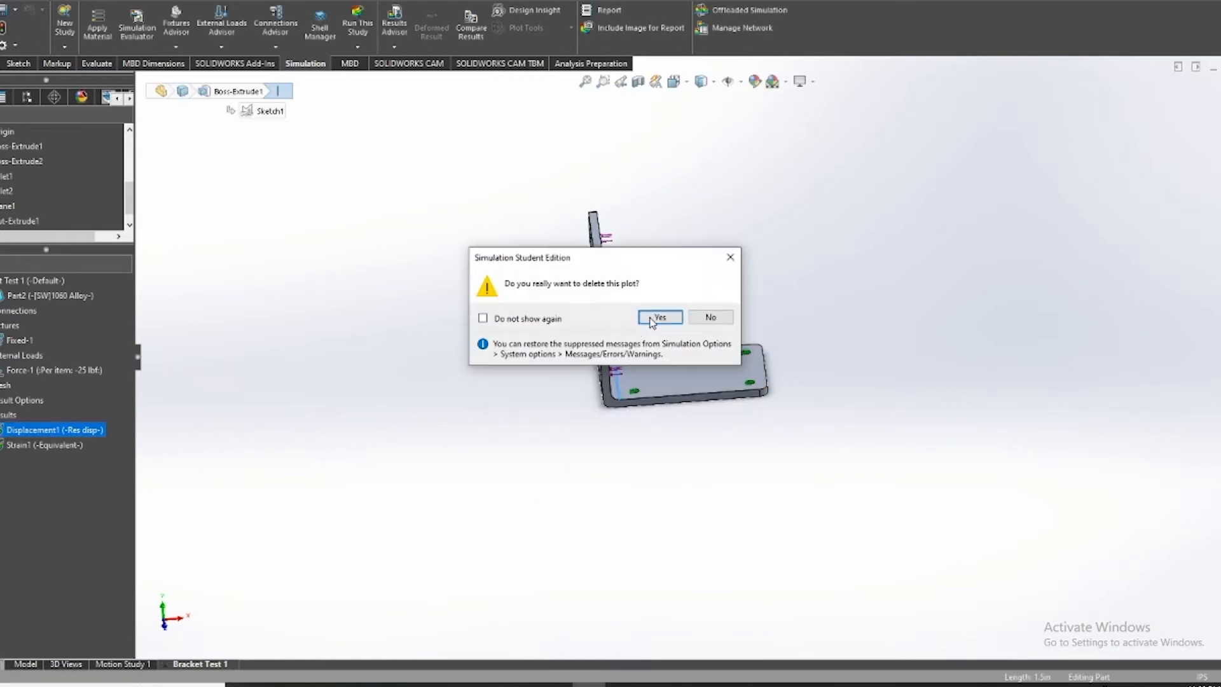
pyautogui.click(662, 316)
pyautogui.rightClick(42, 430)
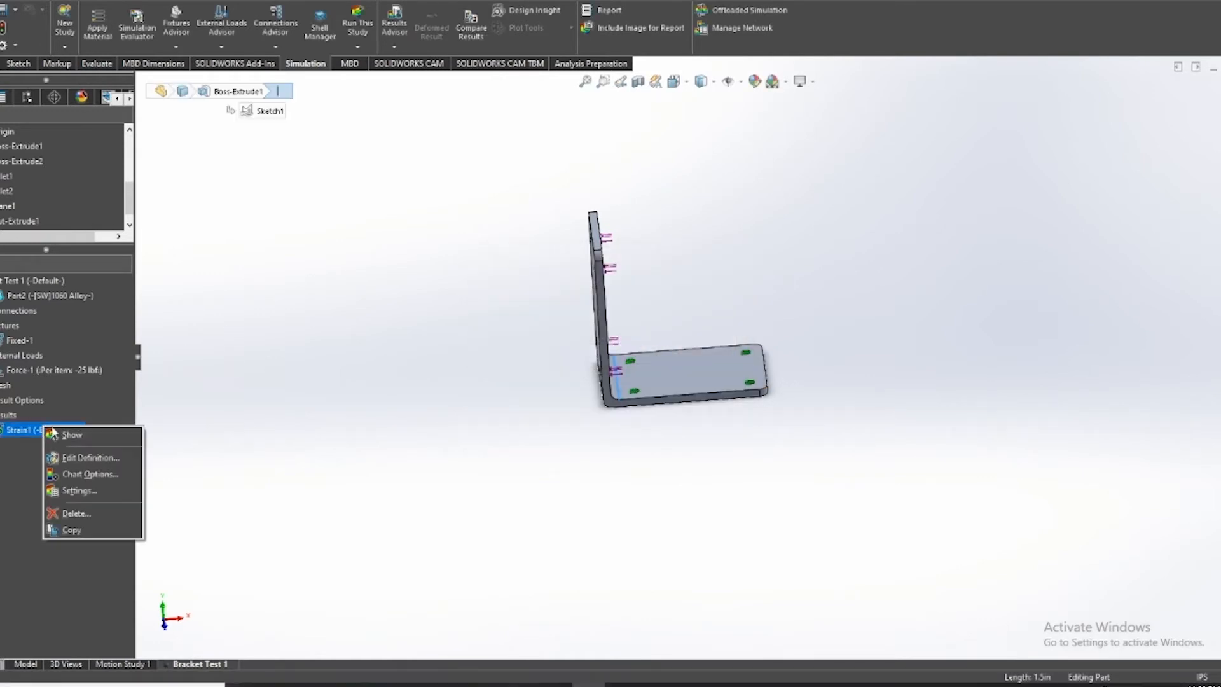
pyautogui.click(75, 512)
pyautogui.click(661, 316)
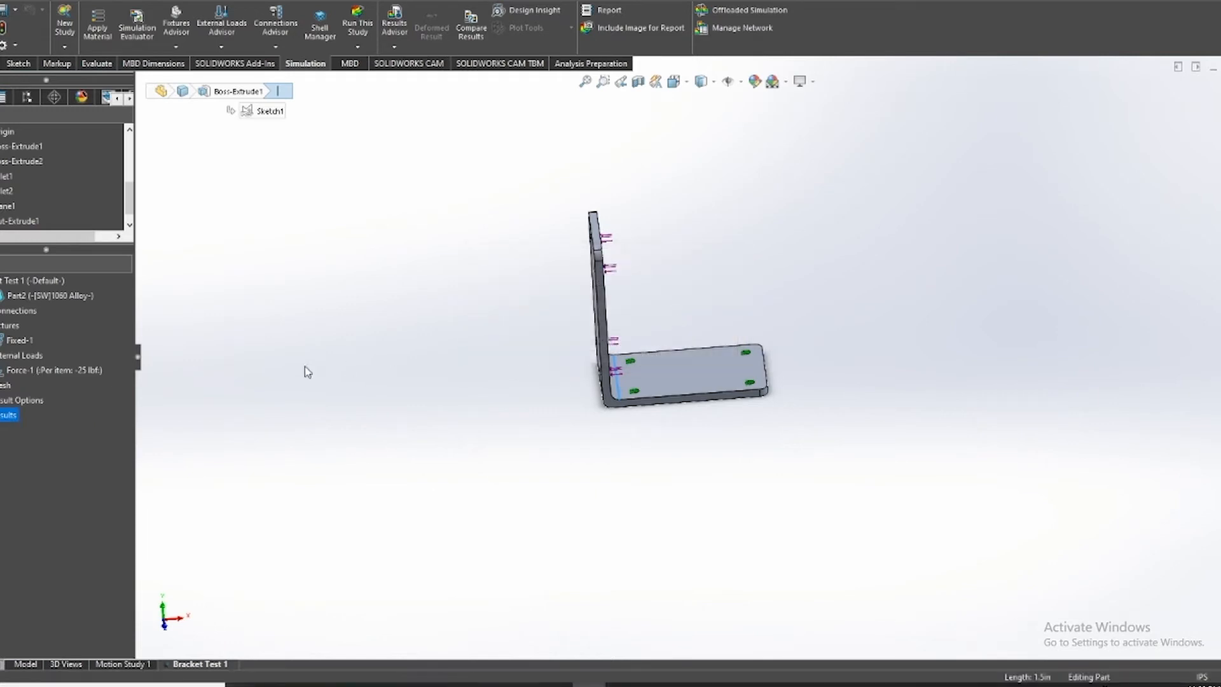
pyautogui.rightClick(11, 414)
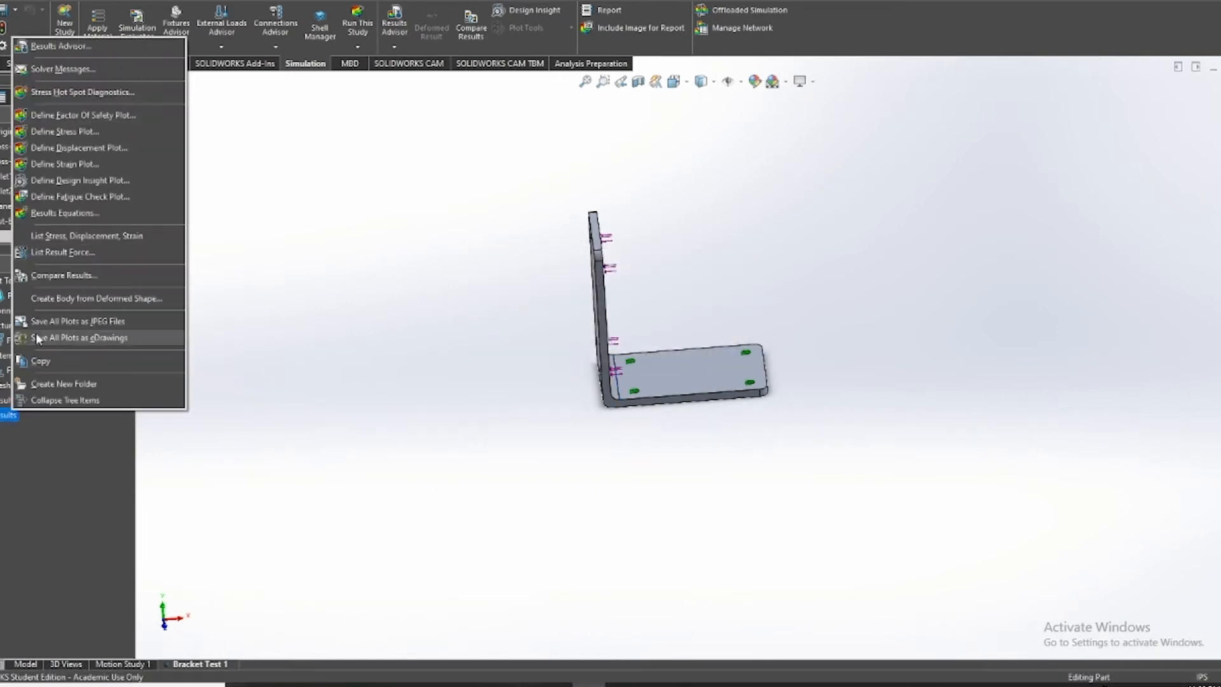
pyautogui.click(482, 396)
# Remesh the bracket for Bracket Test 1 with the mesh density about midway between the default and Fine
pyautogui.moveTo(758, 315); pyautogui.dragTo(725, 277, button='middle')
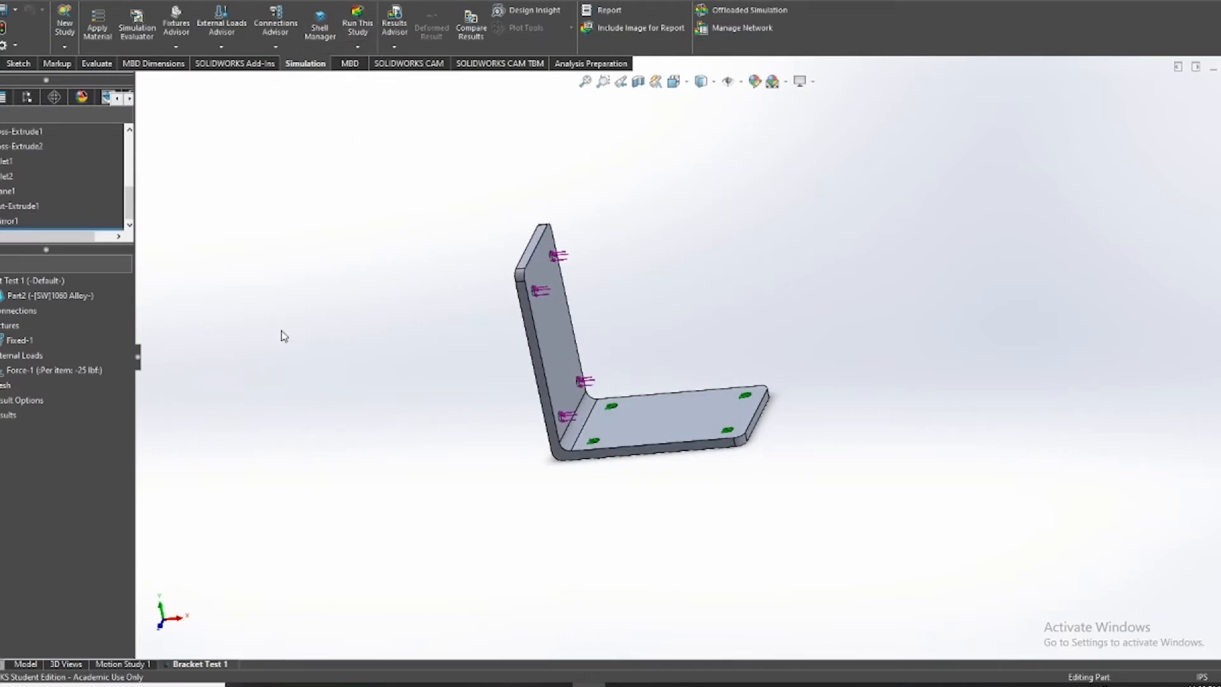
pyautogui.rightClick(8, 384)
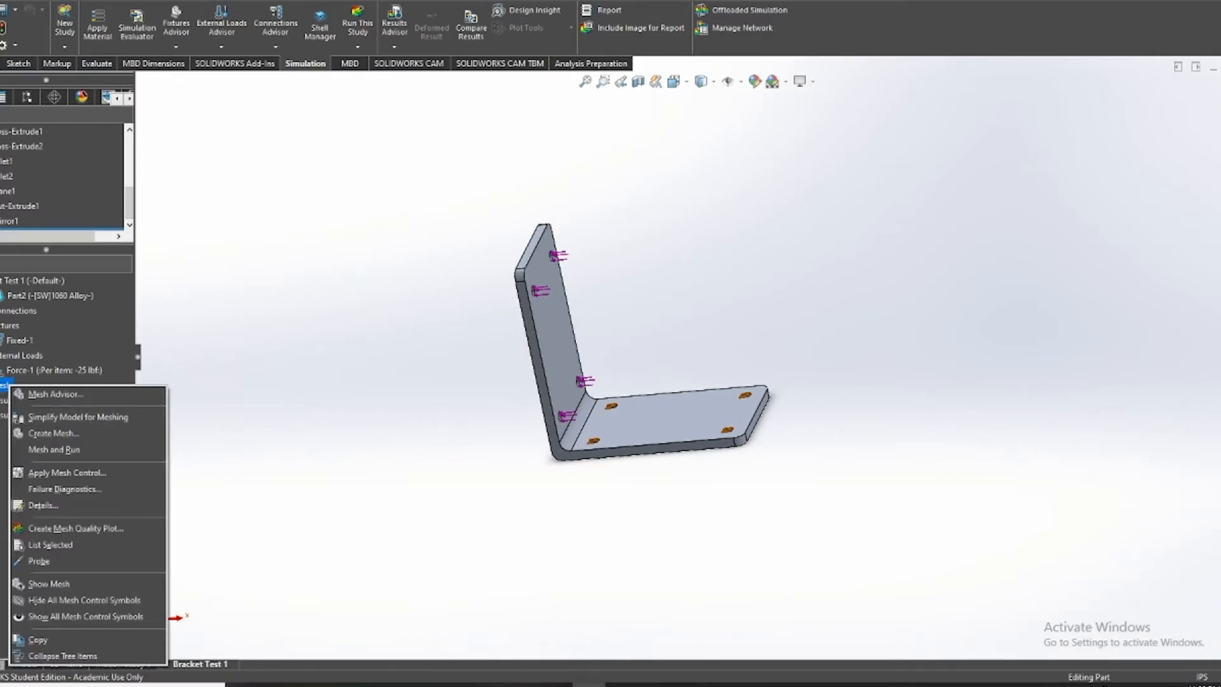
pyautogui.click(59, 434)
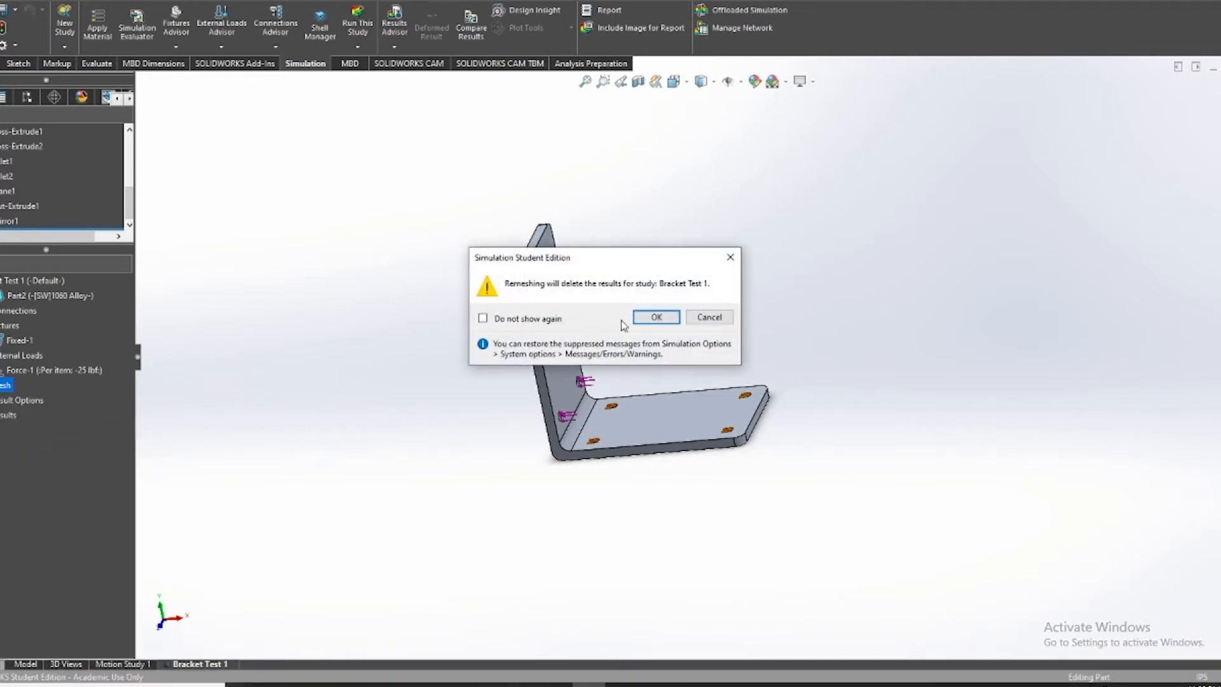
pyautogui.click(652, 318)
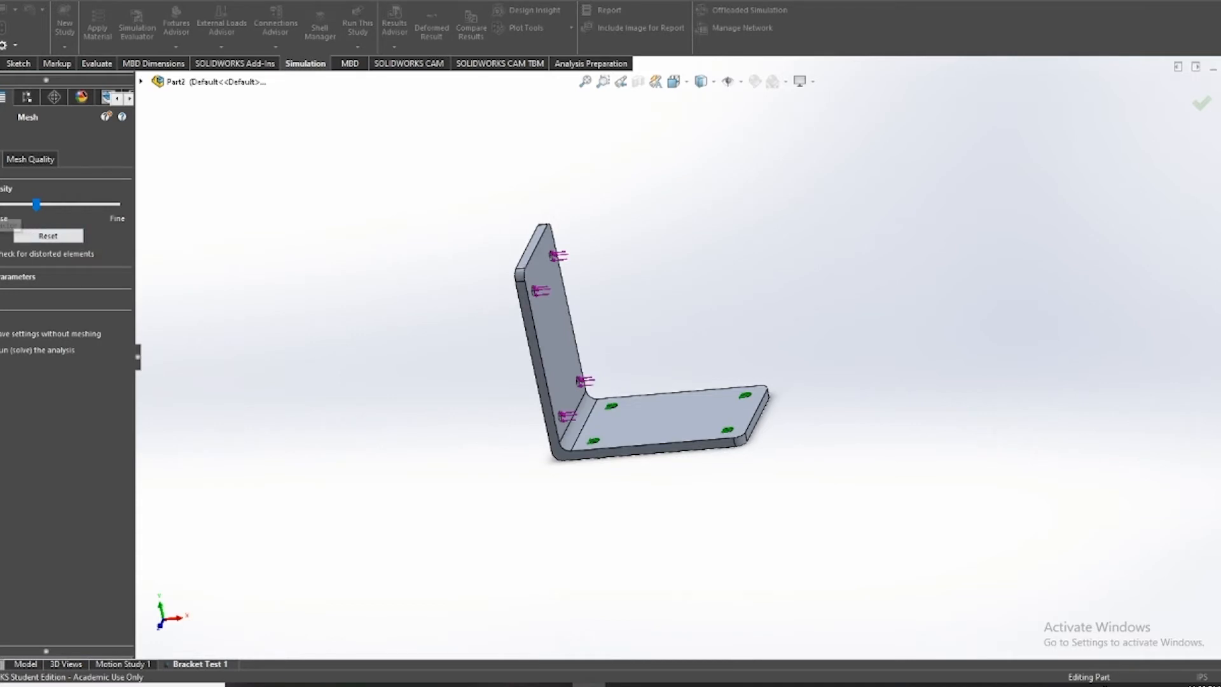
pyautogui.scroll(-3, 800, 416)
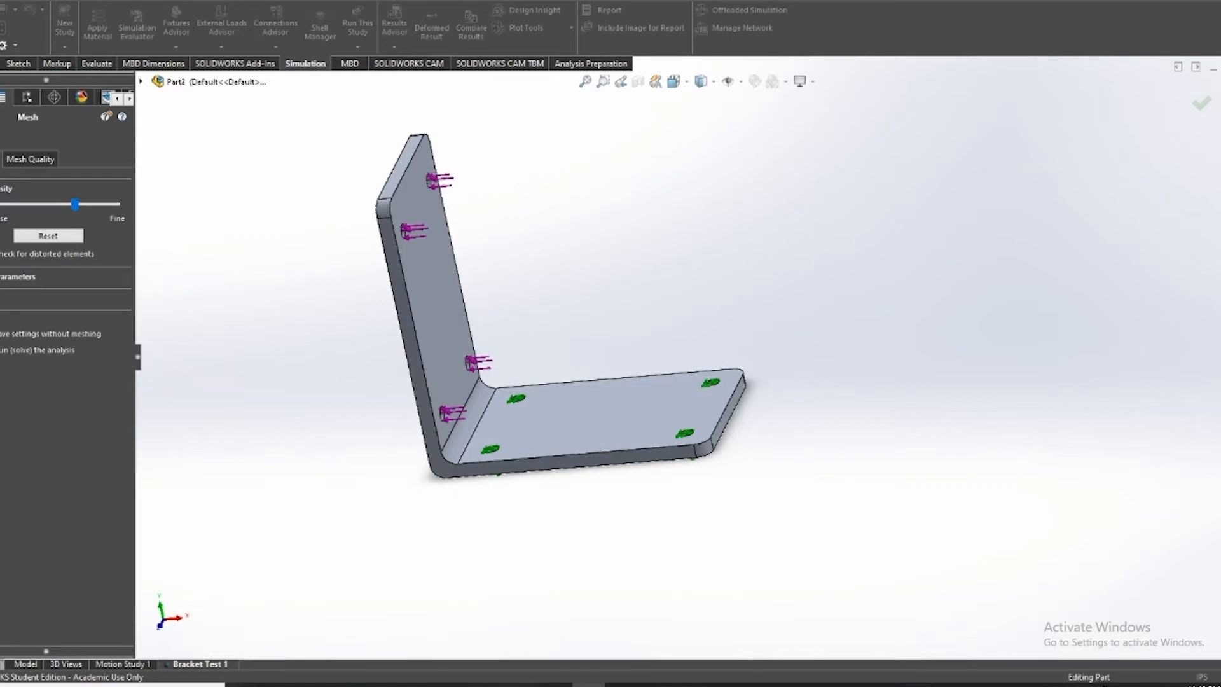
pyautogui.click(2, 137)
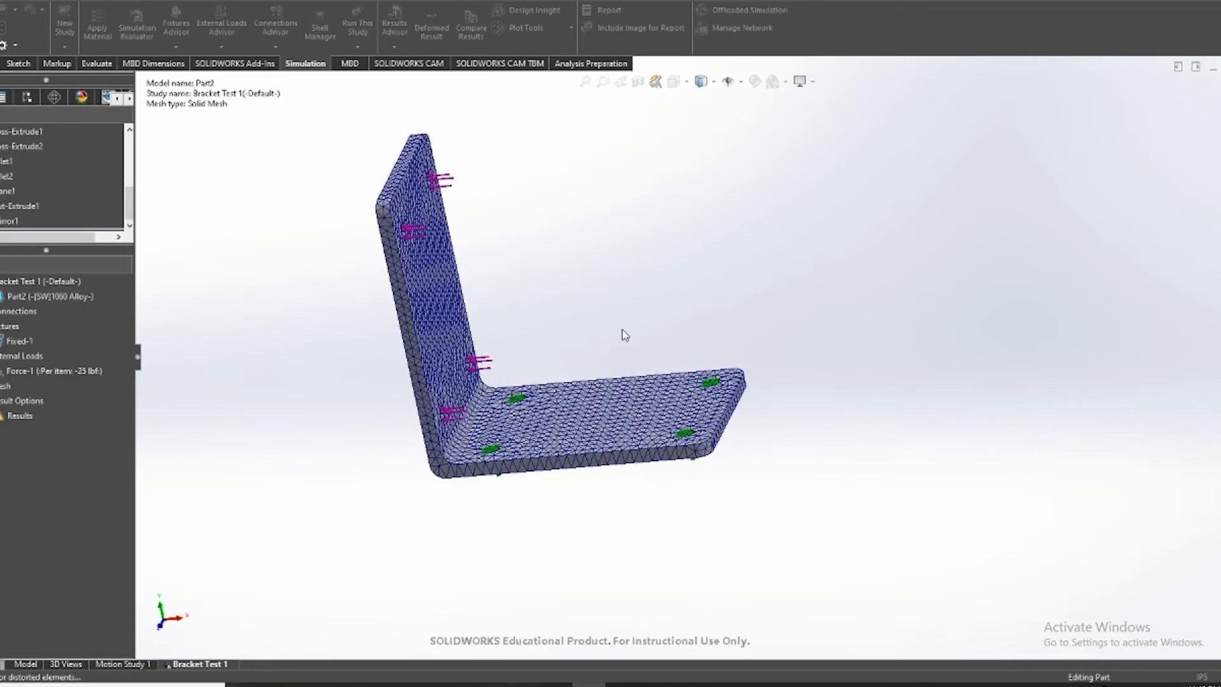
# Examine the mesh elements along the horizontal plate's long side face and upper surface
pyautogui.scroll(-10, 588, 467)
pyautogui.scroll(-1, 607, 443)
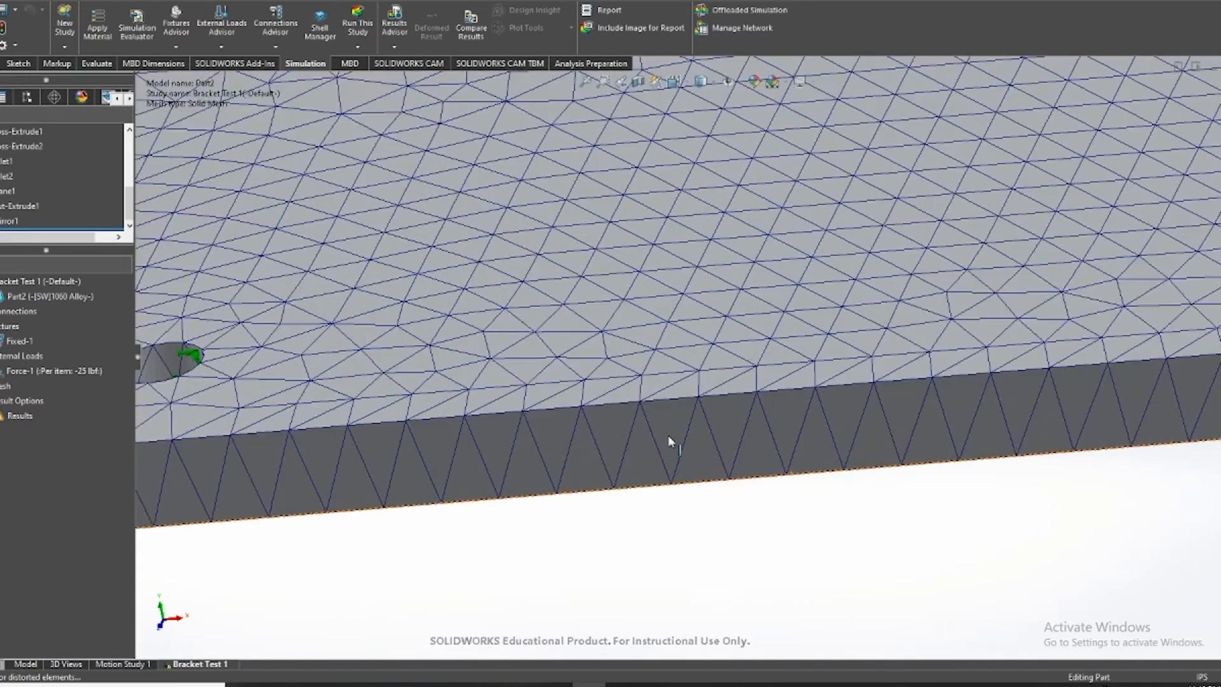
pyautogui.scroll(4, 668, 439)
pyautogui.moveTo(714, 460); pyautogui.dragTo(711, 341, button='middle')
pyautogui.scroll(-3, 662, 290)
pyautogui.scroll(-3, 661, 294)
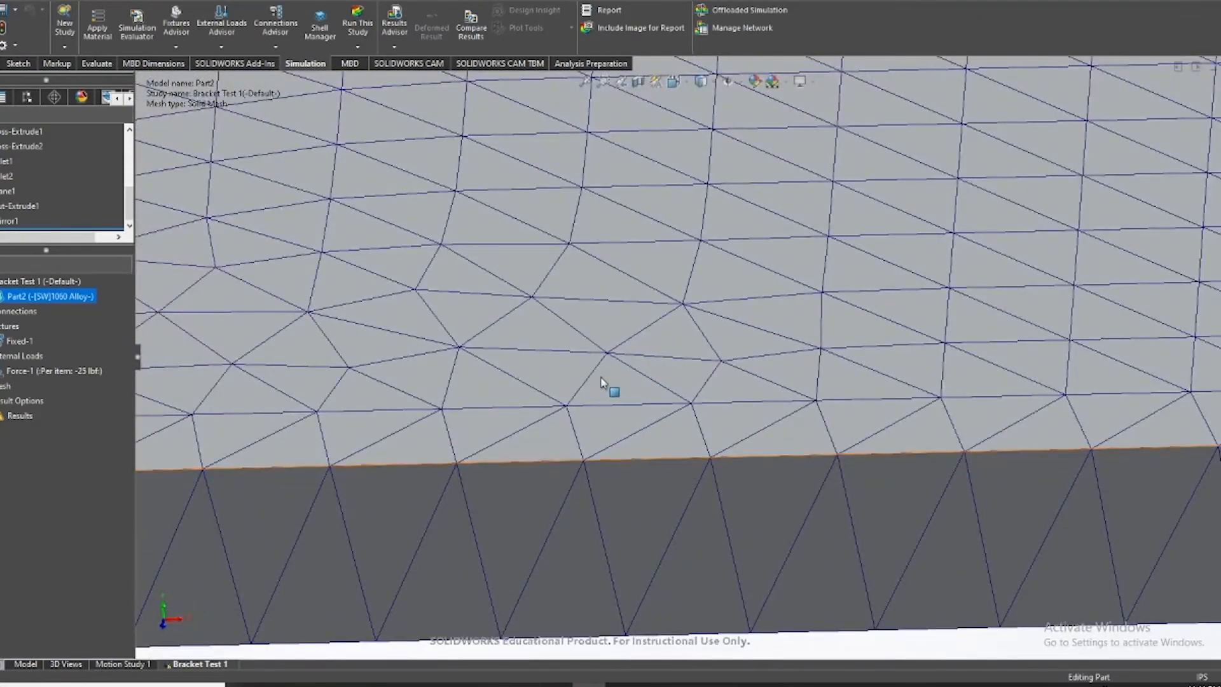
pyautogui.scroll(8, 602, 382)
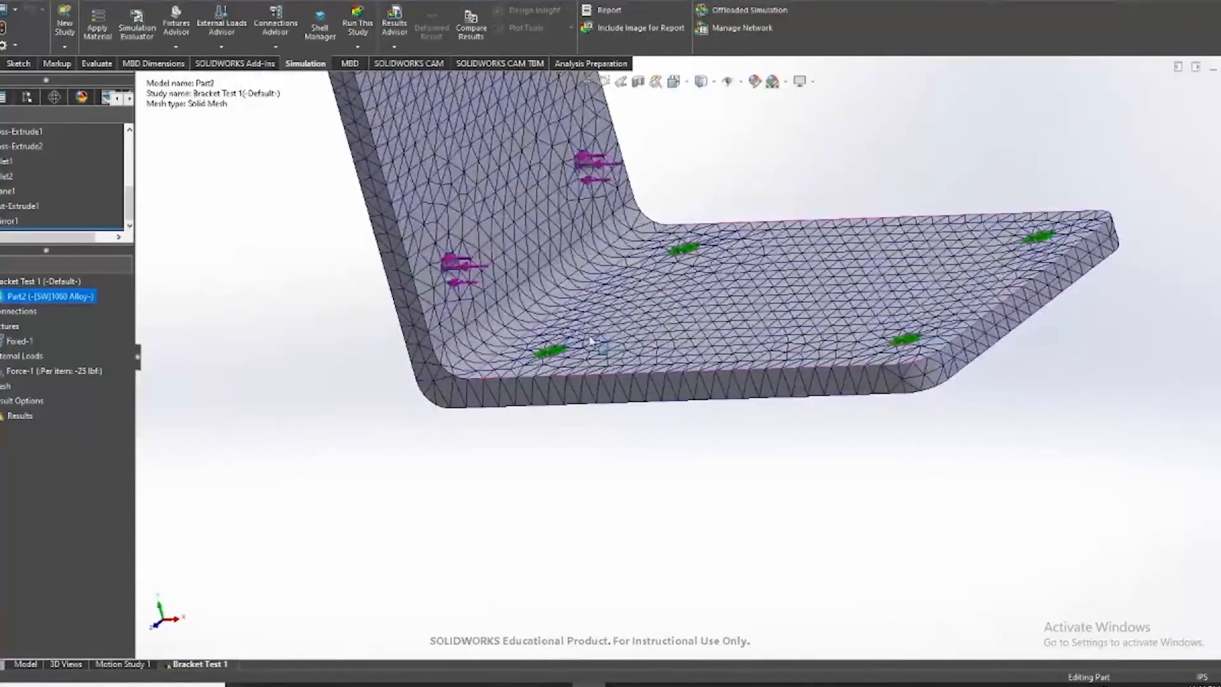
pyautogui.scroll(-2, 527, 152)
pyautogui.scroll(4, 532, 168)
pyautogui.scroll(-2, 532, 168)
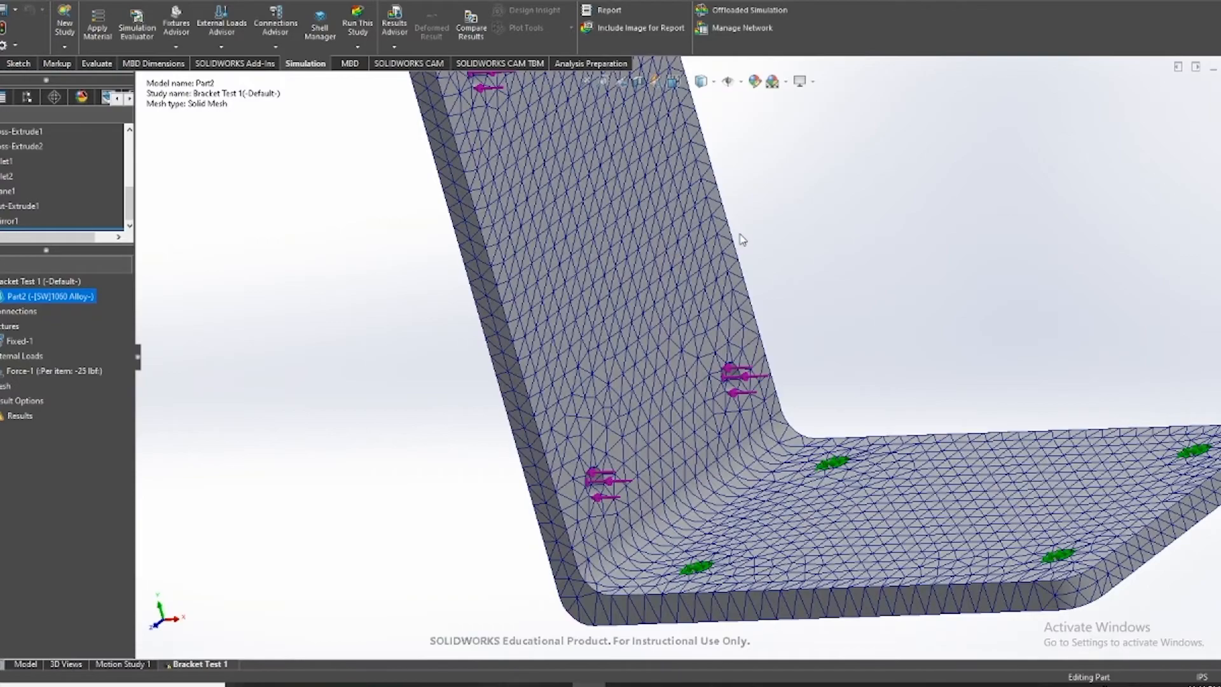
# Examine the mesh on the upright plate, around its lower holes and through the rounded bend
pyautogui.scroll(-4, 750, 447)
pyautogui.scroll(1, 656, 523)
pyautogui.moveTo(657, 523); pyautogui.dragTo(666, 392, button='middle')
pyautogui.scroll(1, 694, 515)
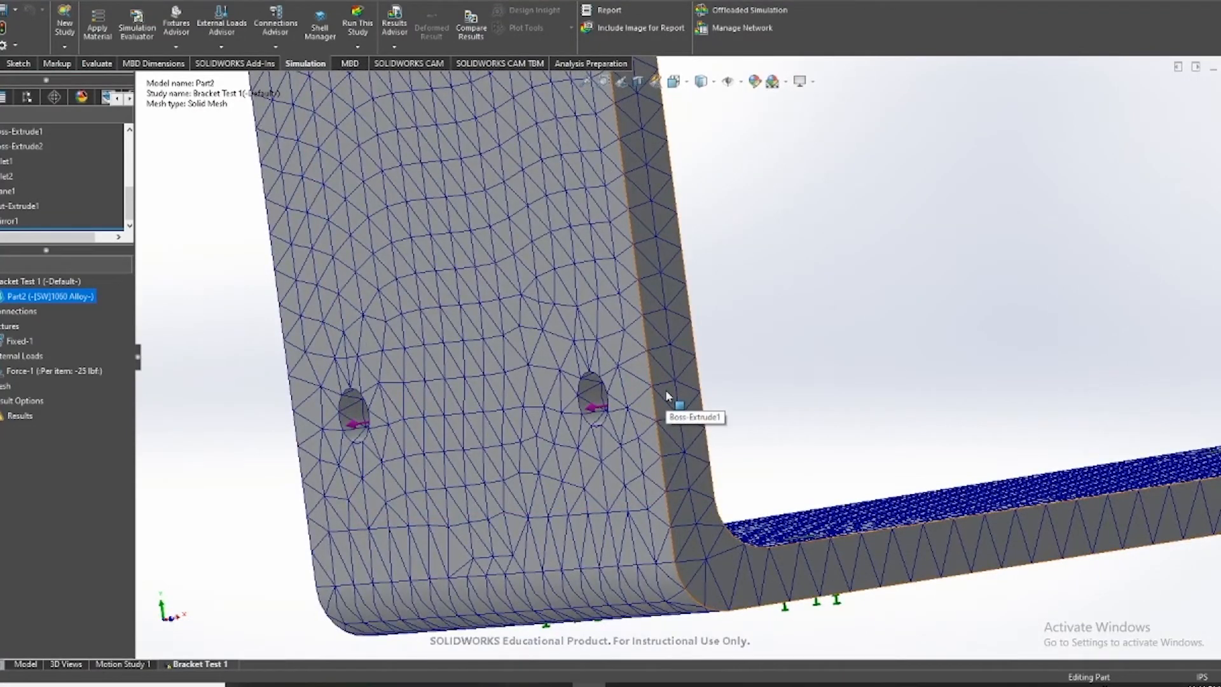
pyautogui.moveTo(758, 325); pyautogui.dragTo(595, 354, button='middle')
pyautogui.scroll(4, 595, 353)
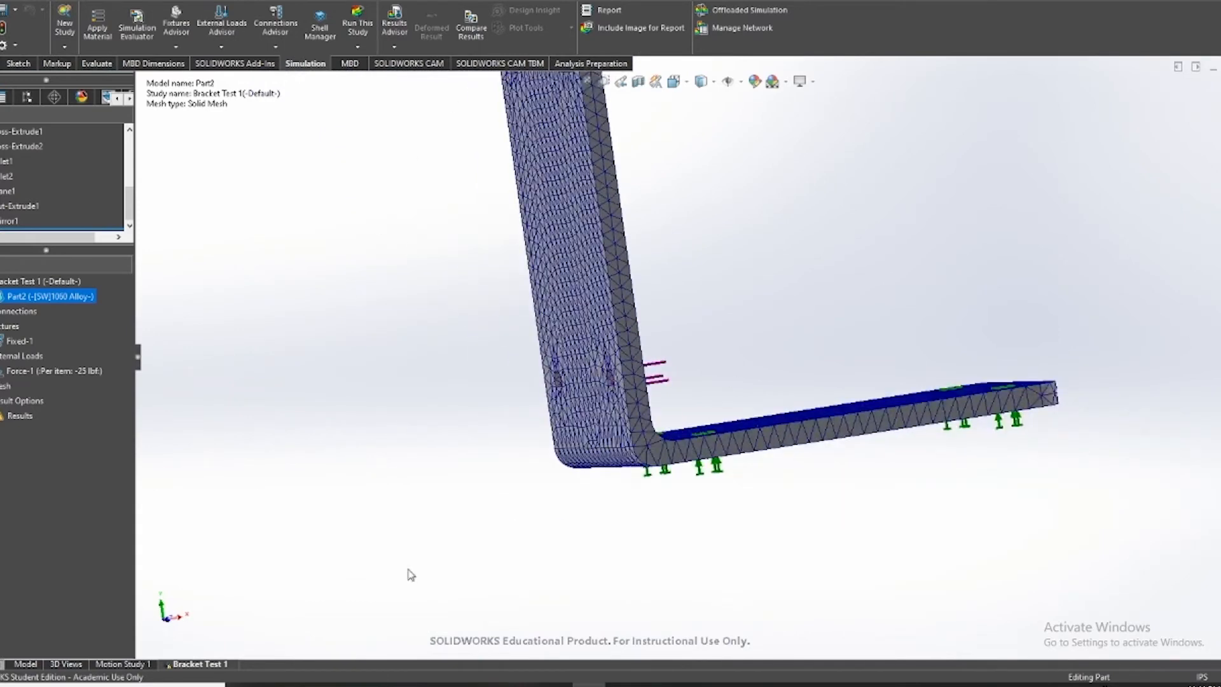
pyautogui.moveTo(910, 463); pyautogui.dragTo(853, 511, button='middle')
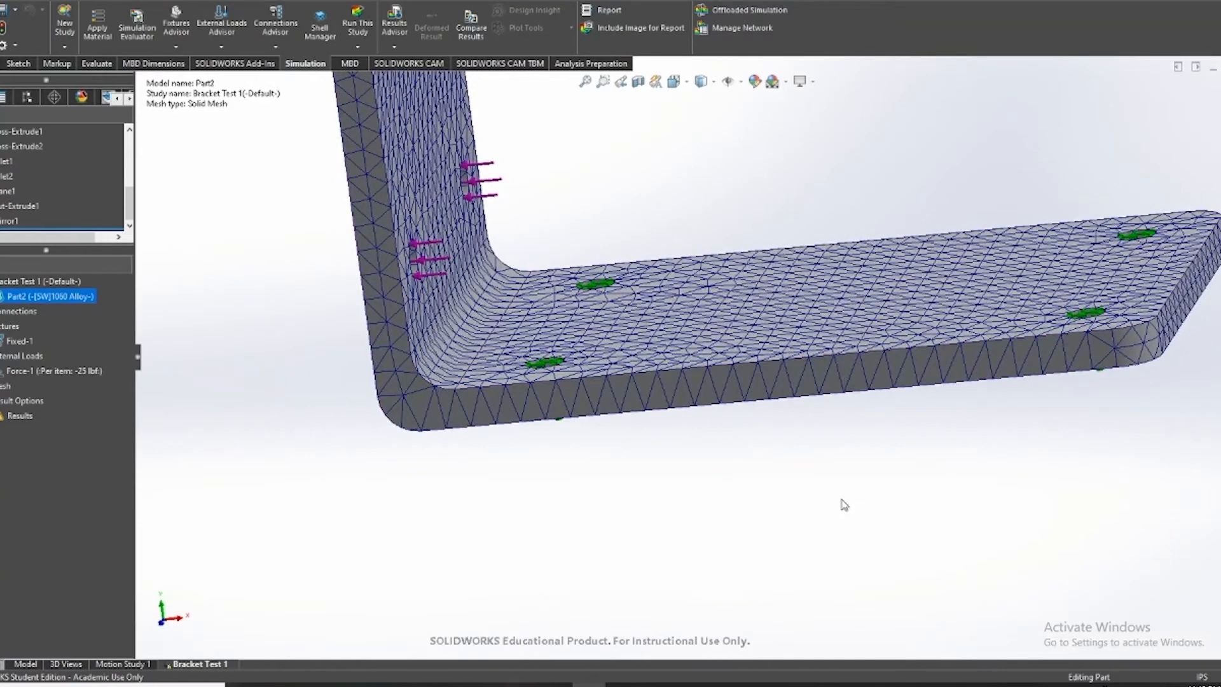
pyautogui.scroll(5, 777, 403)
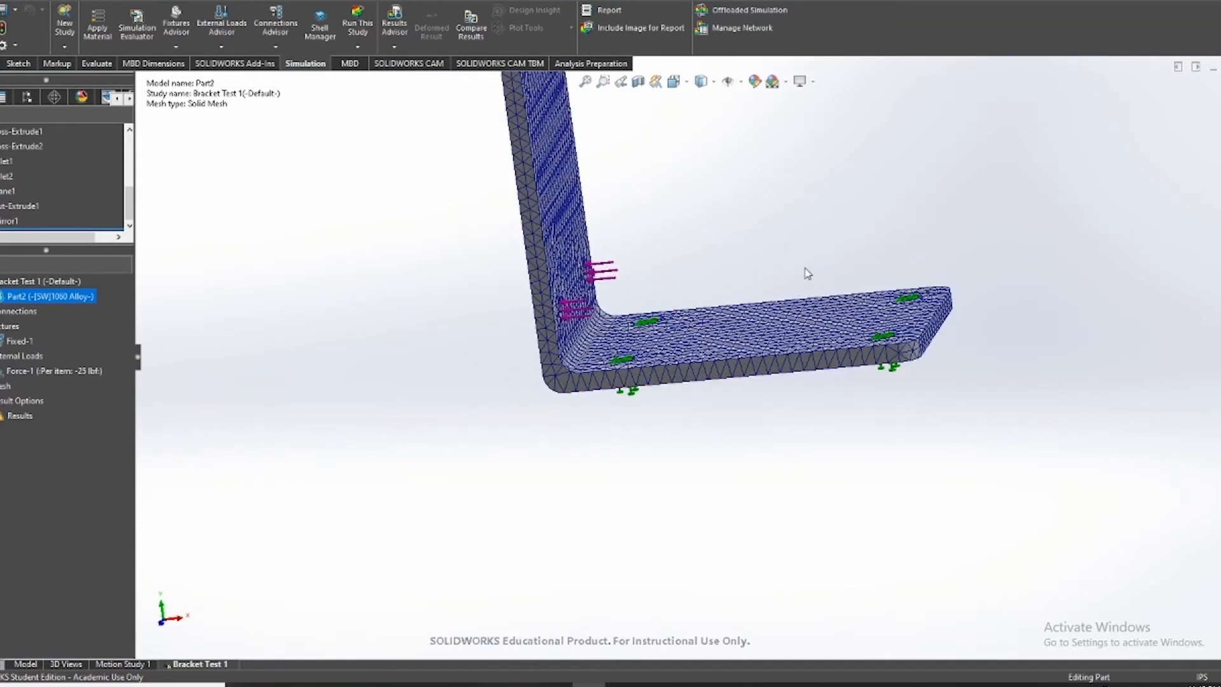
# Examine the mesh around the horizontal plate's fixed holes and over the bracket as a whole
pyautogui.scroll(-5, 806, 262)
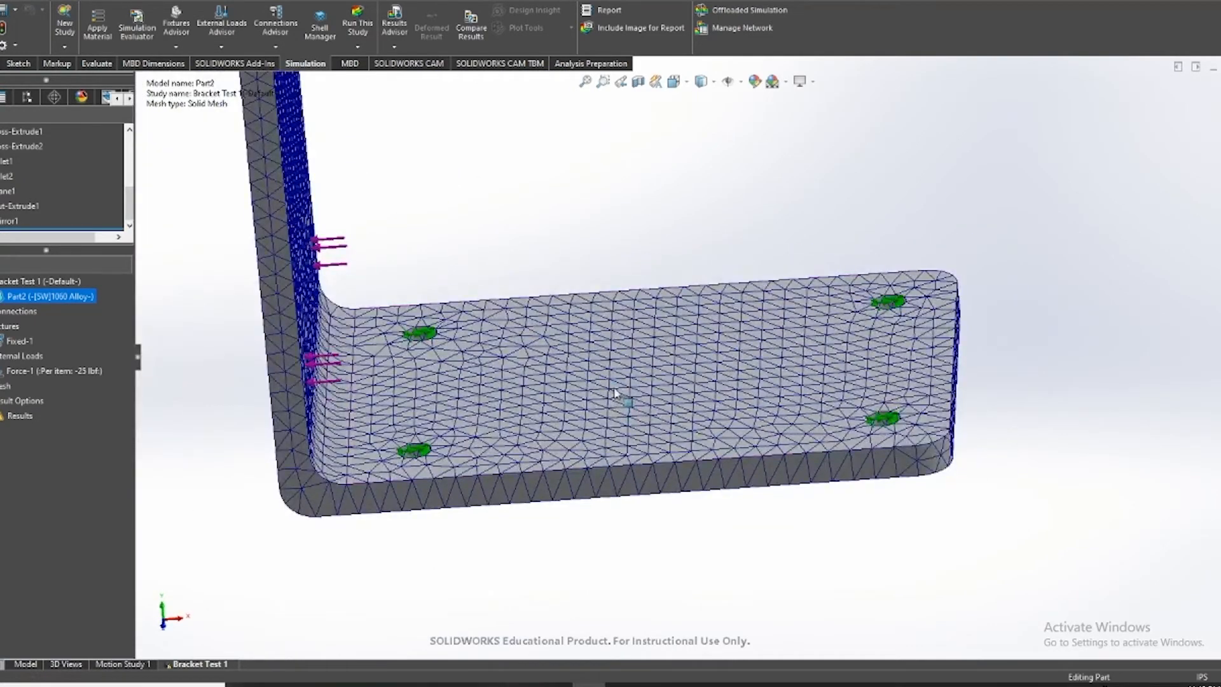
pyautogui.moveTo(614, 393); pyautogui.dragTo(554, 417, button='middle')
pyautogui.scroll(-3, 612, 485)
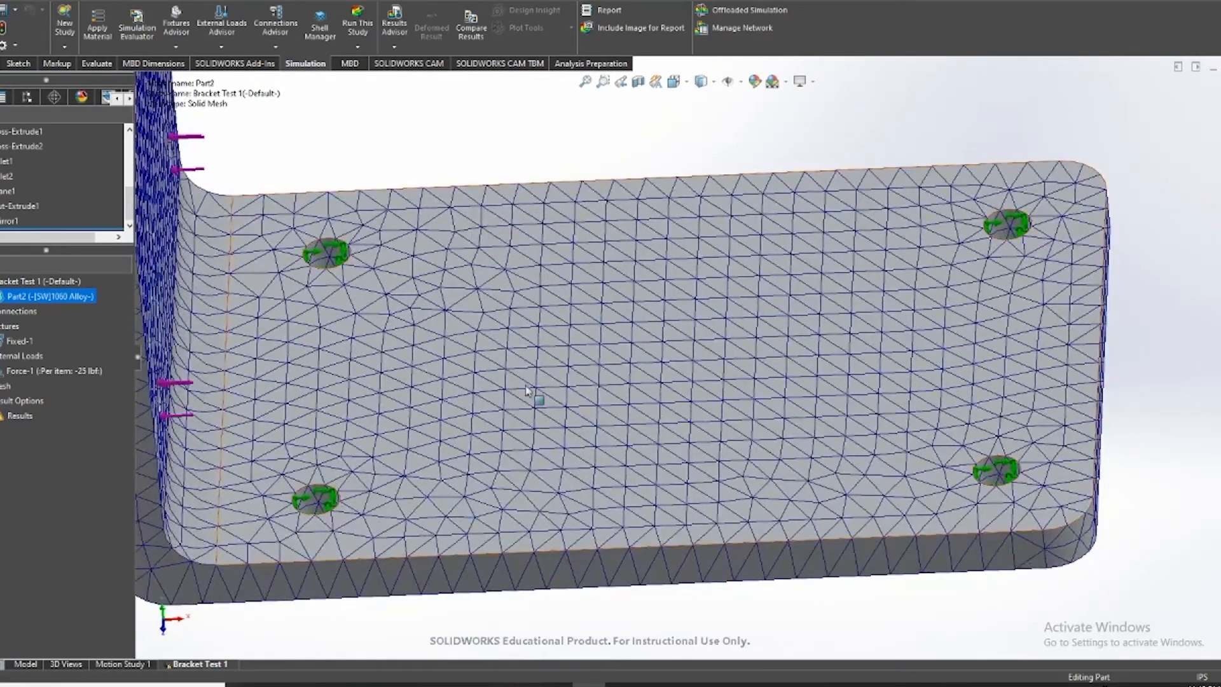
pyautogui.moveTo(458, 370); pyautogui.dragTo(416, 362, button='middle')
pyautogui.scroll(5, 423, 350)
pyautogui.scroll(3, 504, 311)
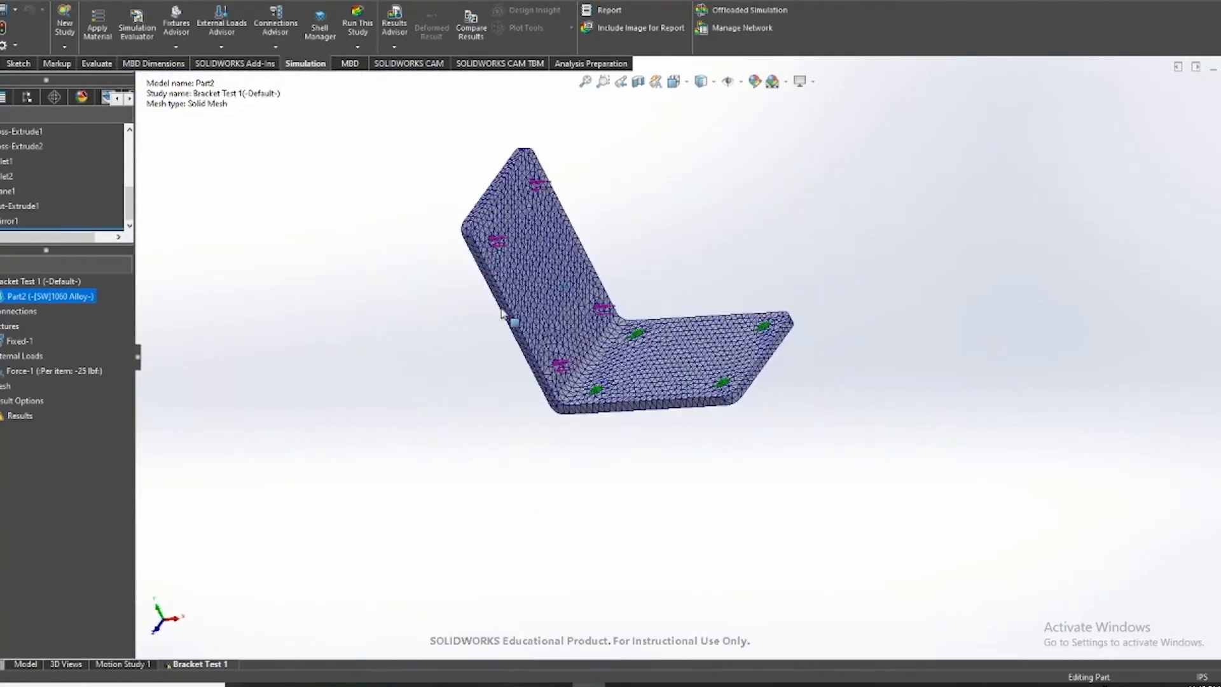
pyautogui.scroll(-3, 535, 241)
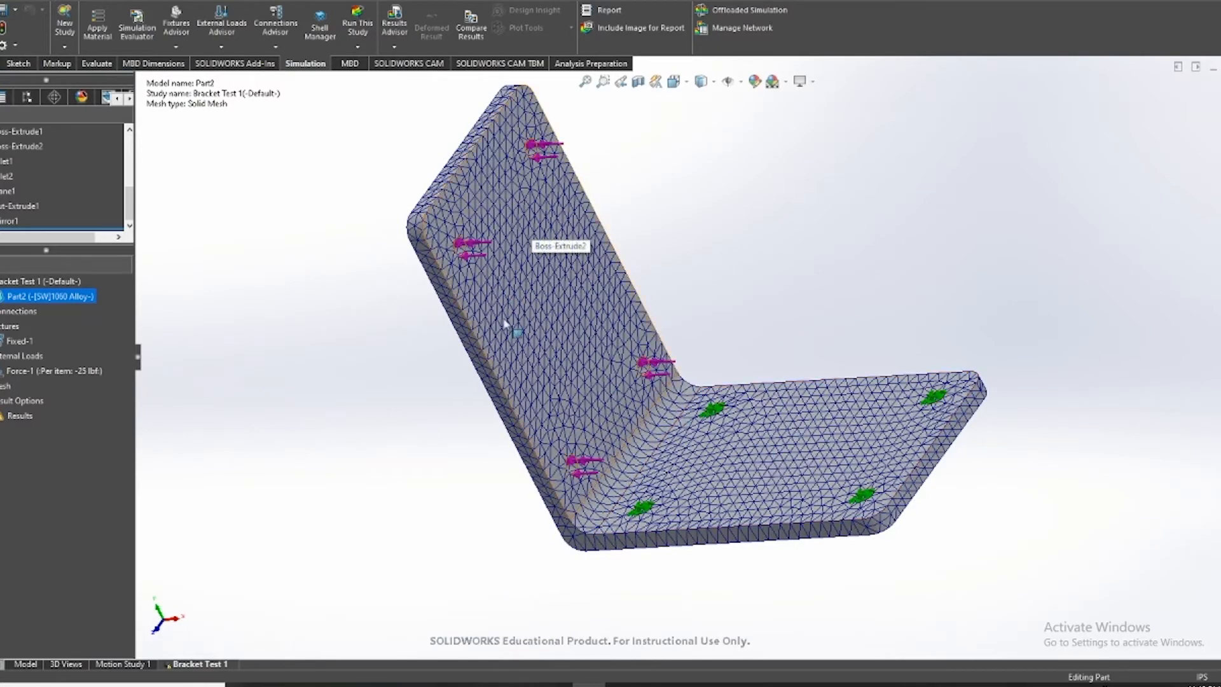
pyautogui.moveTo(506, 324); pyautogui.dragTo(674, 426, button='middle')
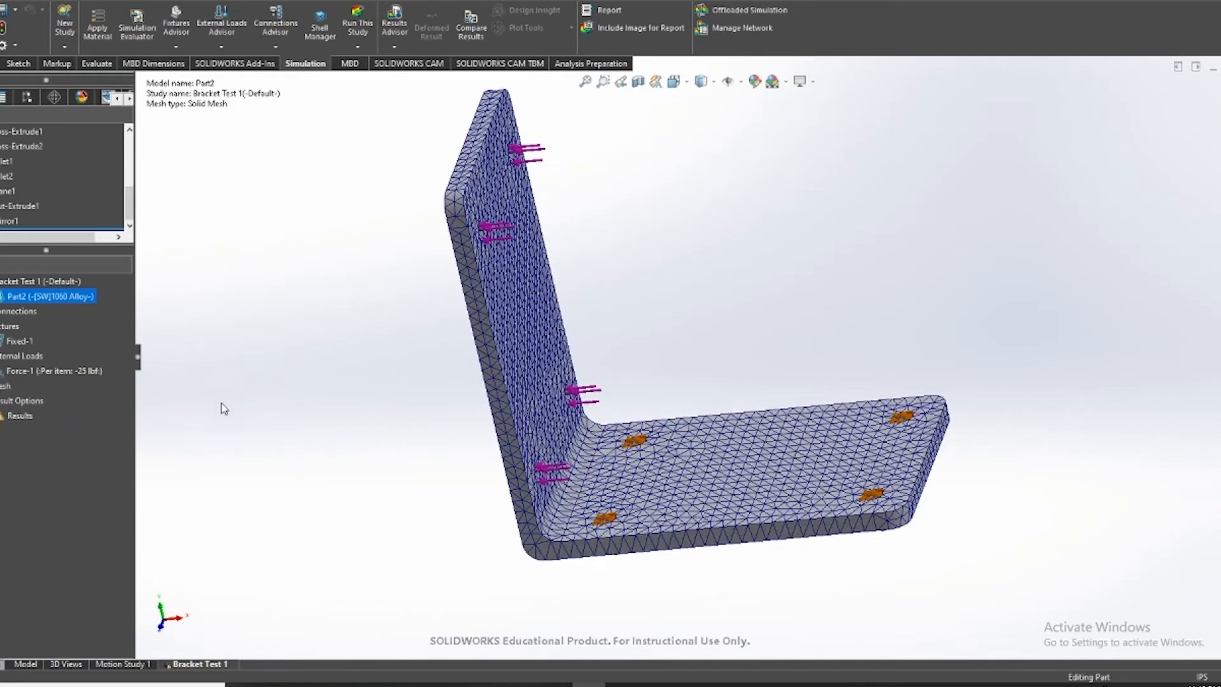
# Run the Bracket Test 1 study and agree to solve it with the Large Displacement option
pyautogui.click(358, 32)
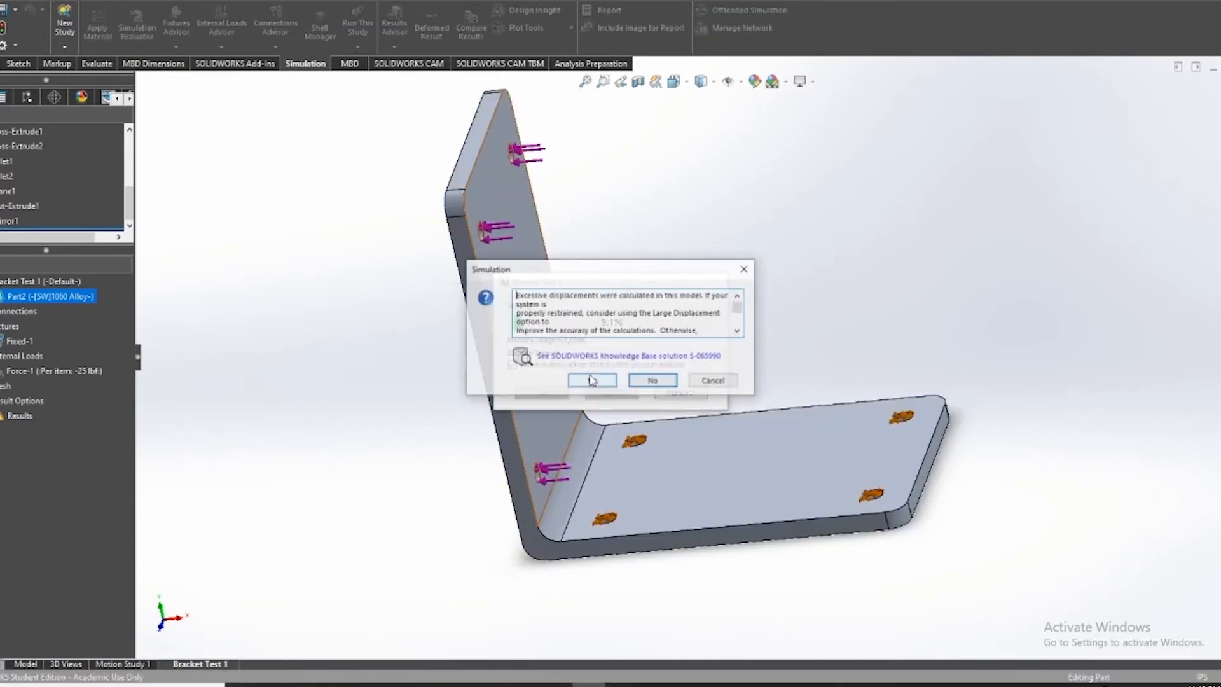
pyautogui.click(592, 381)
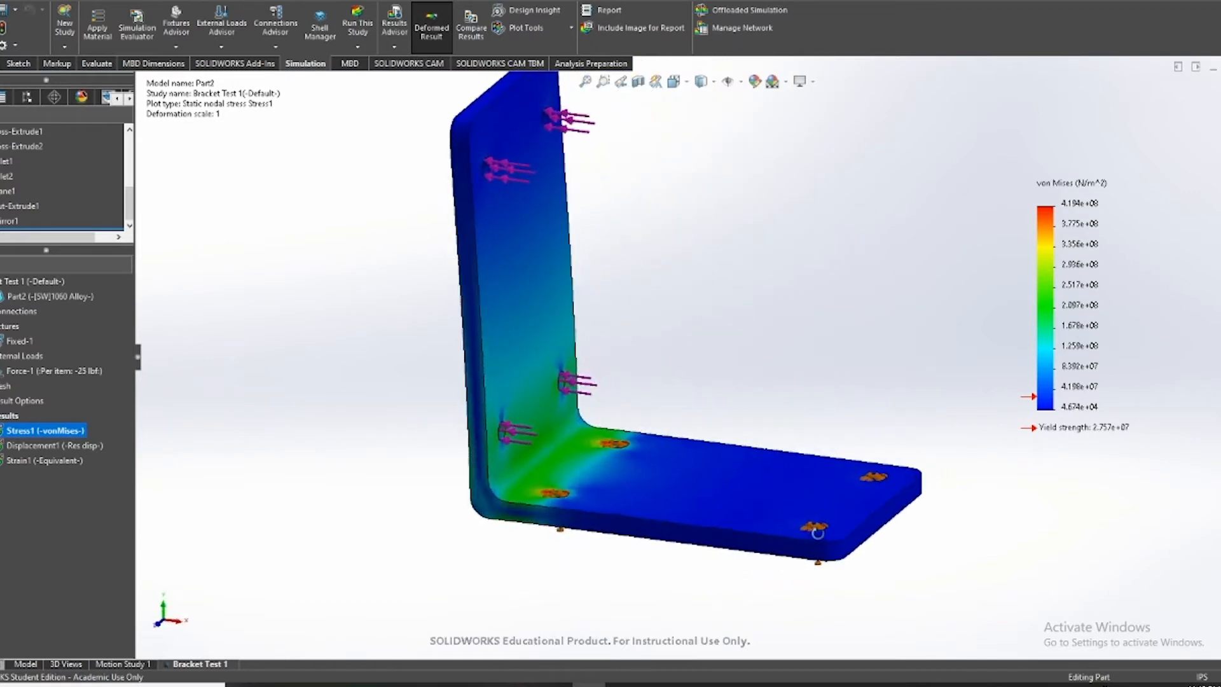
# Inspect the von Mises stress distribution at the bend and around the horizontal plate's inner fixed holes
pyautogui.scroll(-2, 566, 356)
pyautogui.moveTo(598, 430); pyautogui.dragTo(586, 453, button='middle')
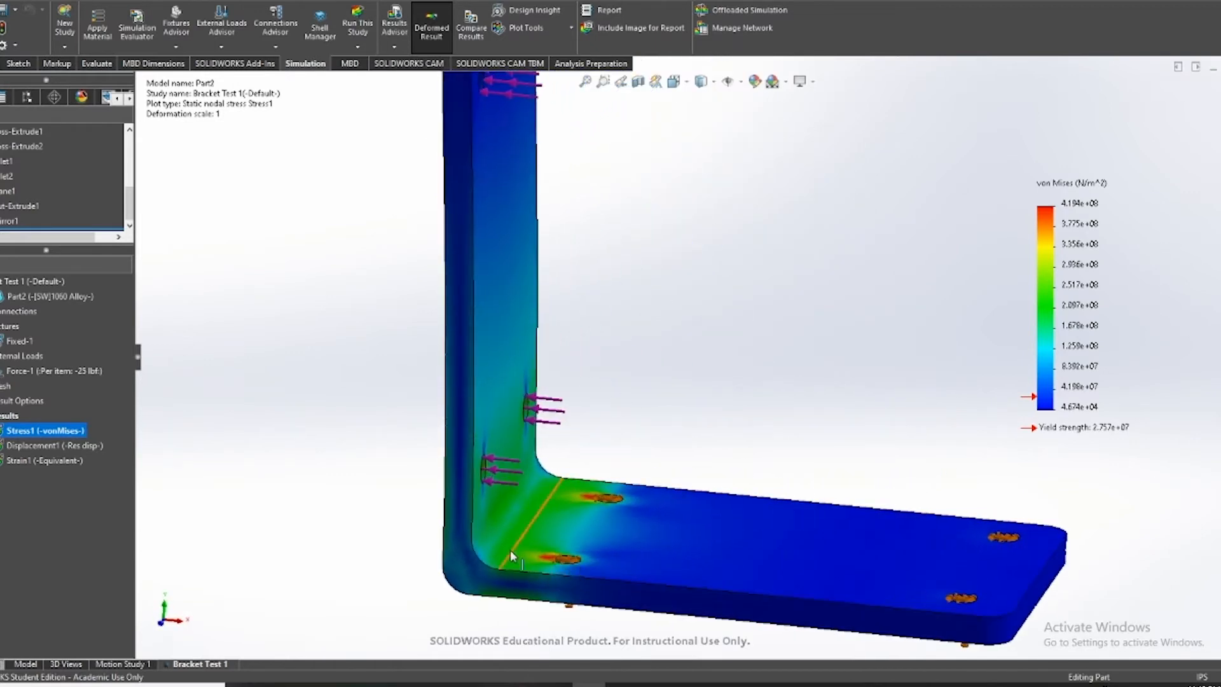
pyautogui.moveTo(510, 550); pyautogui.dragTo(664, 533, button='middle')
pyautogui.scroll(3, 664, 534)
pyautogui.scroll(-2, 800, 361)
pyautogui.scroll(1, 653, 403)
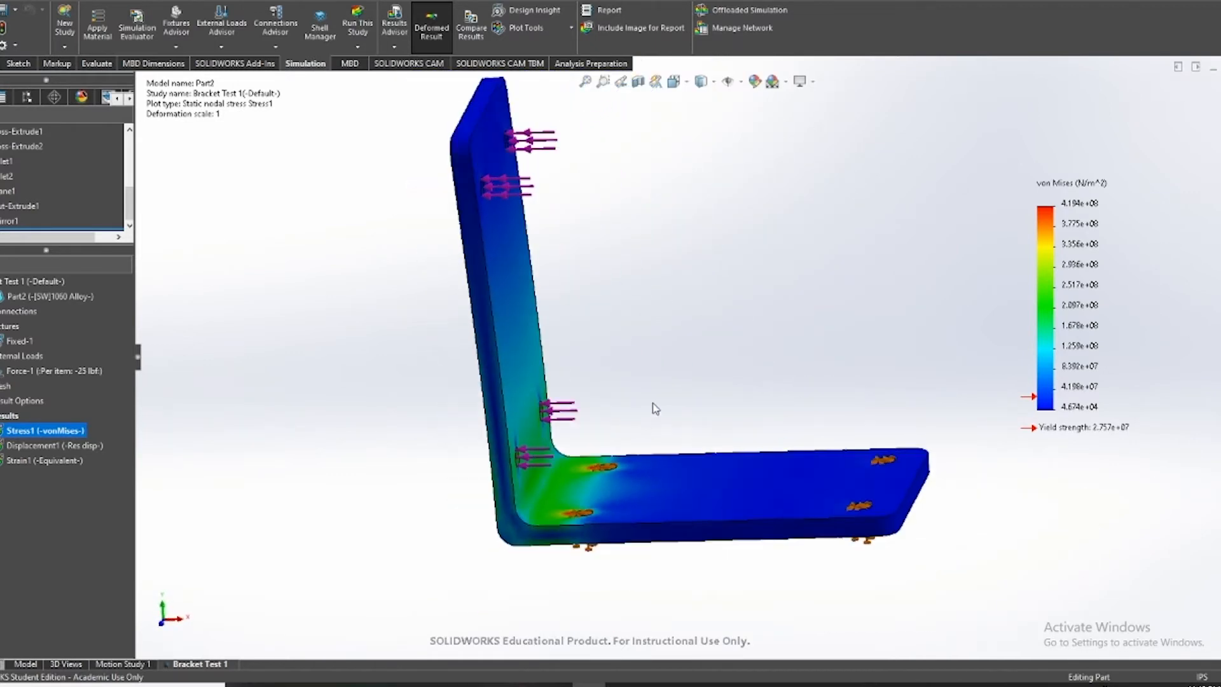
pyautogui.scroll(1, 700, 331)
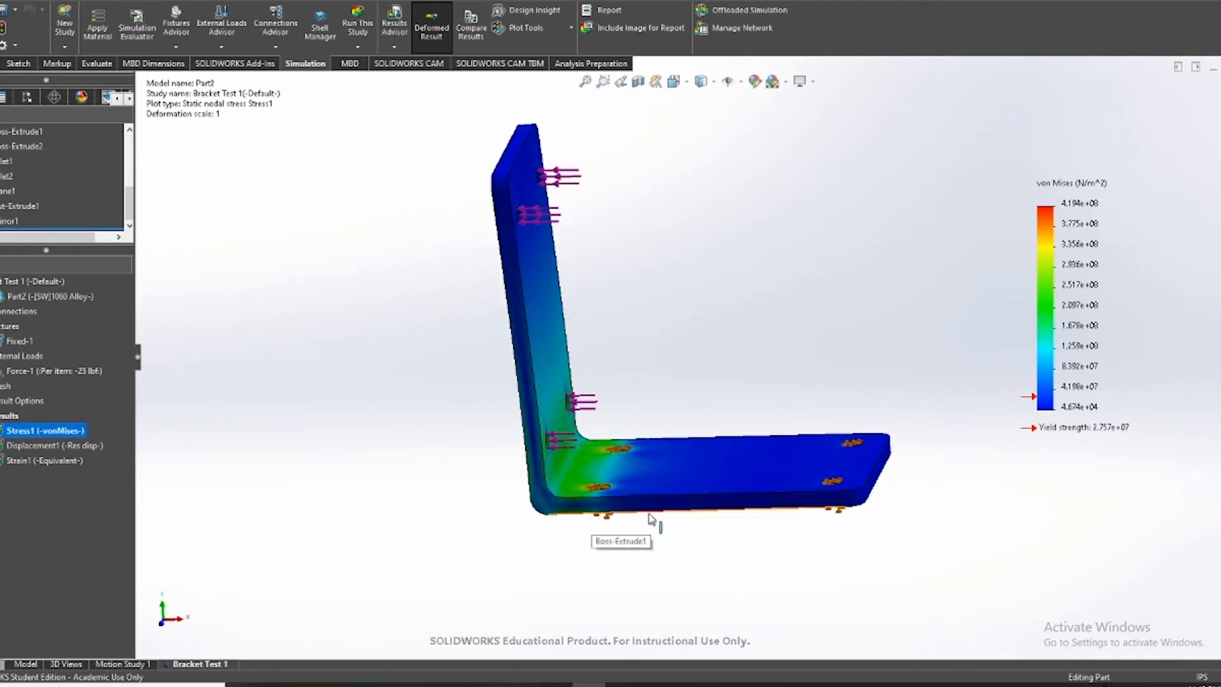
pyautogui.scroll(-8, 592, 476)
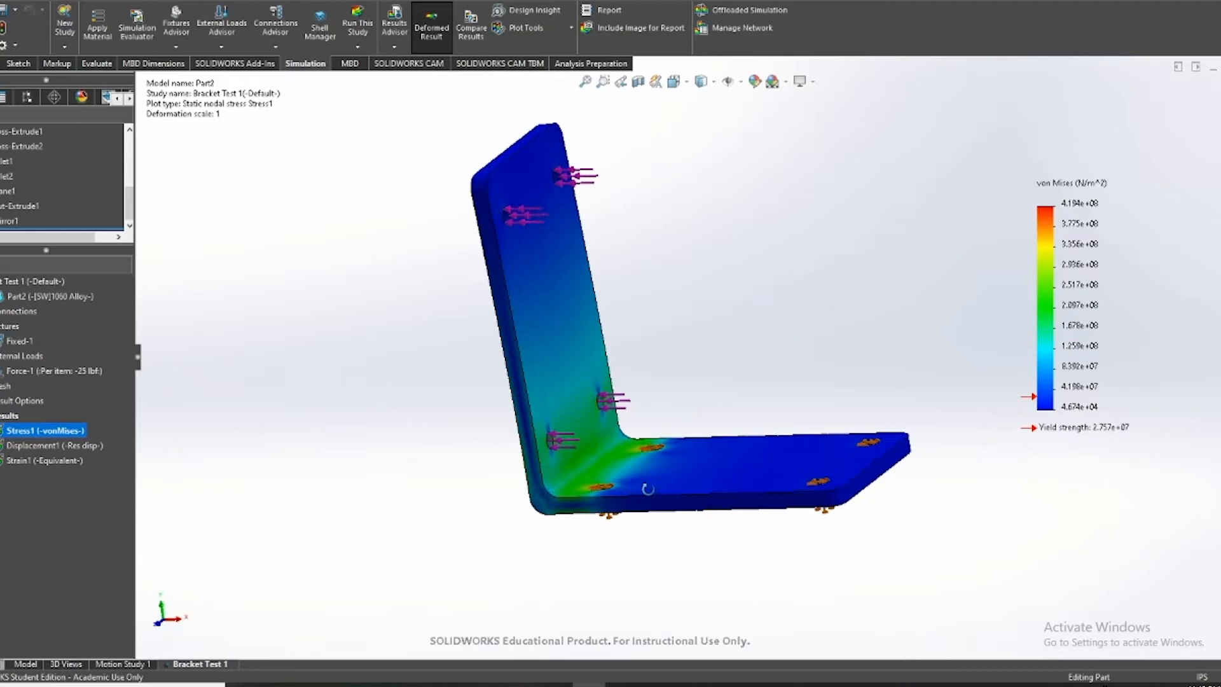
# Move the von Mises legend farther from the bracket and fit the whole model in view
pyautogui.scroll(10, 636, 440)
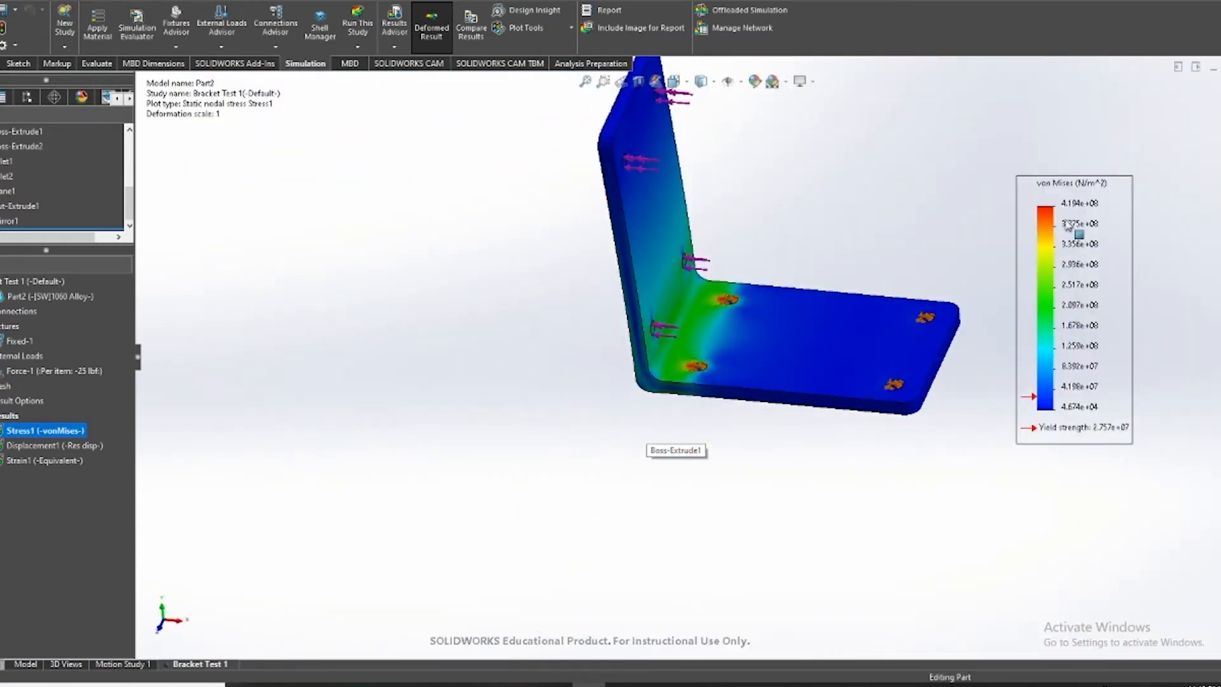
pyautogui.moveTo(1069, 226); pyautogui.dragTo(1154, 298)
pyautogui.press('f')
pyautogui.moveTo(536, 440); pyautogui.dragTo(573, 450, button='middle')
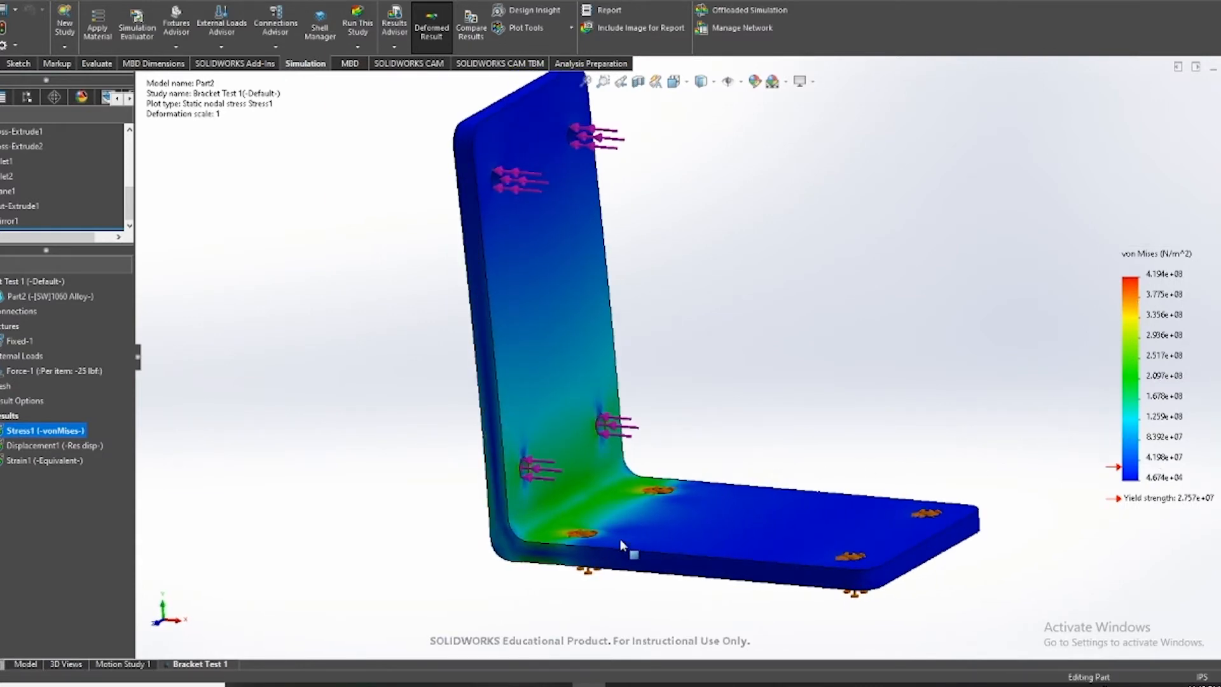
# Place the von Mises legend beside the near inner fixed hole to compare its colours with the local stress
pyautogui.scroll(-10, 578, 509)
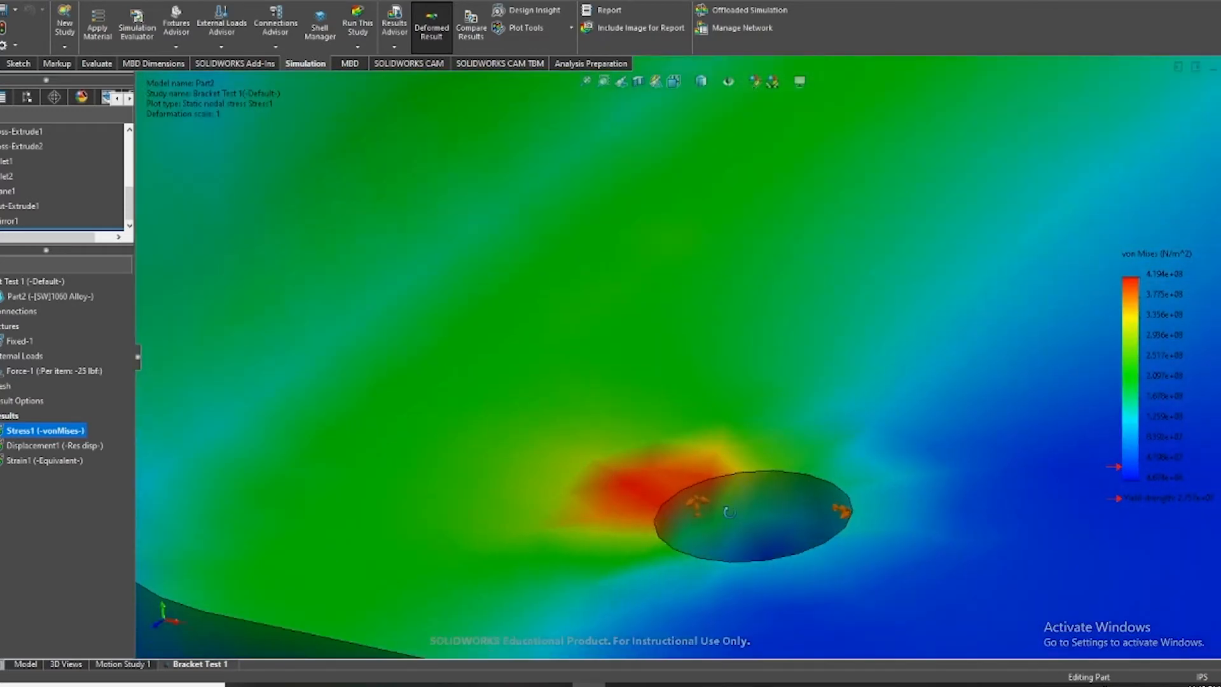
pyautogui.moveTo(1161, 361); pyautogui.dragTo(690, 499)
pyautogui.scroll(6, 643, 540)
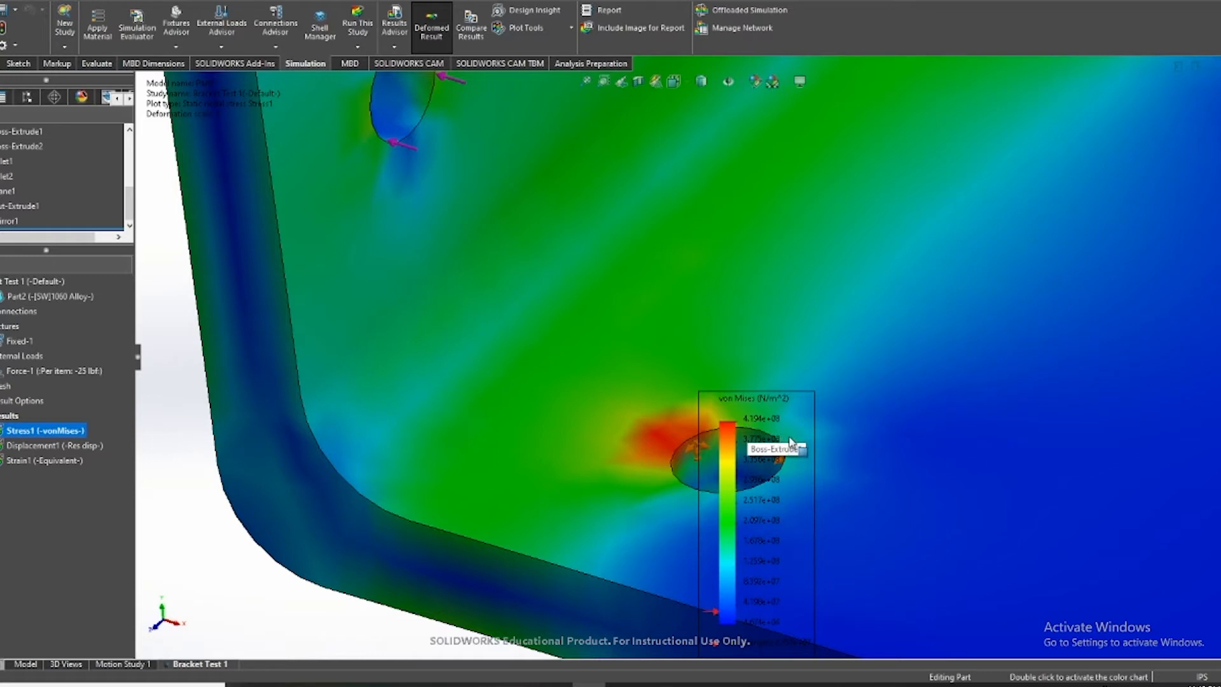
# Move the von Mises legend back clear of the model and bring the bend and horizontal plate into view
pyautogui.moveTo(763, 464); pyautogui.dragTo(907, 370)
pyautogui.moveTo(1112, 334); pyautogui.dragTo(1190, 312)
pyautogui.scroll(6, 1030, 349)
pyautogui.moveTo(922, 384); pyautogui.dragTo(954, 299, button='middle')
pyautogui.scroll(3, 1124, 310)
pyautogui.moveTo(1179, 285); pyautogui.dragTo(1182, 178)
pyautogui.scroll(2, 927, 280)
pyautogui.scroll(-5, 803, 234)
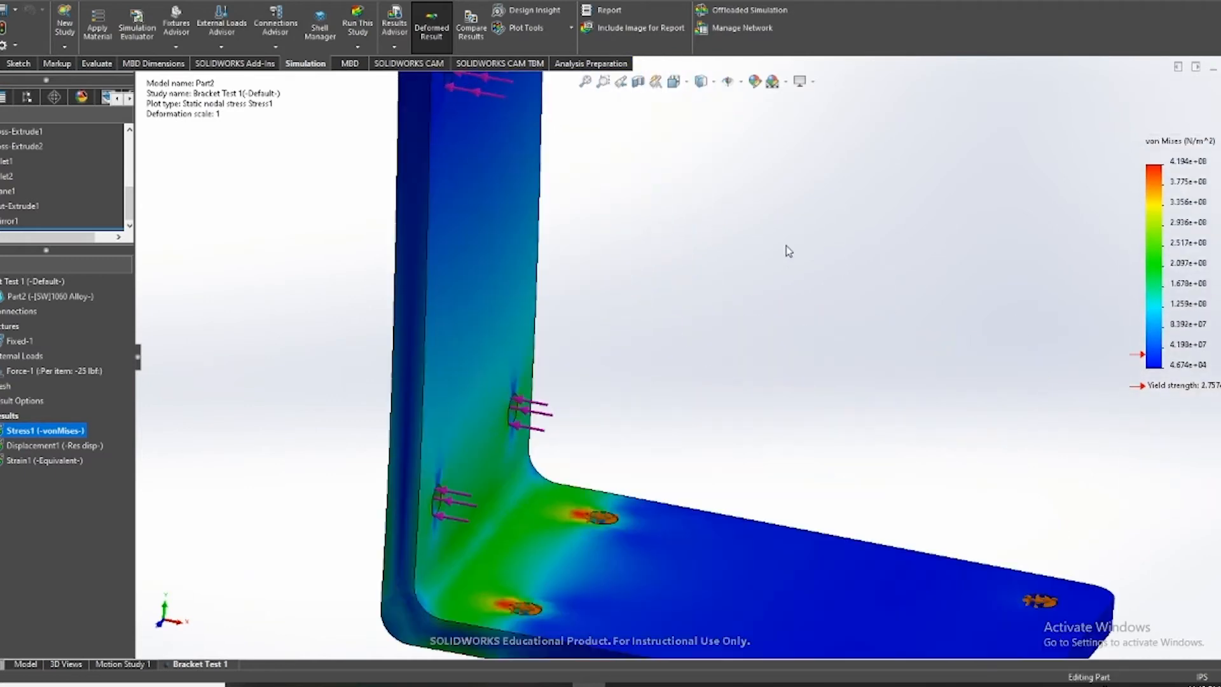
# Examine the von Mises stress at the two inner fixed holes and over the bracket as a whole
pyautogui.scroll(3, 786, 245)
pyautogui.scroll(2, 789, 385)
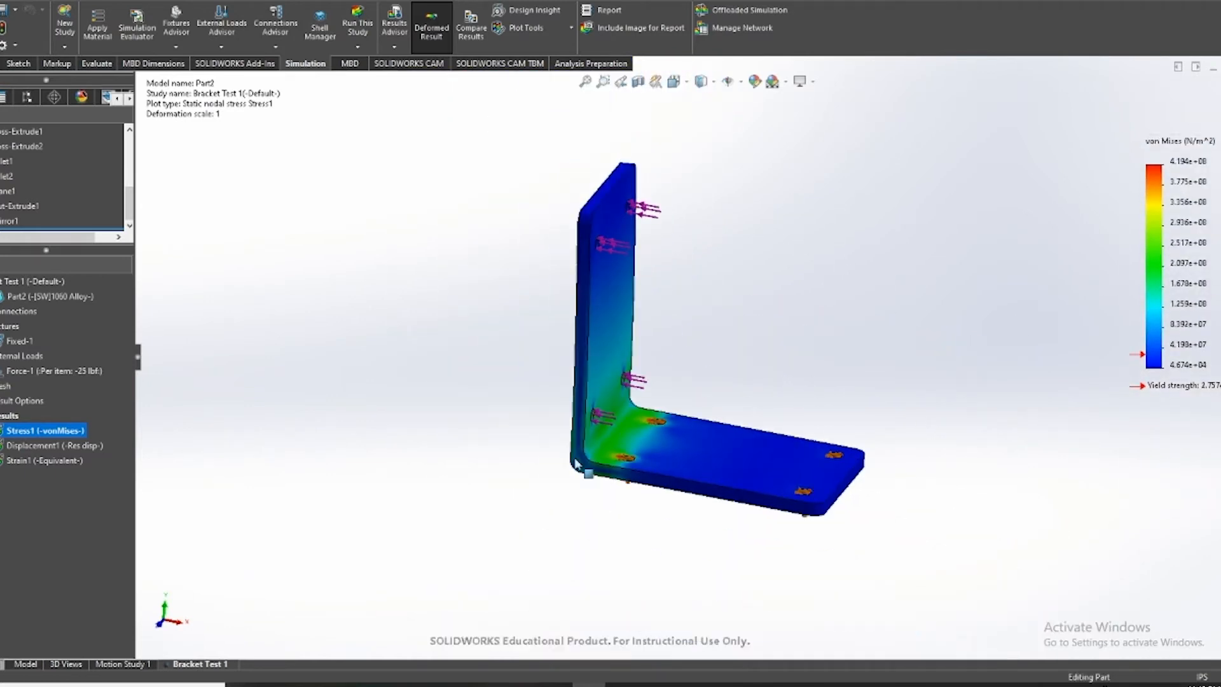
pyautogui.scroll(-5, 633, 468)
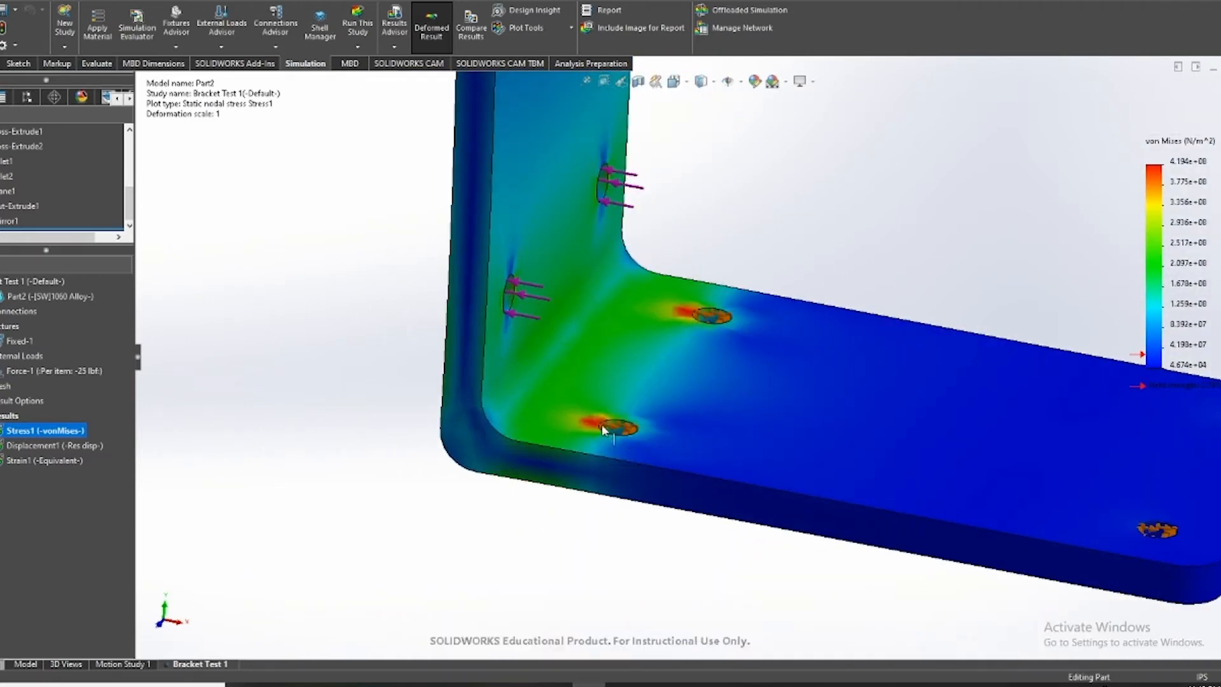
pyautogui.scroll(-3, 578, 418)
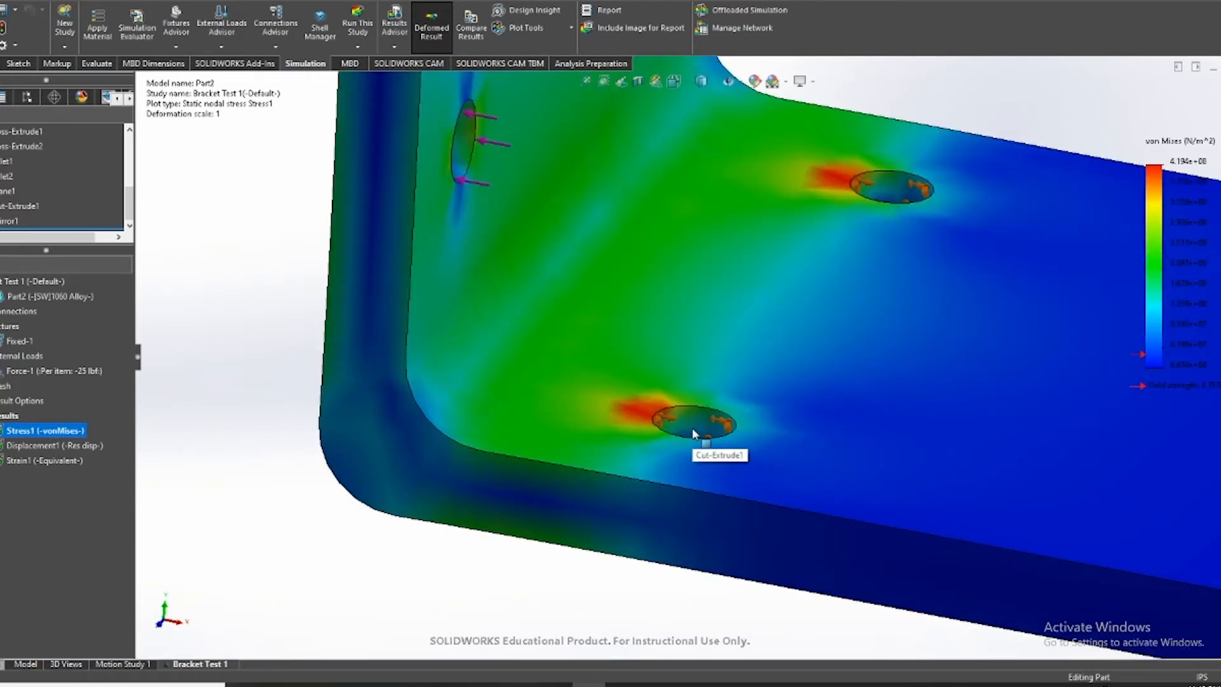
pyautogui.scroll(3, 675, 413)
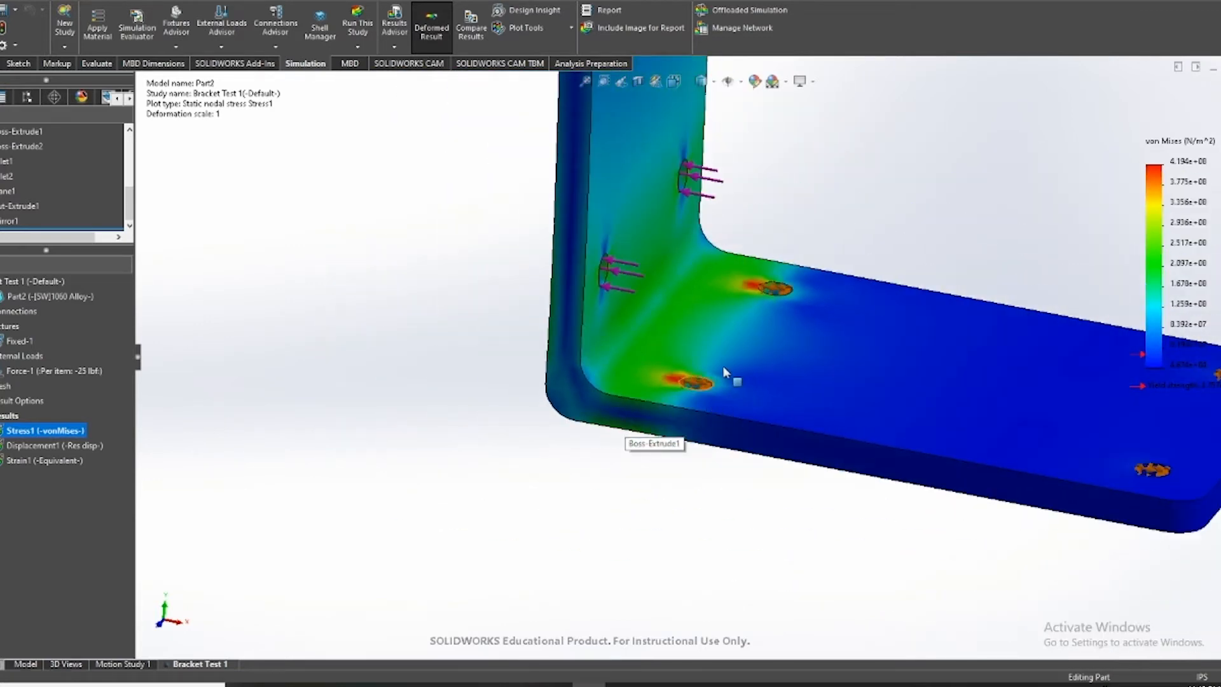
pyautogui.scroll(8, 723, 372)
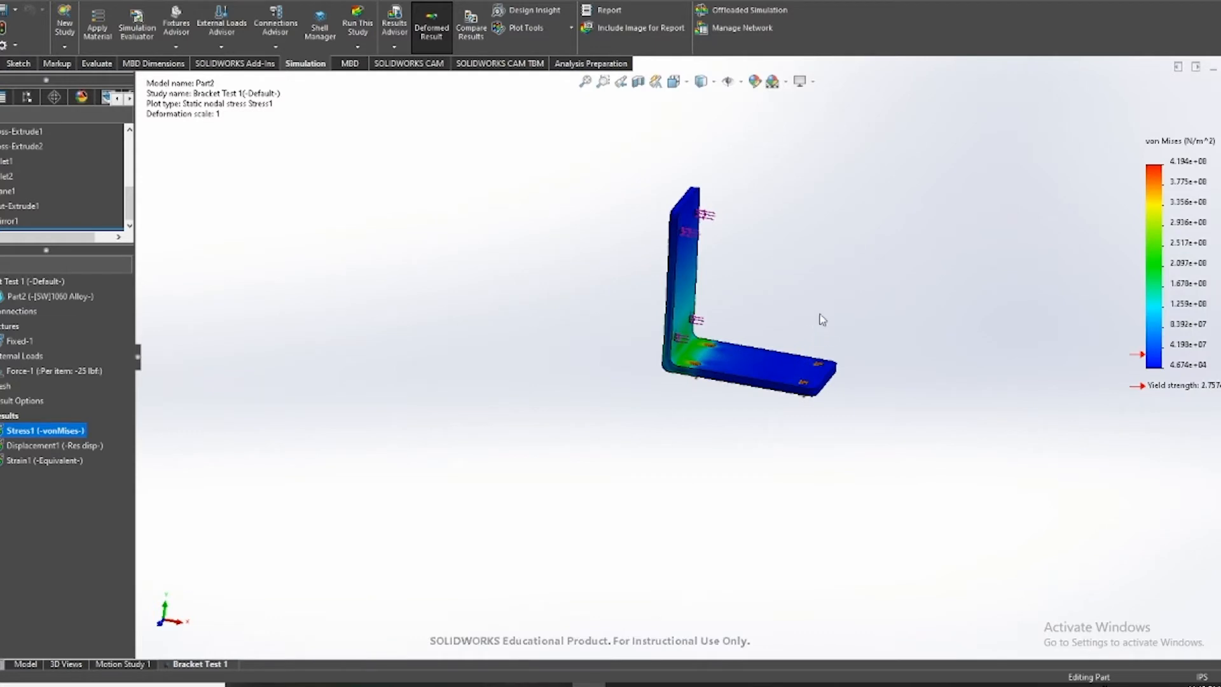
pyautogui.scroll(-2, 786, 322)
pyautogui.scroll(2, 700, 283)
pyautogui.scroll(-6, 834, 349)
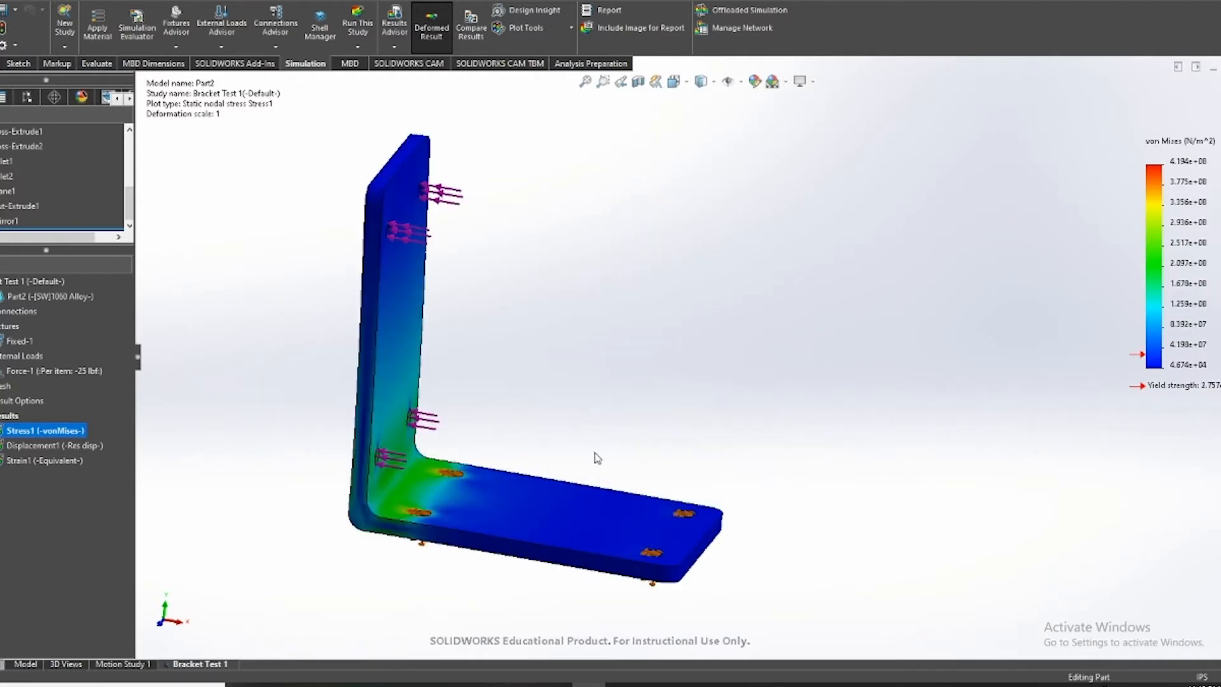
pyautogui.scroll(2, 585, 426)
pyautogui.scroll(-2, 585, 399)
pyautogui.scroll(2, 607, 459)
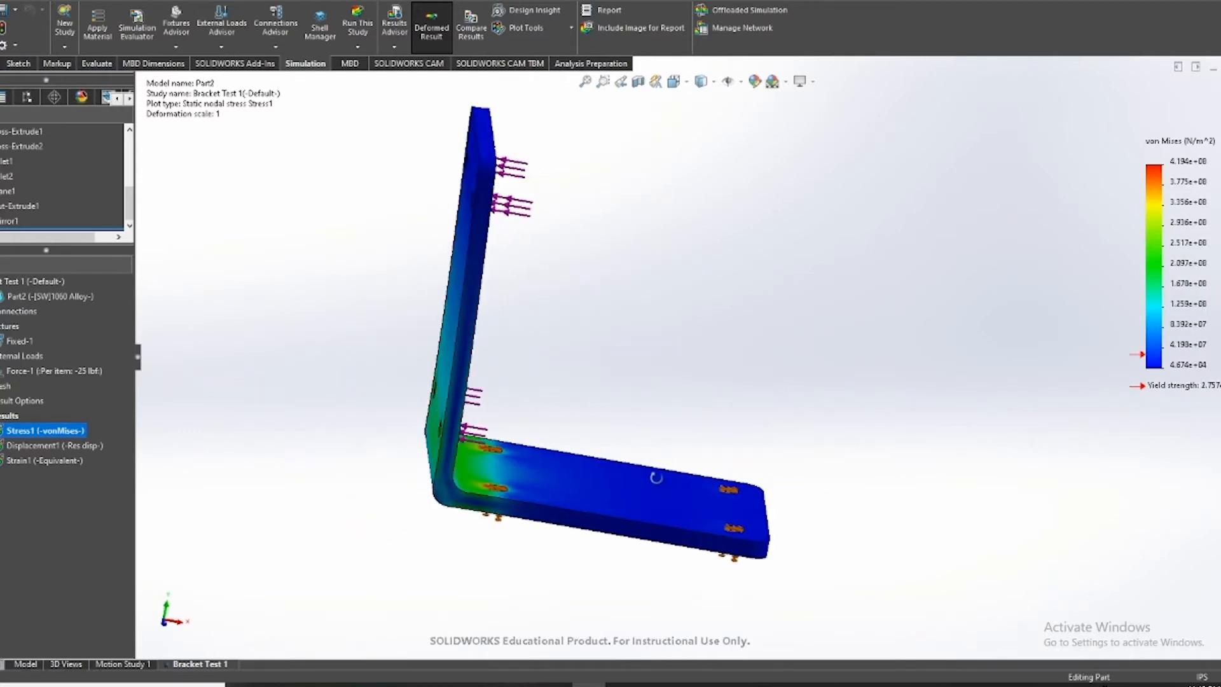
pyautogui.scroll(-2, 661, 454)
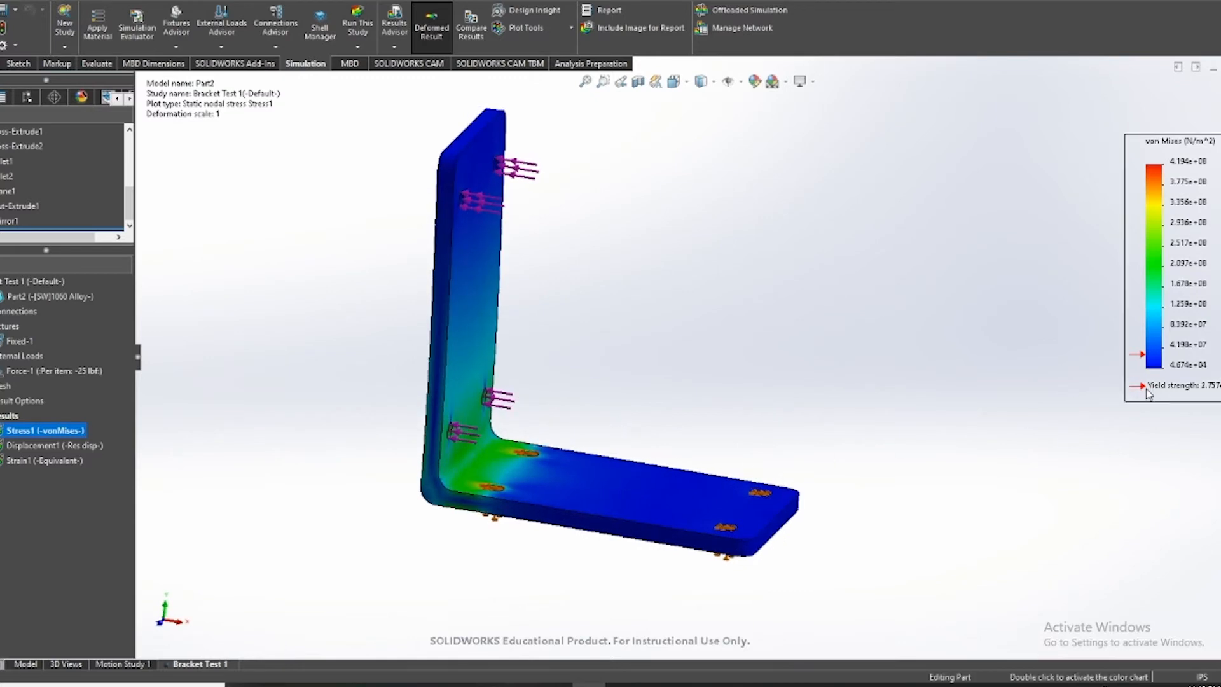
# Bring the legend's yield strength value fully into view and compare it with the stress at the bend
pyautogui.moveTo(1148, 395); pyautogui.dragTo(1121, 437)
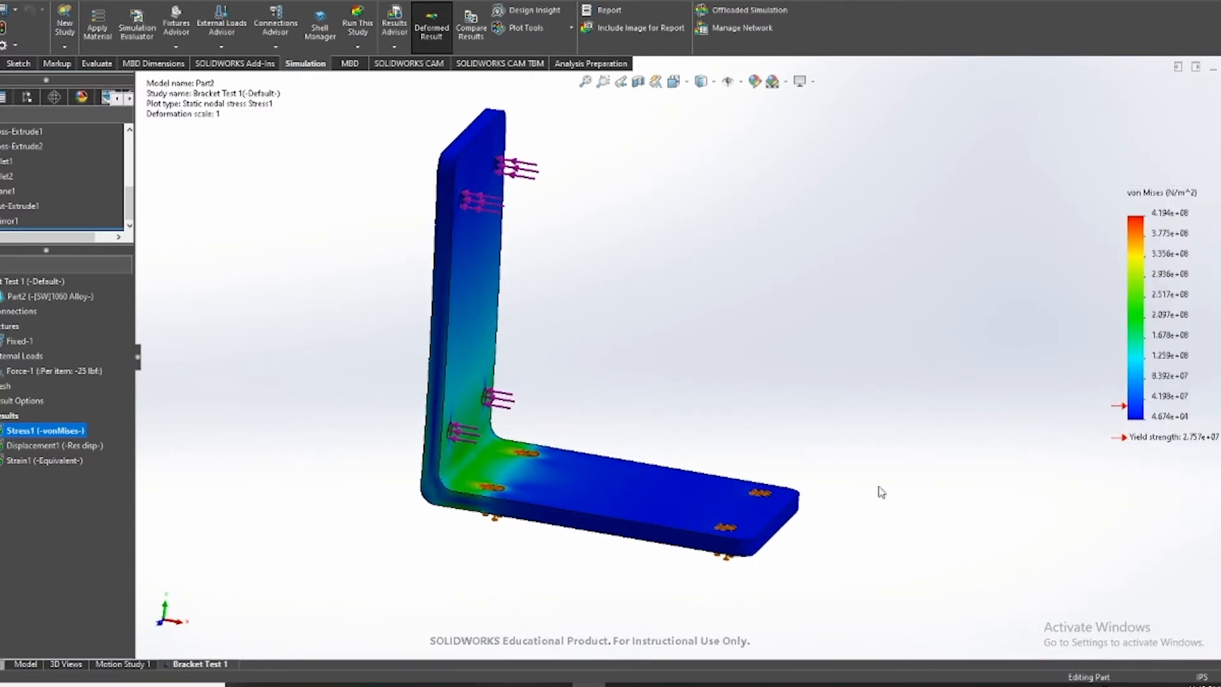
pyautogui.scroll(-3, 537, 448)
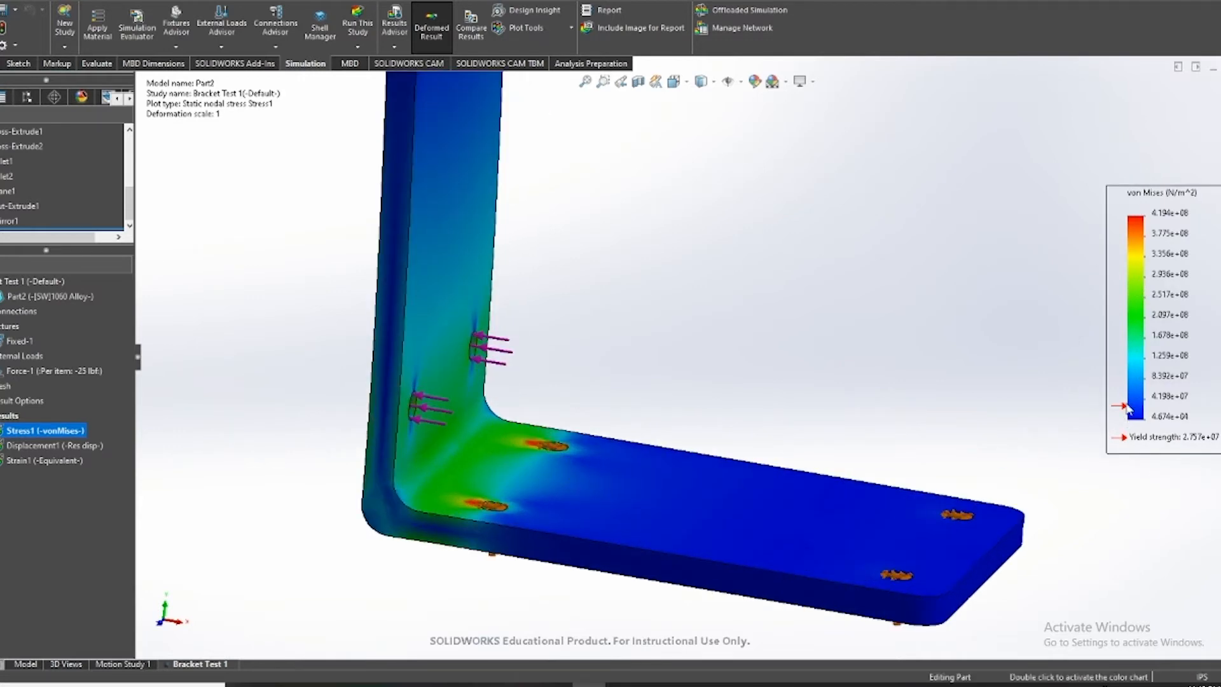
pyautogui.moveTo(852, 493); pyautogui.dragTo(834, 494, button='middle')
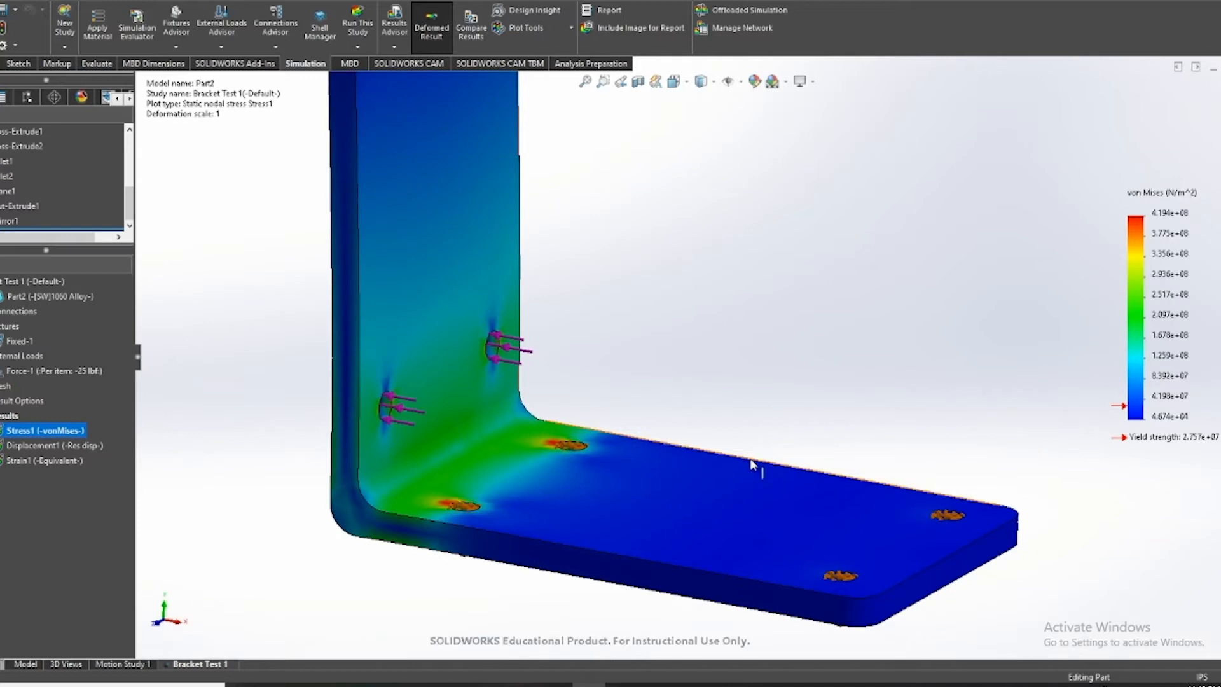
pyautogui.scroll(3, 750, 458)
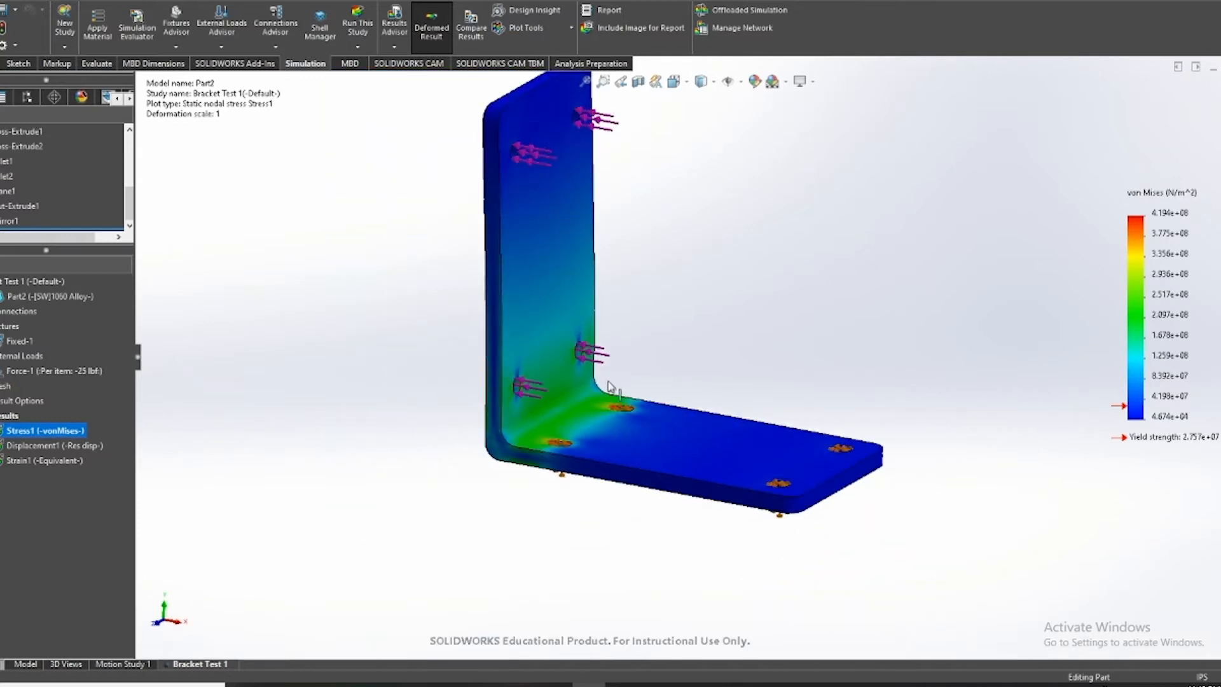
# Examine the von Mises stress around the force-loaded lower holes of the upright plate and across its face
pyautogui.scroll(-3, 530, 396)
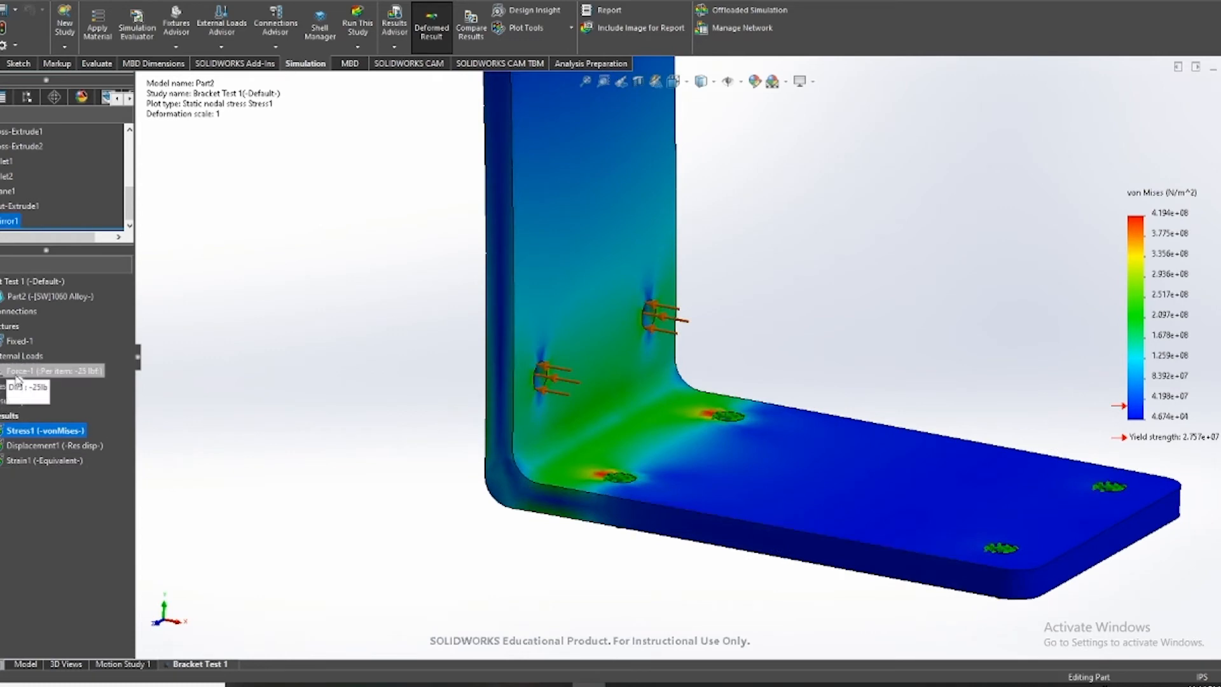
pyautogui.scroll(-4, 573, 403)
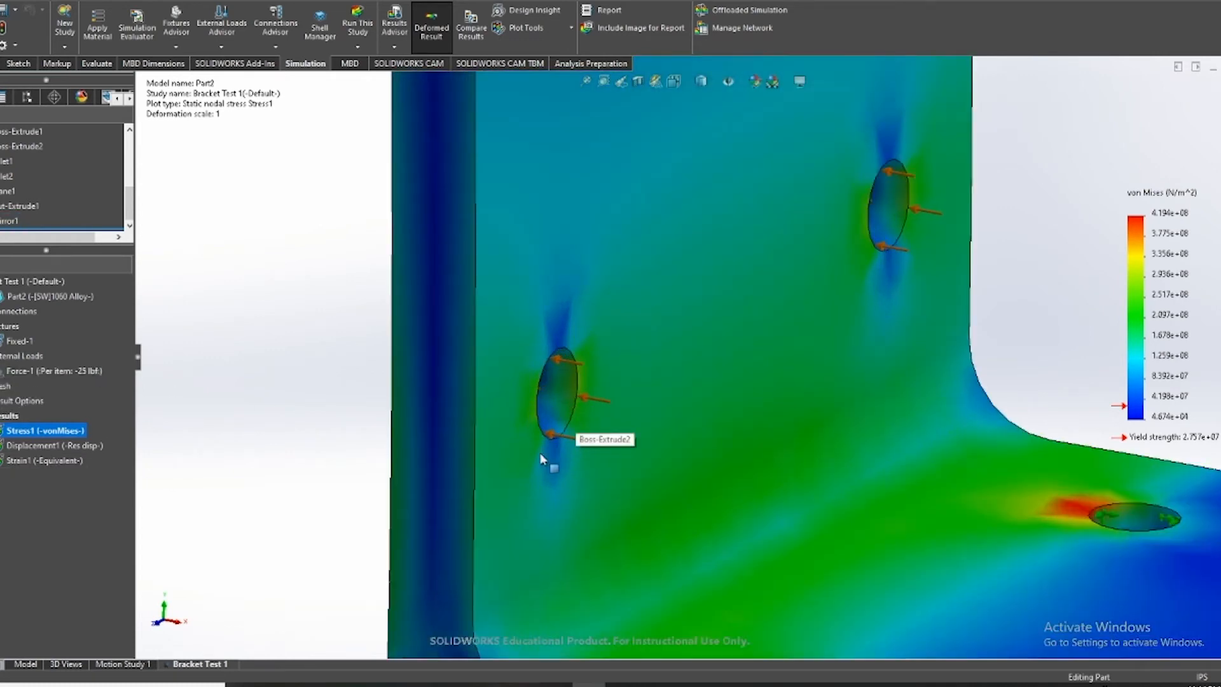
pyautogui.scroll(-2, 540, 437)
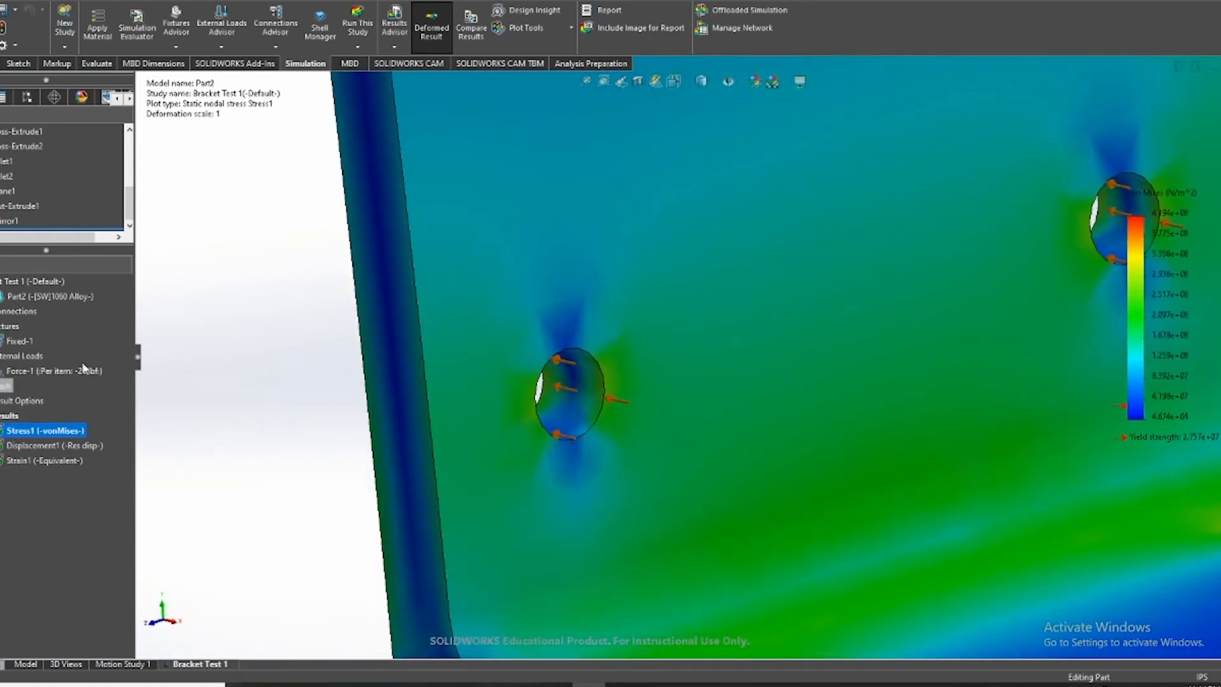
pyautogui.scroll(5, 602, 410)
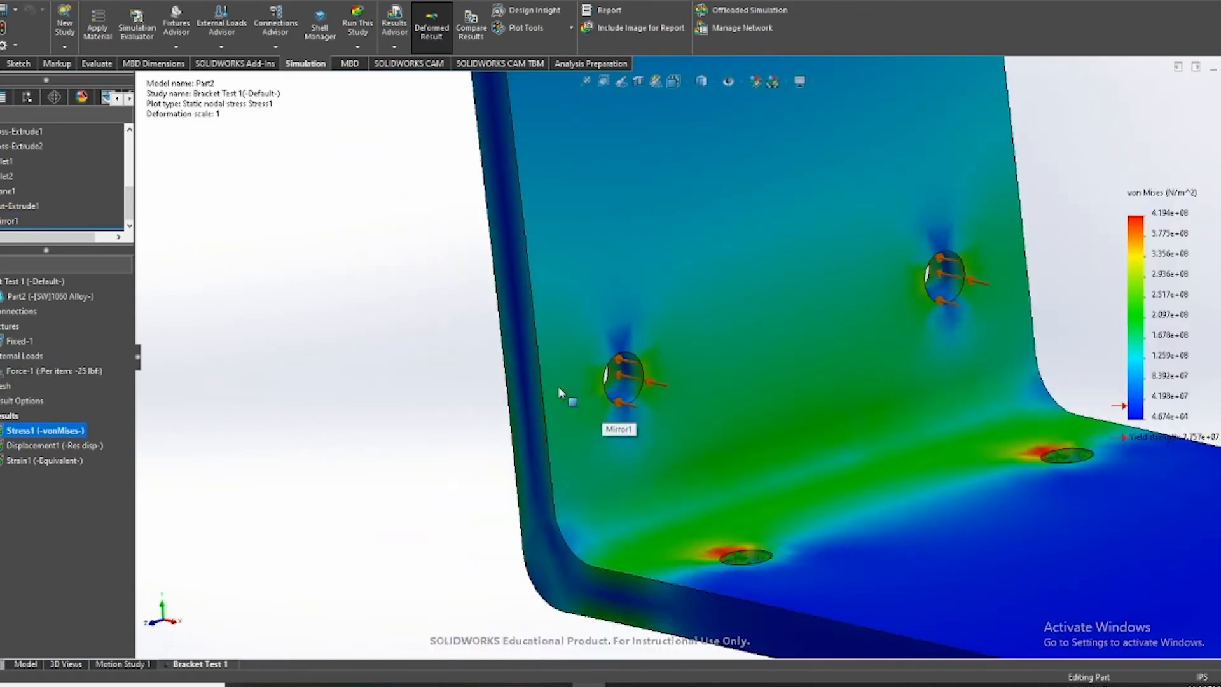
pyautogui.moveTo(718, 379)
pyautogui.mouseDown(button='middle')
pyautogui.moveTo(750, 367)
pyautogui.moveTo(709, 368)
pyautogui.moveTo(710, 383)
pyautogui.mouseUp(button='middle')
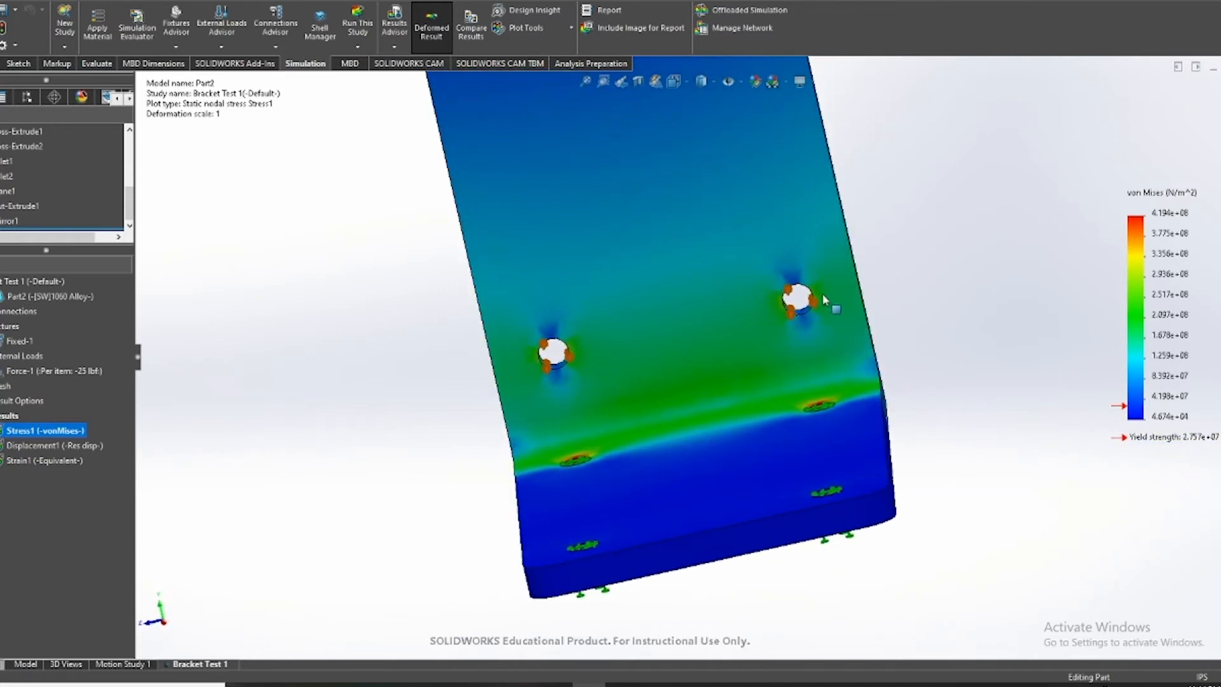
pyautogui.scroll(8, 787, 285)
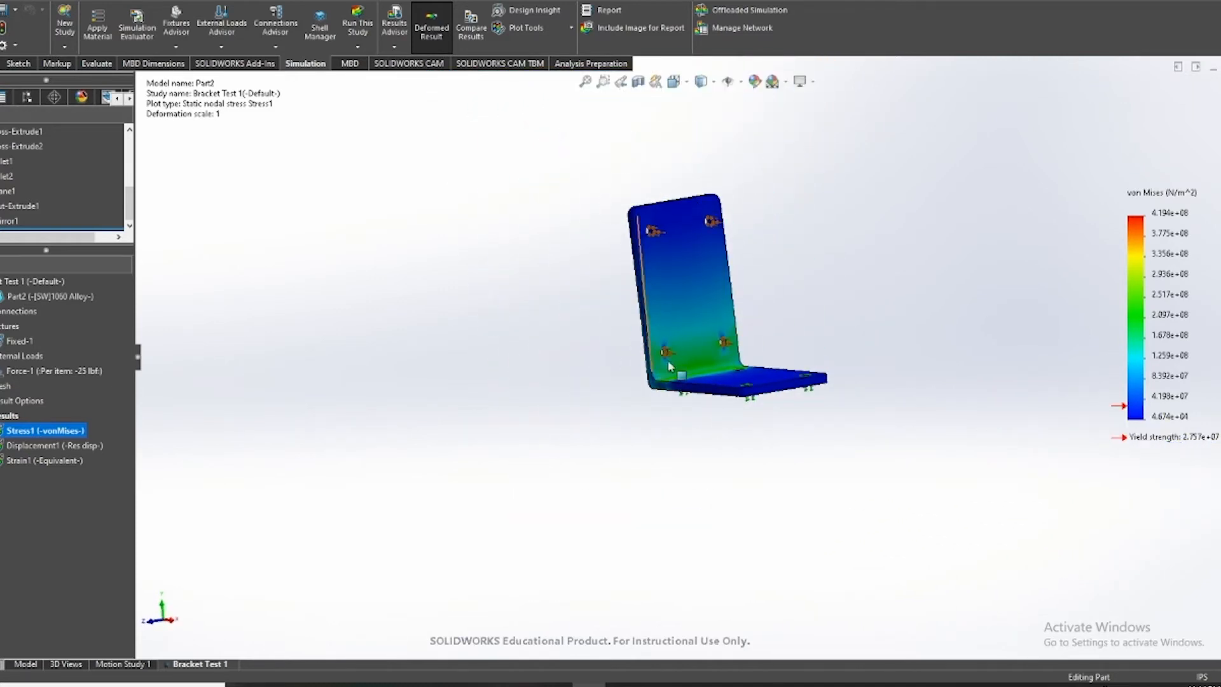
pyautogui.scroll(2, 657, 367)
pyautogui.scroll(-5, 705, 298)
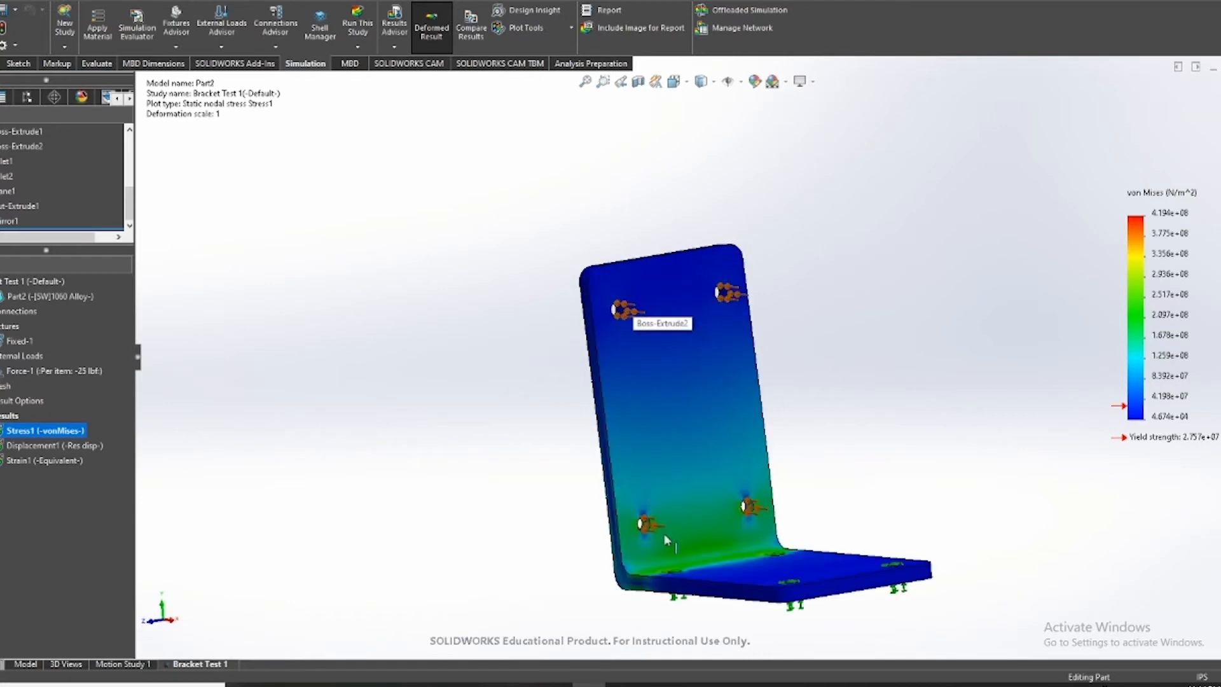
# Examine how the stress spreads from the bend into the upright and horizontal plates
pyautogui.moveTo(674, 509); pyautogui.dragTo(724, 552, button='middle')
pyautogui.scroll(-4, 716, 593)
pyautogui.scroll(2, 948, 438)
pyautogui.scroll(-2, 948, 438)
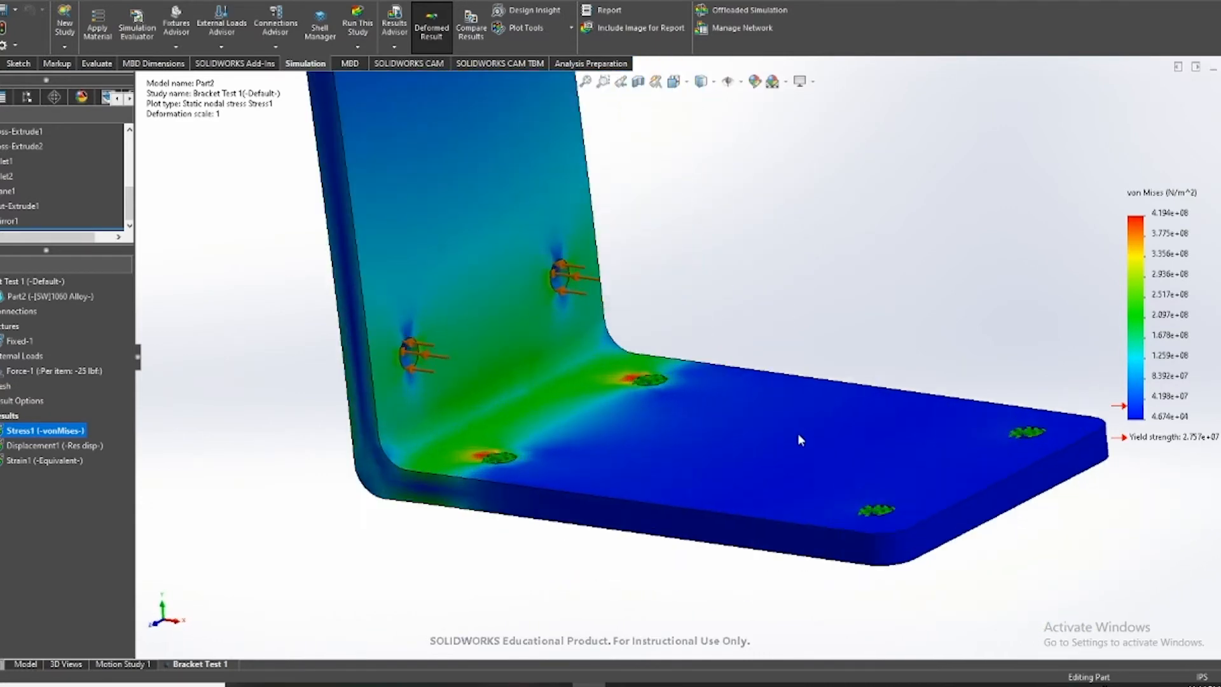
pyautogui.moveTo(796, 433); pyautogui.dragTo(801, 443, button='middle')
pyautogui.scroll(4, 540, 236)
pyautogui.scroll(-3, 642, 414)
pyautogui.scroll(2, 658, 356)
pyautogui.scroll(-3, 653, 346)
pyautogui.scroll(3, 643, 219)
pyautogui.scroll(-2, 655, 213)
pyautogui.moveTo(655, 214); pyautogui.dragTo(673, 195, button='middle')
pyautogui.scroll(-1, 637, 541)
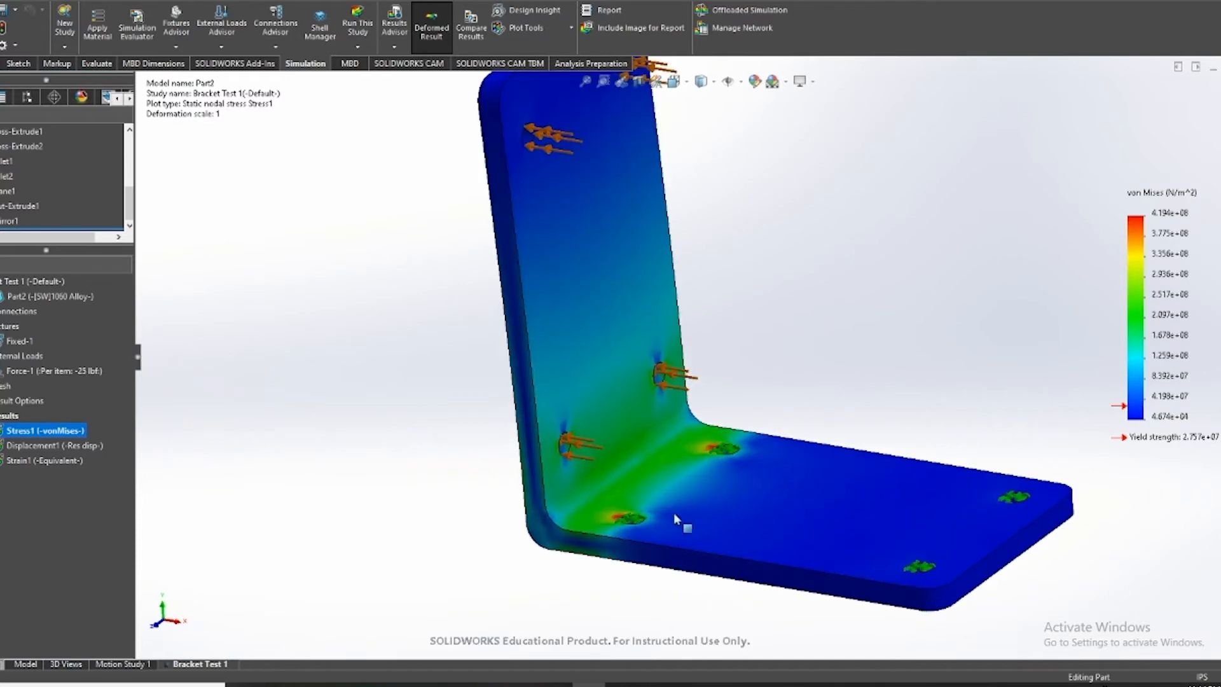
# Show the bracket at an angle and move the von Mises legend closer to the model
pyautogui.moveTo(255, 412); pyautogui.dragTo(670, 280, button='middle')
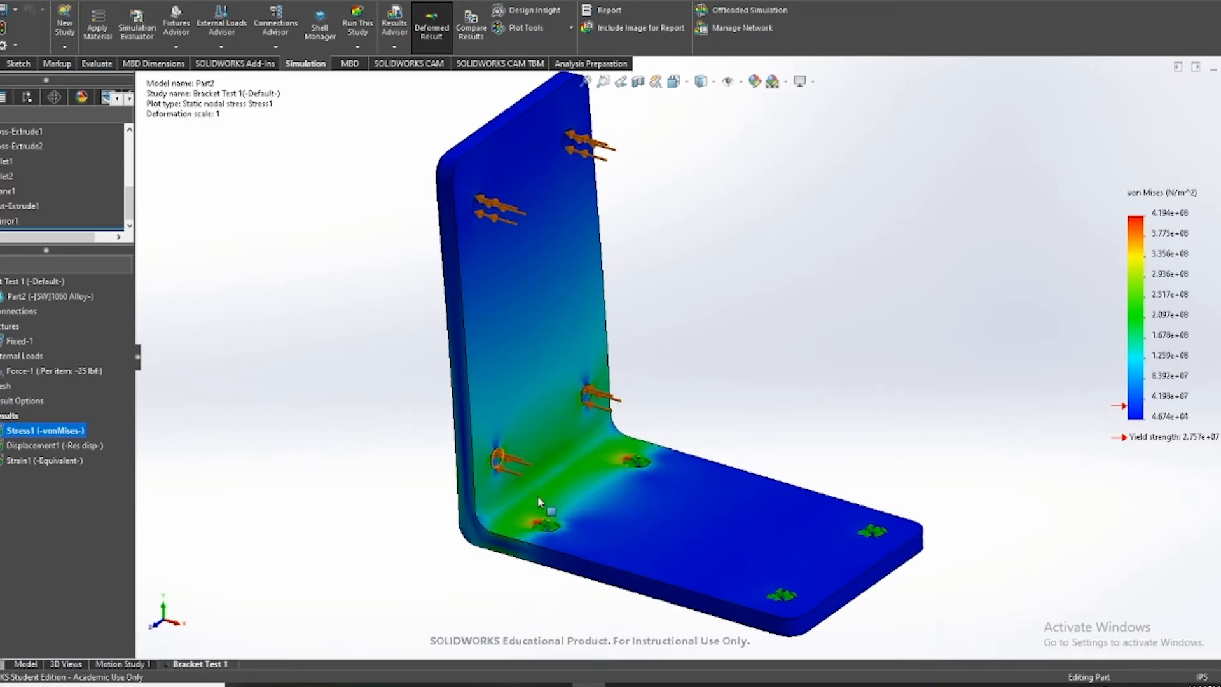
pyautogui.scroll(-5, 537, 501)
pyautogui.scroll(5, 861, 456)
pyautogui.moveTo(1132, 392); pyautogui.dragTo(999, 250)
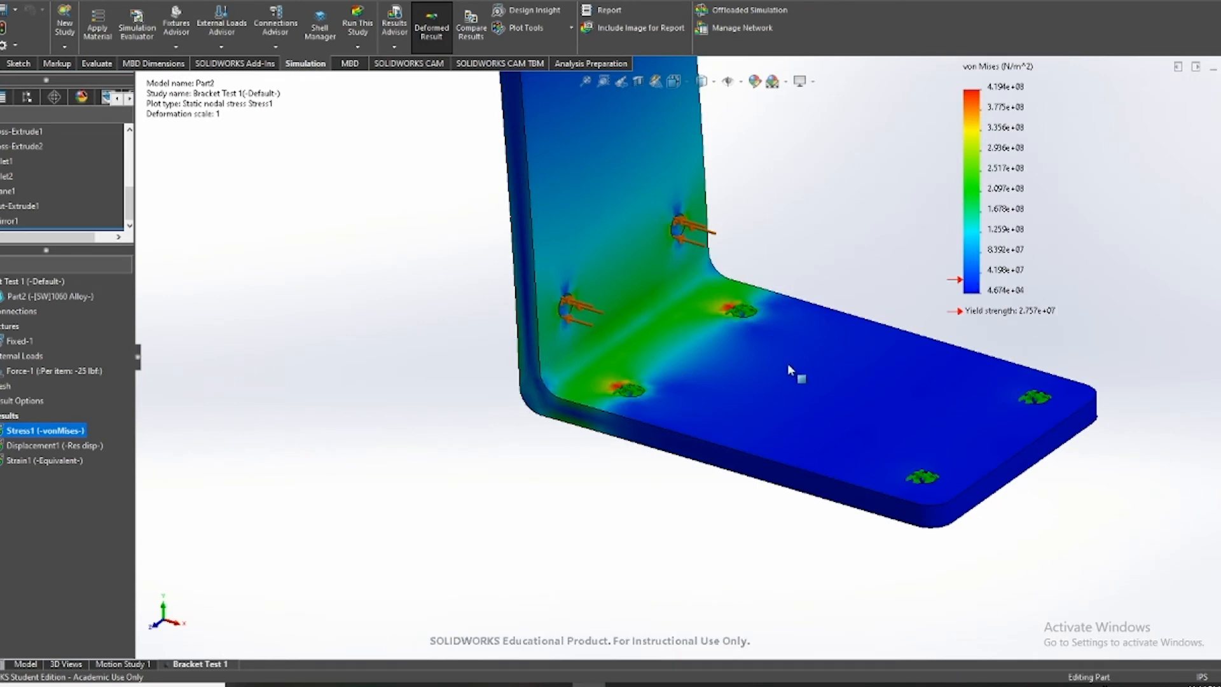
# Compare the stress at the inner fixed holes and the rest of the bracket with the nearby legend
pyautogui.scroll(-5, 701, 361)
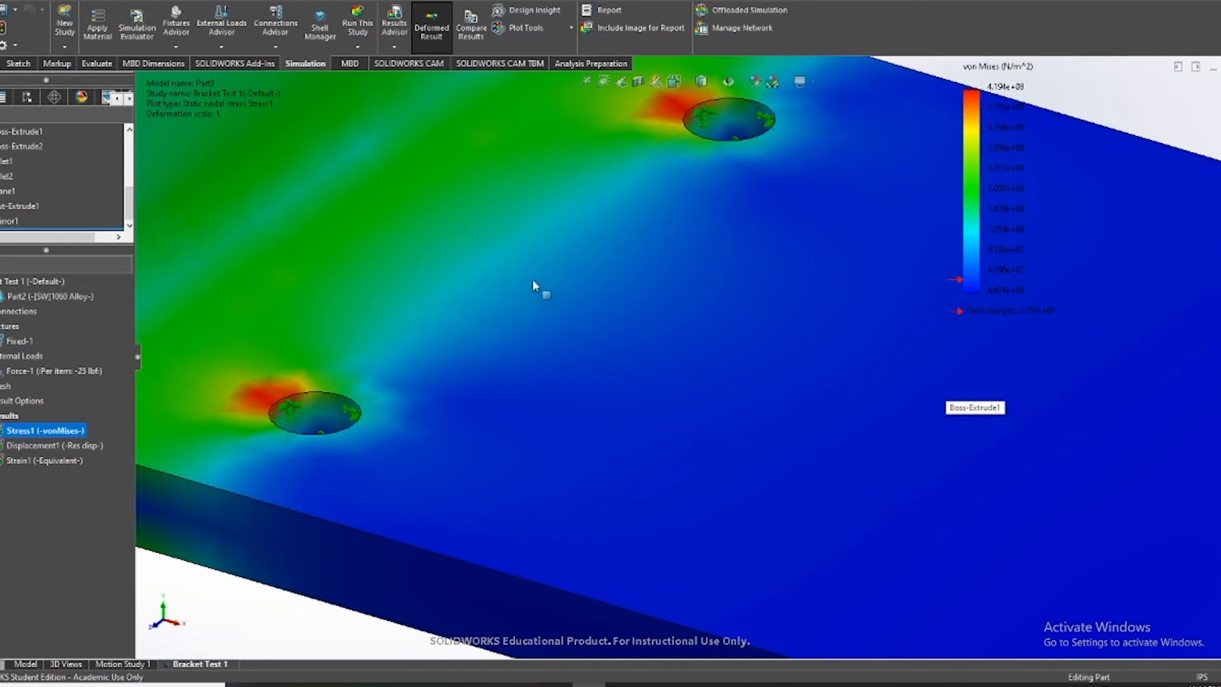
pyautogui.scroll(-5, 711, 398)
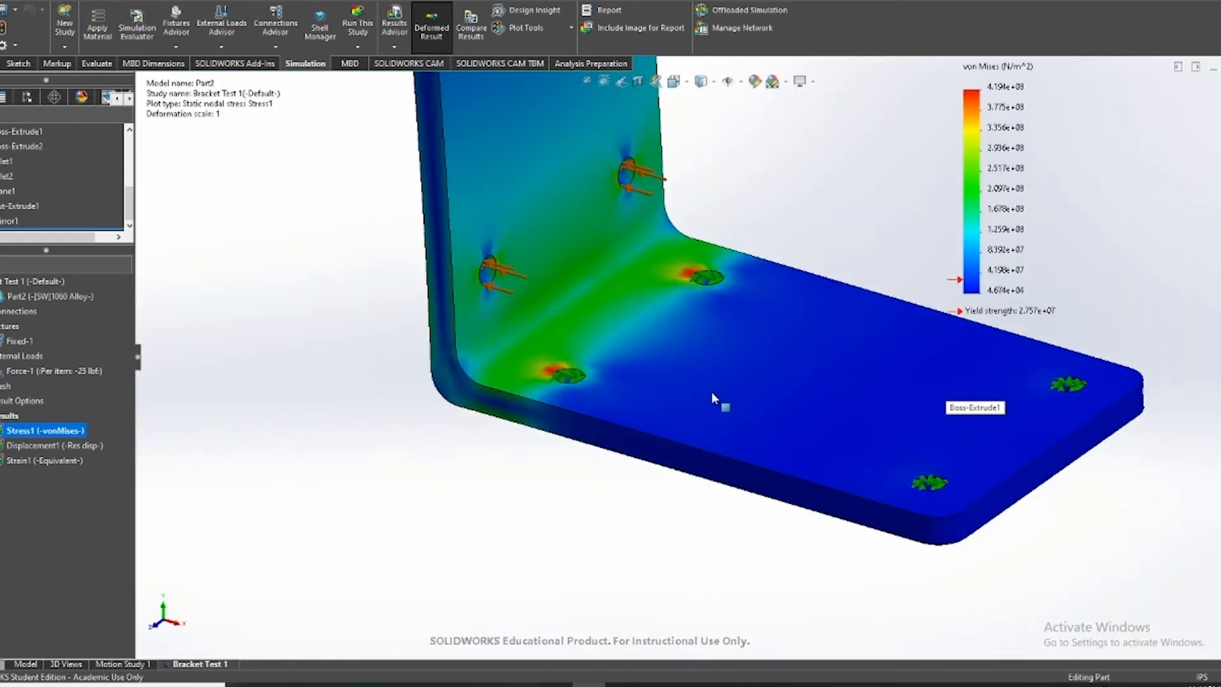
pyautogui.scroll(-4, 610, 381)
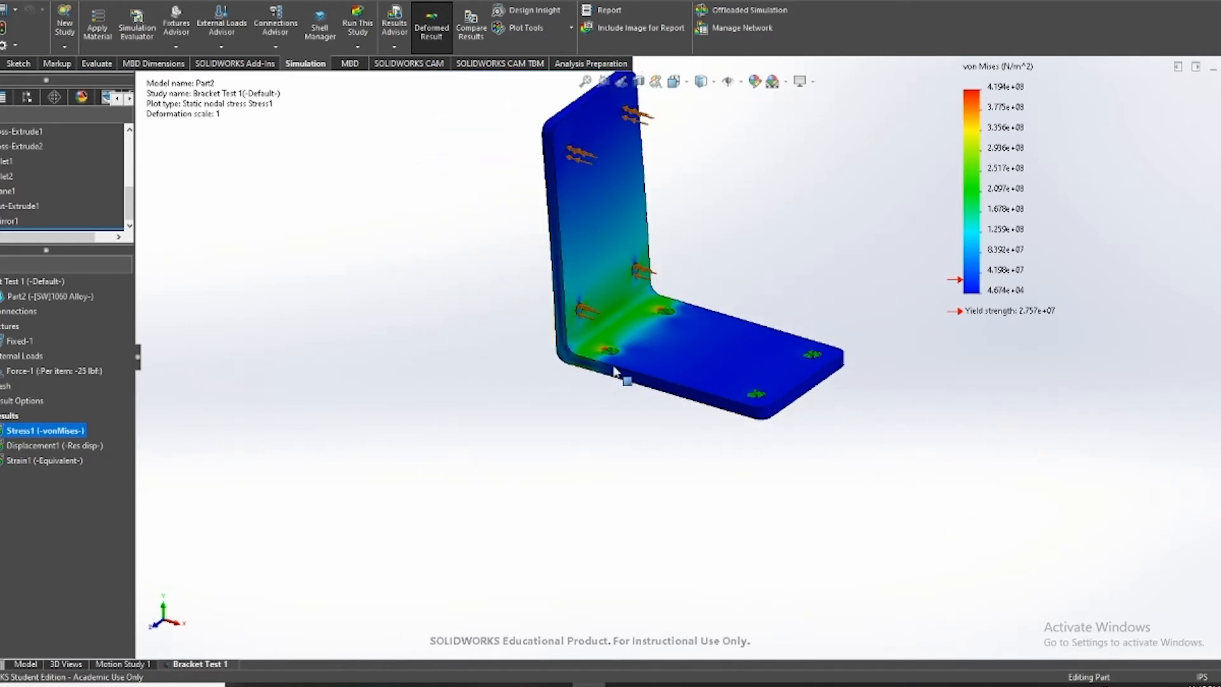
pyautogui.moveTo(875, 324); pyautogui.dragTo(747, 356, button='middle')
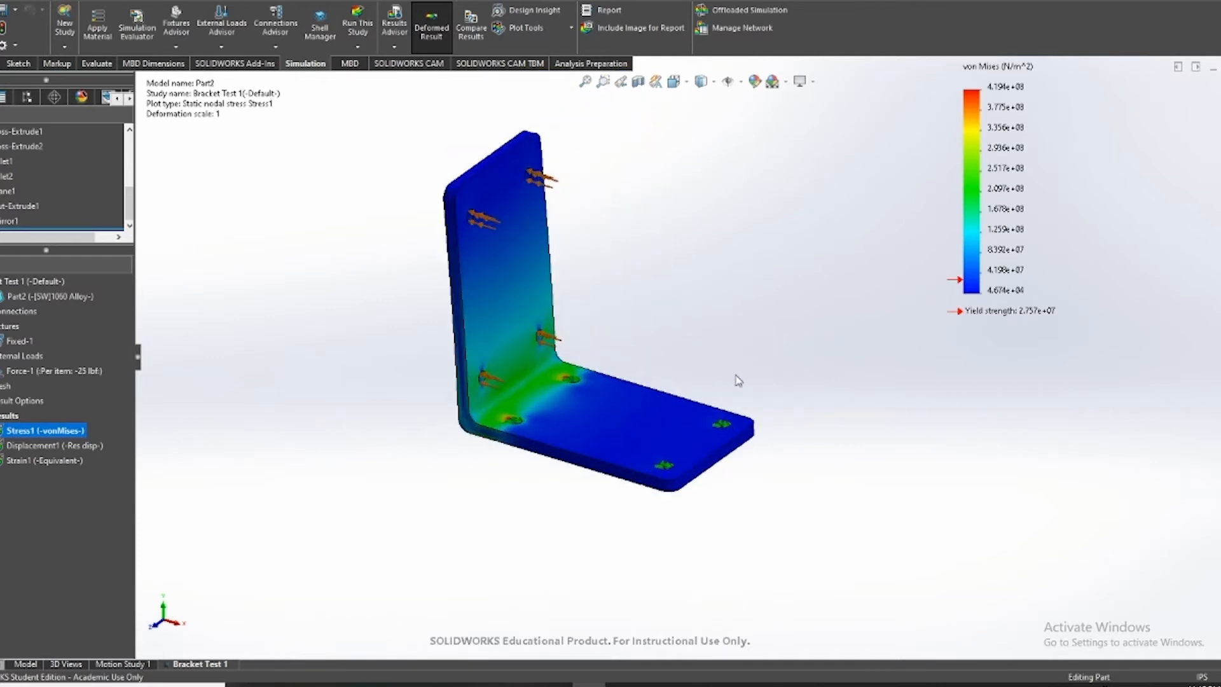
pyautogui.scroll(2, 650, 329)
pyautogui.moveTo(590, 278); pyautogui.dragTo(589, 309, button='middle')
pyautogui.scroll(3, 601, 263)
pyautogui.scroll(-2, 655, 253)
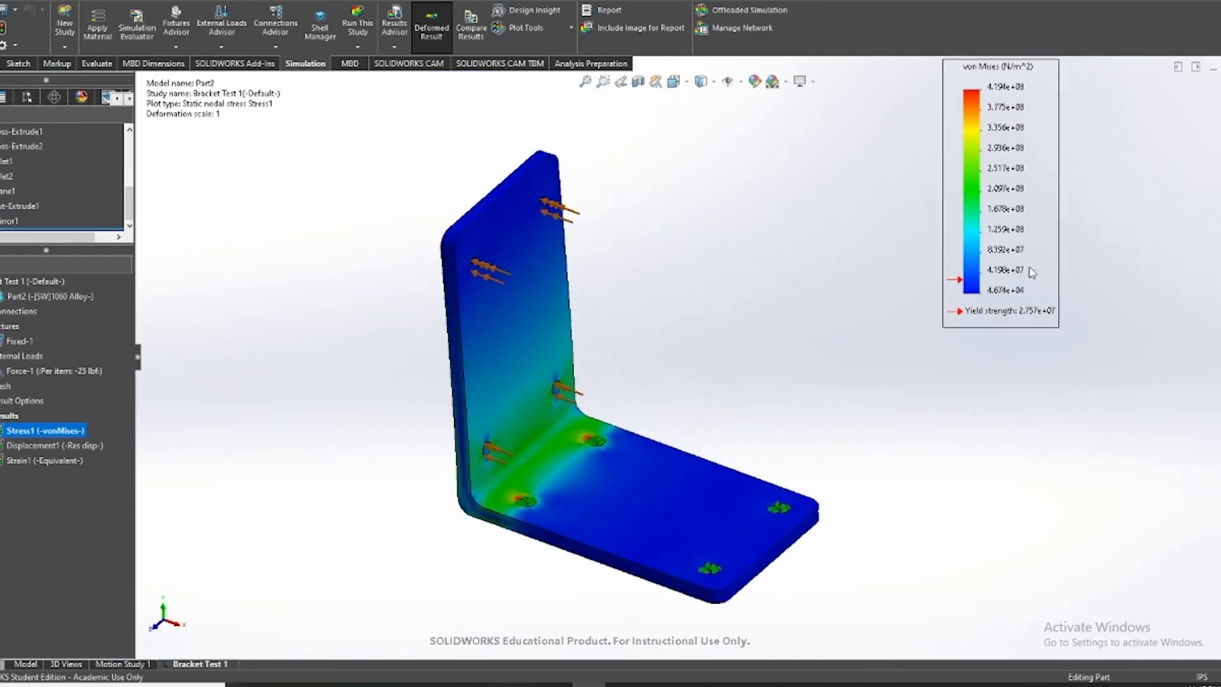
# Move the von Mises legend away from the bracket and look through the options available for the stress plot
pyautogui.moveTo(1008, 303); pyautogui.dragTo(1016, 438)
pyautogui.moveTo(1109, 435); pyautogui.dragTo(1188, 388)
pyautogui.rightClick(1148, 355)
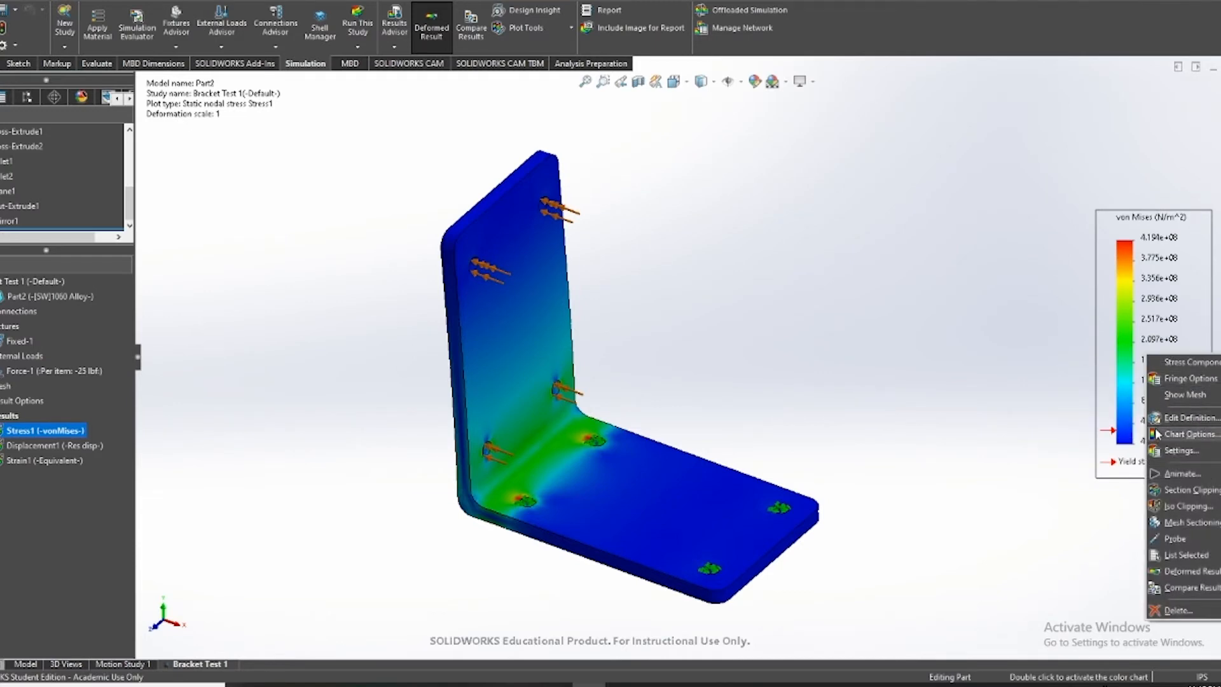
pyautogui.rightClick(1131, 310)
pyautogui.rightClick(9, 435)
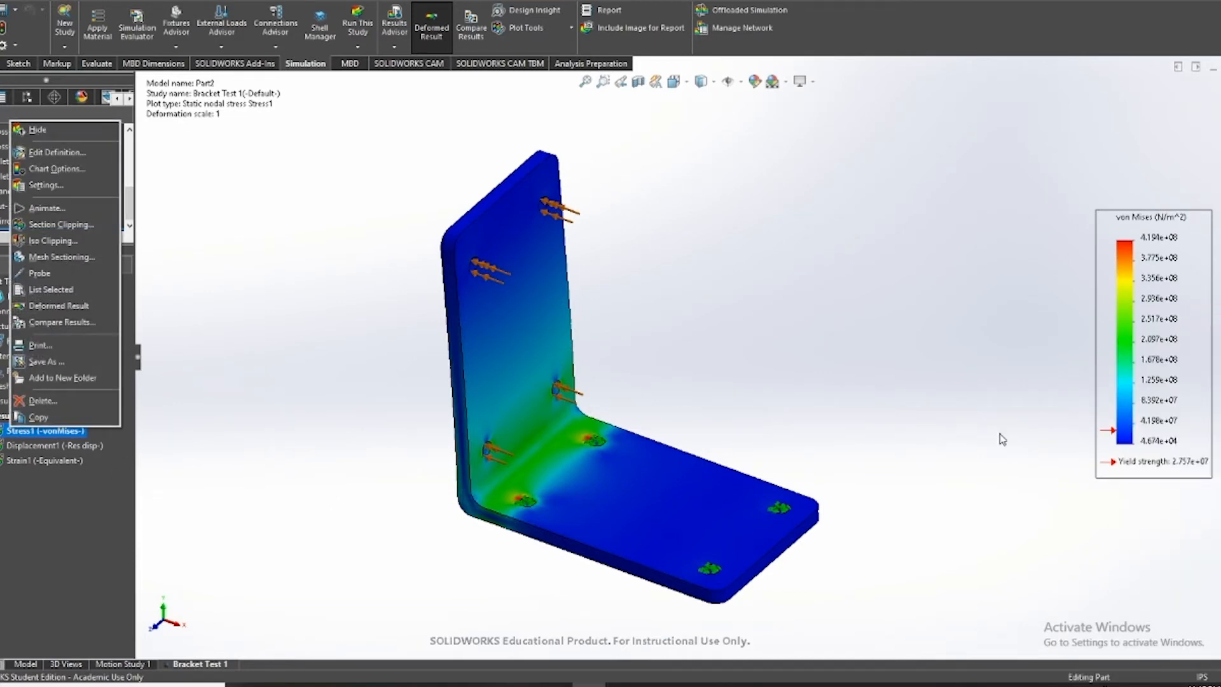
# Apply Iso Clipping to the von Mises plot and lower the iso value to the yield strength mark on the legend
pyautogui.rightClick(1153, 386)
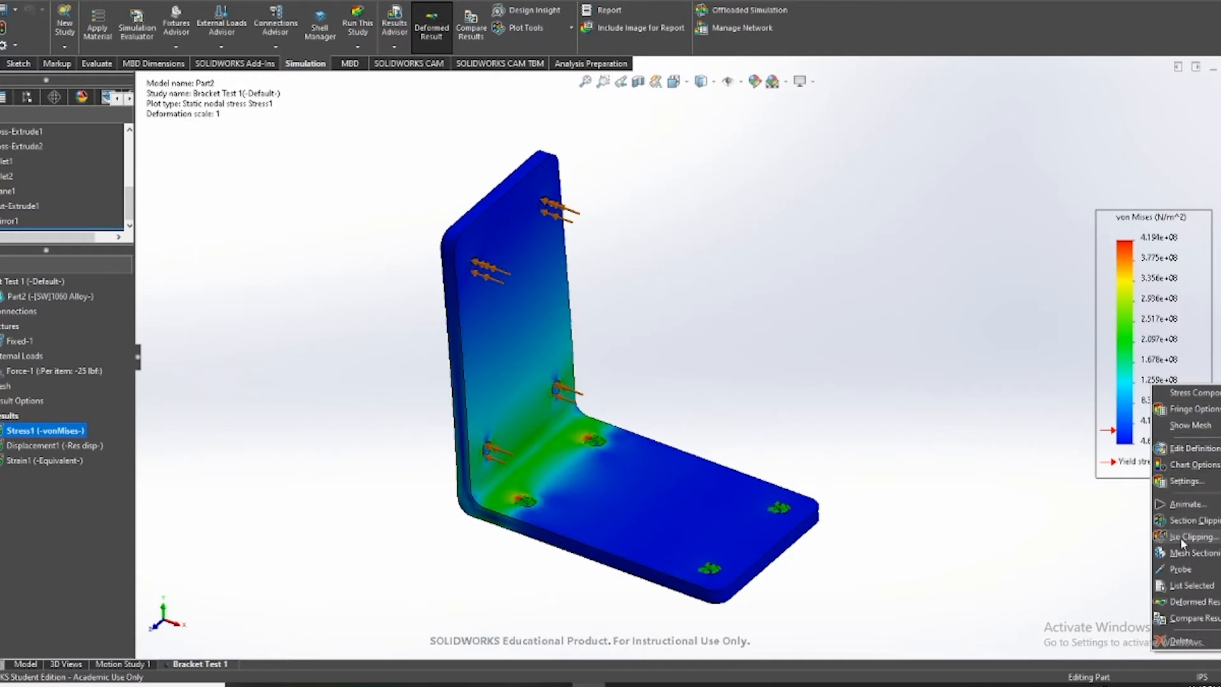
pyautogui.click(1181, 536)
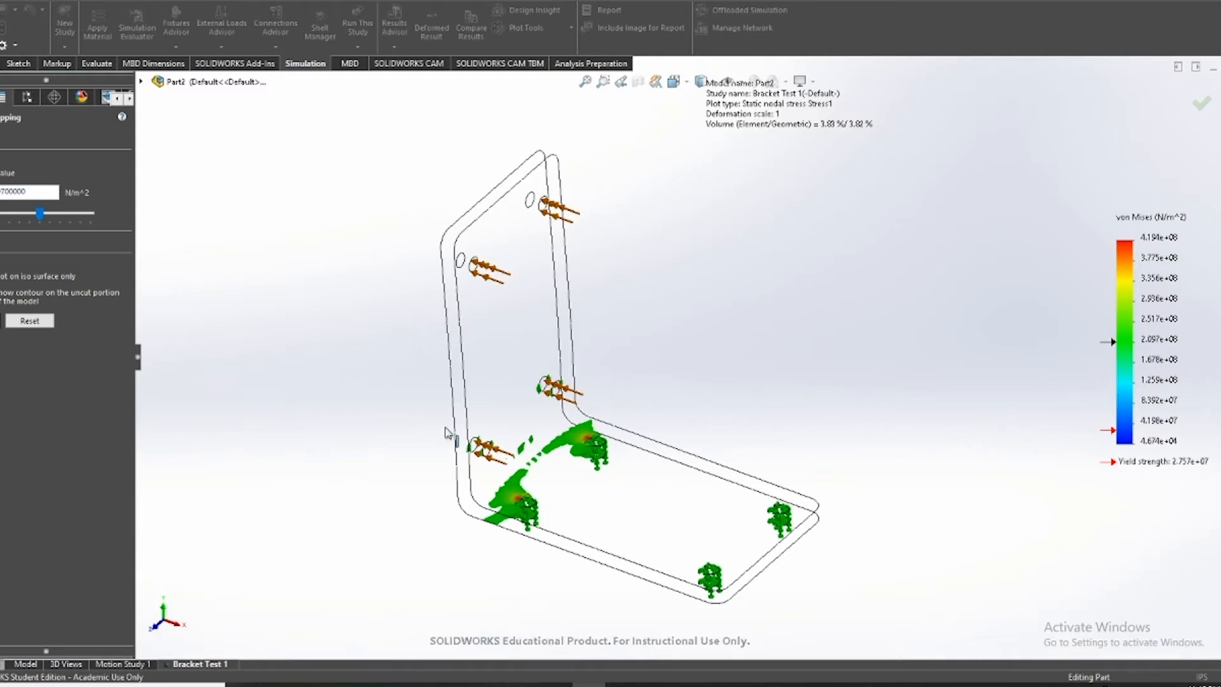
pyautogui.moveTo(39, 220); pyautogui.dragTo(2, 225)
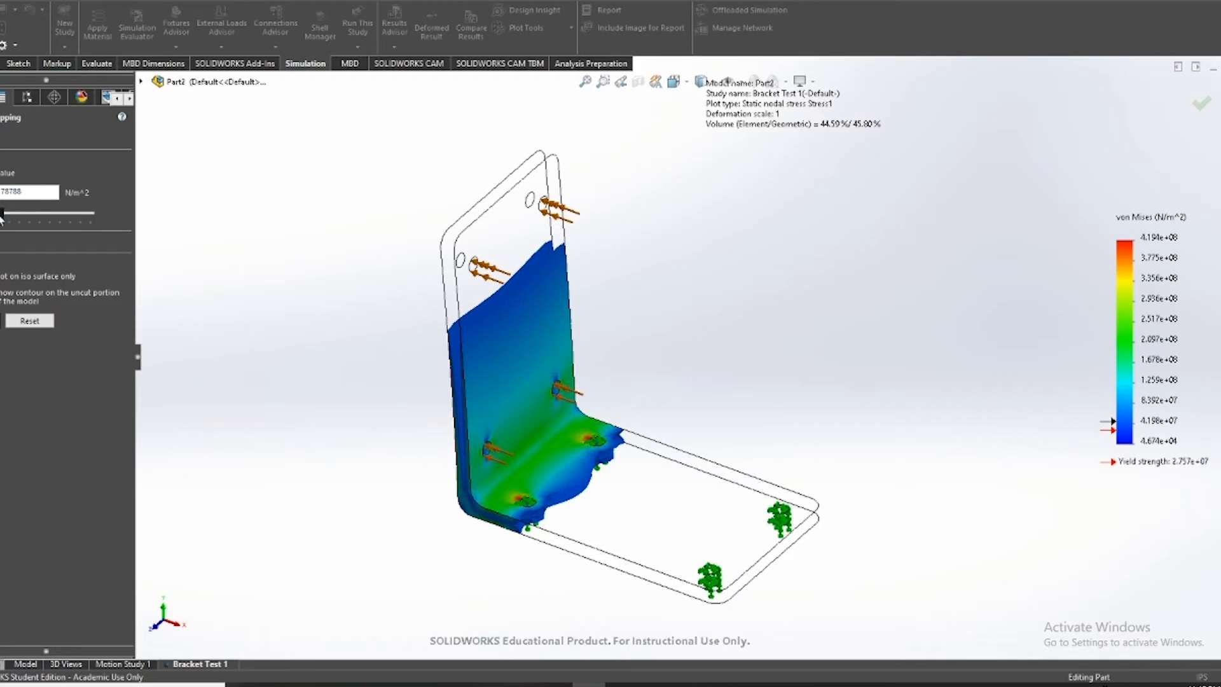
pyautogui.moveTo(1, 215); pyautogui.dragTo(0, 218)
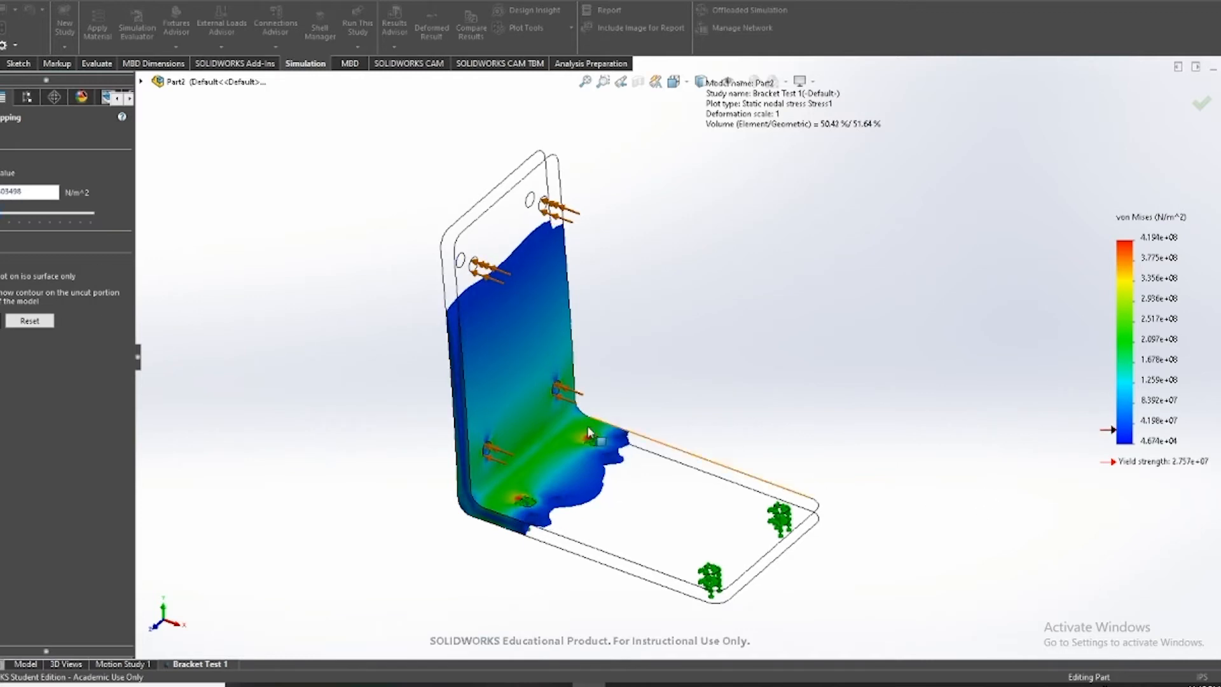
# Examine the clipped regions of the bracket above the yield strength and exit Iso Clipping
pyautogui.scroll(3, 395, 614)
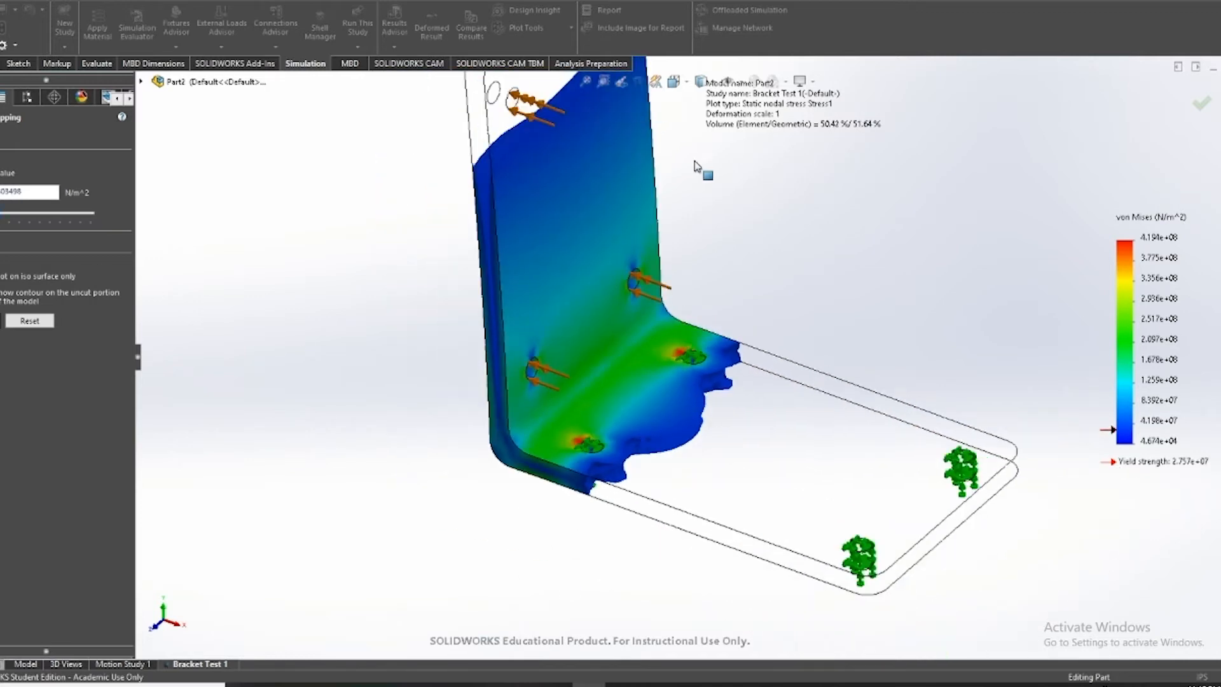
pyautogui.scroll(-2, 441, 305)
pyautogui.scroll(2, 663, 210)
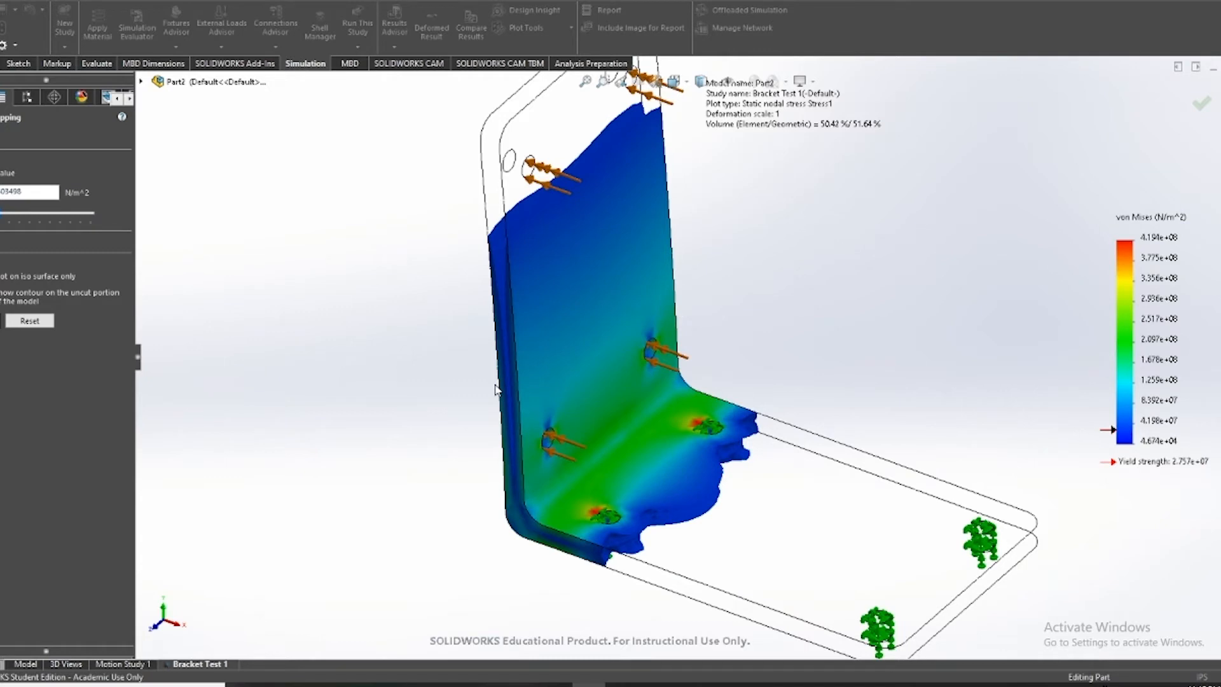
pyautogui.moveTo(644, 426); pyautogui.dragTo(758, 519, button='middle')
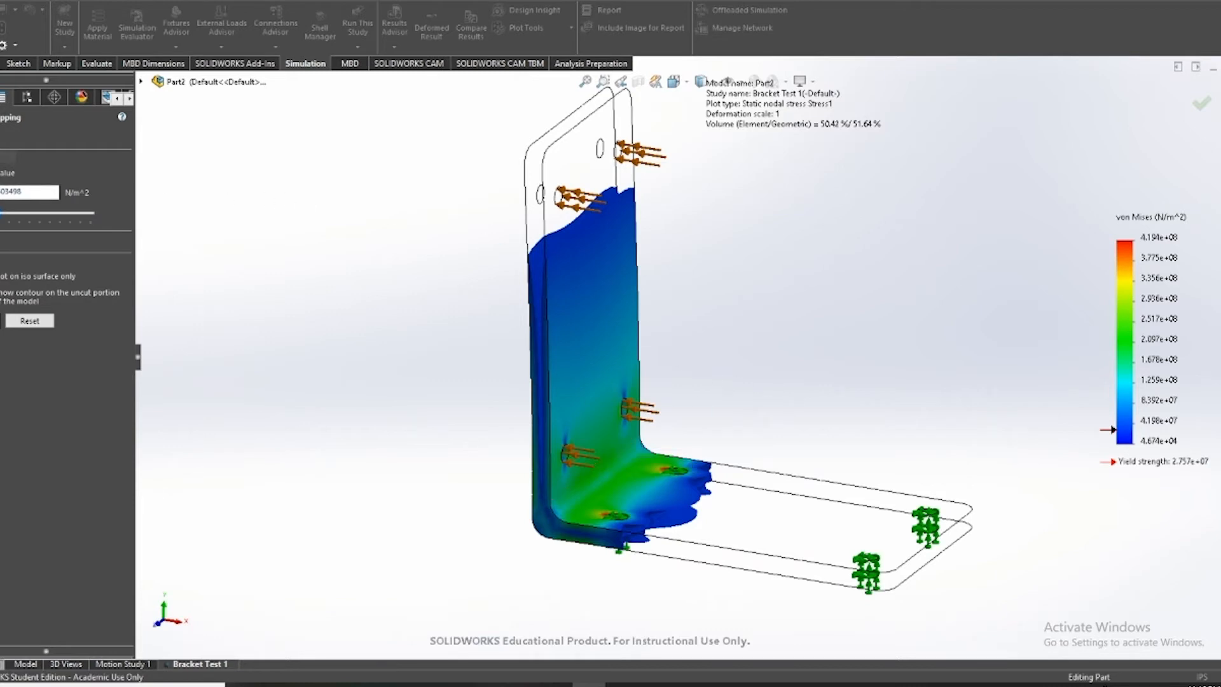
pyautogui.click(3, 132)
pyautogui.scroll(2, 880, 506)
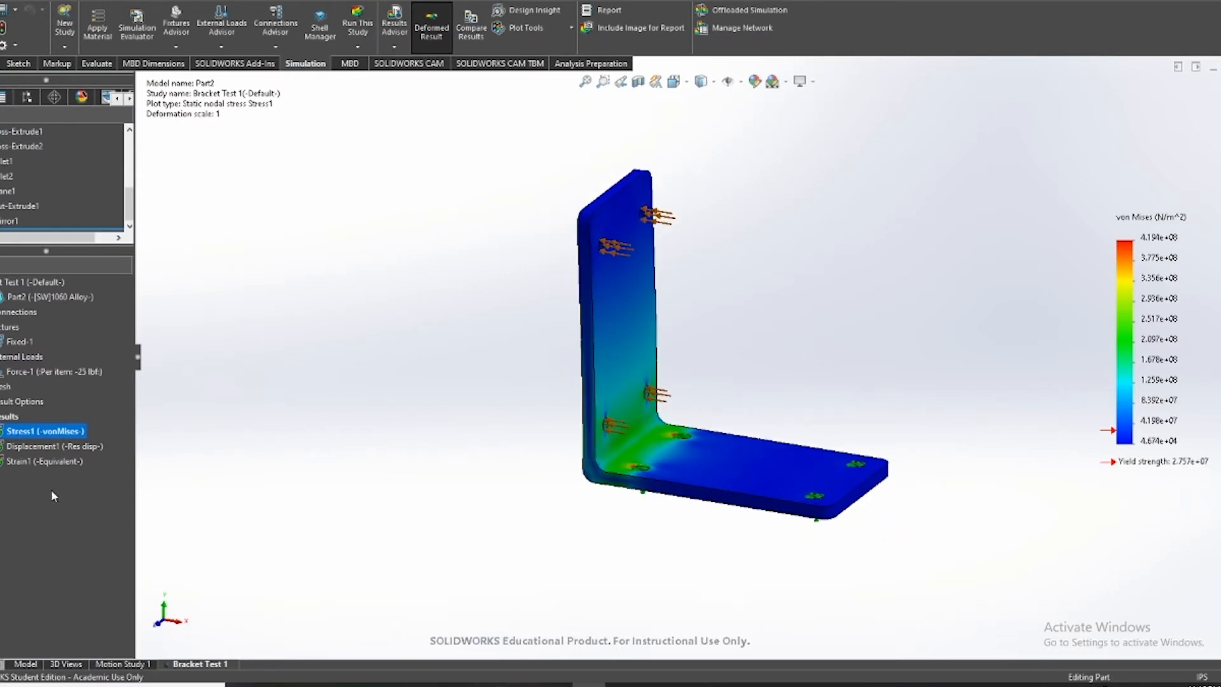
# Select the displacement result and inspect the bracket's true-scale deformation from the front and at a slight angle
pyautogui.click(51, 445)
pyautogui.rightClick(38, 447)
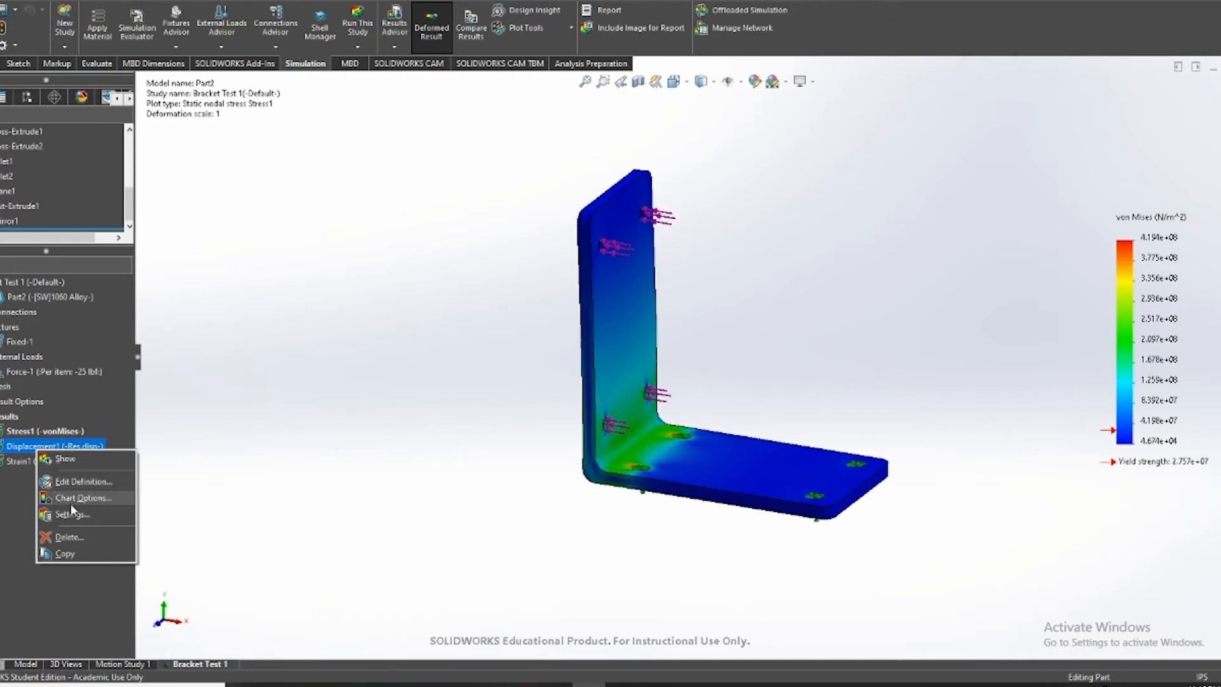
pyautogui.click(501, 524)
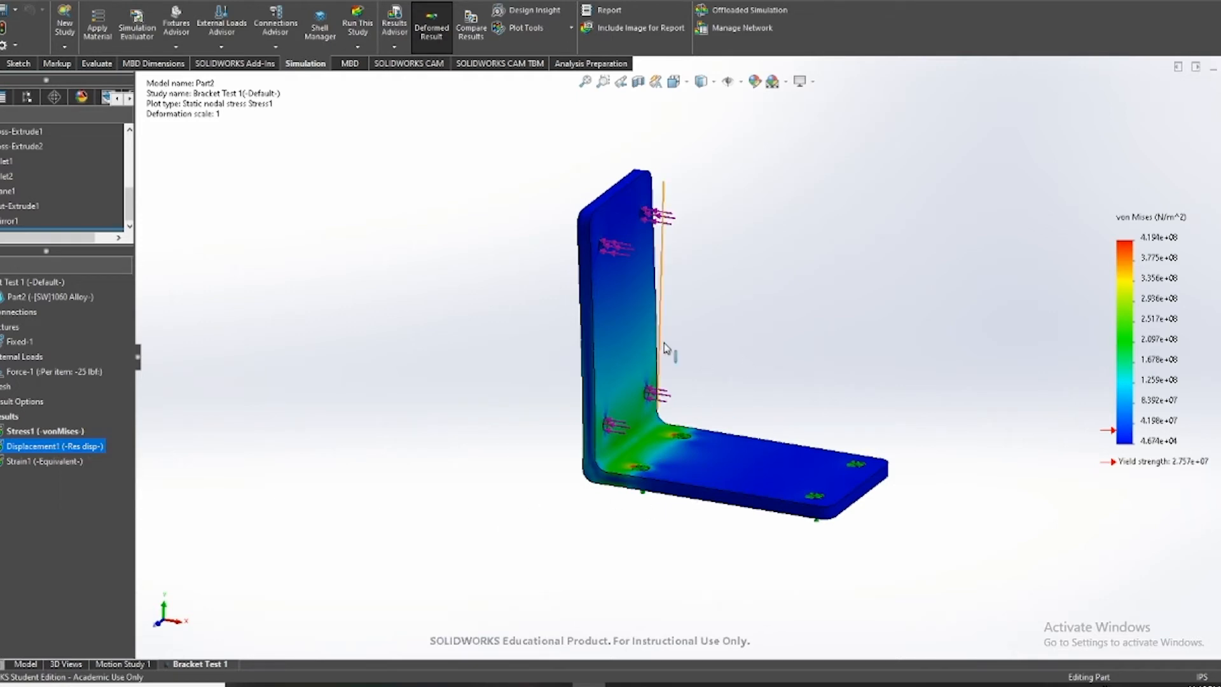
pyautogui.scroll(-2, 702, 337)
pyautogui.moveTo(687, 340); pyautogui.dragTo(714, 335, button='middle')
pyautogui.press('space')
pyautogui.click(540, 454)
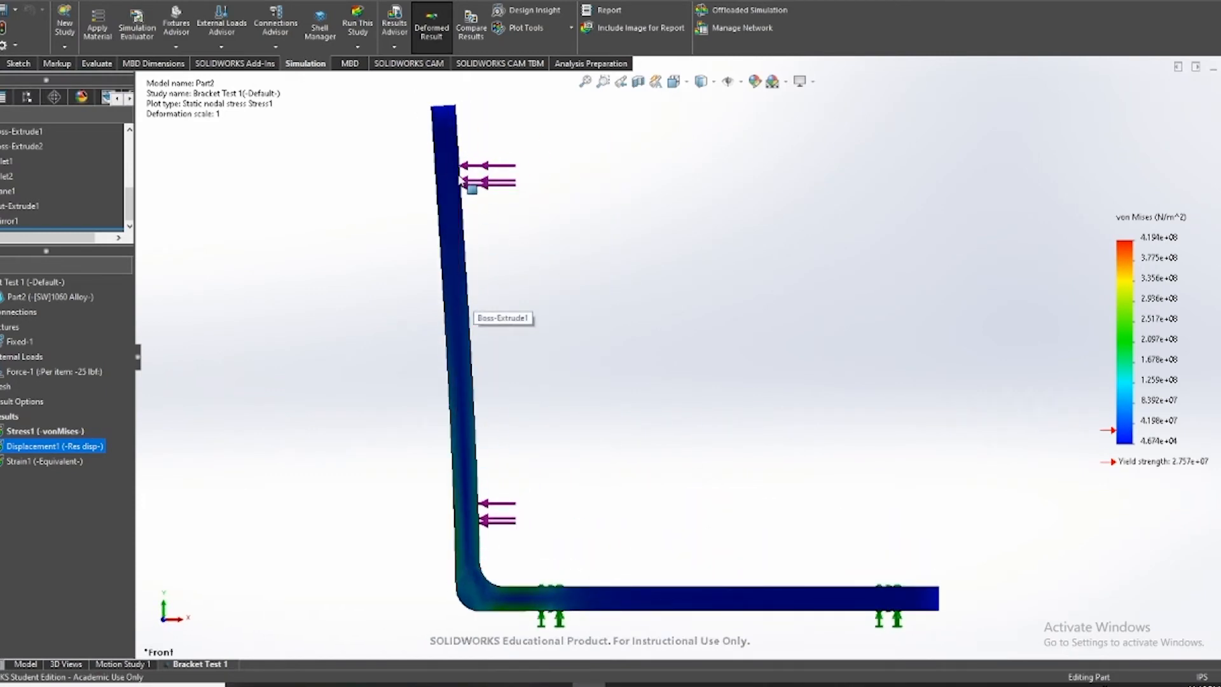
pyautogui.moveTo(630, 448); pyautogui.dragTo(548, 474, button='middle')
# Show the resultant displacement plot with a user-defined deformed shape scale of 20
pyautogui.rightClick(35, 452)
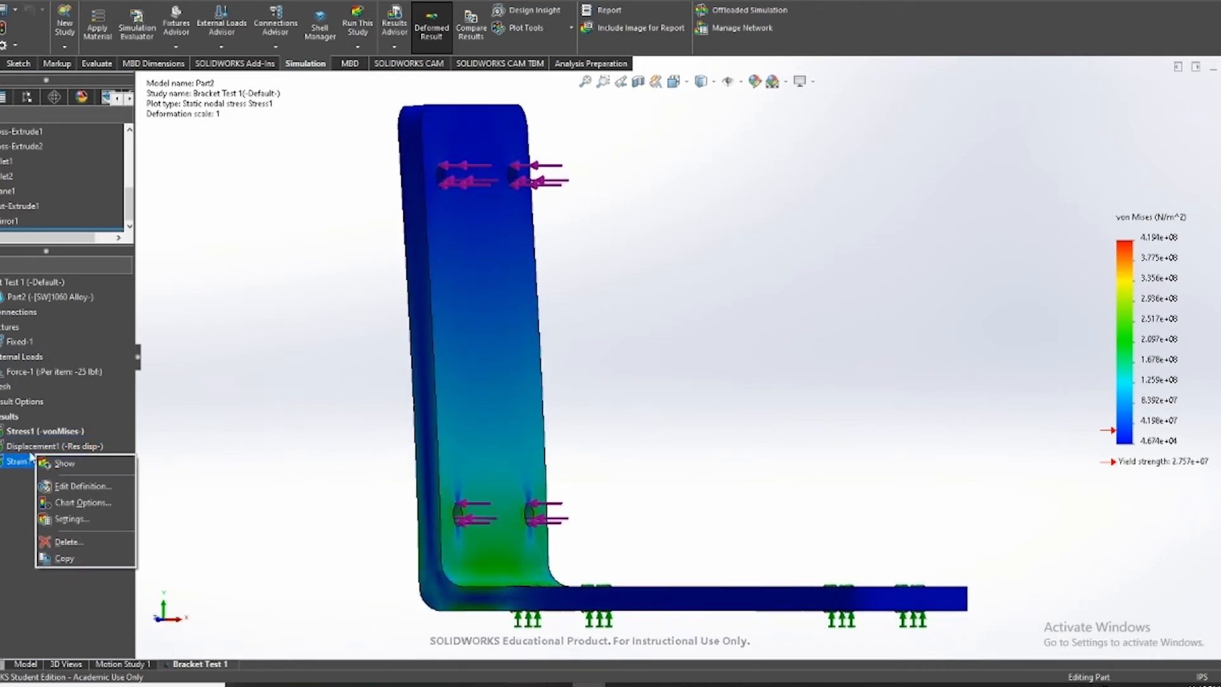
pyautogui.click(43, 516)
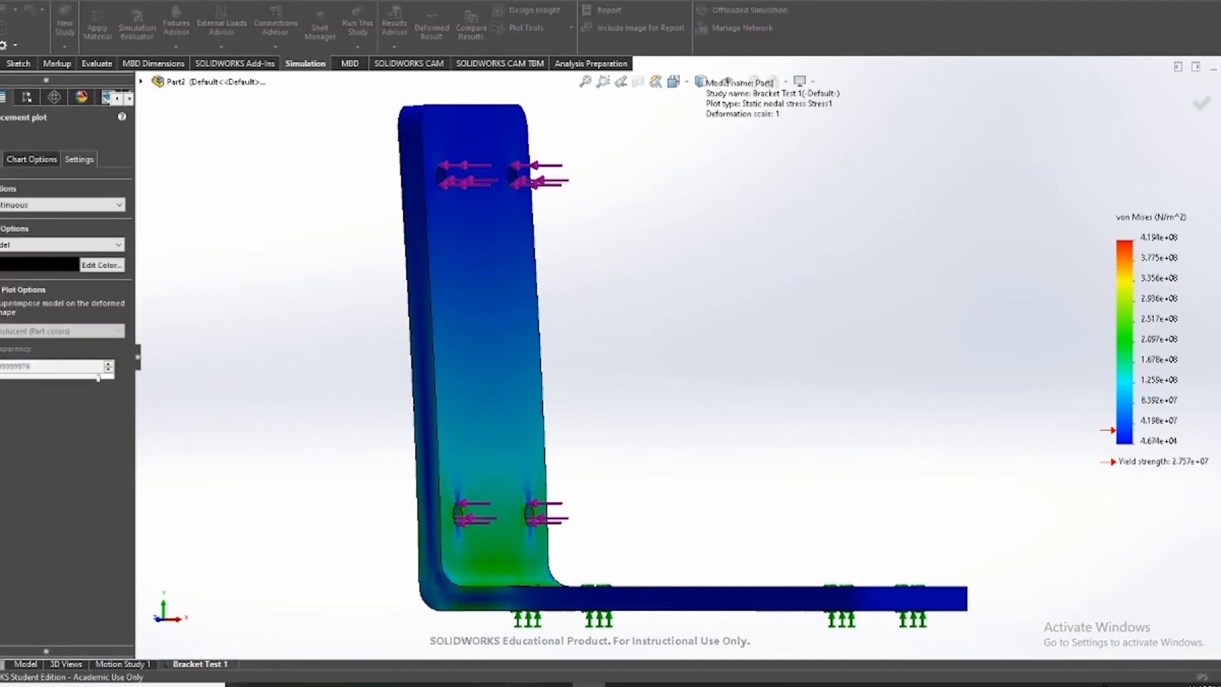
pyautogui.click(19, 337)
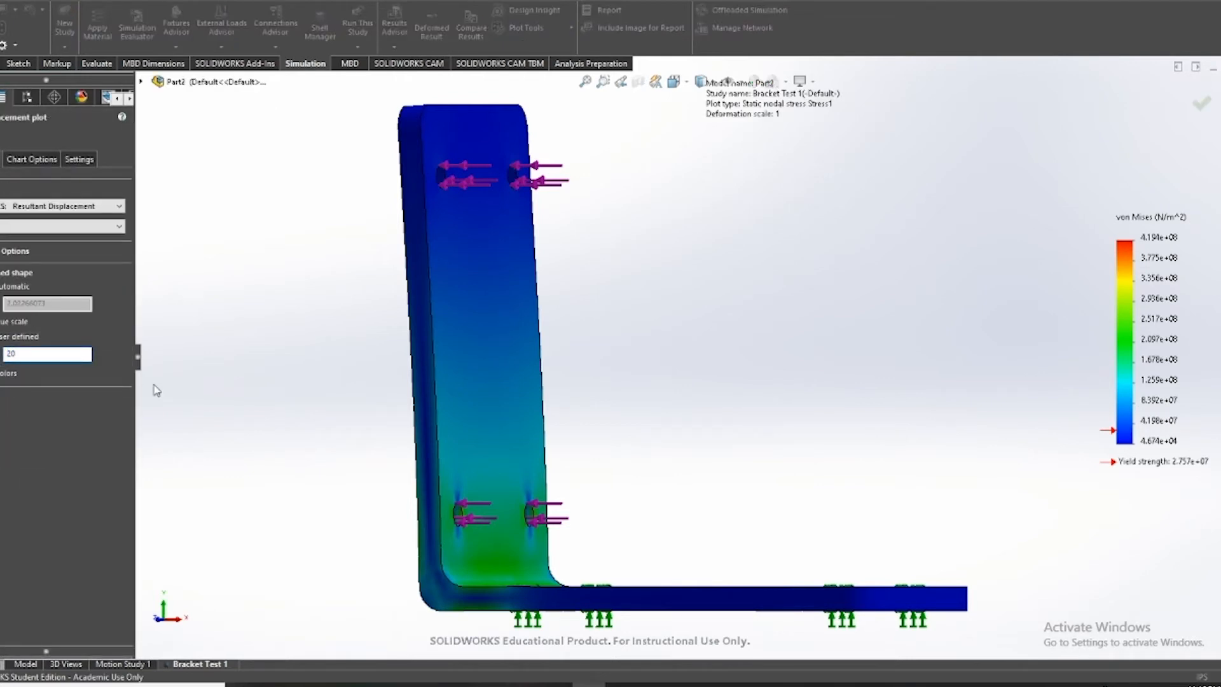
pyautogui.write('20')
pyautogui.press('Return')
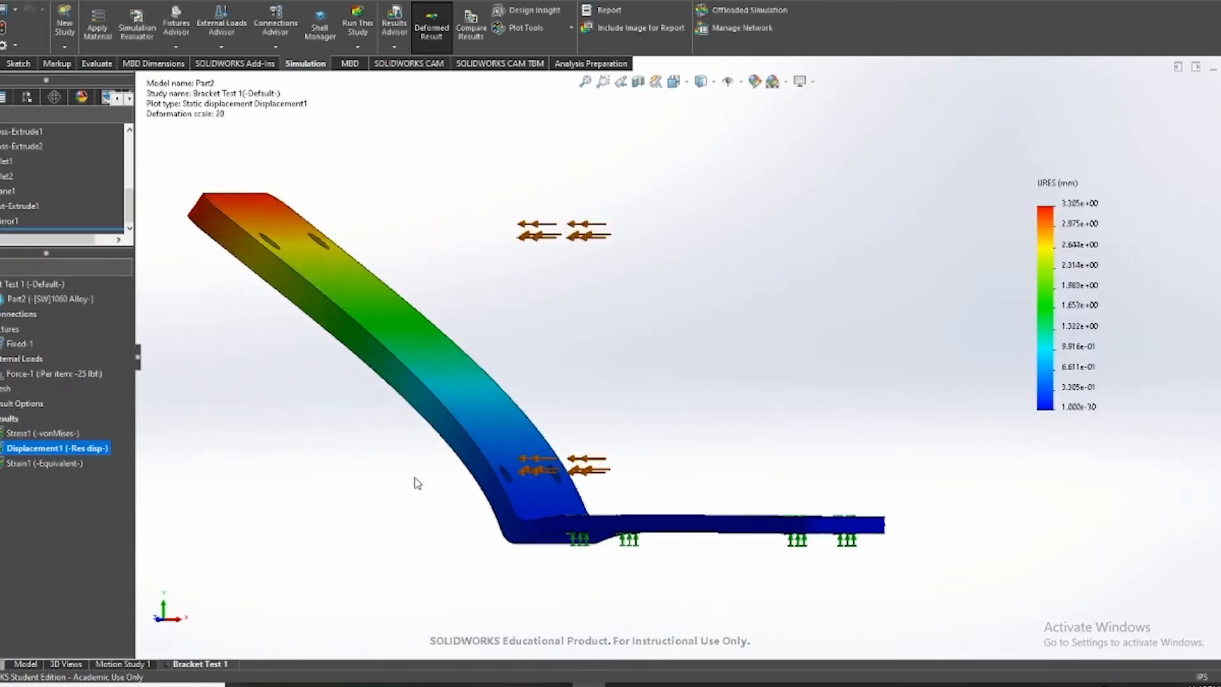
# Examine the exaggerated bending of the bracket from the front
pyautogui.moveTo(662, 362); pyautogui.dragTo(649, 390, button='middle')
pyautogui.press('space')
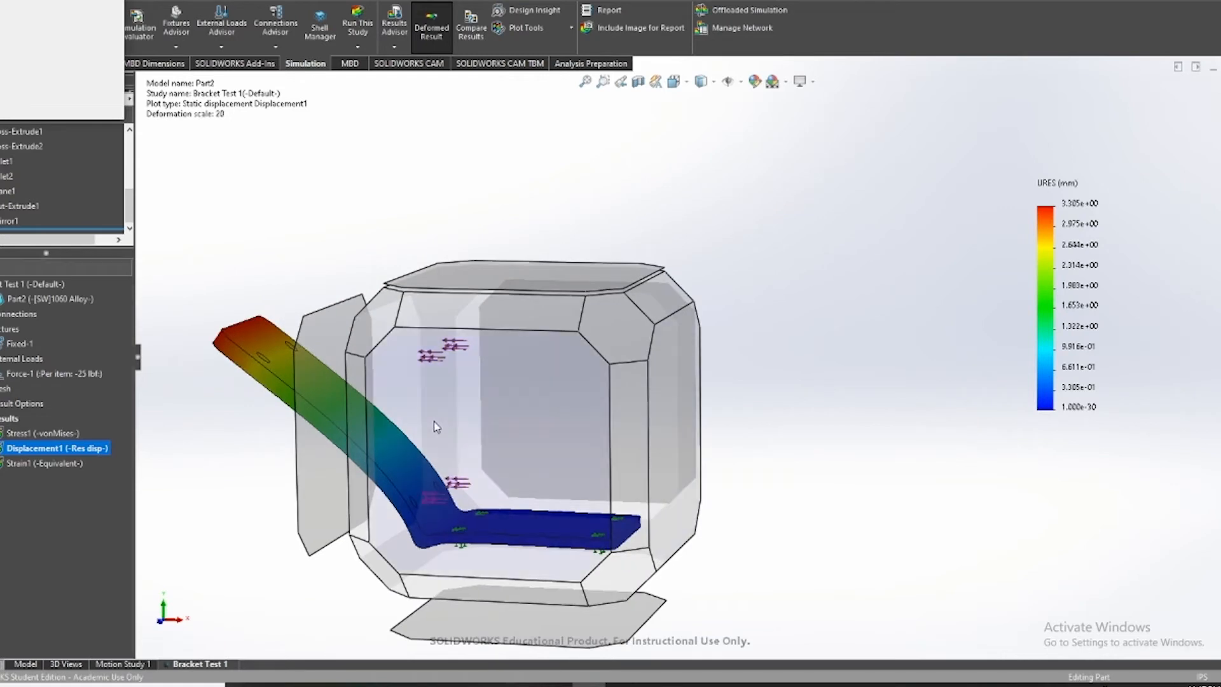
pyautogui.click(434, 421)
pyautogui.scroll(6, 506, 445)
pyautogui.scroll(-5, 703, 300)
pyautogui.scroll(2, 658, 365)
pyautogui.scroll(1, 661, 369)
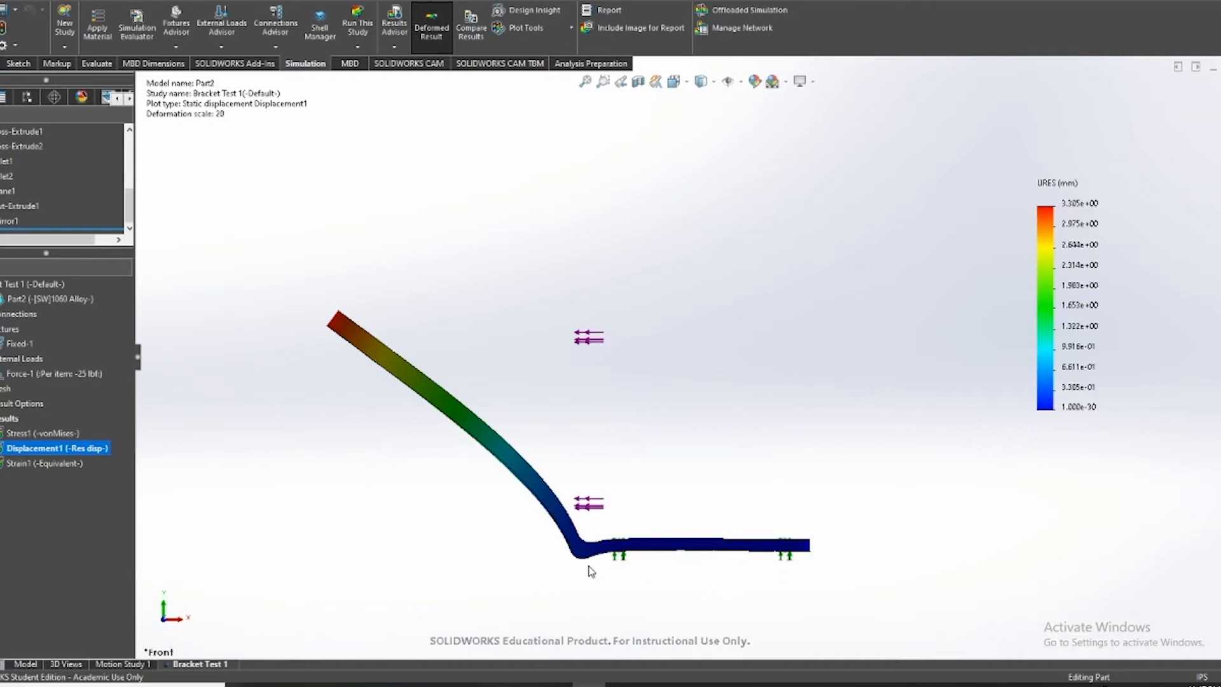
# Examine how the displacement varies along the upright plate, from the bend to its free end
pyautogui.scroll(-4, 499, 433)
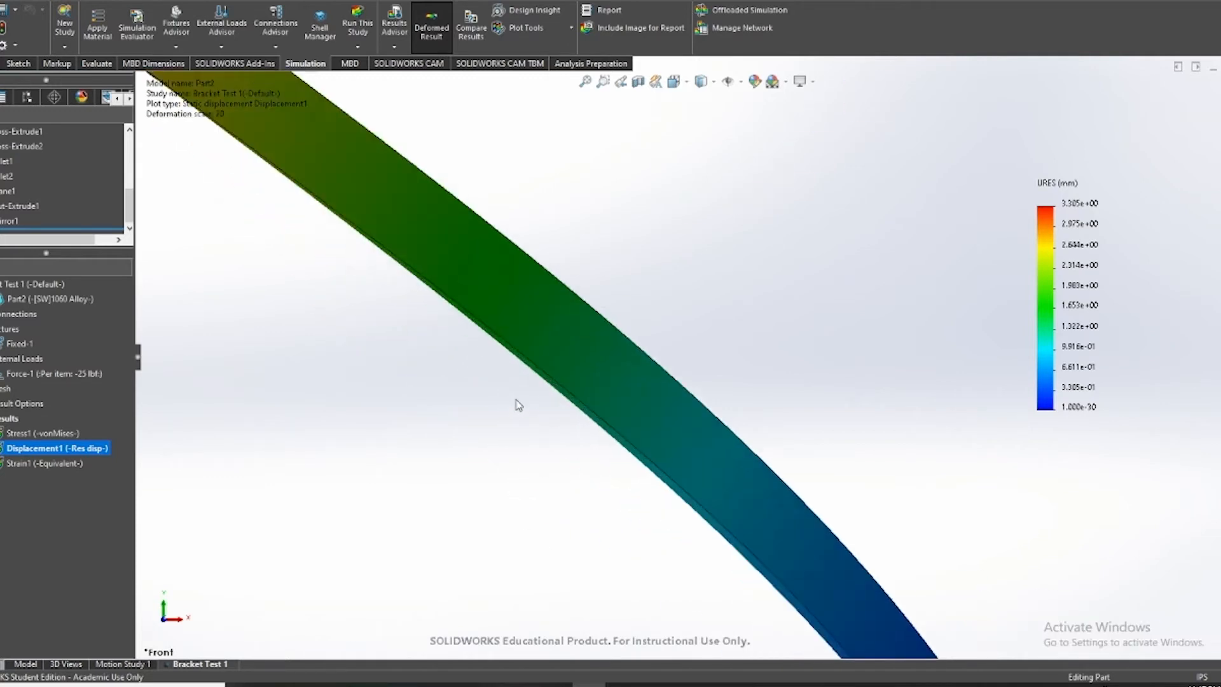
pyautogui.scroll(2, 529, 236)
pyautogui.moveTo(506, 276); pyautogui.dragTo(439, 297, button='middle')
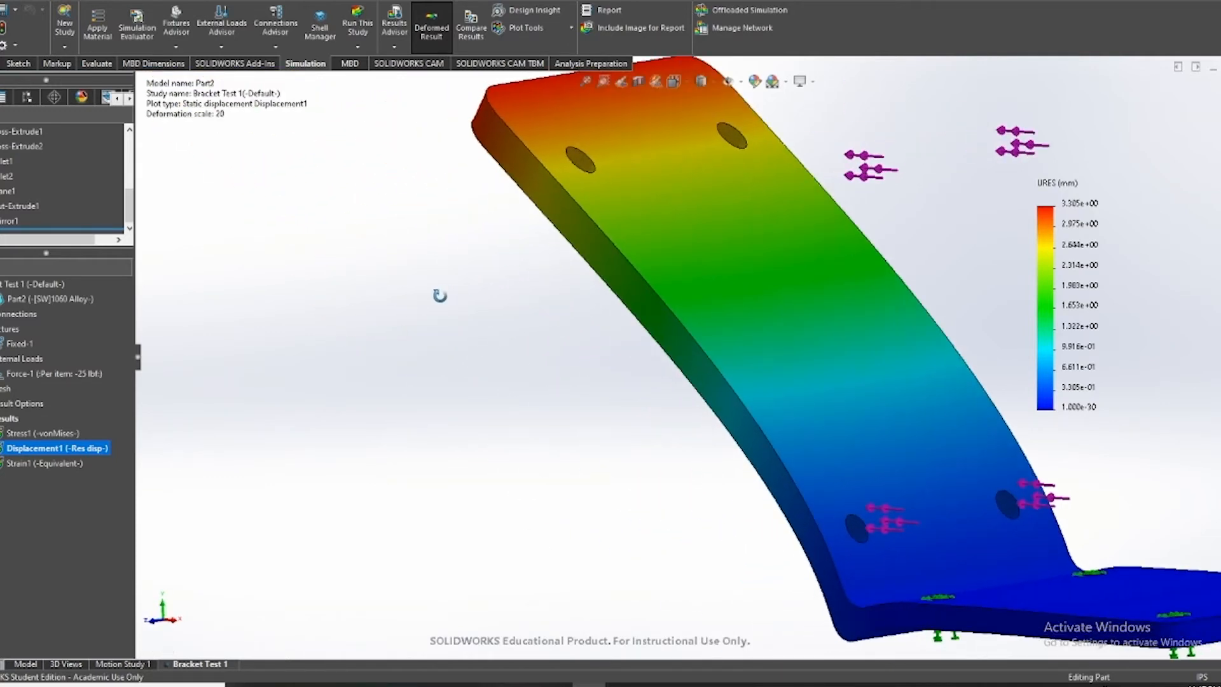
pyautogui.scroll(-5, 629, 219)
pyautogui.moveTo(628, 219); pyautogui.dragTo(722, 220, button='middle')
pyautogui.scroll(4, 637, 239)
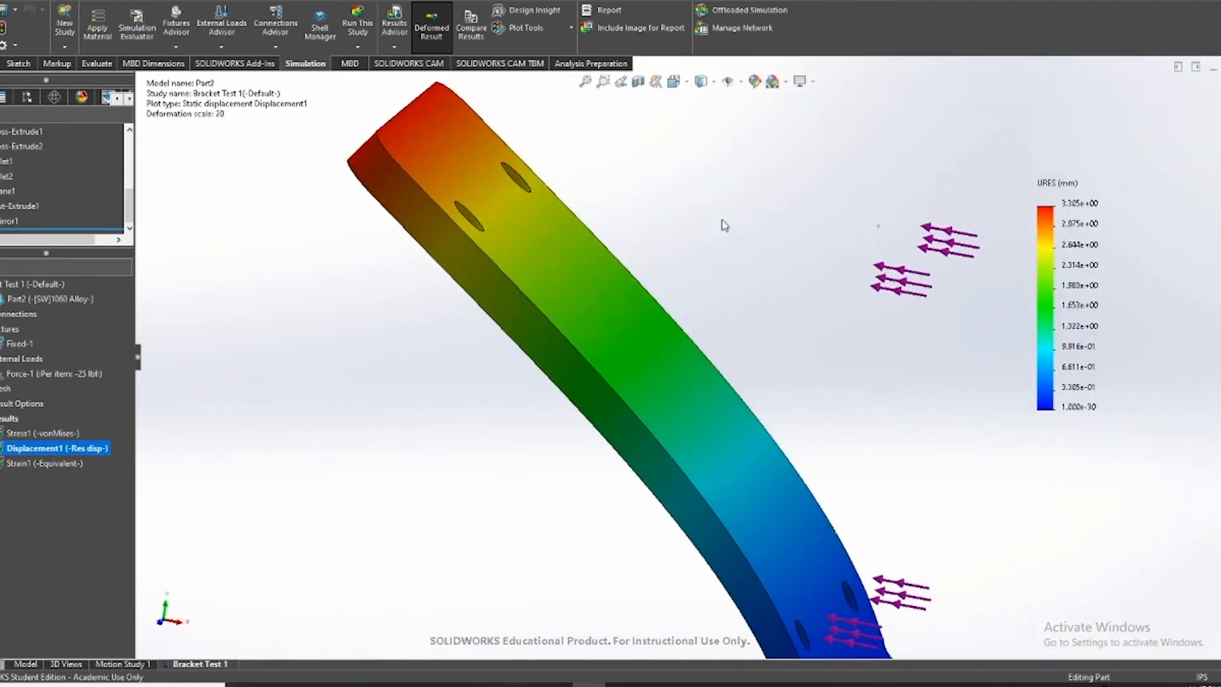
pyautogui.scroll(-2, 593, 309)
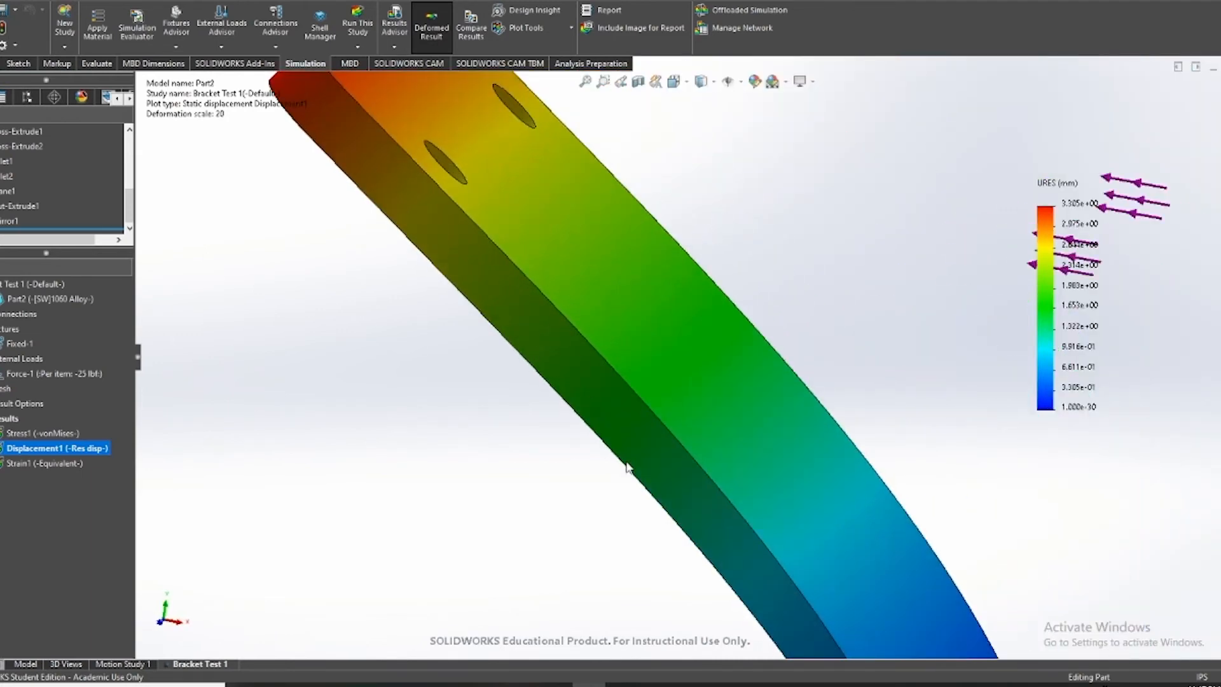
# Examine the displacement along the fixed horizontal plate and around the bend
pyautogui.scroll(5, 627, 468)
pyautogui.scroll(-6, 674, 384)
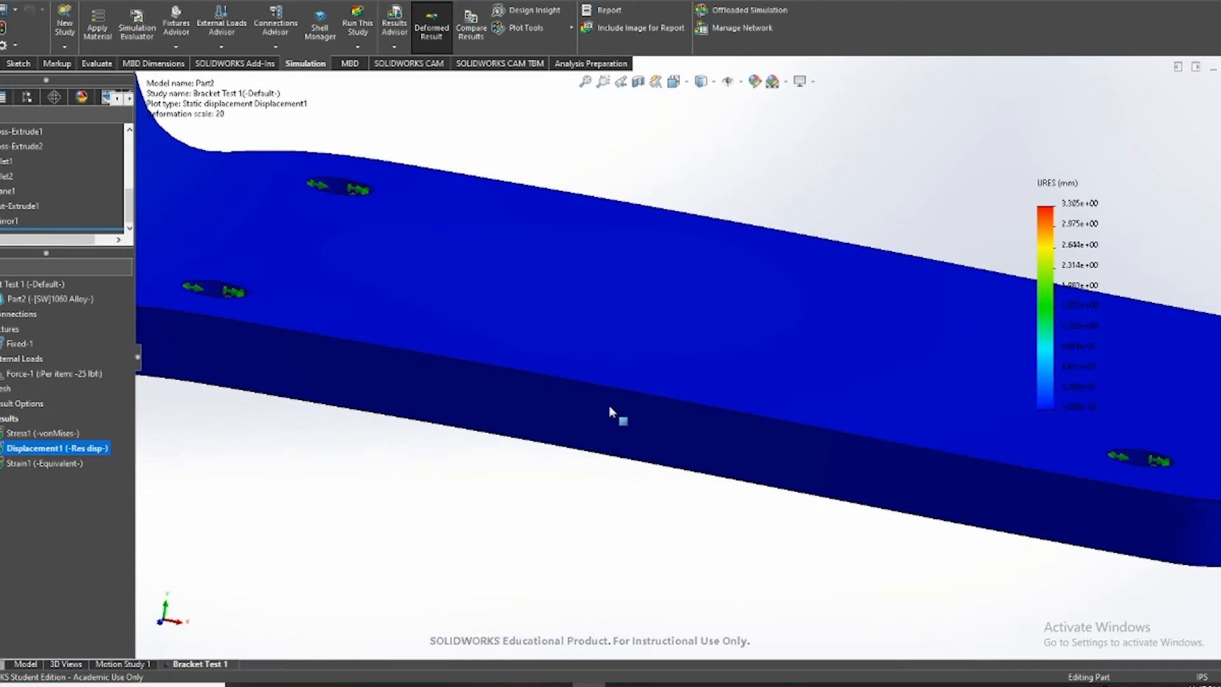
pyautogui.scroll(4, 609, 412)
pyautogui.click(543, 372)
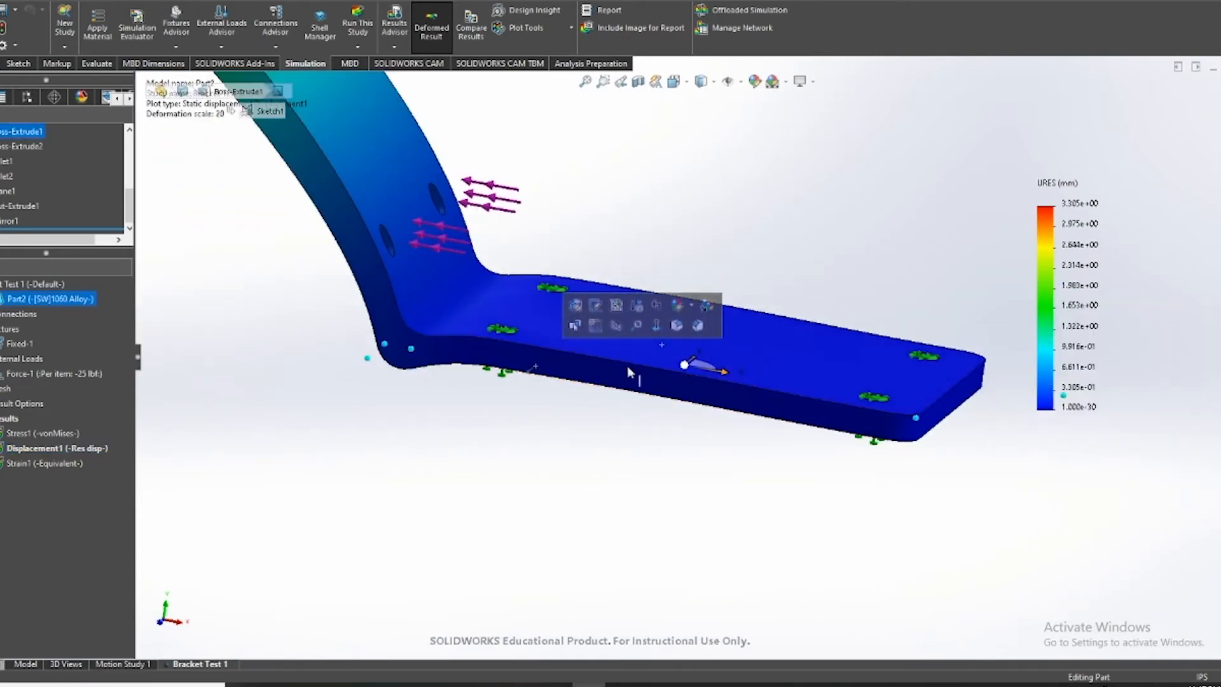
pyautogui.scroll(3, 627, 365)
pyautogui.scroll(-1, 307, 363)
# Set the displacement plot's user-defined deformation scale to 15000
pyautogui.rightClick(59, 448)
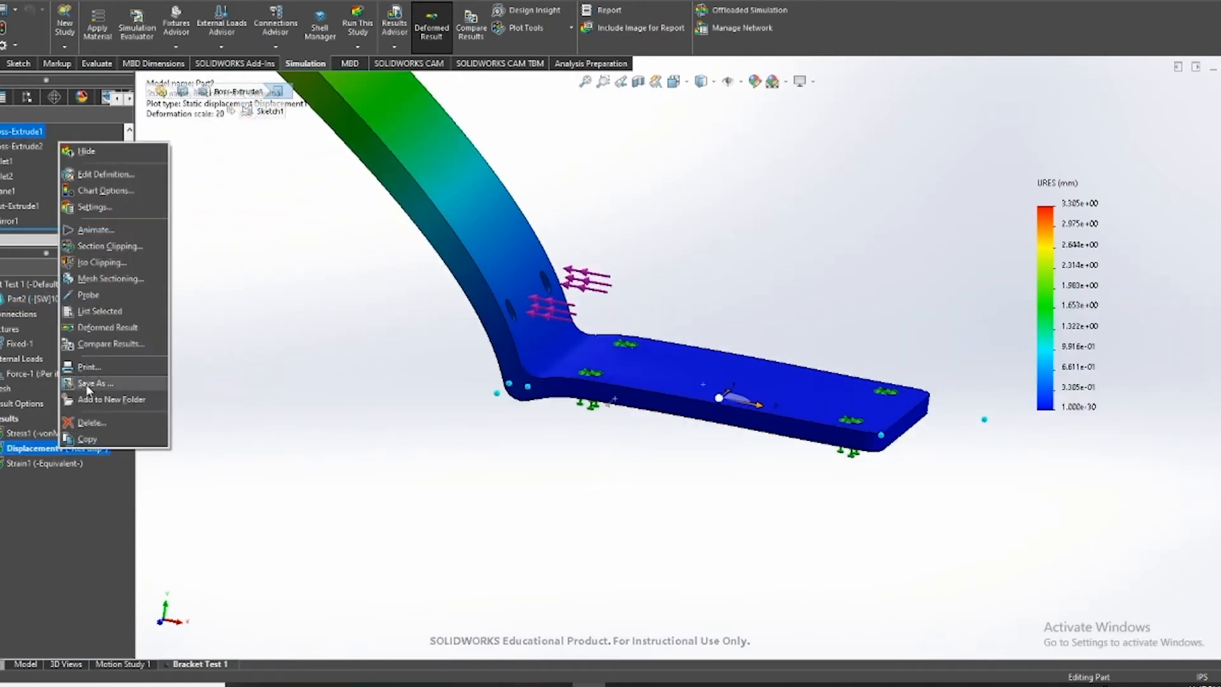
pyautogui.click(99, 209)
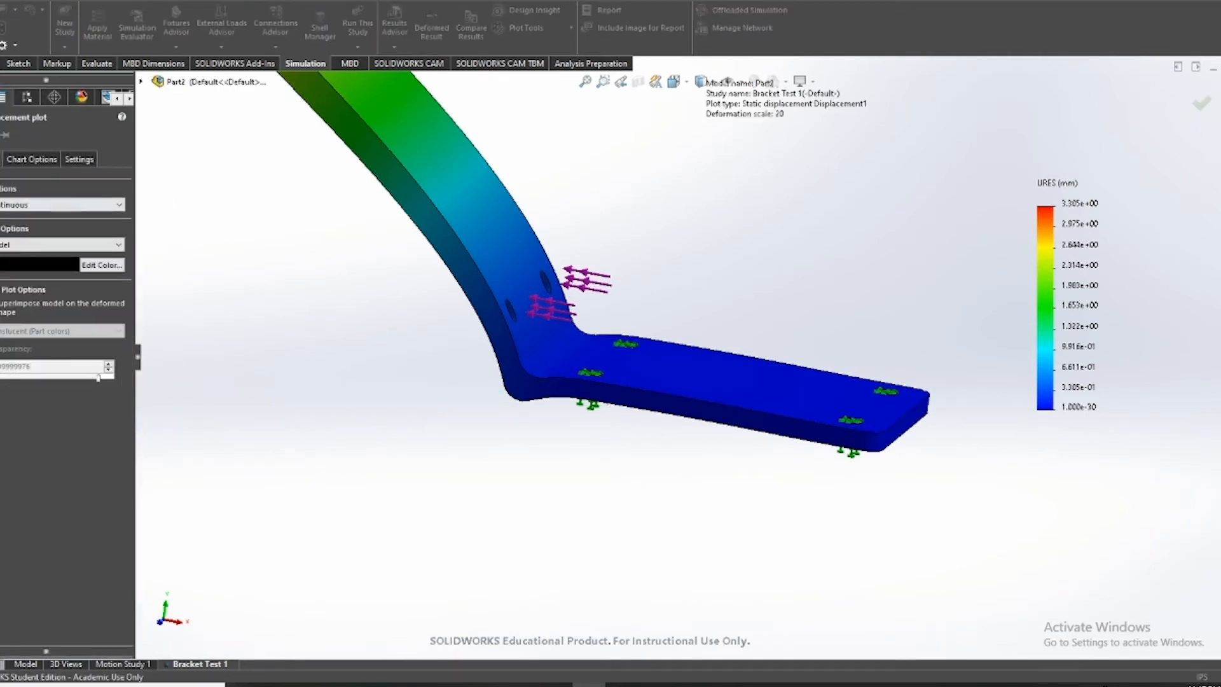
pyautogui.doubleClick(38, 354)
pyautogui.write('15000')
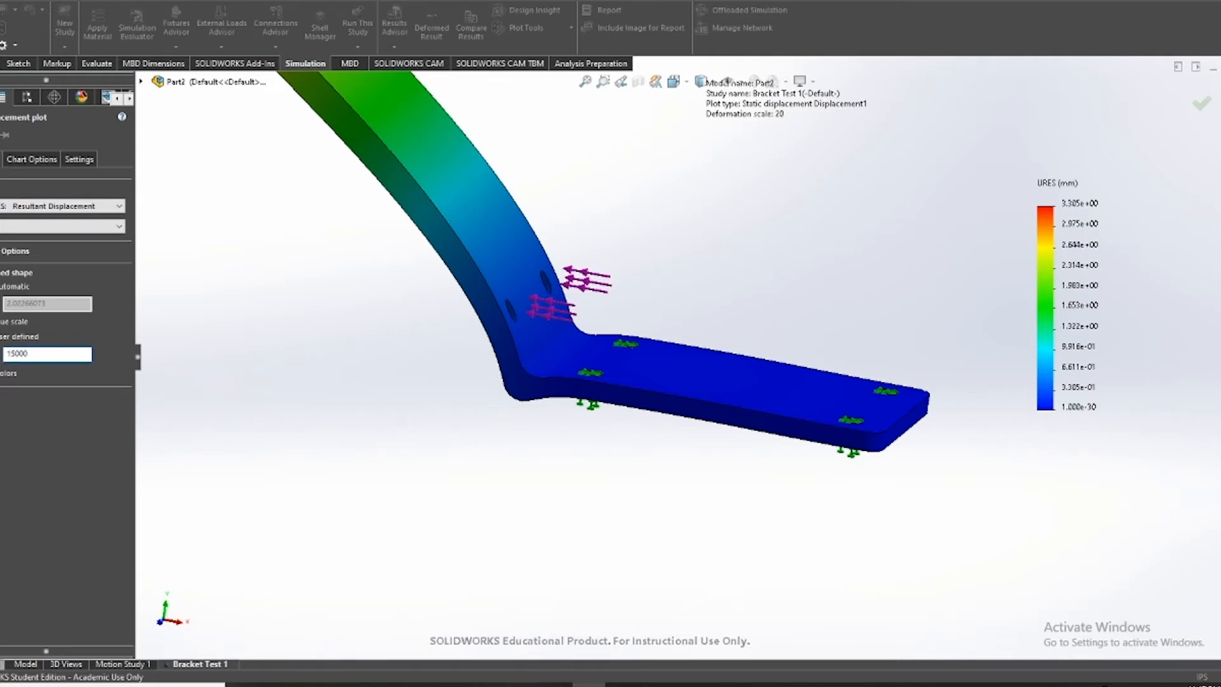
pyautogui.press('Return')
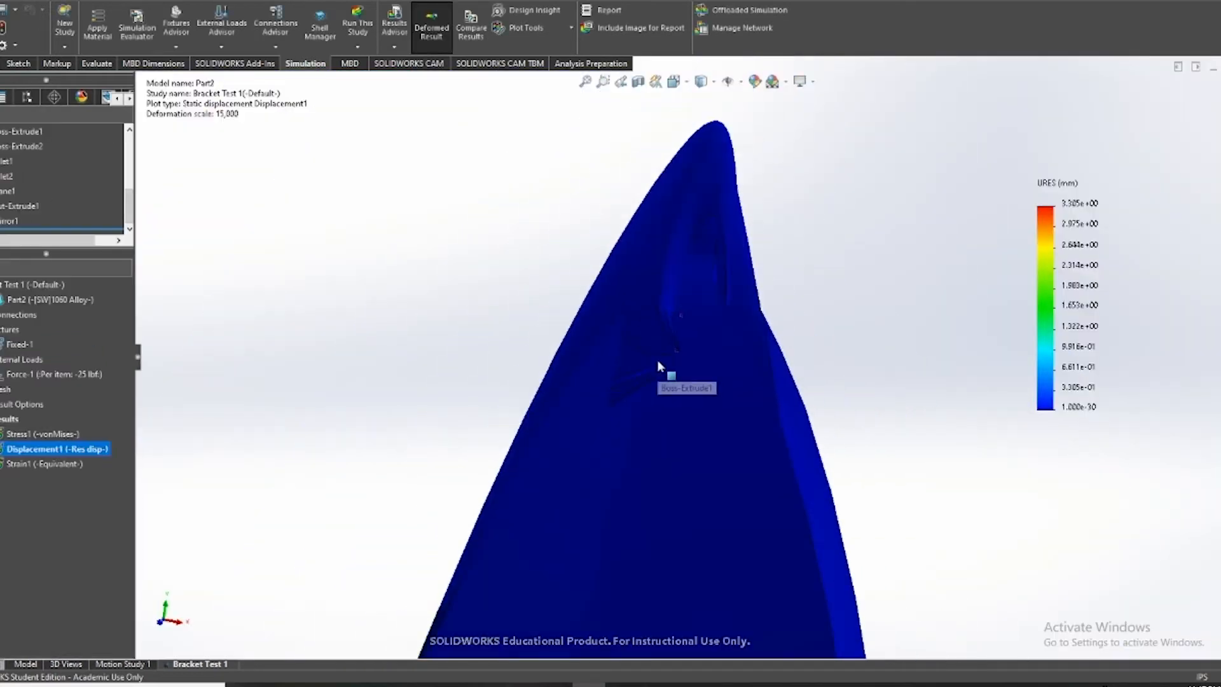
# Inspect the extremely distorted bracket from several angles and check the deformation scale in the plot title
pyautogui.moveTo(660, 463); pyautogui.dragTo(689, 363, button='middle')
pyautogui.scroll(-3, 811, 267)
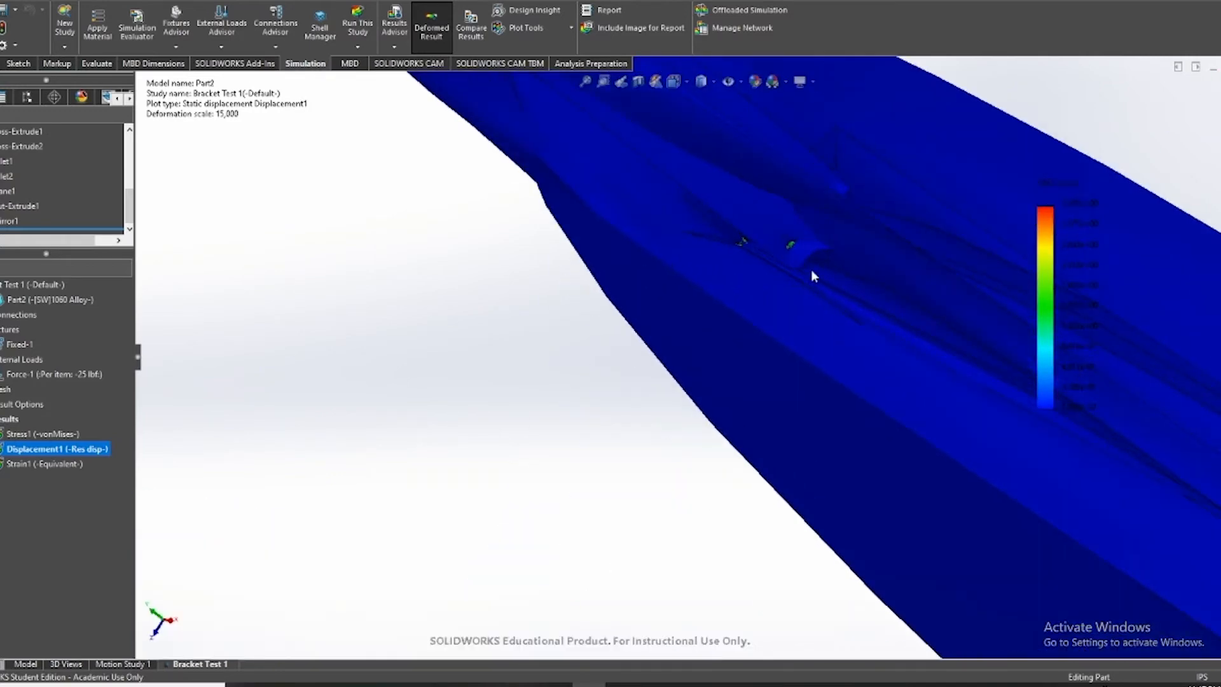
pyautogui.moveTo(811, 267); pyautogui.dragTo(788, 311, button='middle')
pyautogui.scroll(-4, 795, 280)
pyautogui.moveTo(782, 264); pyautogui.dragTo(795, 177, button='middle')
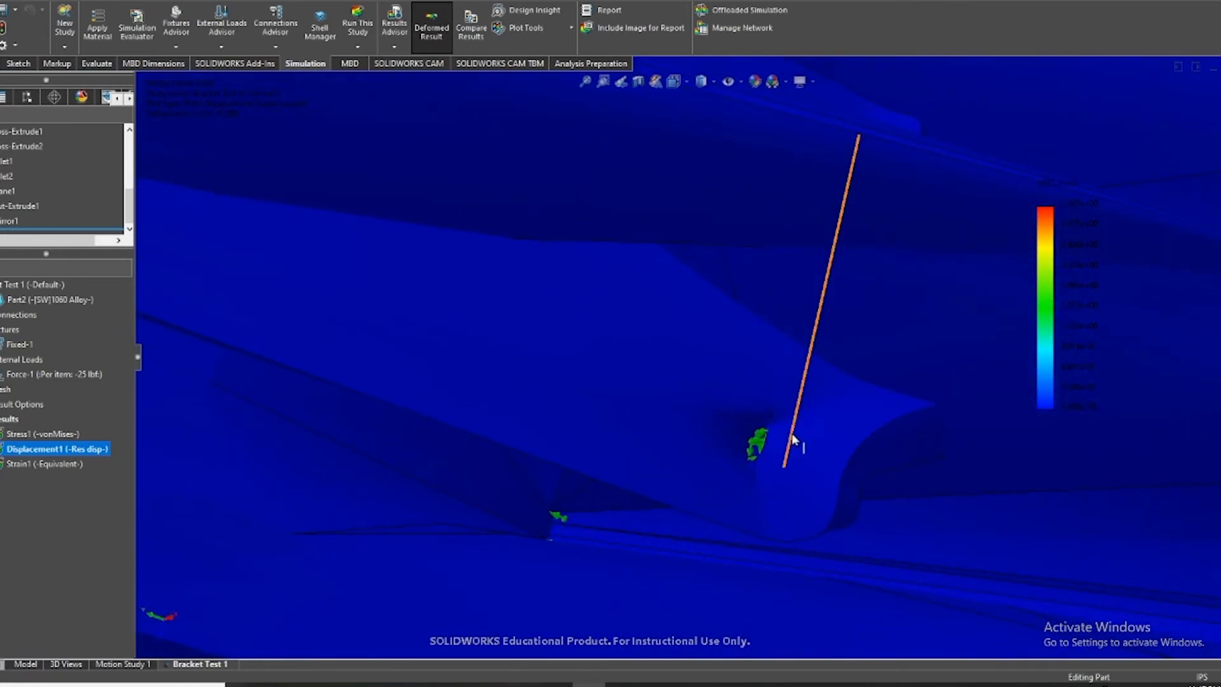
pyautogui.scroll(5, 747, 460)
pyautogui.moveTo(746, 479); pyautogui.dragTo(382, 394, button='middle')
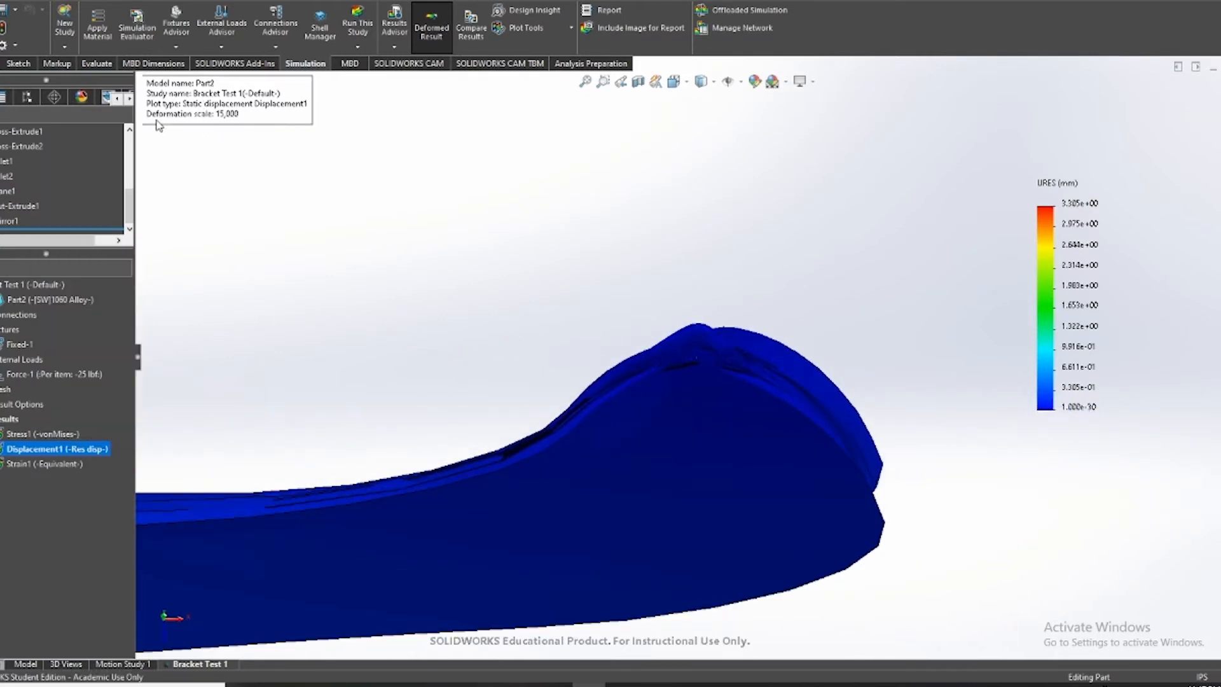
pyautogui.moveTo(231, 117); pyautogui.dragTo(233, 119)
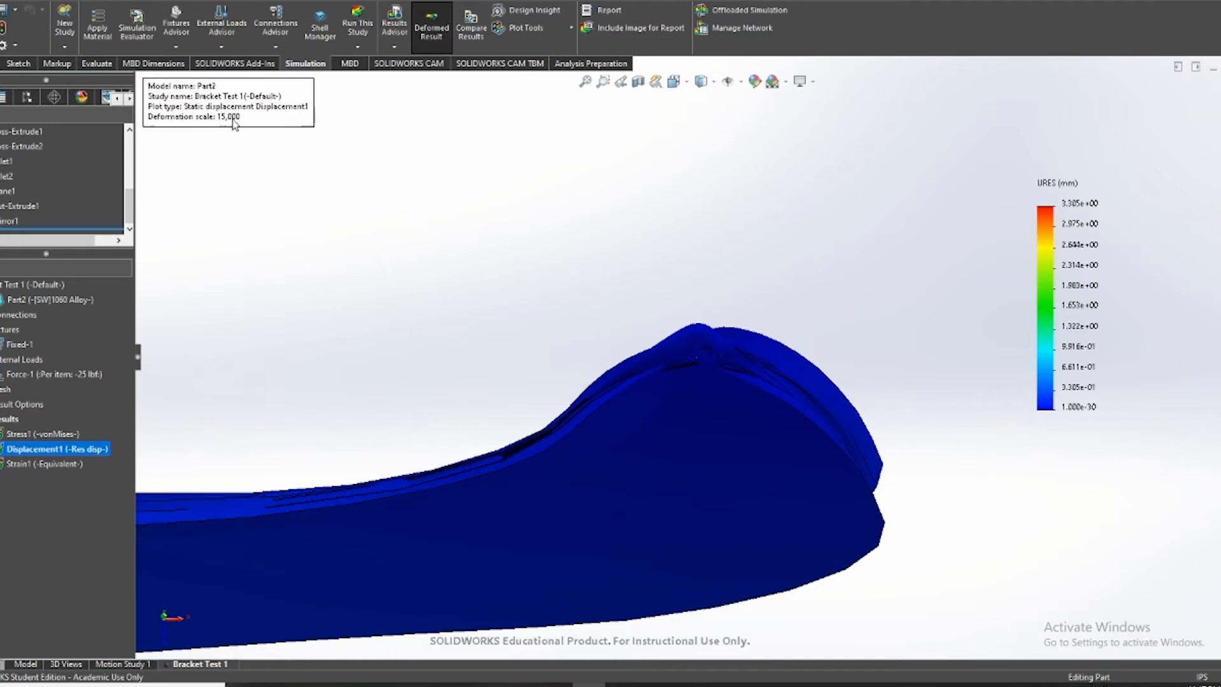
# Set the displacement plot's deformed shape to true scale
pyautogui.rightClick(57, 450)
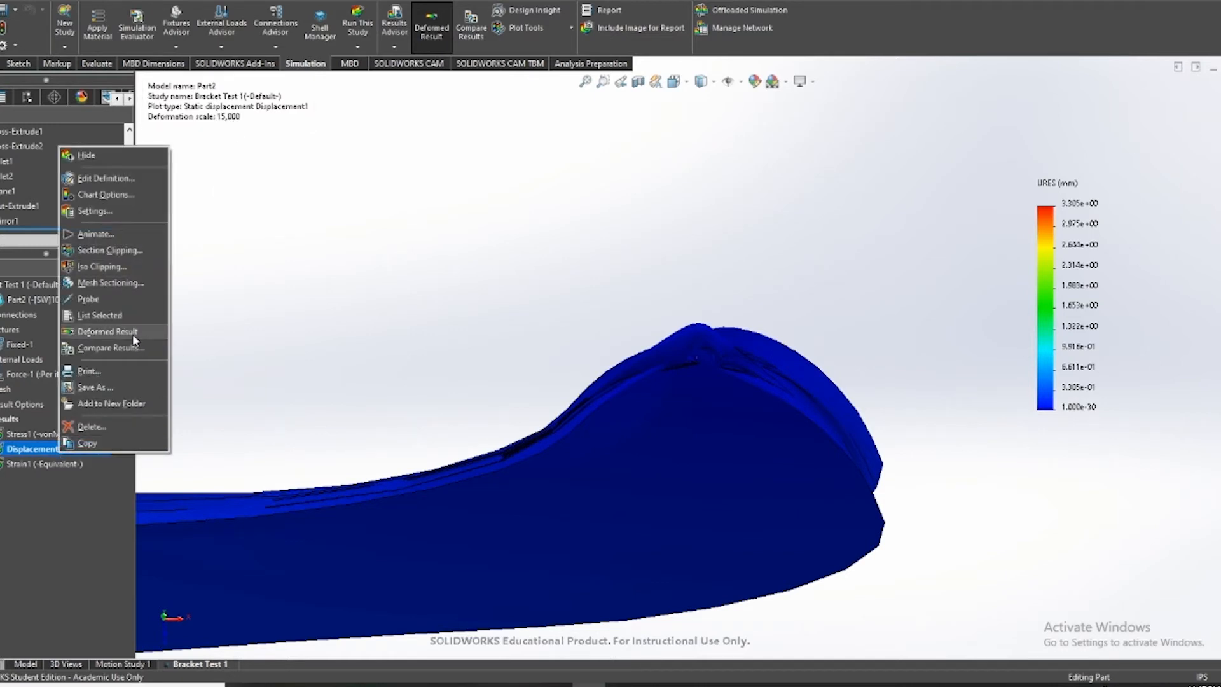
pyautogui.click(99, 210)
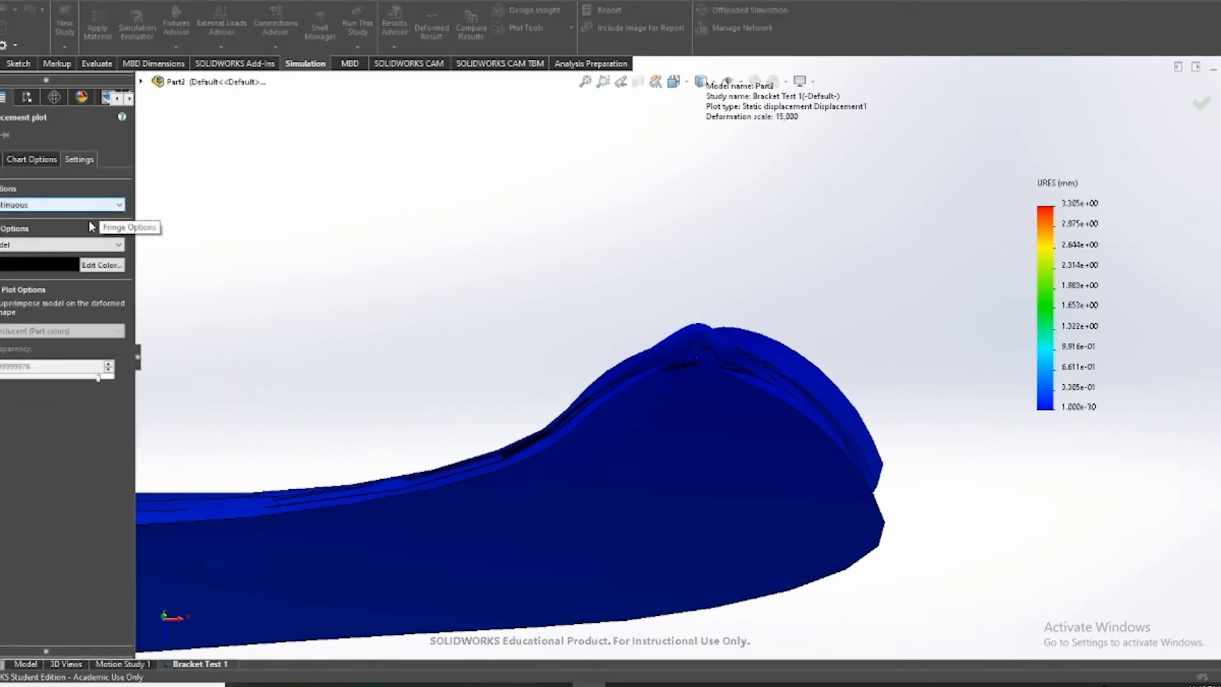
pyautogui.click(3, 160)
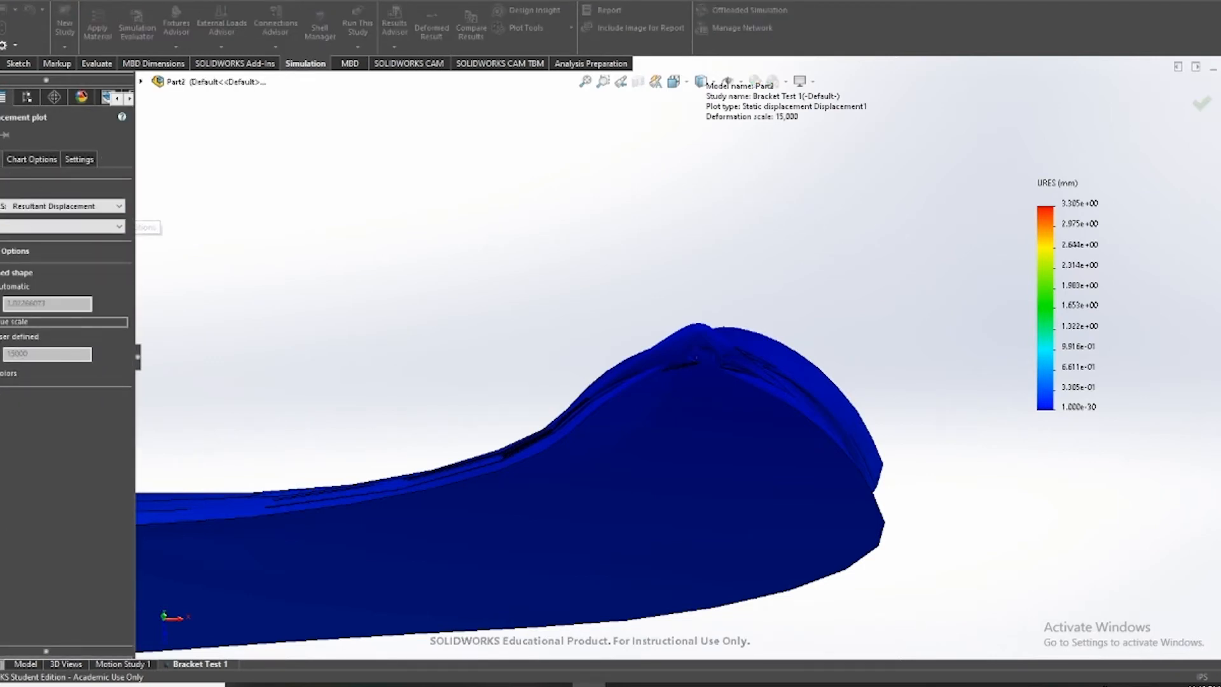
pyautogui.click(19, 337)
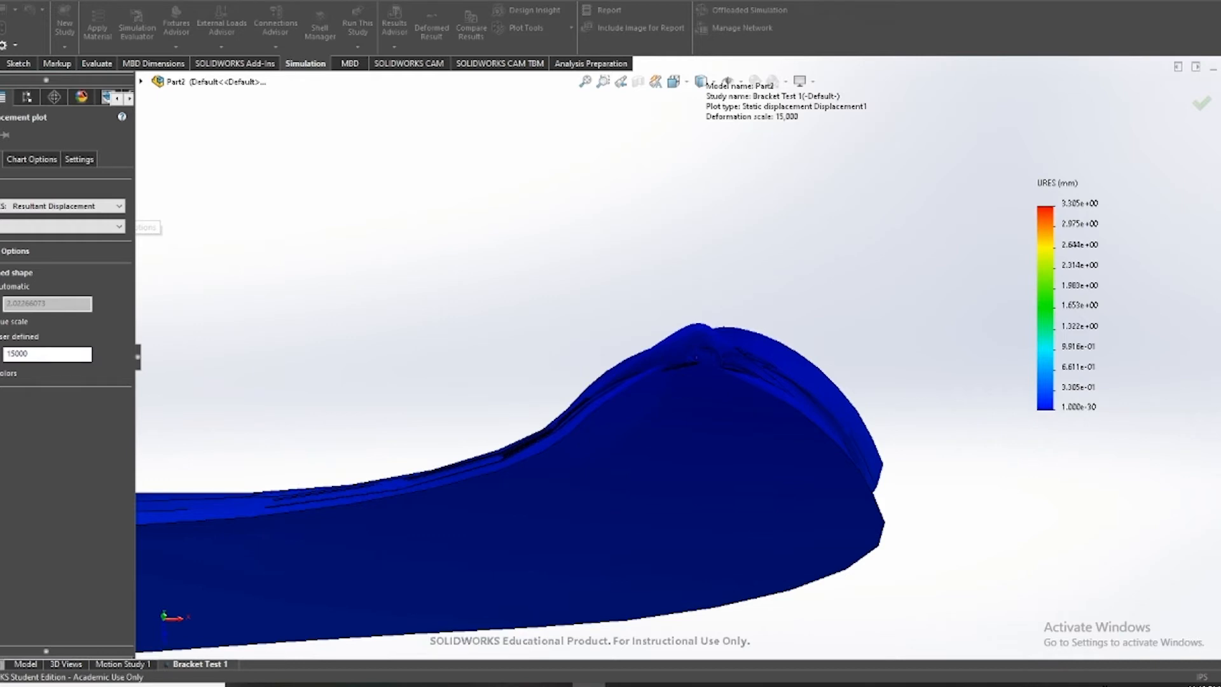
pyautogui.click(14, 321)
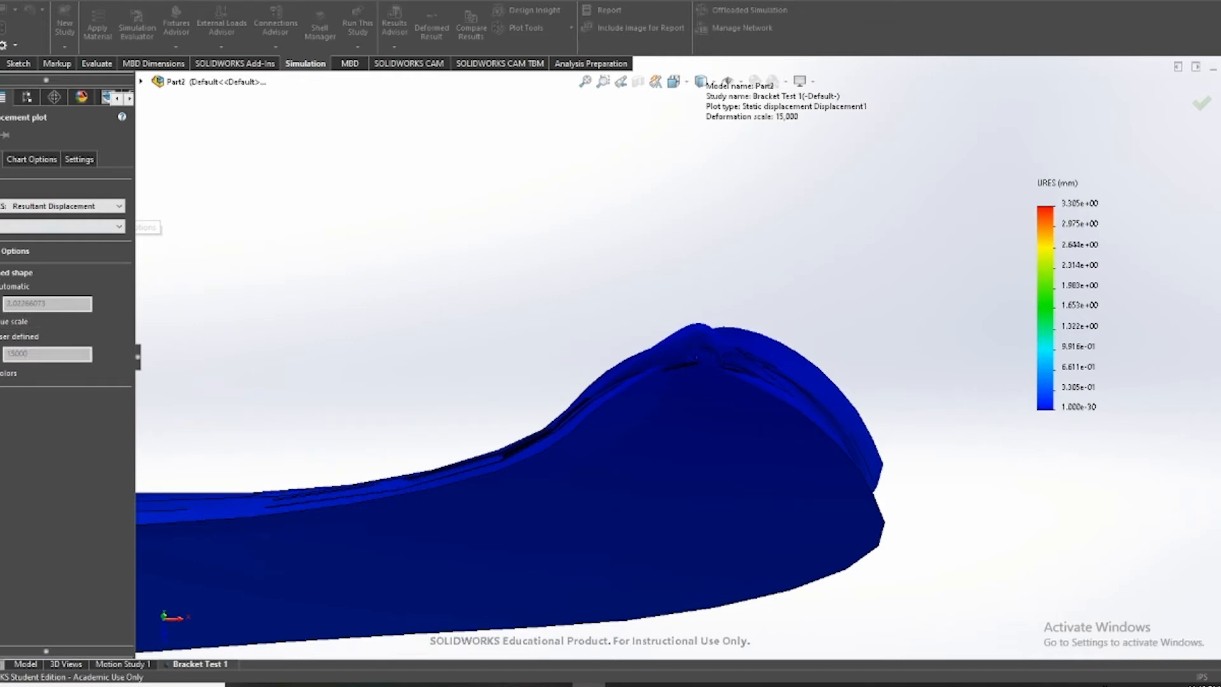
pyautogui.press('Return')
# Examine the bracket's true-scale displacement from the front and at an angle
pyautogui.scroll(-5, 675, 353)
pyautogui.scroll(-3, 646, 358)
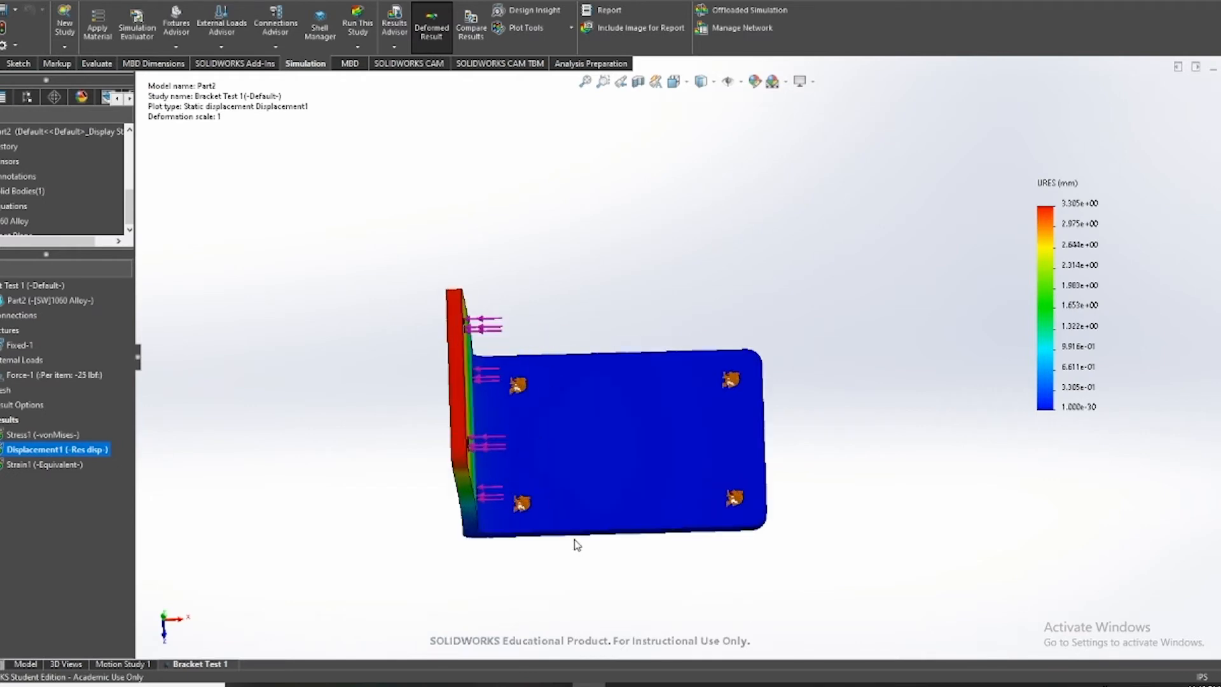
pyautogui.moveTo(562, 571); pyautogui.dragTo(553, 325, button='middle')
pyautogui.press('space')
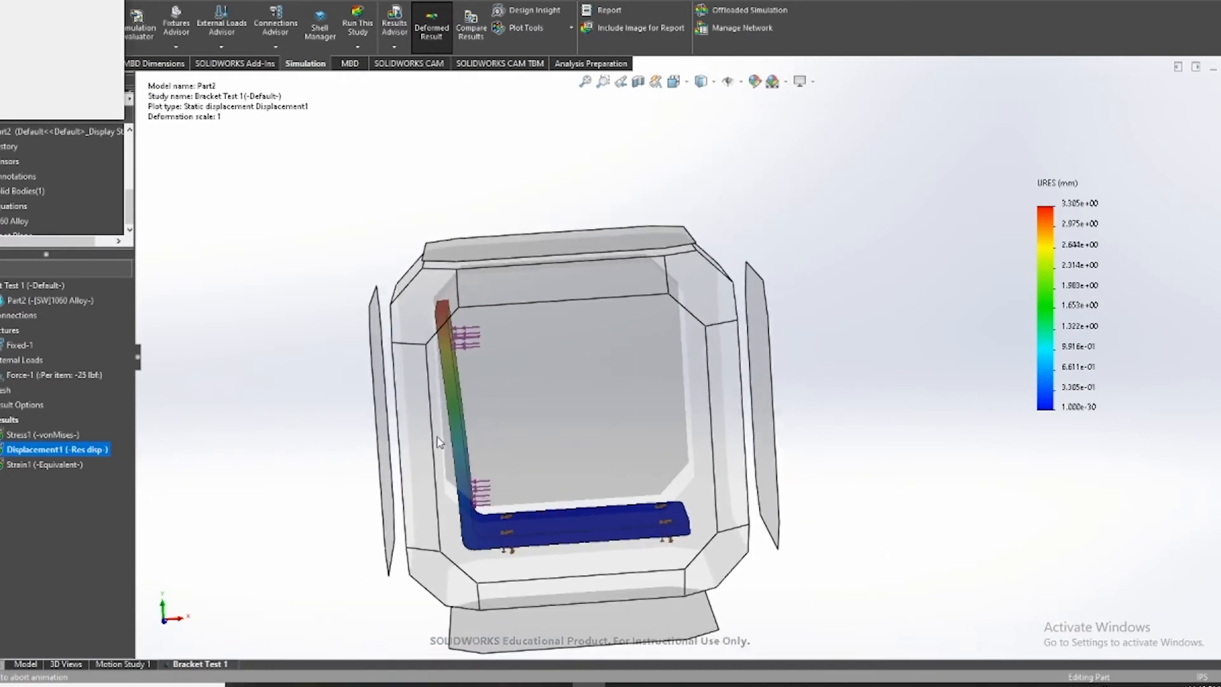
pyautogui.click(437, 444)
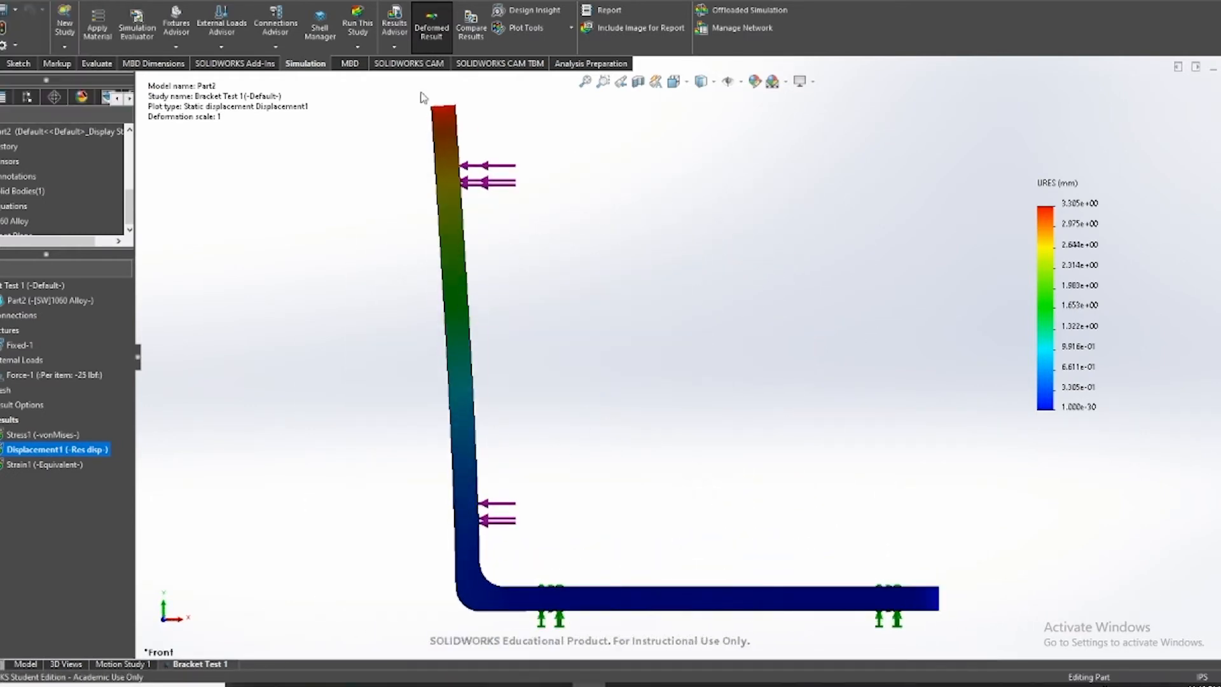
pyautogui.moveTo(705, 471); pyautogui.dragTo(625, 509, button='middle')
pyautogui.scroll(-1, 567, 513)
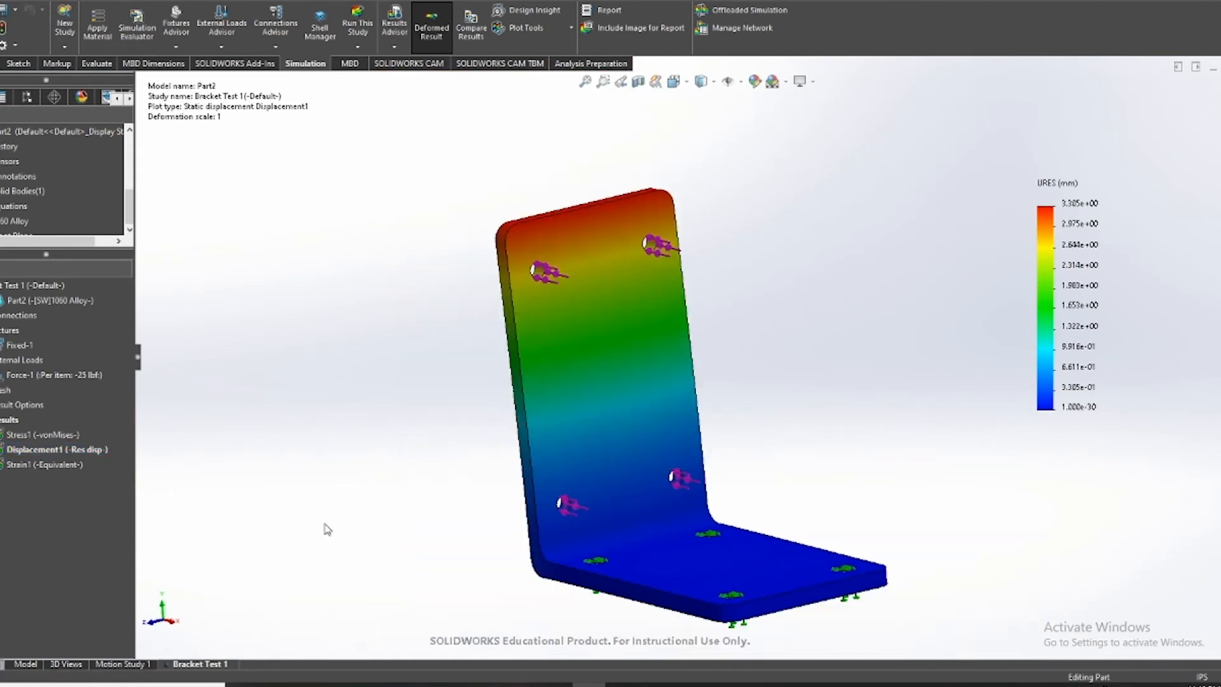
# Display the von Mises stress plot in place of the displacement plot
pyautogui.rightClick(100, 453)
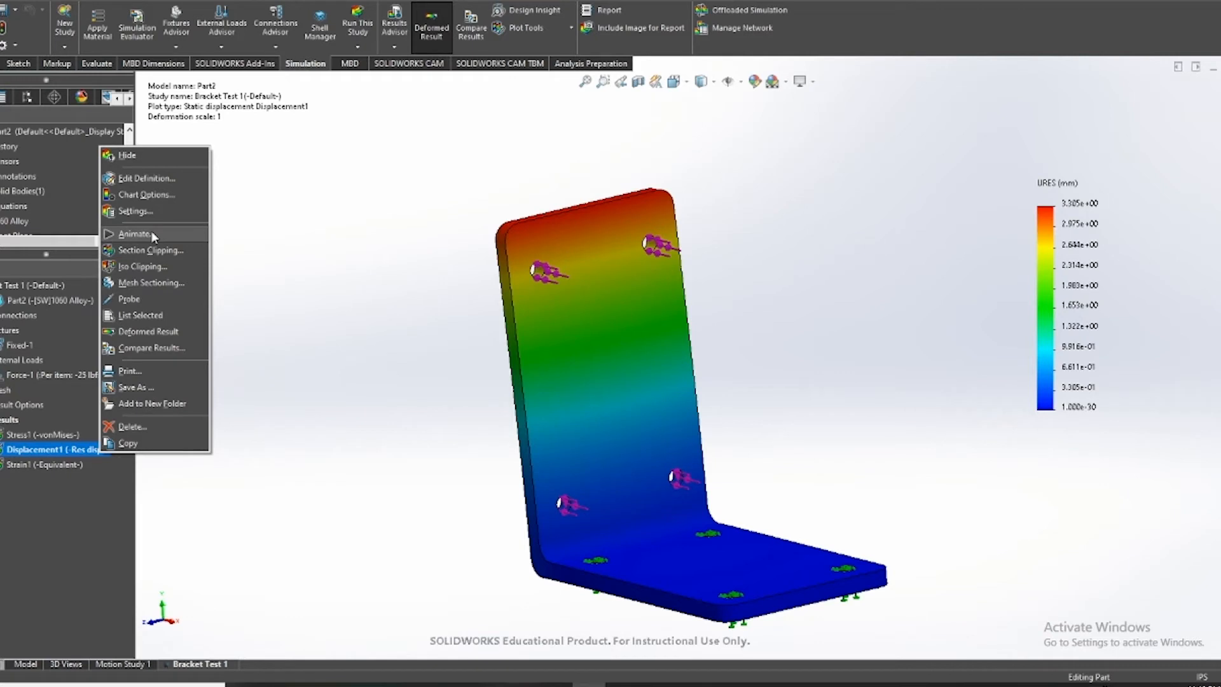
pyautogui.doubleClick(25, 437)
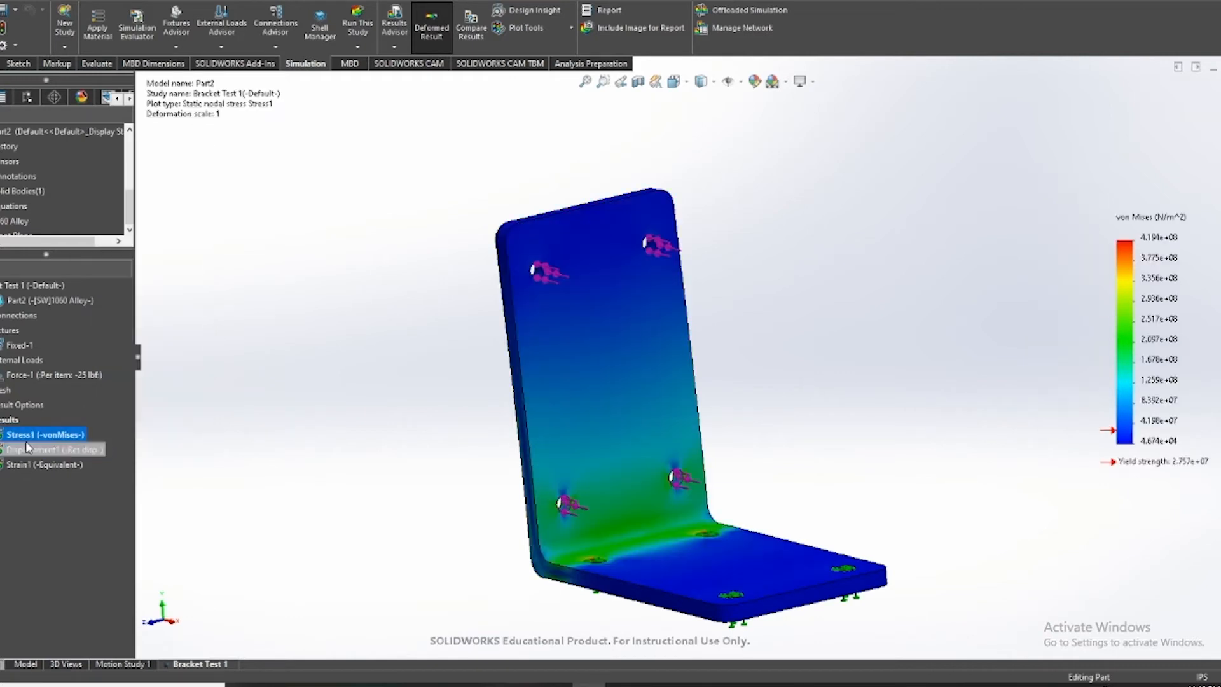
pyautogui.scroll(-3, 687, 553)
pyautogui.rightClick(688, 525)
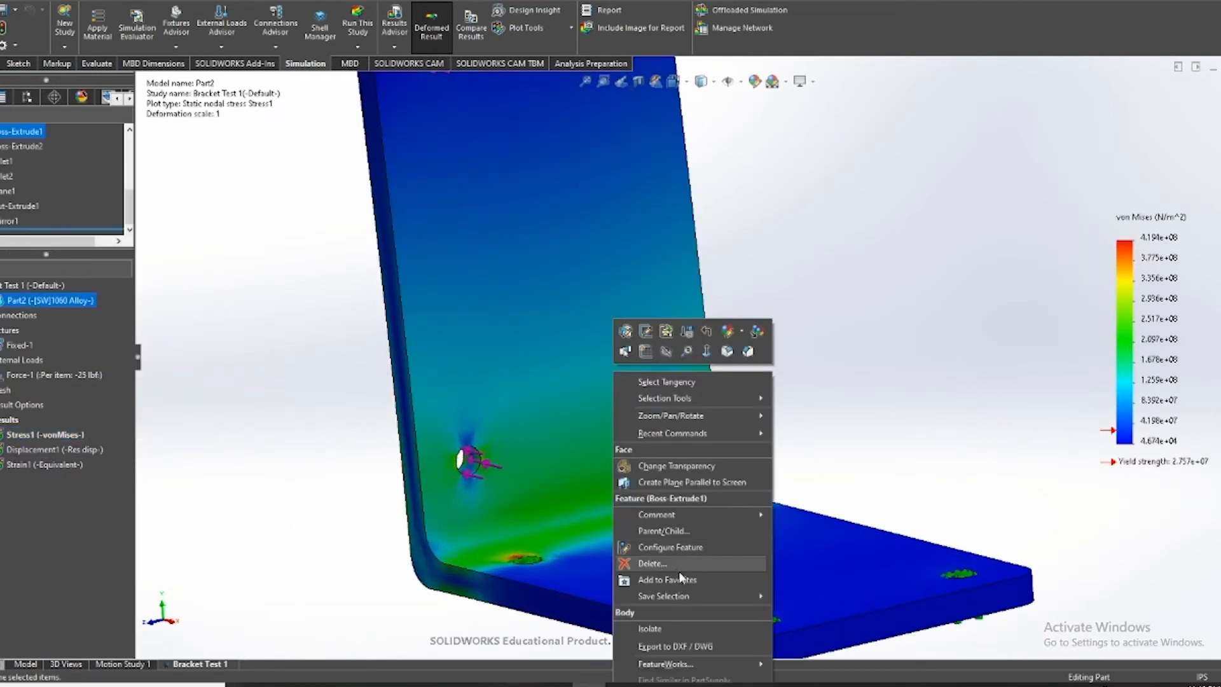
pyautogui.click(481, 449)
pyautogui.click(442, 335)
pyautogui.rightClick(440, 335)
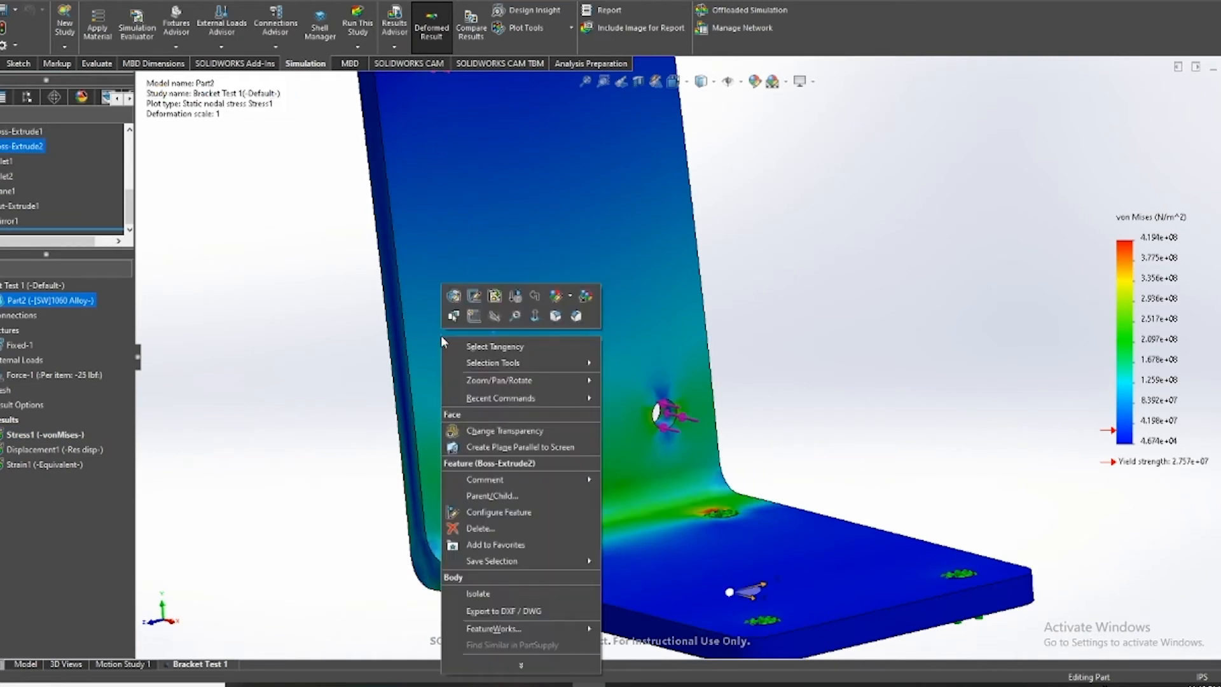
pyautogui.click(178, 449)
# Section-clip the von Mises stress plot along the Front Plane, shift the cut into the bracket and examine the exposed stress
pyautogui.rightClick(70, 437)
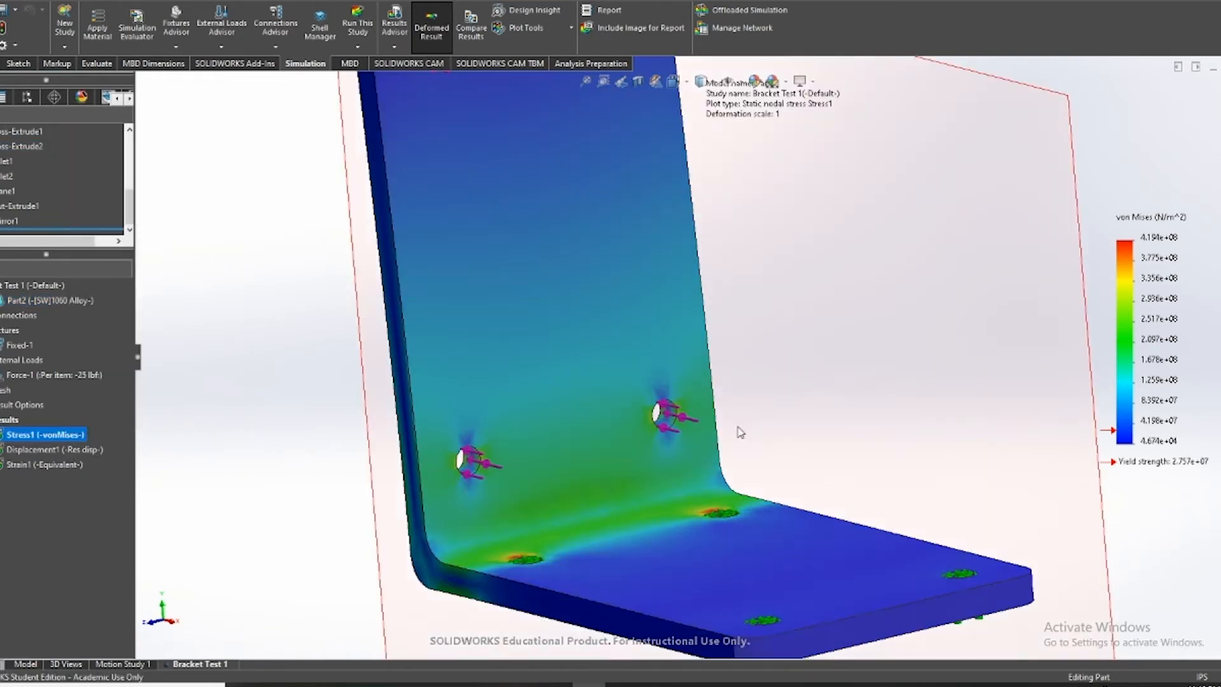
pyautogui.scroll(5, 629, 431)
pyautogui.moveTo(738, 348); pyautogui.dragTo(685, 359, button='middle')
pyautogui.moveTo(608, 485); pyautogui.dragTo(656, 485)
pyautogui.moveTo(741, 474); pyautogui.dragTo(837, 470, button='middle')
pyautogui.scroll(-6, 610, 486)
pyautogui.scroll(3, 716, 278)
pyautogui.scroll(-3, 738, 162)
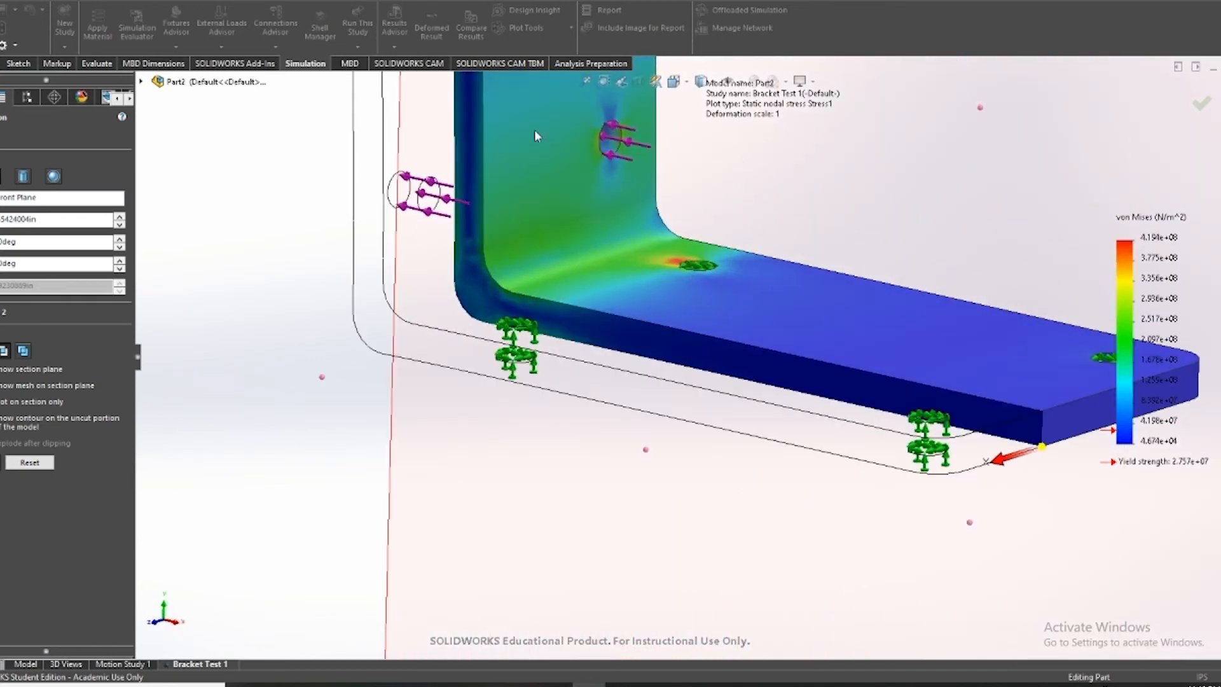
pyautogui.scroll(-3, 535, 133)
pyautogui.scroll(4, 744, 248)
pyautogui.scroll(-3, 770, 166)
pyautogui.moveTo(818, 438); pyautogui.dragTo(837, 460, button='middle')
pyautogui.scroll(3, 920, 544)
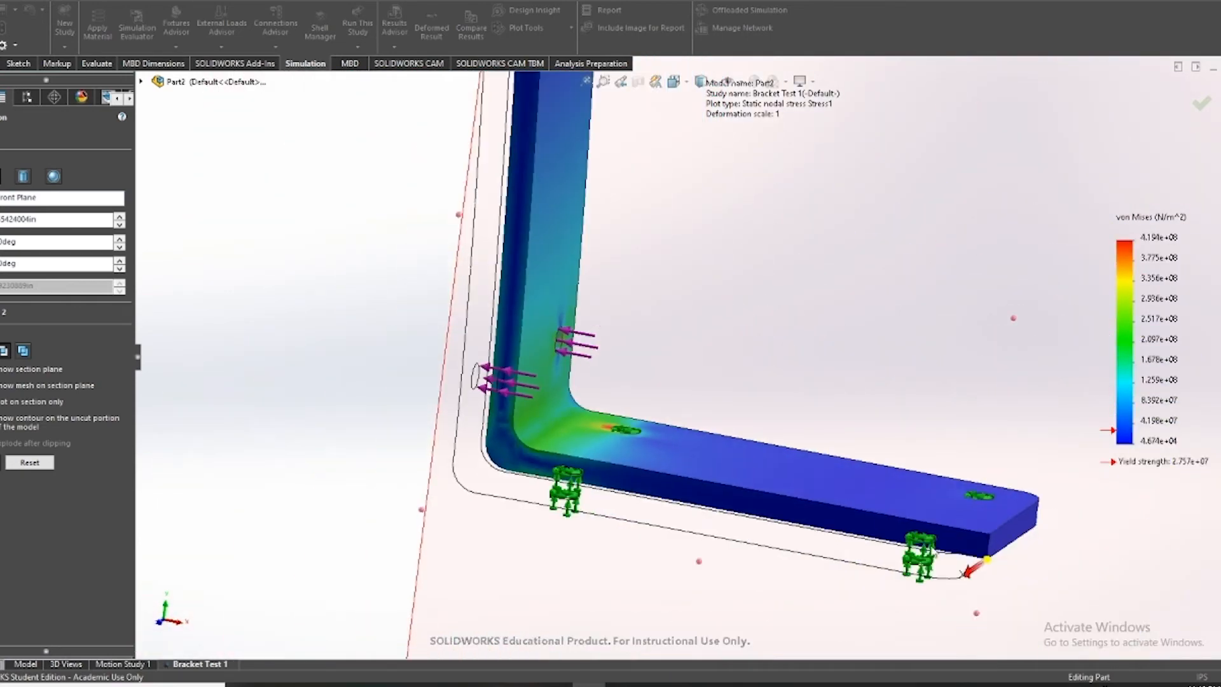
# Move the section plane through the bracket and out past its near edge, dismissing the low disk space notice
pyautogui.moveTo(966, 576); pyautogui.dragTo(1116, 486)
pyautogui.moveTo(989, 559); pyautogui.dragTo(930, 598)
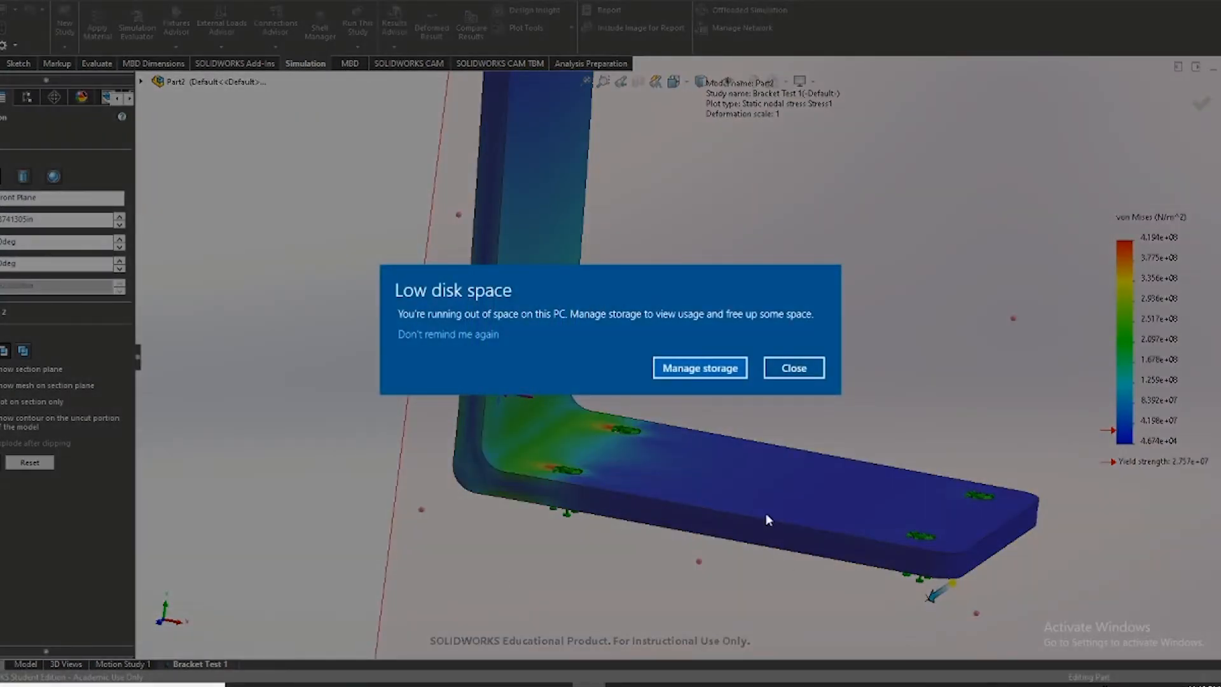
pyautogui.click(783, 364)
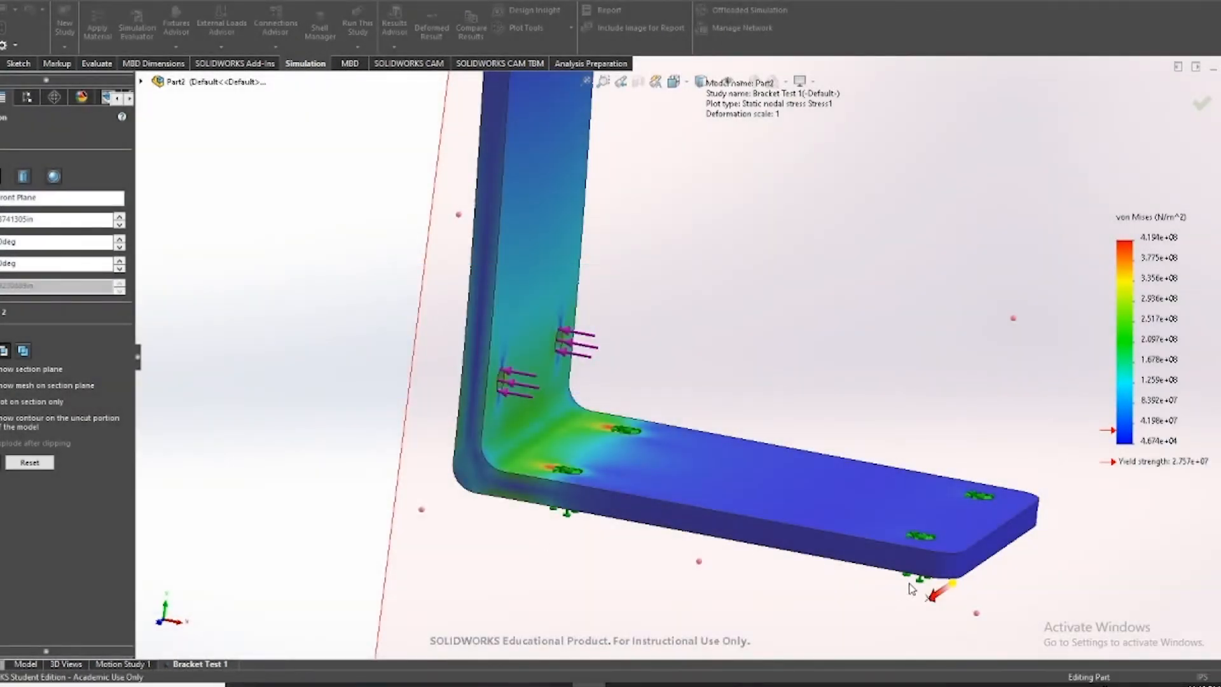
pyautogui.moveTo(930, 595); pyautogui.dragTo(722, 646)
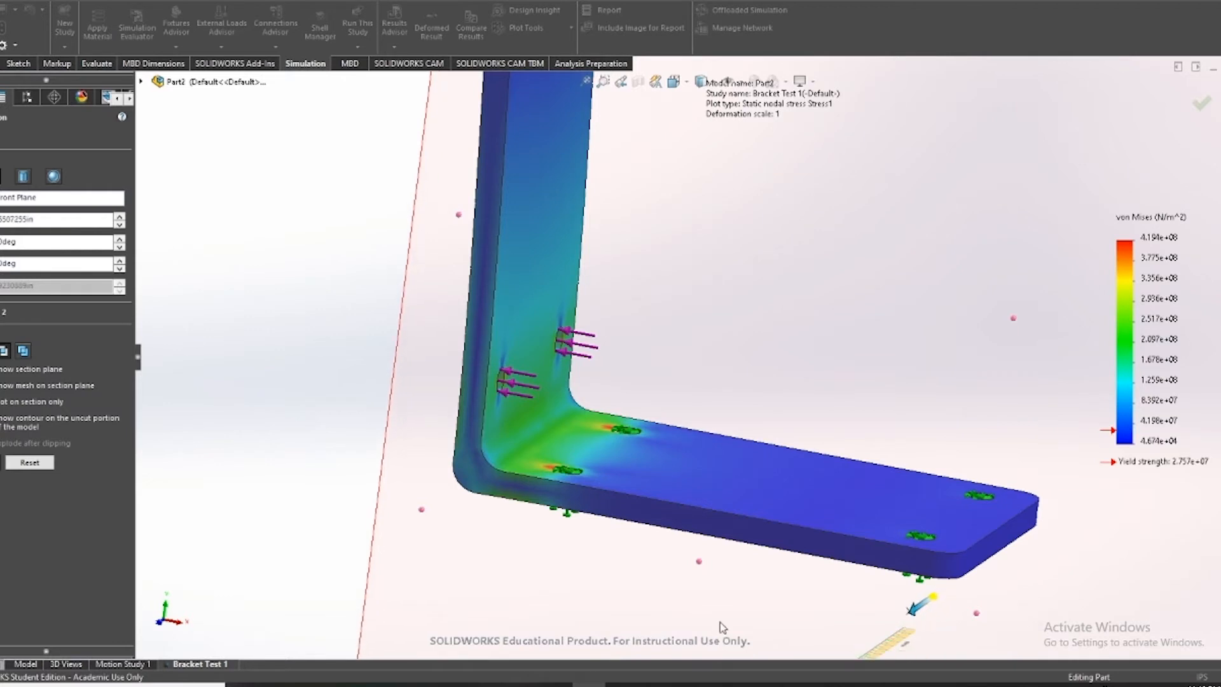
# Move the section plane back into the bracket and examine the stress through the bend and around the fixed hole
pyautogui.scroll(5, 767, 520)
pyautogui.moveTo(750, 454); pyautogui.dragTo(1021, 324)
pyautogui.scroll(-6, 699, 407)
pyautogui.scroll(-4, 591, 375)
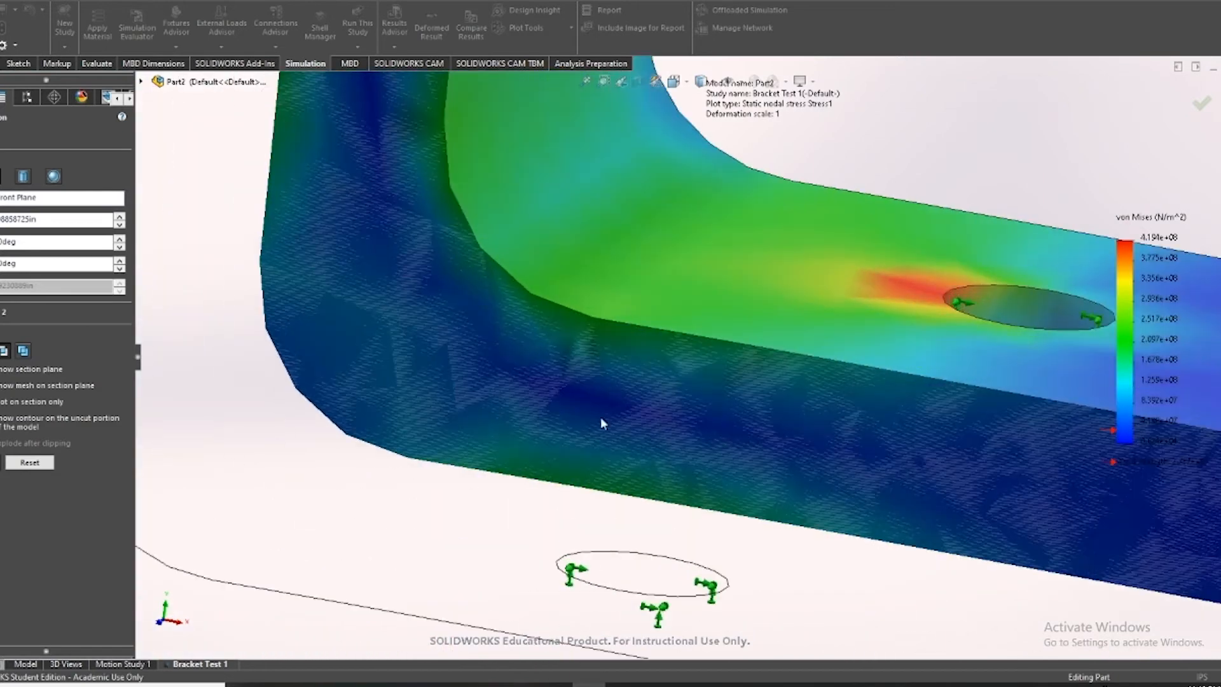
pyautogui.scroll(-2, 800, 448)
pyautogui.scroll(6, 810, 411)
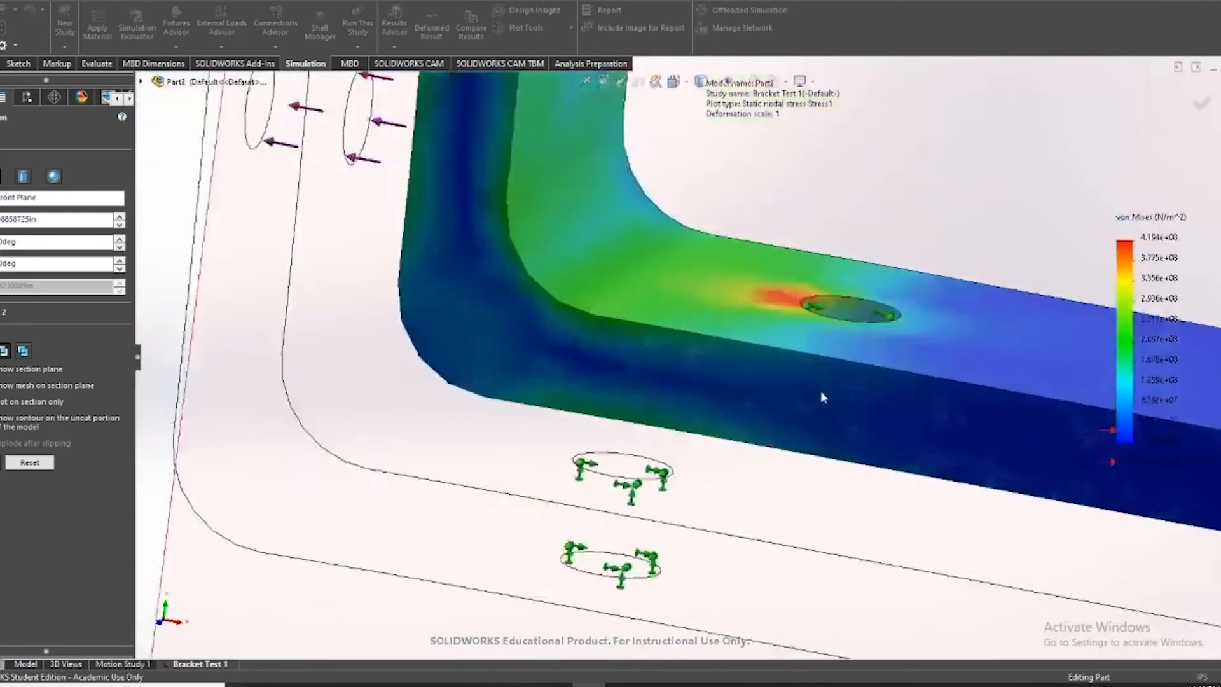
pyautogui.scroll(6, 764, 331)
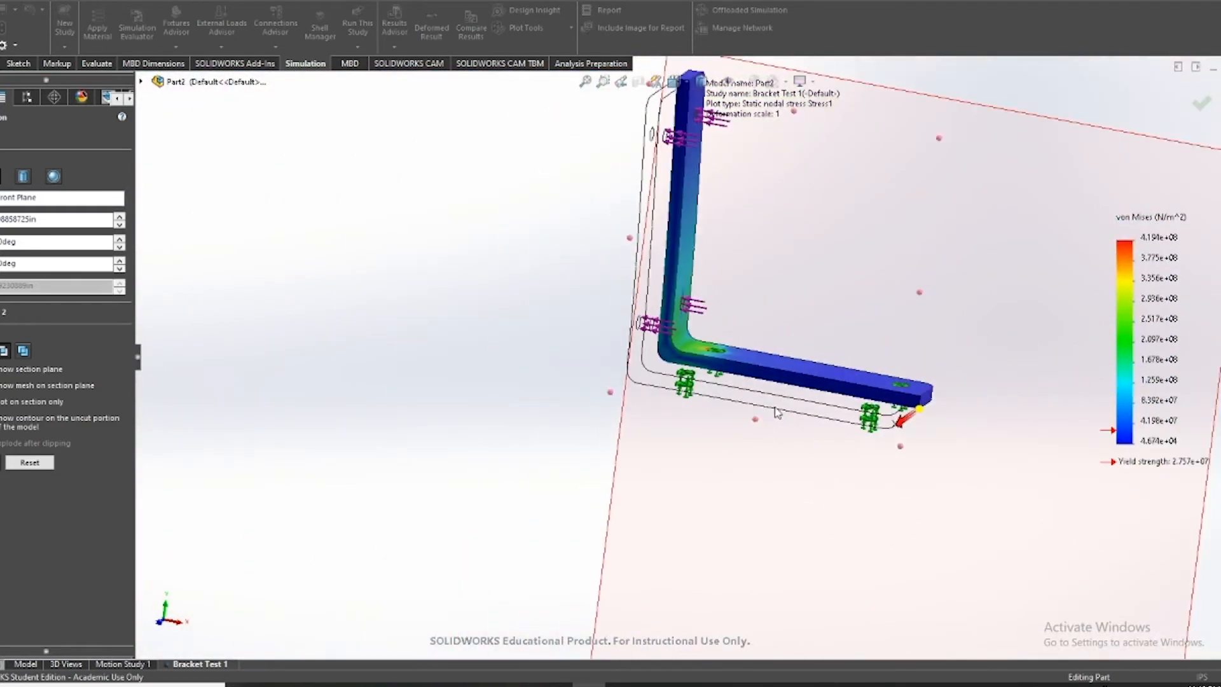
# Cancel the section clipping and view the von Mises stress on the whole bracket
pyautogui.moveTo(896, 421); pyautogui.dragTo(901, 417)
pyautogui.press('Escape')
pyautogui.scroll(-3, 930, 393)
pyautogui.moveTo(916, 388); pyautogui.dragTo(815, 361, button='middle')
pyautogui.scroll(3, 816, 360)
pyautogui.scroll(3, 738, 313)
pyautogui.scroll(-3, 653, 312)
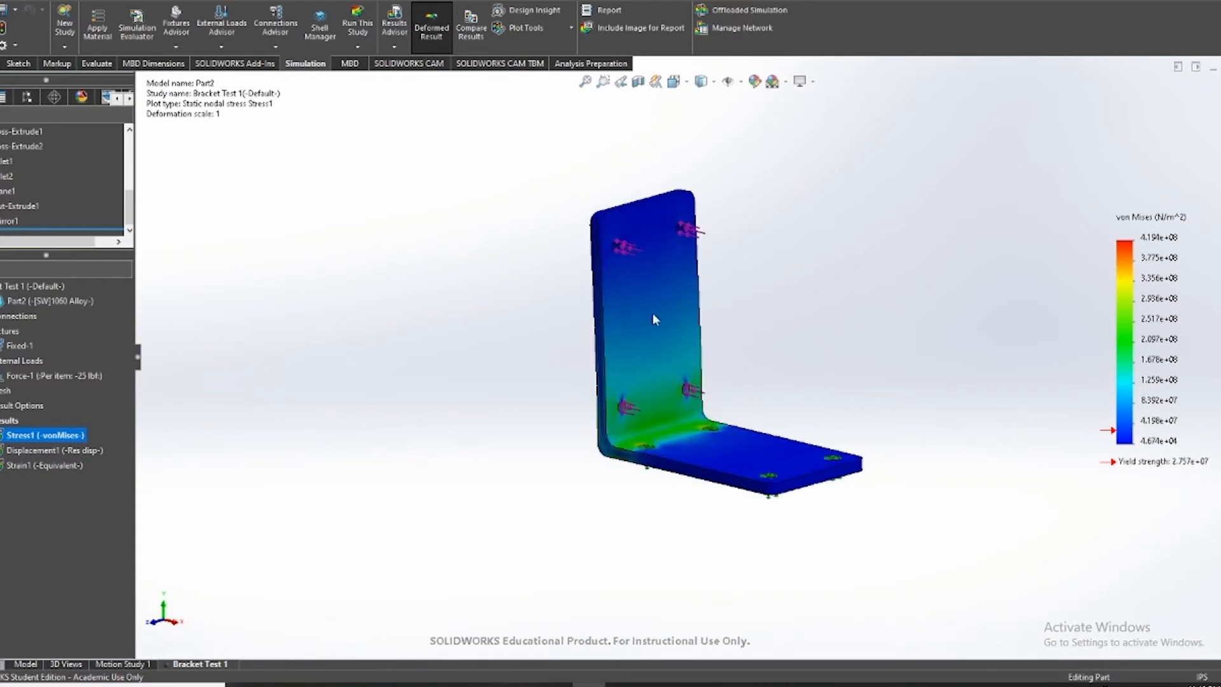
# Switch to the hexagonal axle part and look over its full length
pyautogui.moveTo(528, 684)
pyautogui.click(450, 626)
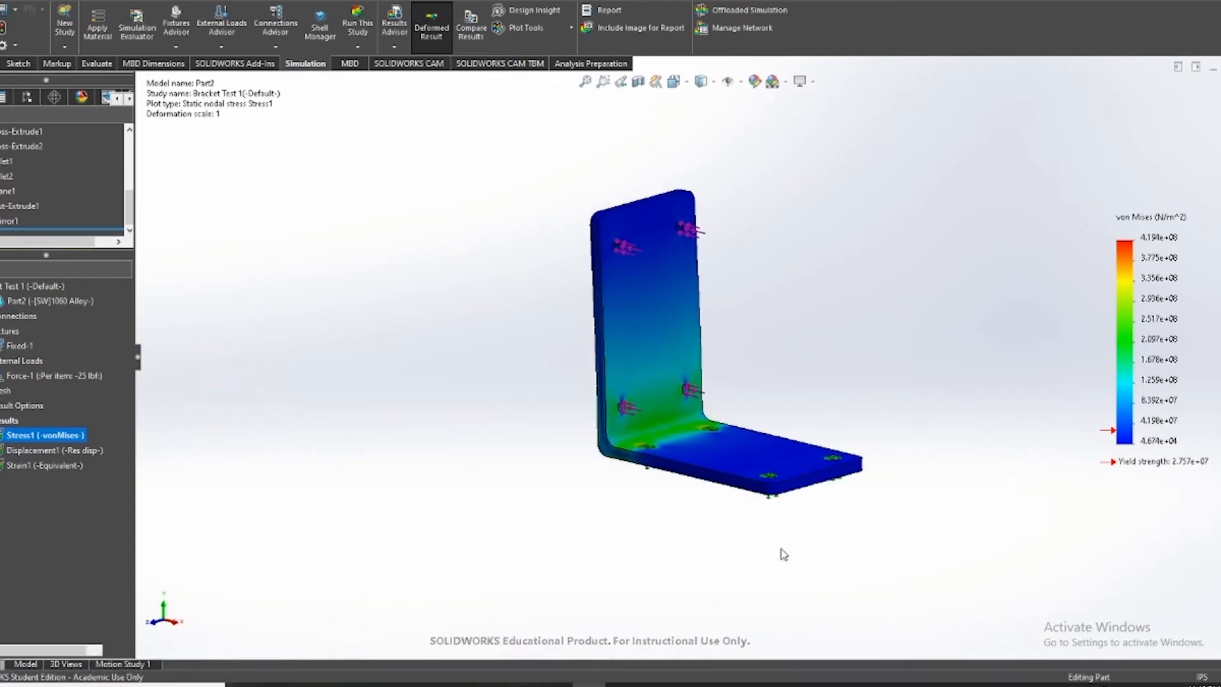
pyautogui.moveTo(679, 467)
pyautogui.mouseDown(button='middle')
pyautogui.moveTo(632, 463)
pyautogui.moveTo(671, 486)
pyautogui.mouseUp(button='middle')
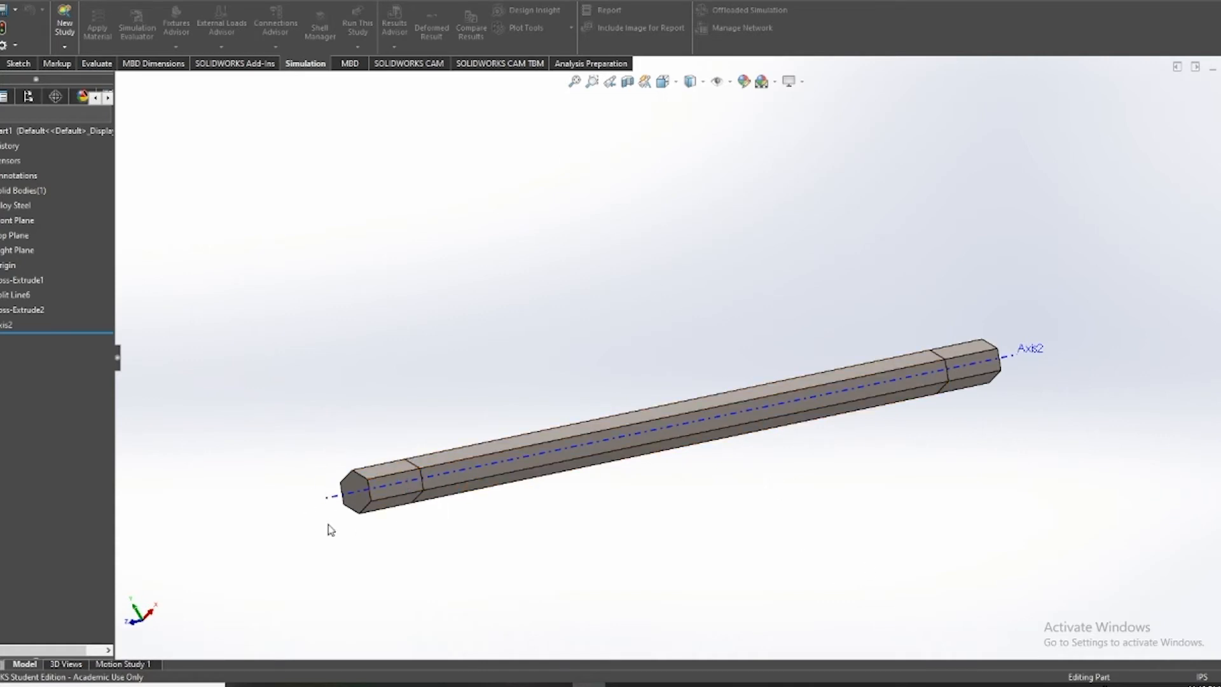
pyautogui.scroll(-3, 311, 526)
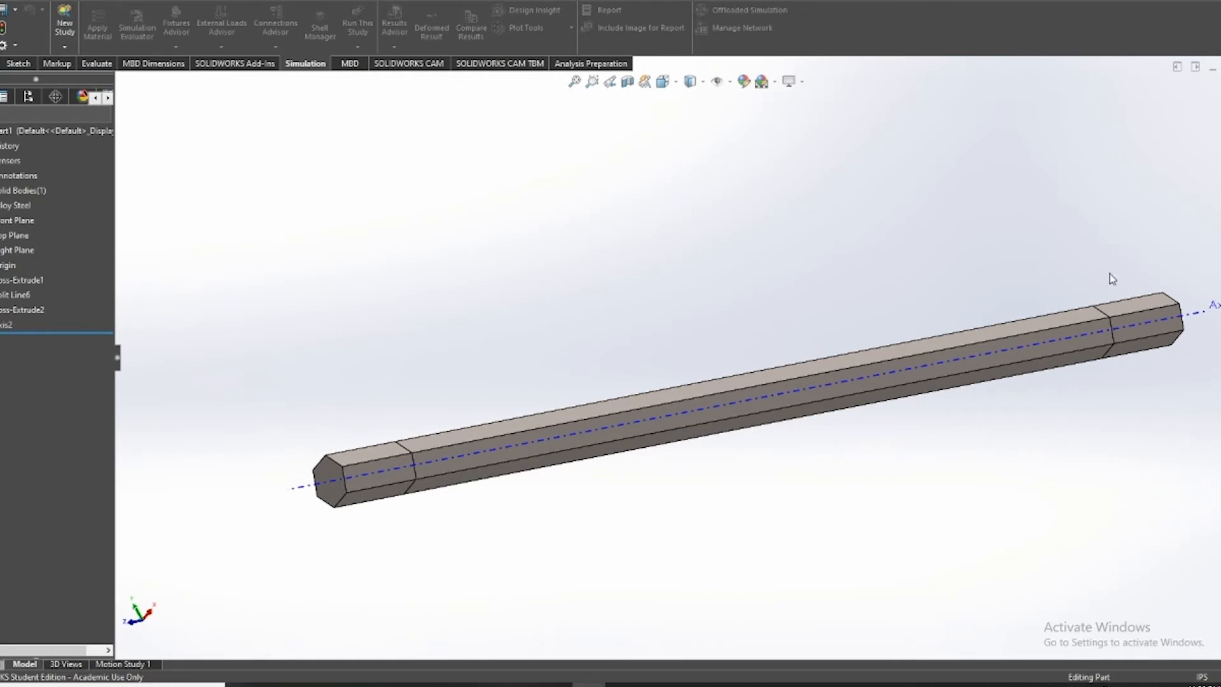
pyautogui.scroll(2, 766, 437)
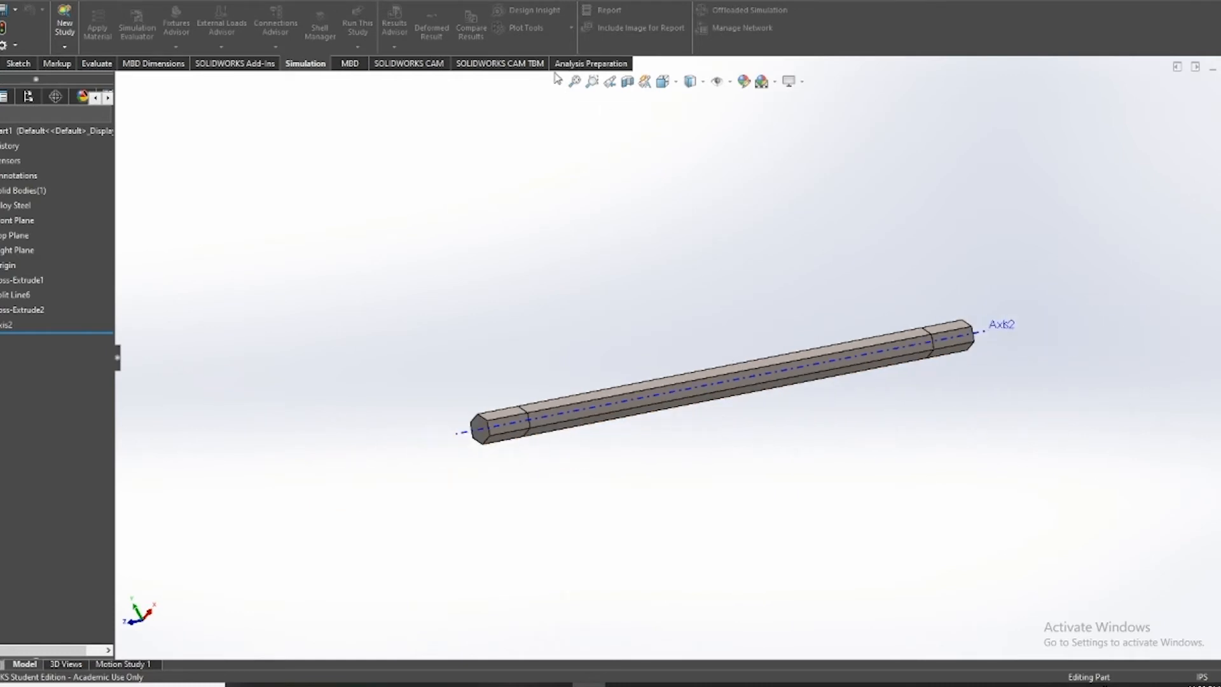
# Create a static study named "Hex Axel test 1" for the hexagonal axle
pyautogui.click(60, 29)
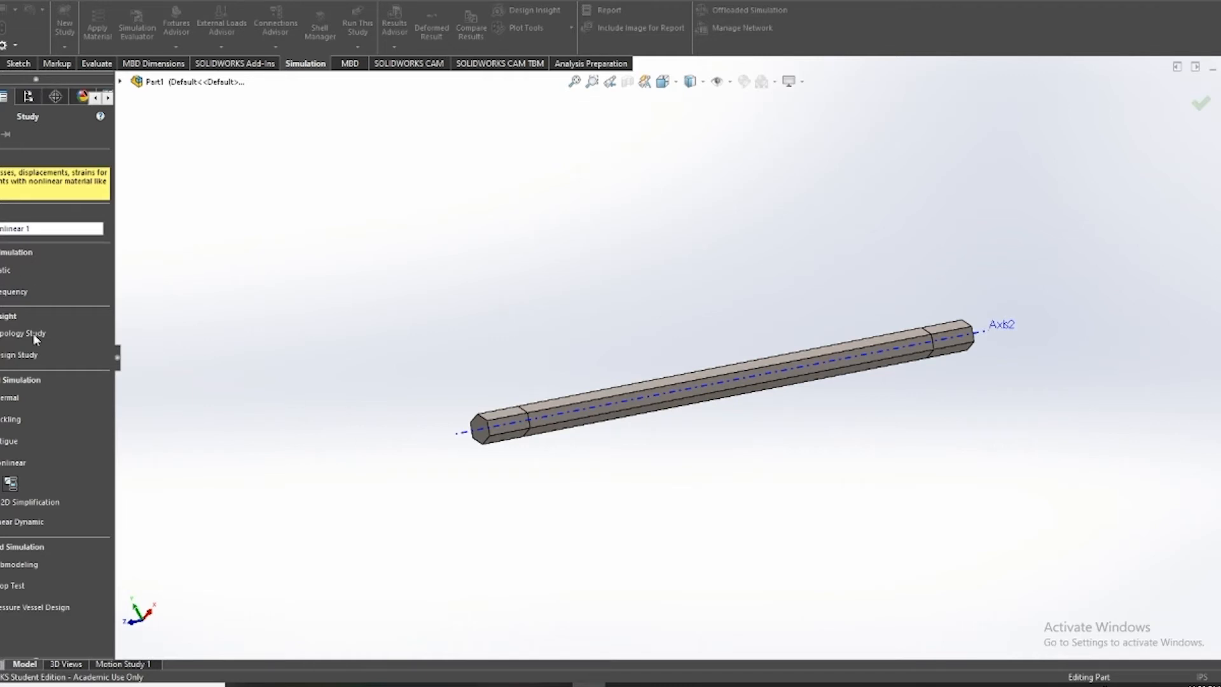
pyautogui.click(10, 270)
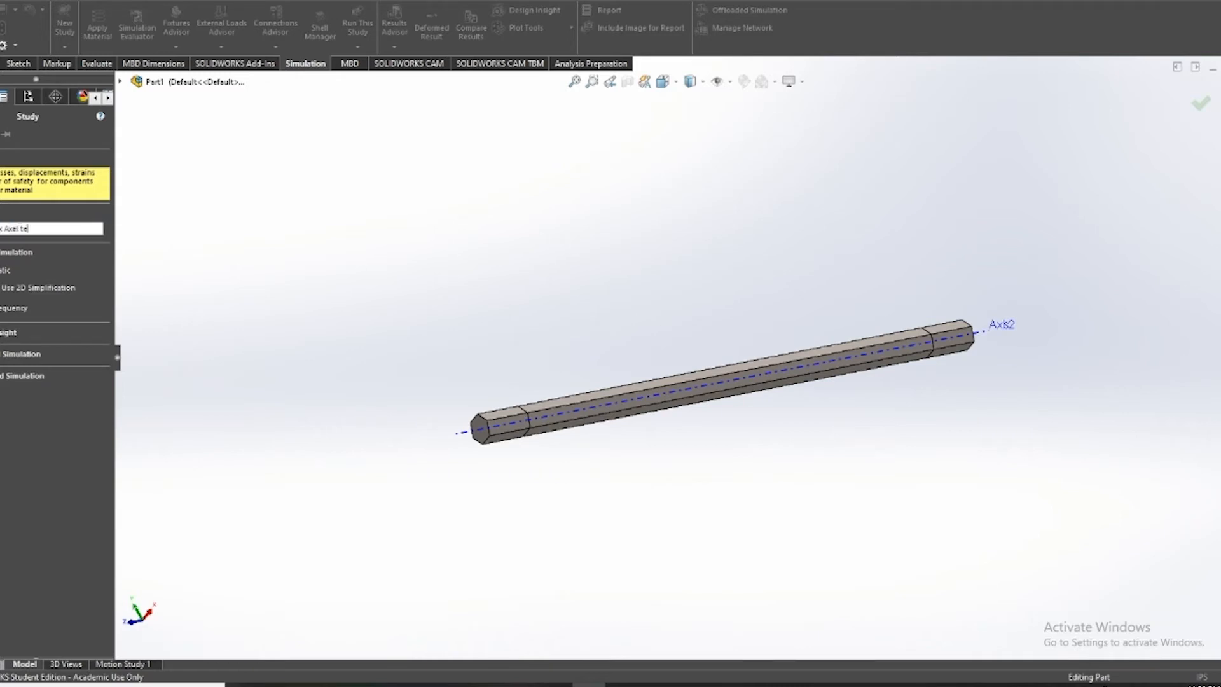
pyautogui.press('Return')
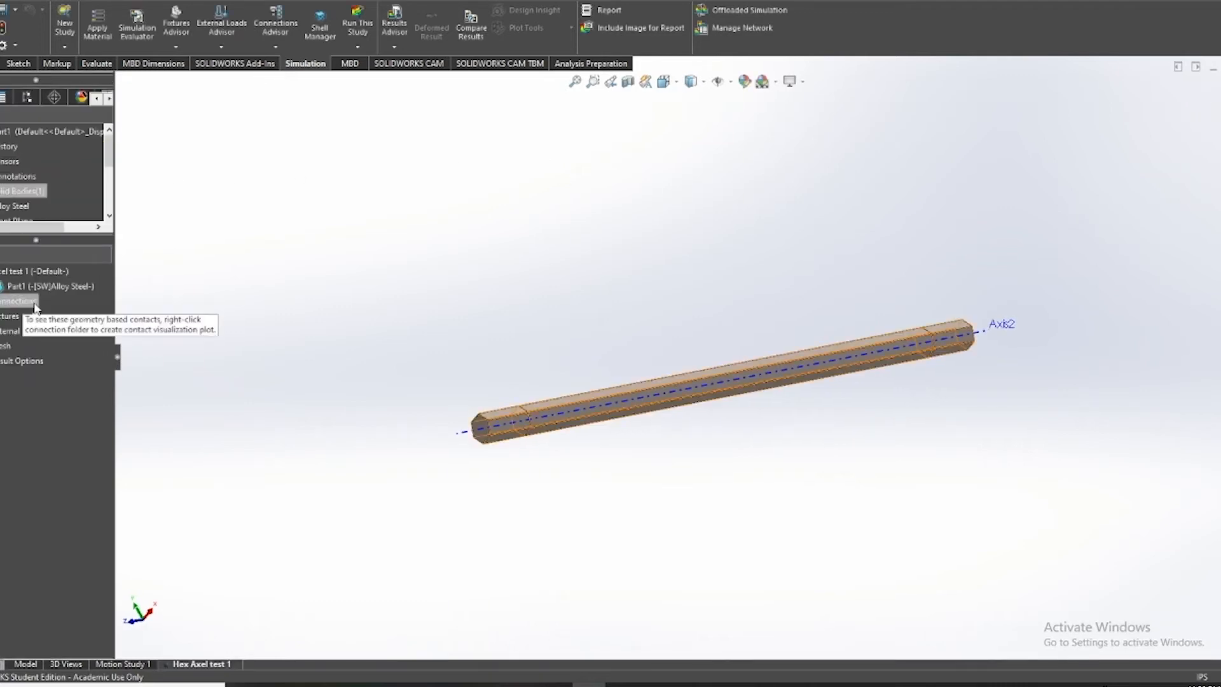
# Hide the hexagonal axle's solid body through the first boss extrusion
pyautogui.scroll(-5, 888, 346)
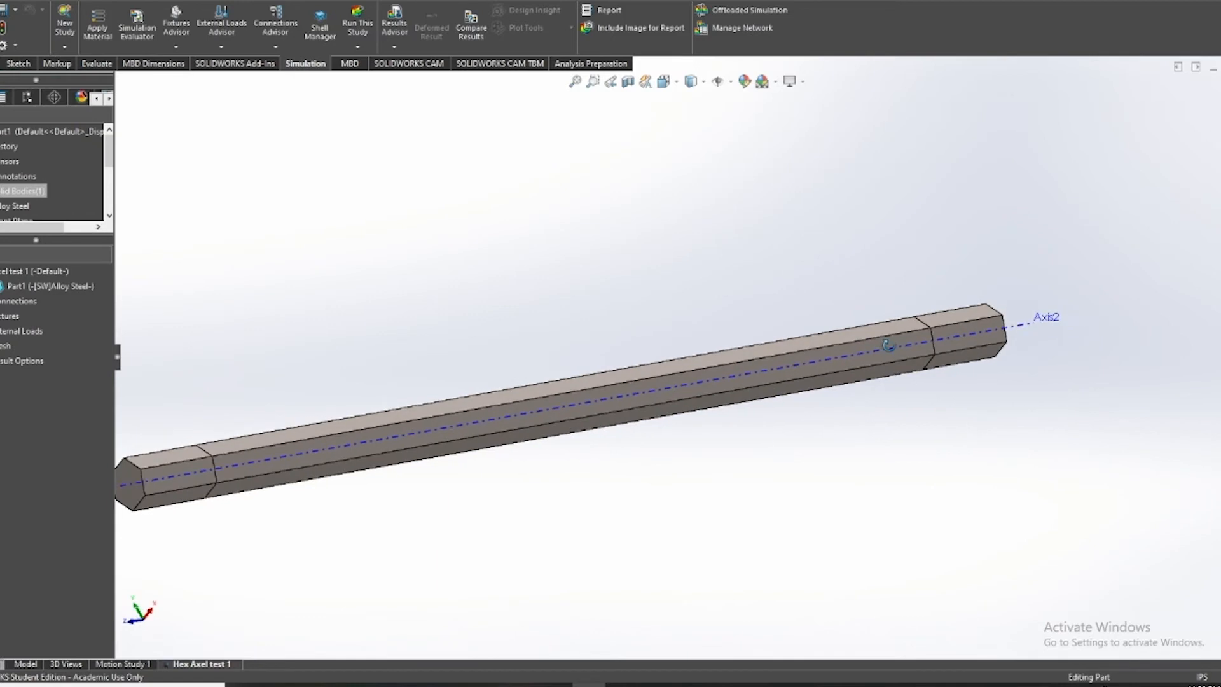
pyautogui.scroll(2, 700, 445)
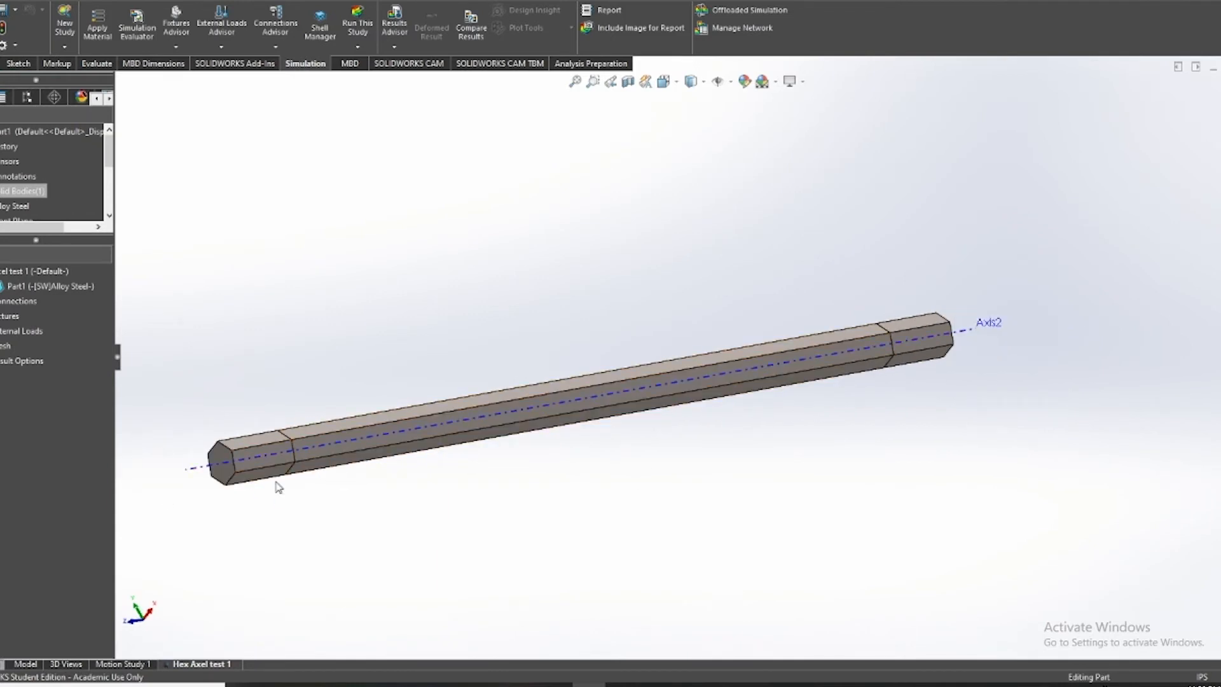
pyautogui.scroll(-3, 31, 193)
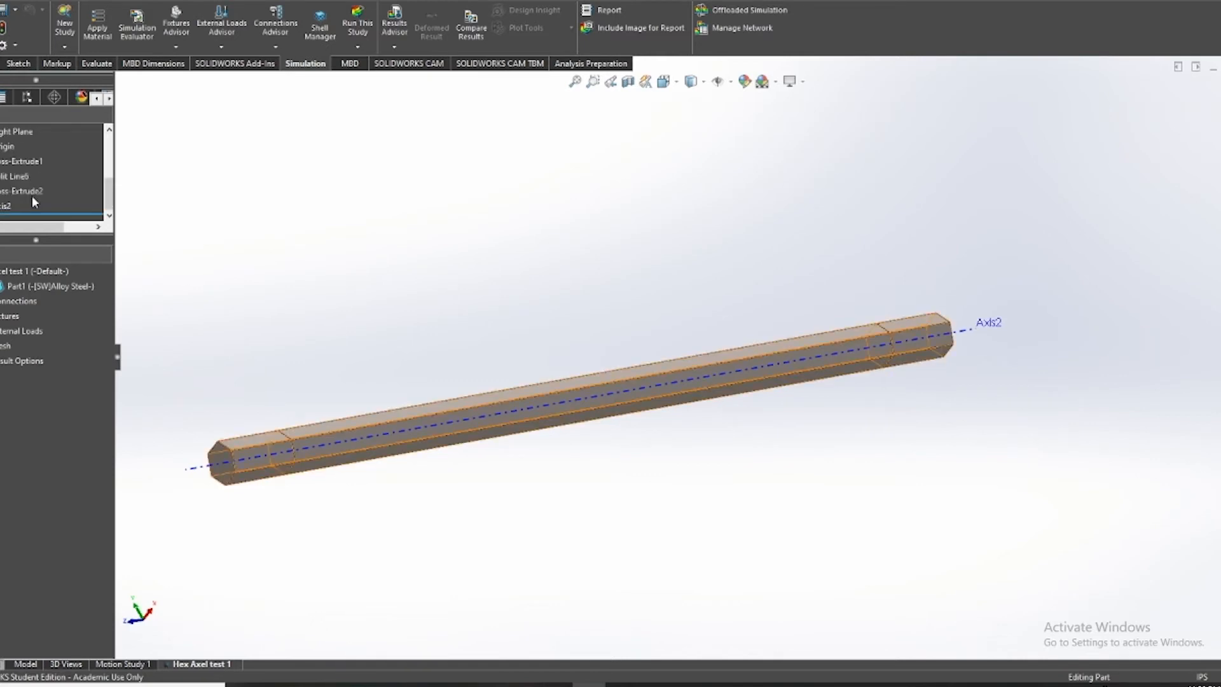
pyautogui.rightClick(29, 160)
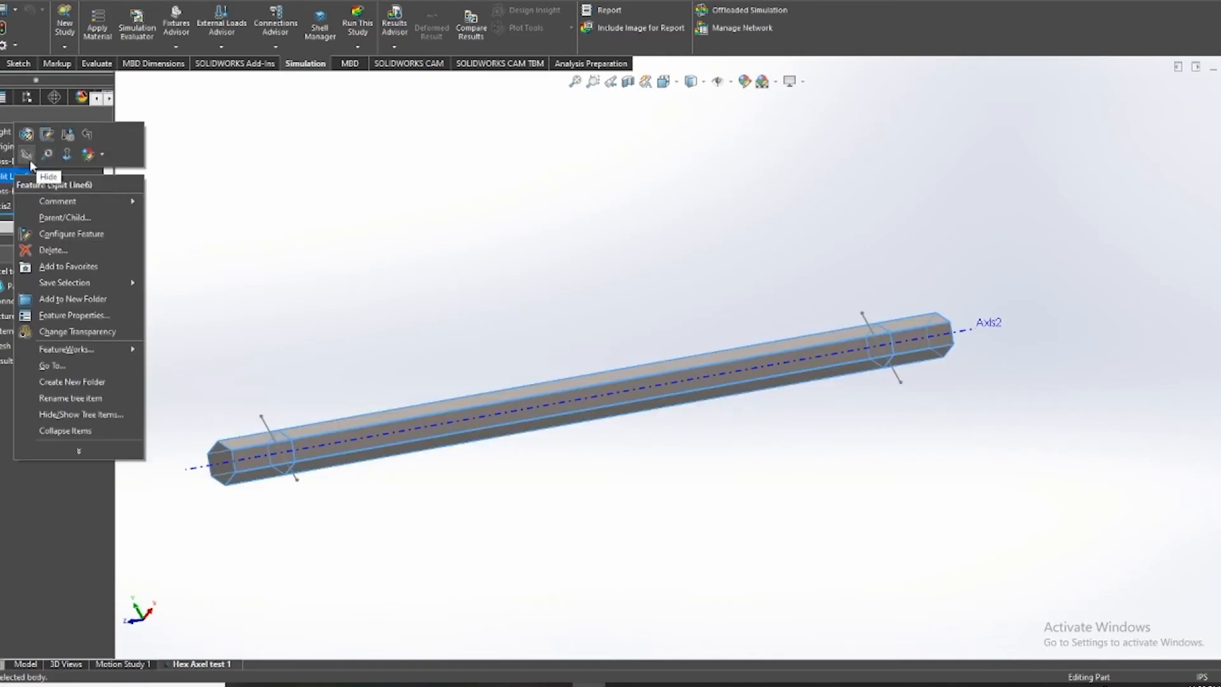
pyautogui.click(31, 160)
pyautogui.rightClick(30, 161)
pyautogui.click(41, 147)
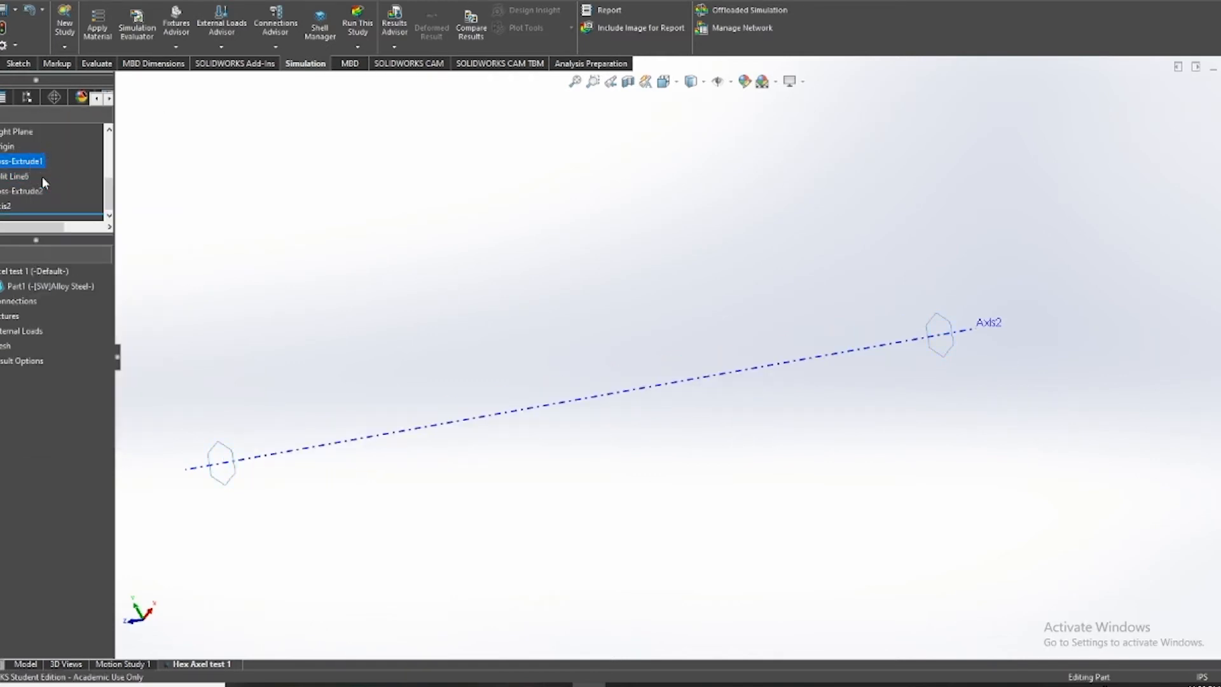
# Show the hexagonal axle's solid body again and suppress its split line feature
pyautogui.click(4, 181)
pyautogui.rightClick(3, 182)
pyautogui.click(14, 161)
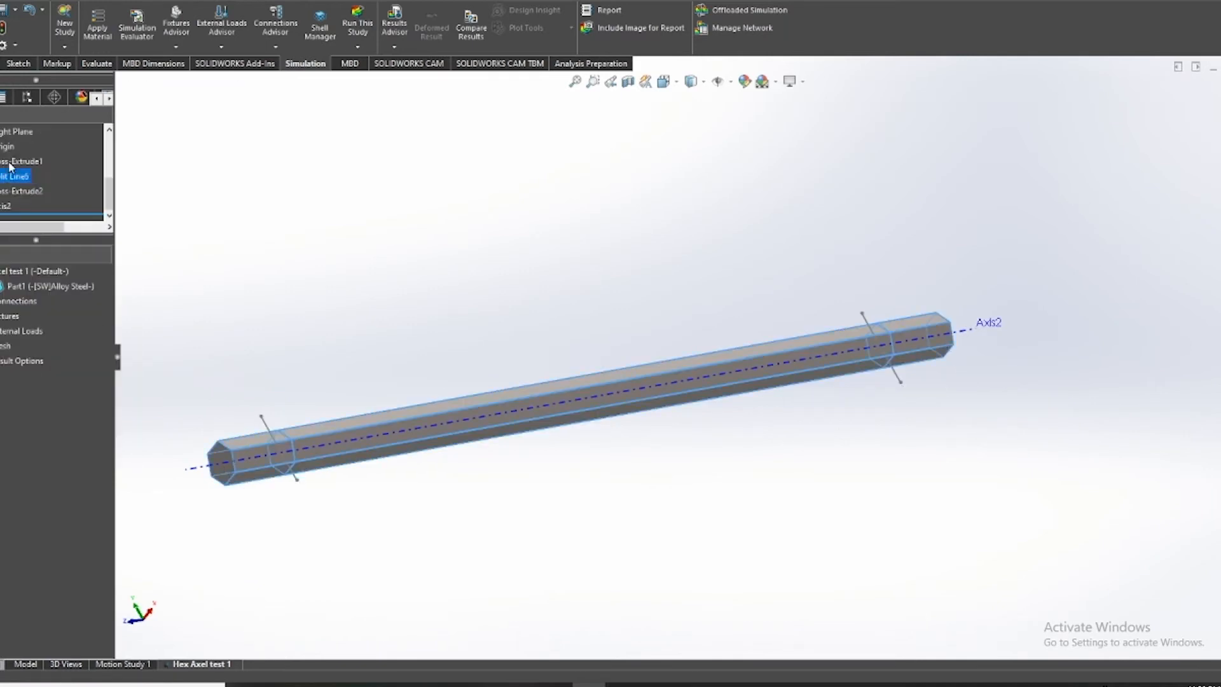
pyautogui.rightClick(6, 166)
pyautogui.rightClick(2, 178)
pyautogui.click(13, 162)
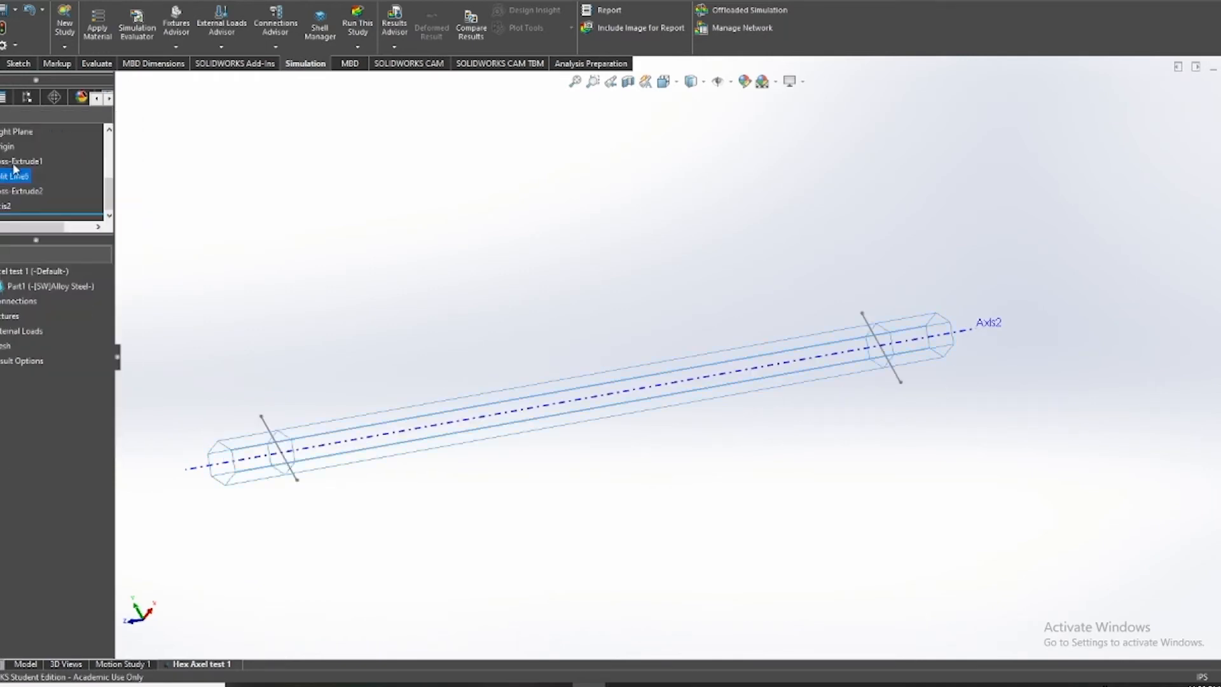
pyautogui.rightClick(4, 181)
pyautogui.click(57, 141)
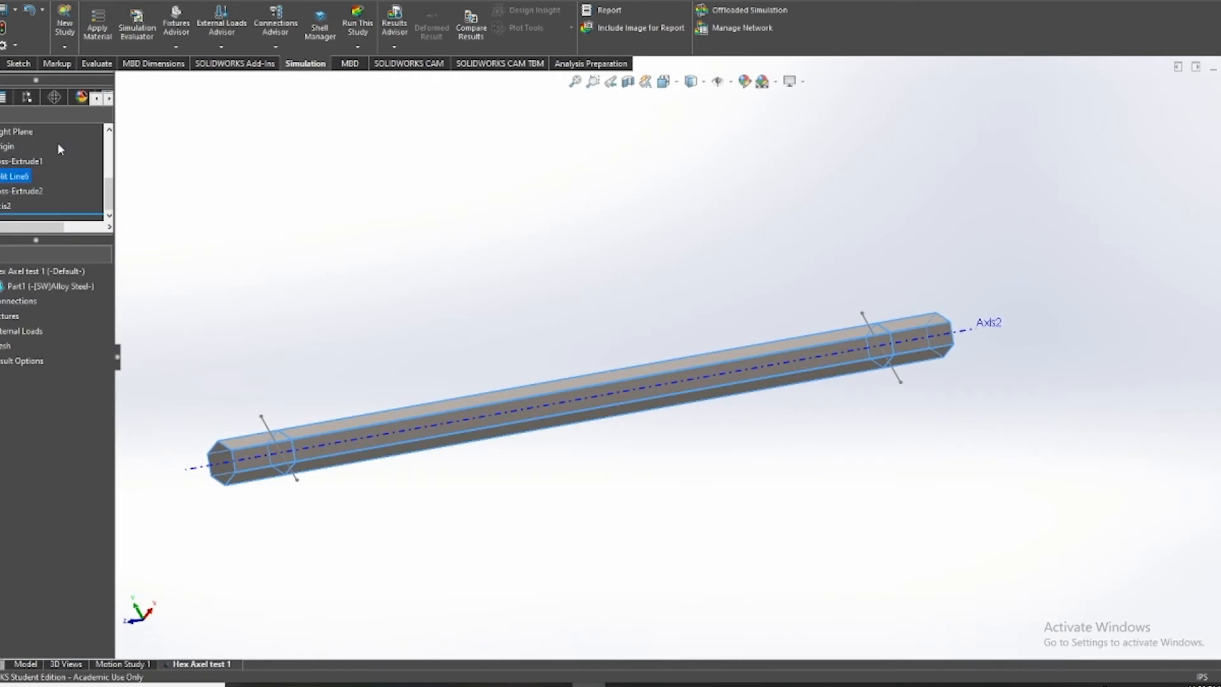
# Examine the axle without its split lines along its full length and check the hexagonal end face
pyautogui.scroll(-2, 495, 418)
pyautogui.scroll(-1, 493, 414)
pyautogui.scroll(3, 460, 414)
pyautogui.scroll(-4, 344, 388)
pyautogui.moveTo(401, 384); pyautogui.dragTo(363, 389, button='middle')
pyautogui.scroll(3, 592, 407)
pyautogui.moveTo(926, 420); pyautogui.dragTo(998, 286, button='middle')
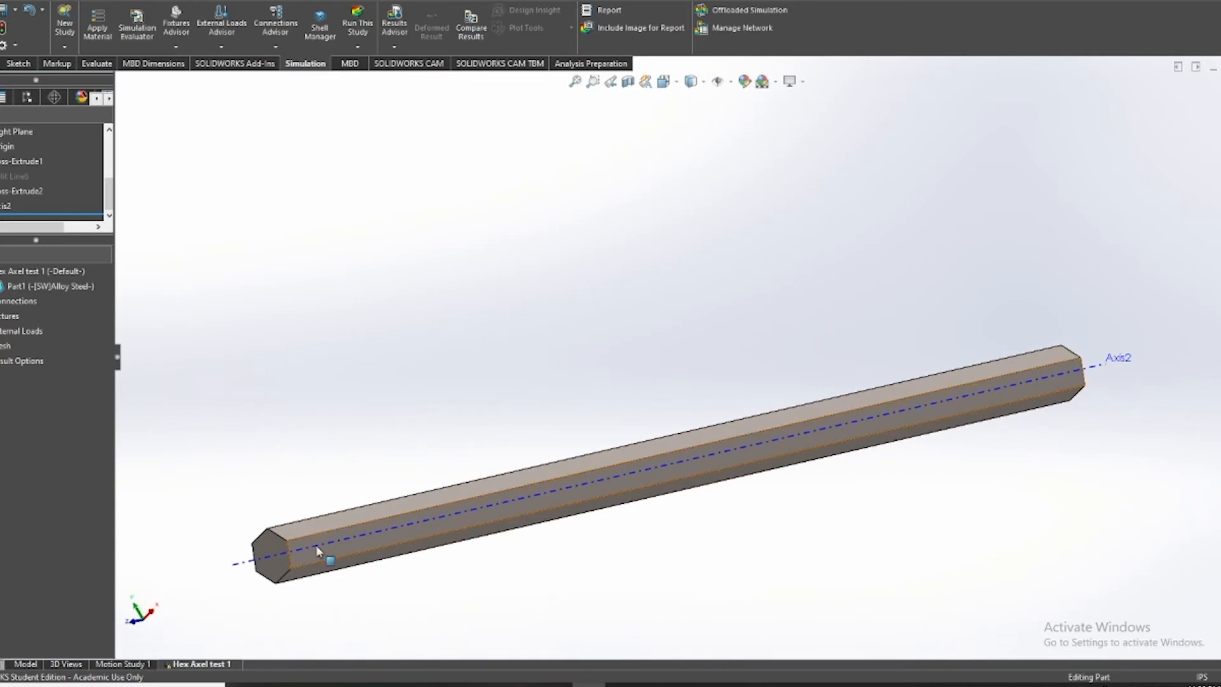
pyautogui.click(276, 545)
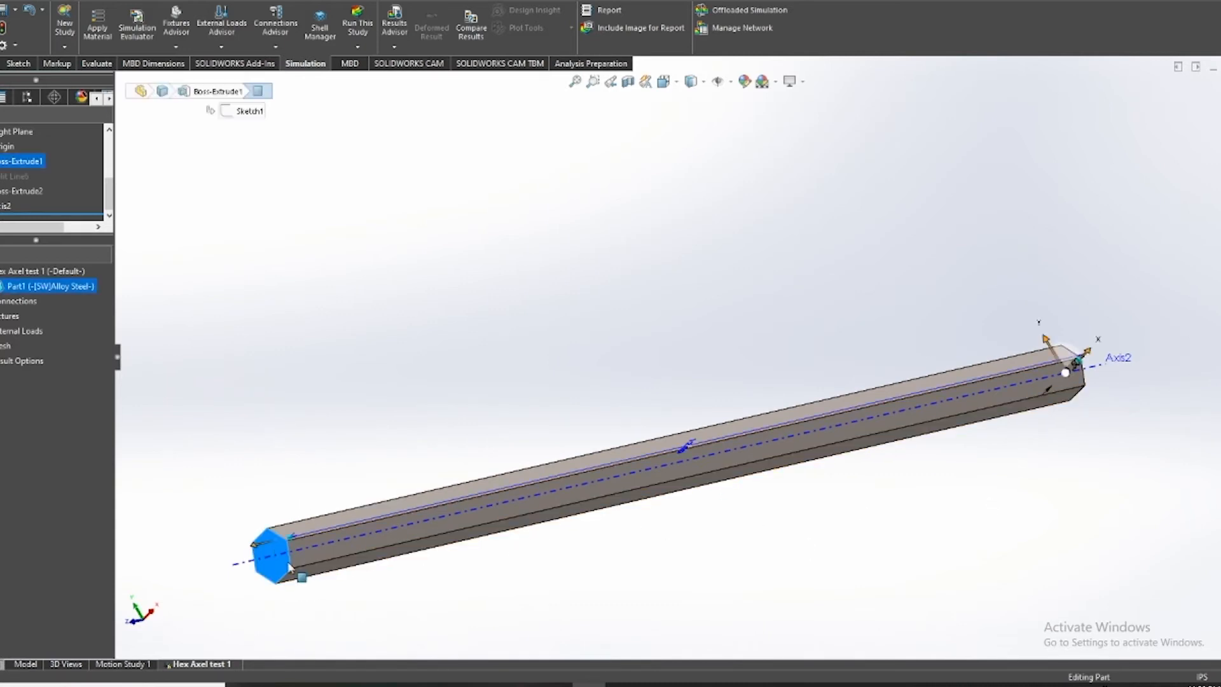
pyautogui.click(309, 604)
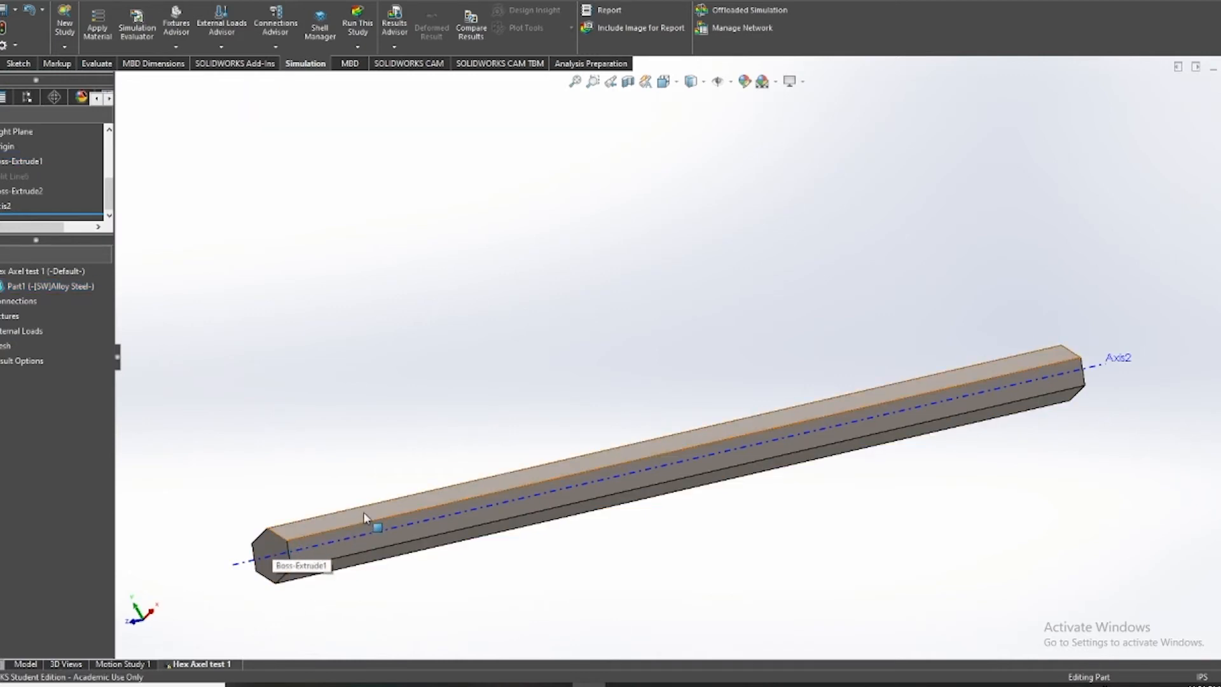
# Unsuppress the split line feature and select the short side face it separates at the axle's near end
pyautogui.rightClick(29, 177)
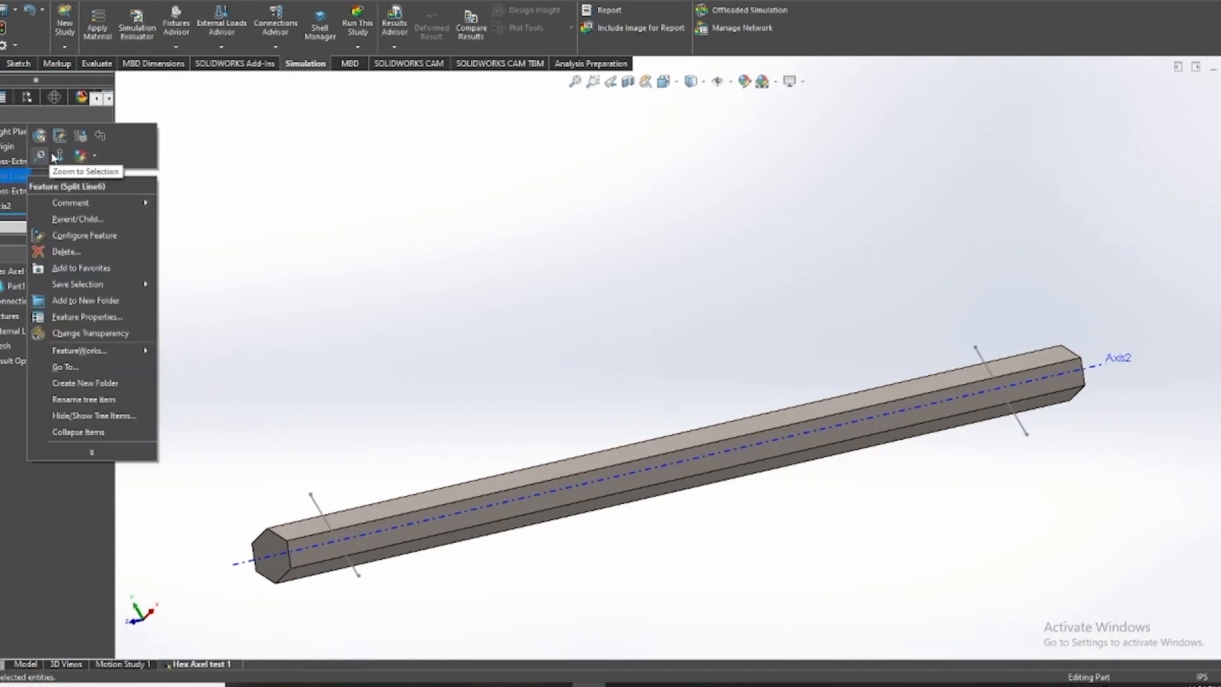
pyautogui.click(80, 137)
pyautogui.scroll(-4, 286, 552)
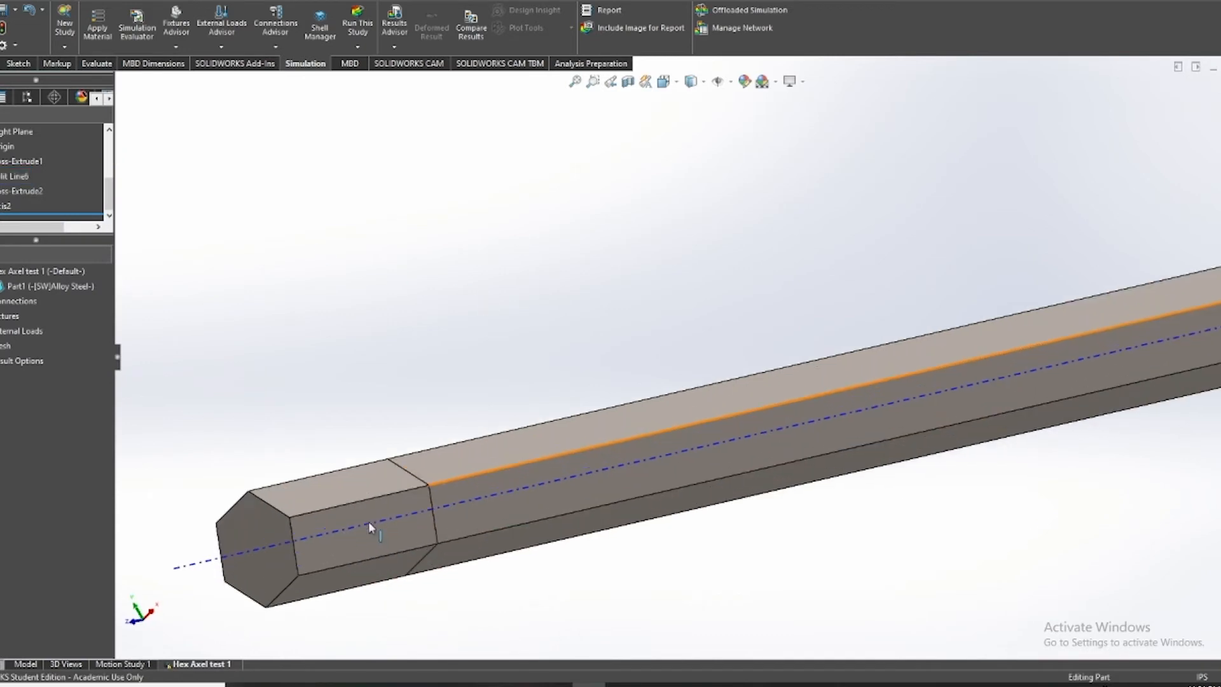
pyautogui.moveTo(368, 520); pyautogui.dragTo(338, 518, button='middle')
pyautogui.scroll(3, 338, 512)
pyautogui.scroll(-3, 360, 366)
pyautogui.scroll(3, 268, 503)
pyautogui.scroll(-5, 270, 502)
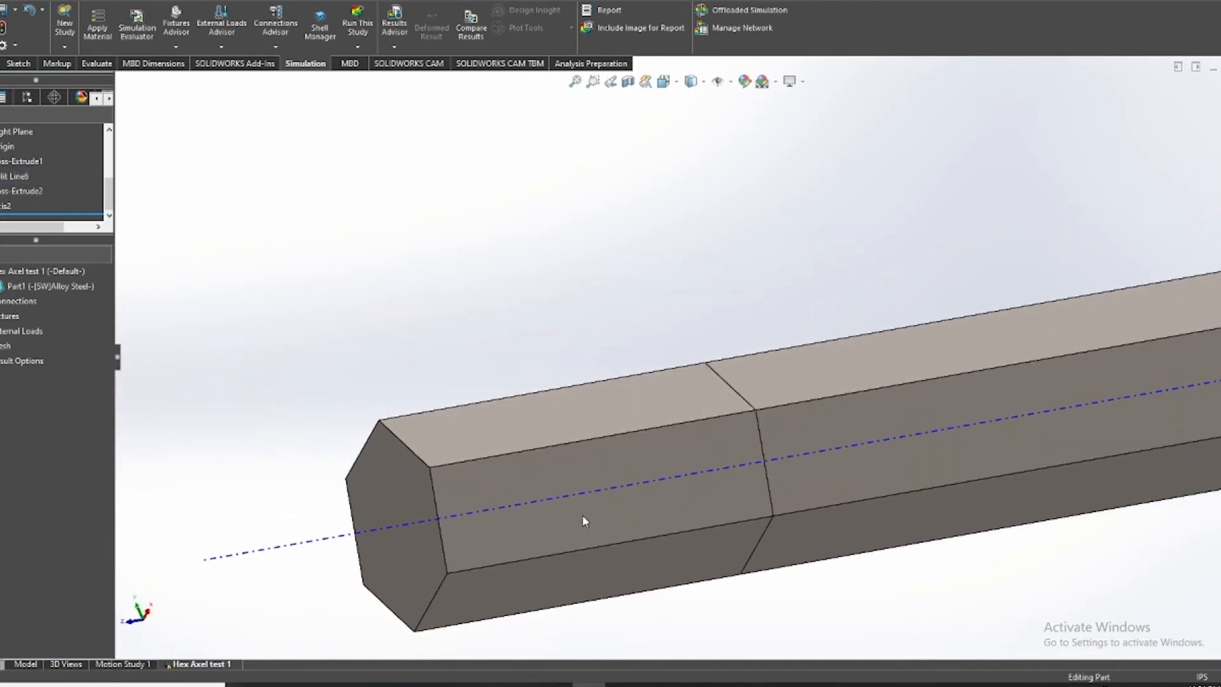
pyautogui.click(559, 474)
pyautogui.scroll(4, 694, 370)
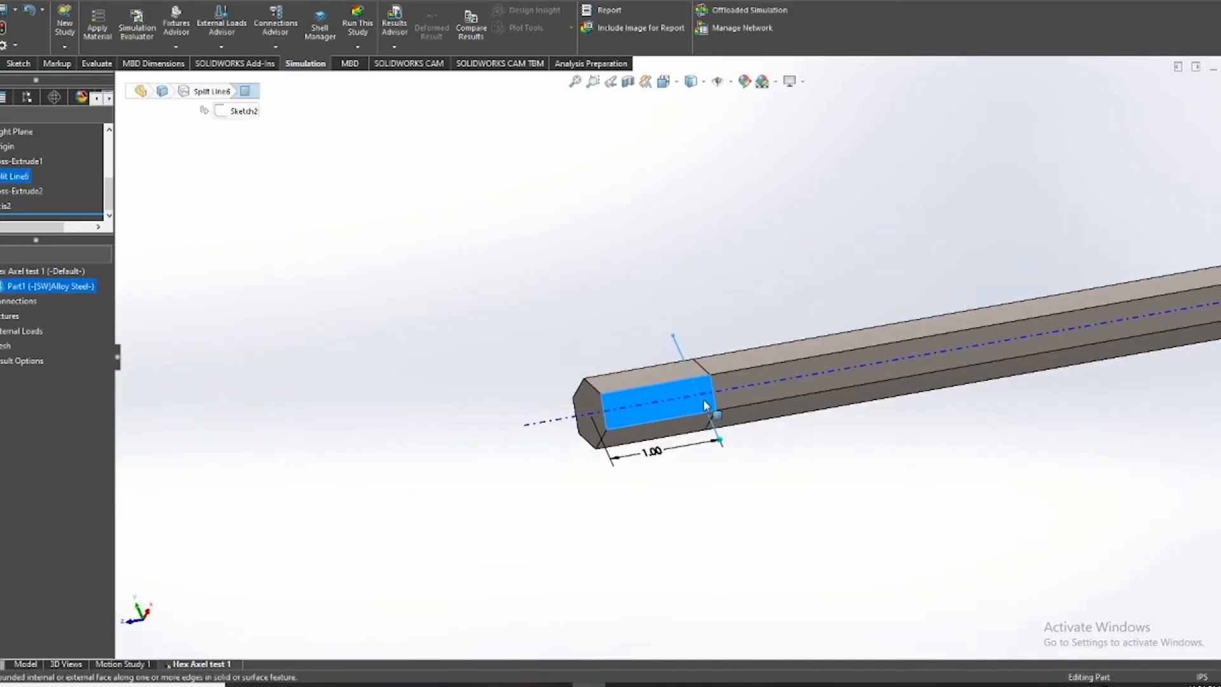
pyautogui.scroll(4, 688, 426)
pyautogui.click(592, 344)
pyautogui.scroll(-4, 593, 344)
pyautogui.moveTo(33, 238); pyautogui.dragTo(33, 449)
pyautogui.click(14, 297)
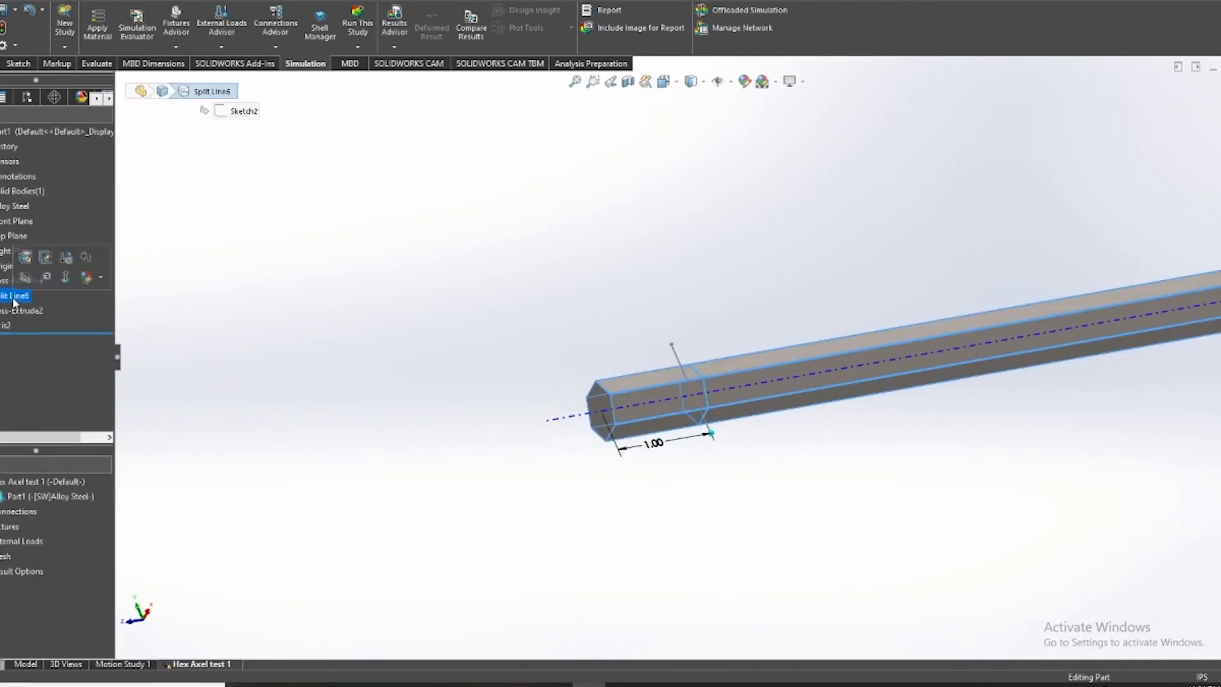
pyautogui.rightClick(14, 298)
pyautogui.click(2, 380)
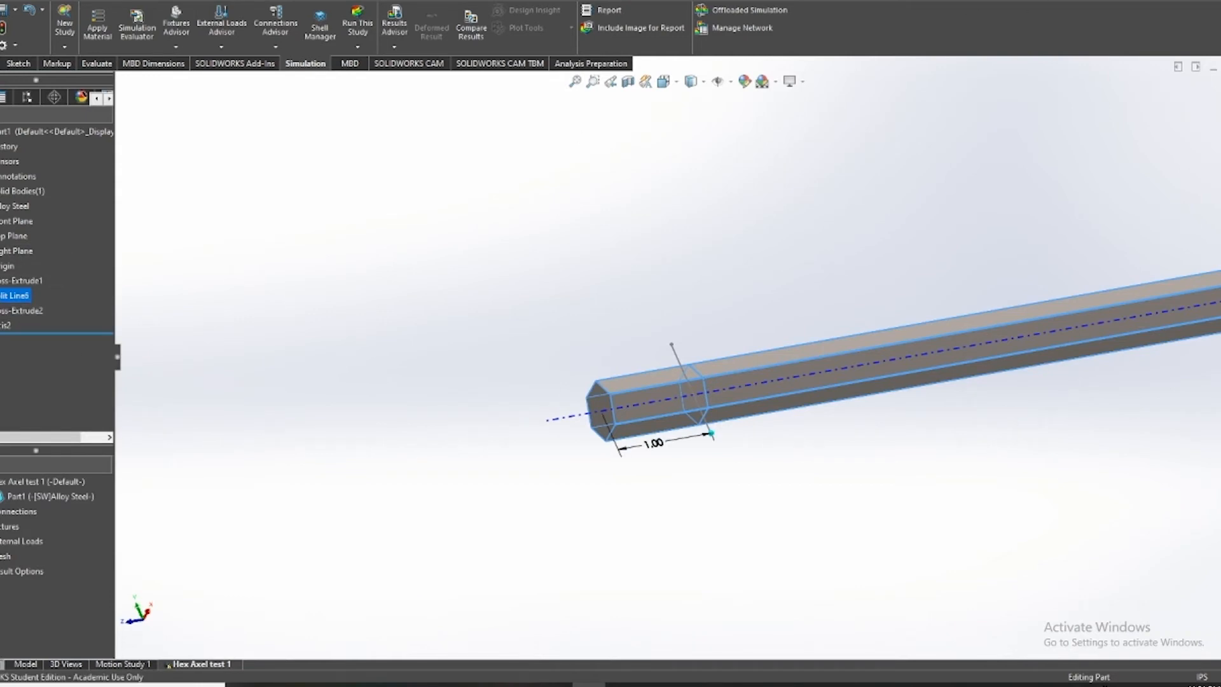
pyautogui.write('split line')
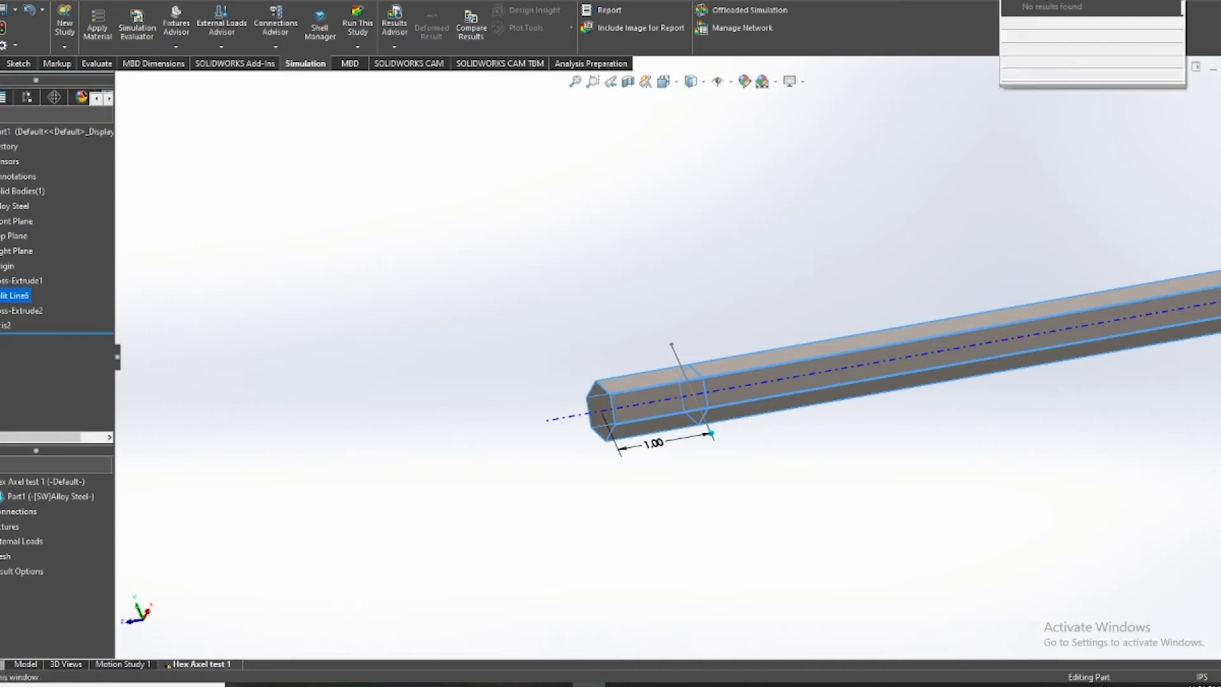
pyautogui.click(1066, 9)
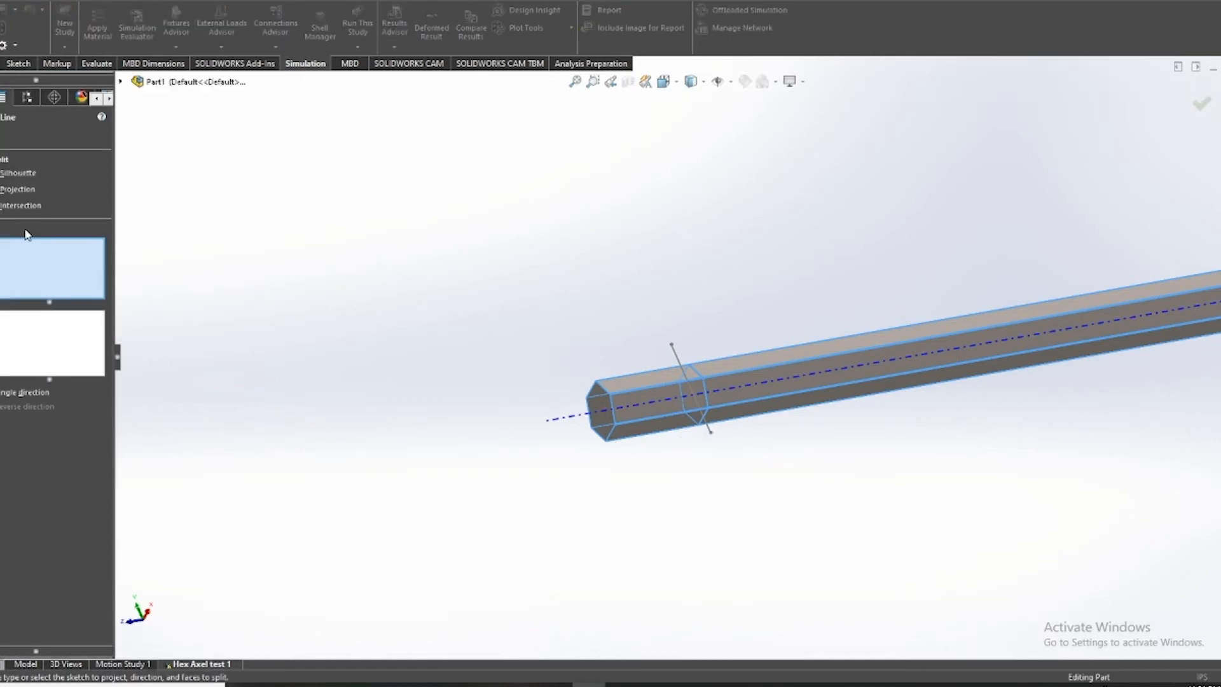
pyautogui.scroll(3, 676, 356)
pyautogui.scroll(-2, 804, 373)
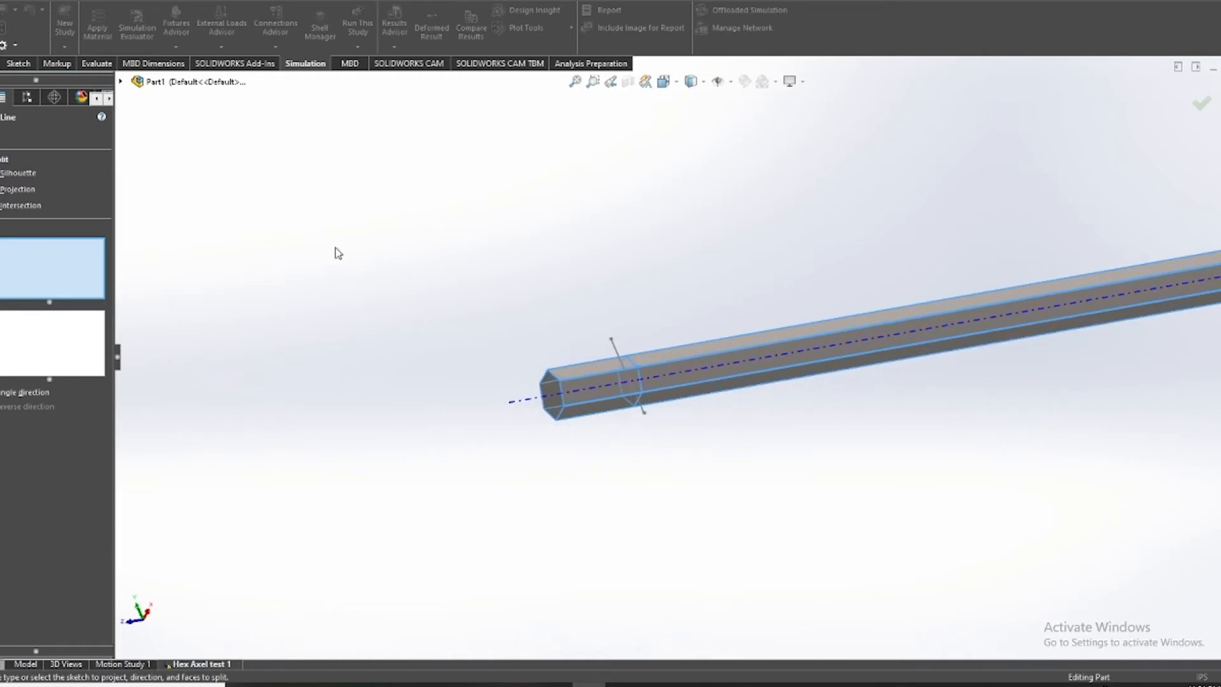
pyautogui.press('Escape')
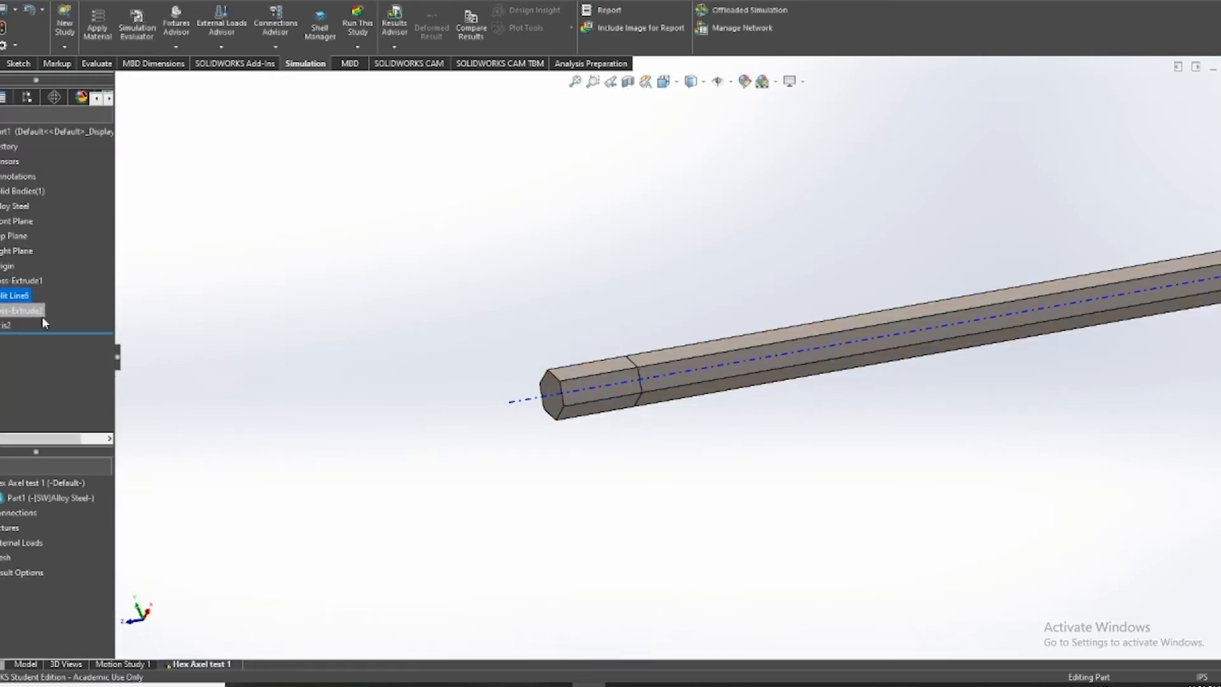
# Start a sketch on the Top Plane and orient the view normal to it
pyautogui.click(18, 221)
pyautogui.scroll(3, 682, 333)
pyautogui.click(15, 236)
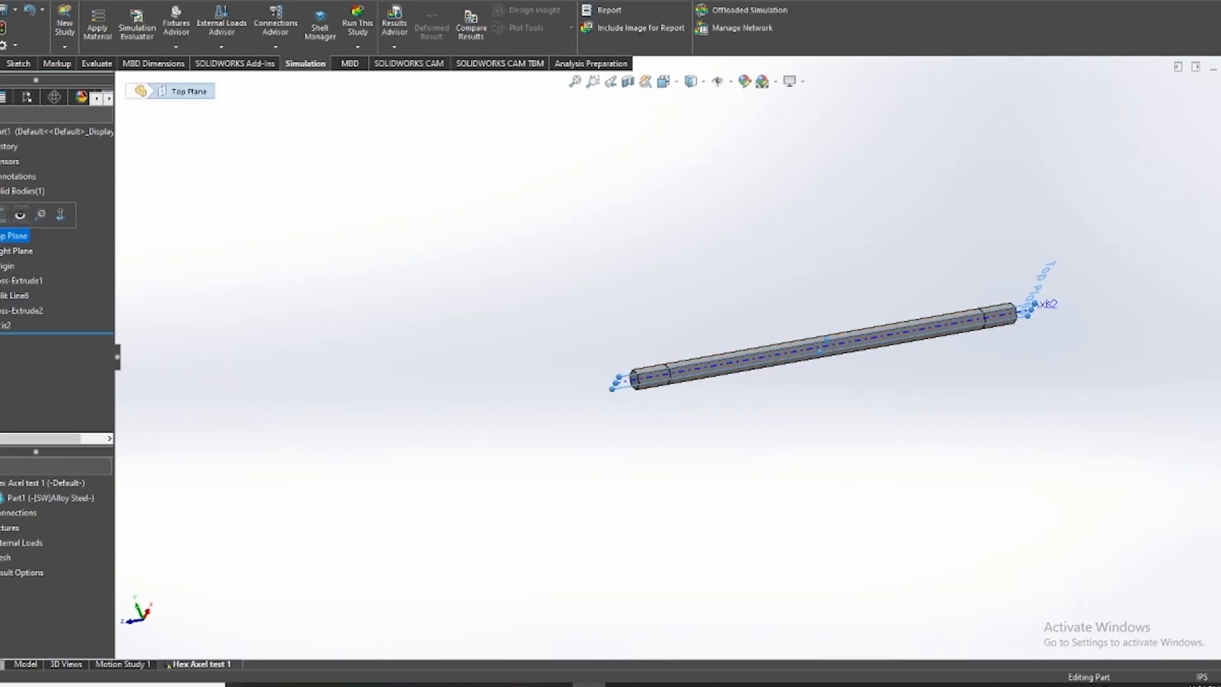
pyautogui.click(10, 214)
pyautogui.scroll(-4, 865, 354)
pyautogui.scroll(-3, 832, 352)
pyautogui.press('space')
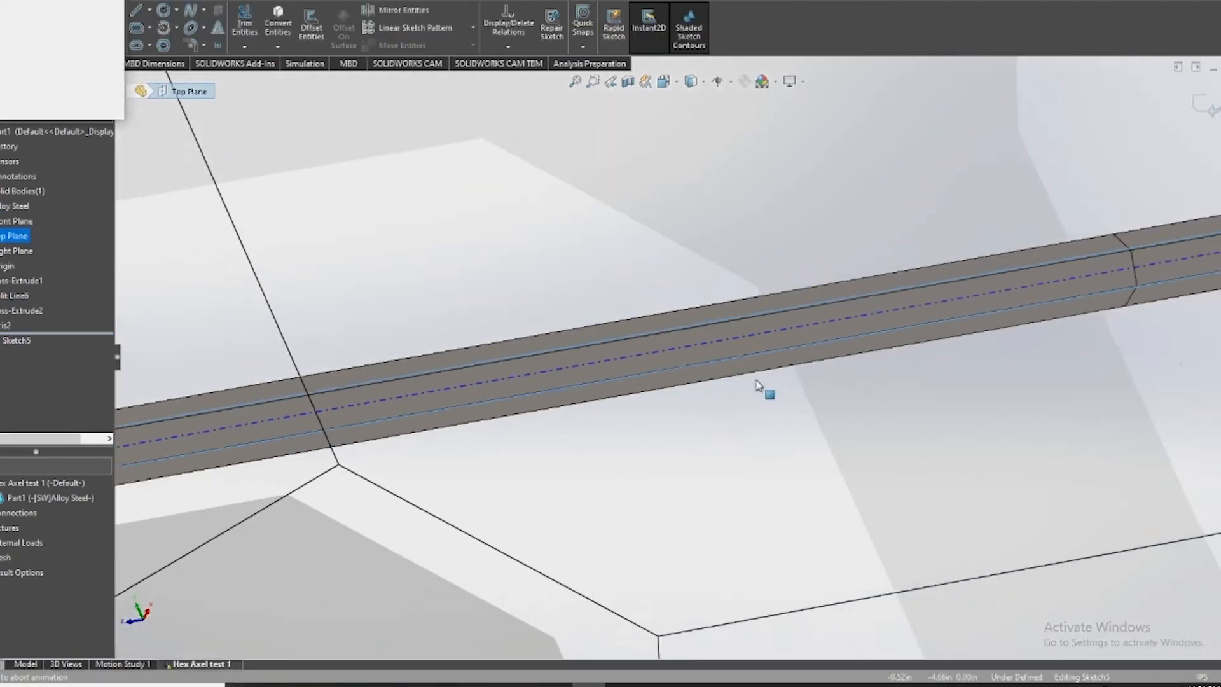
pyautogui.moveTo(610, 511); pyautogui.dragTo(564, 400, button='middle')
pyautogui.click(558, 495)
pyautogui.scroll(-4, 646, 338)
pyautogui.scroll(4, 646, 338)
pyautogui.moveTo(645, 381); pyautogui.dragTo(653, 539, button='middle')
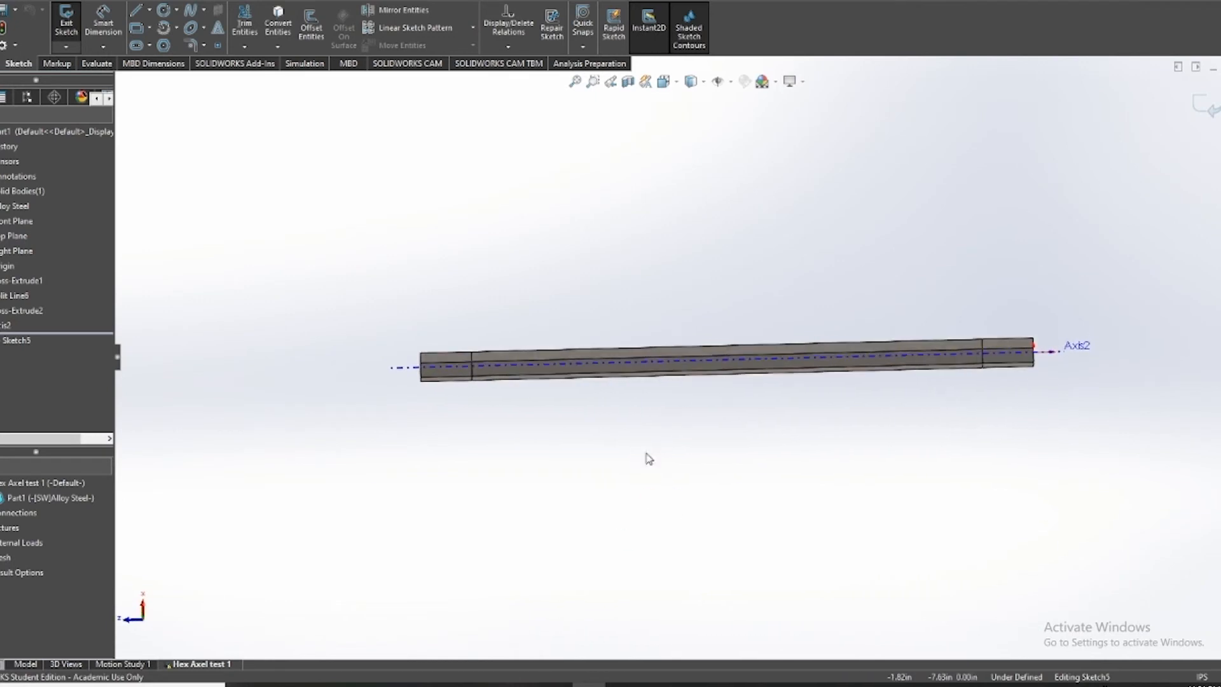
pyautogui.press('space')
pyautogui.click(598, 437)
# Sketch a vertical line about 0.84 in long across the full width of the hex shaft, in its left half
pyautogui.scroll(-8, 620, 353)
pyautogui.press('s')
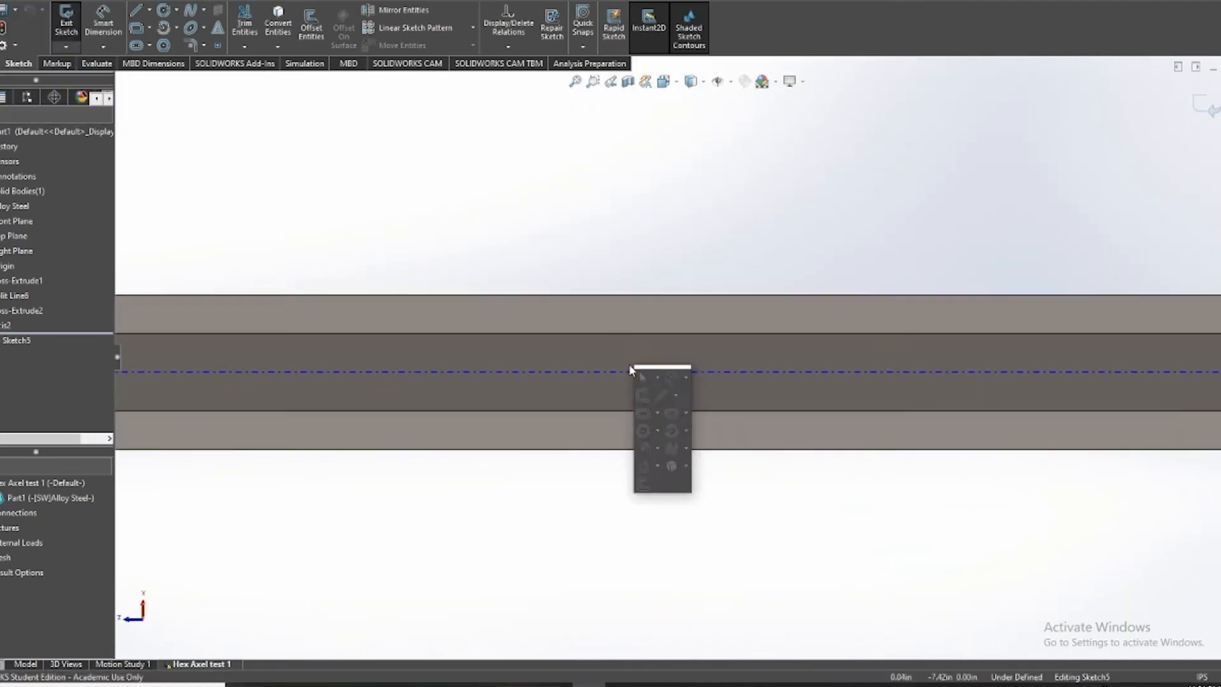
pyautogui.click(663, 395)
pyautogui.click(502, 260)
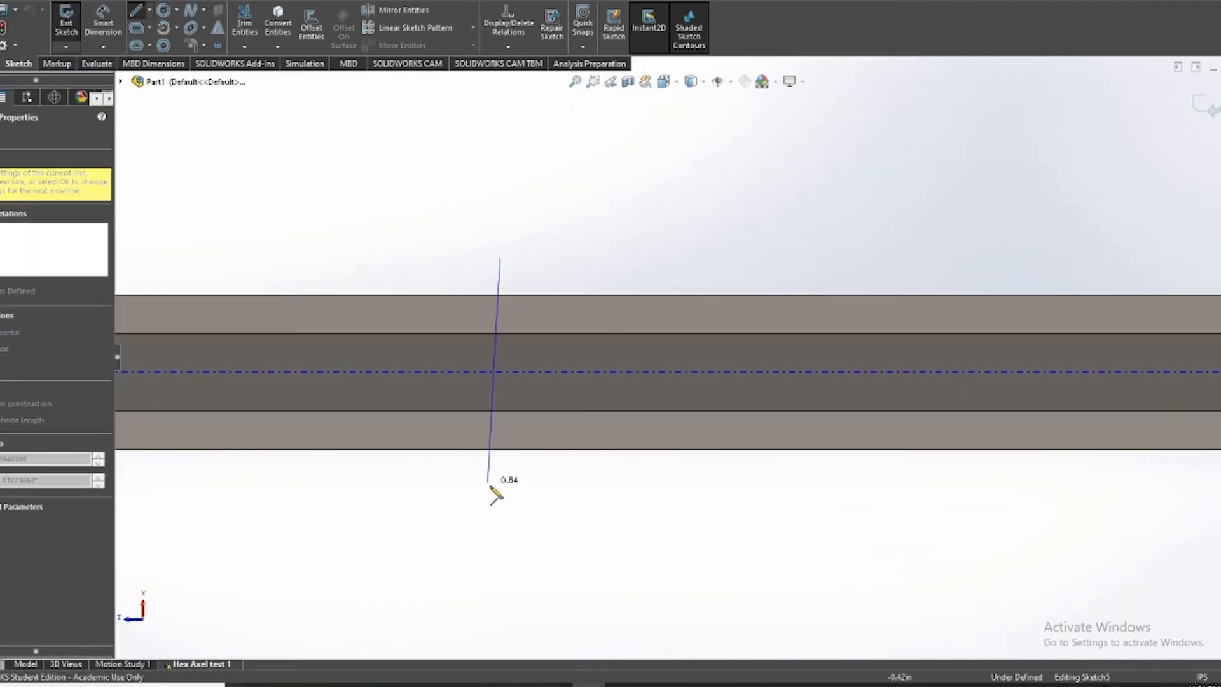
pyautogui.doubleClick(500, 485)
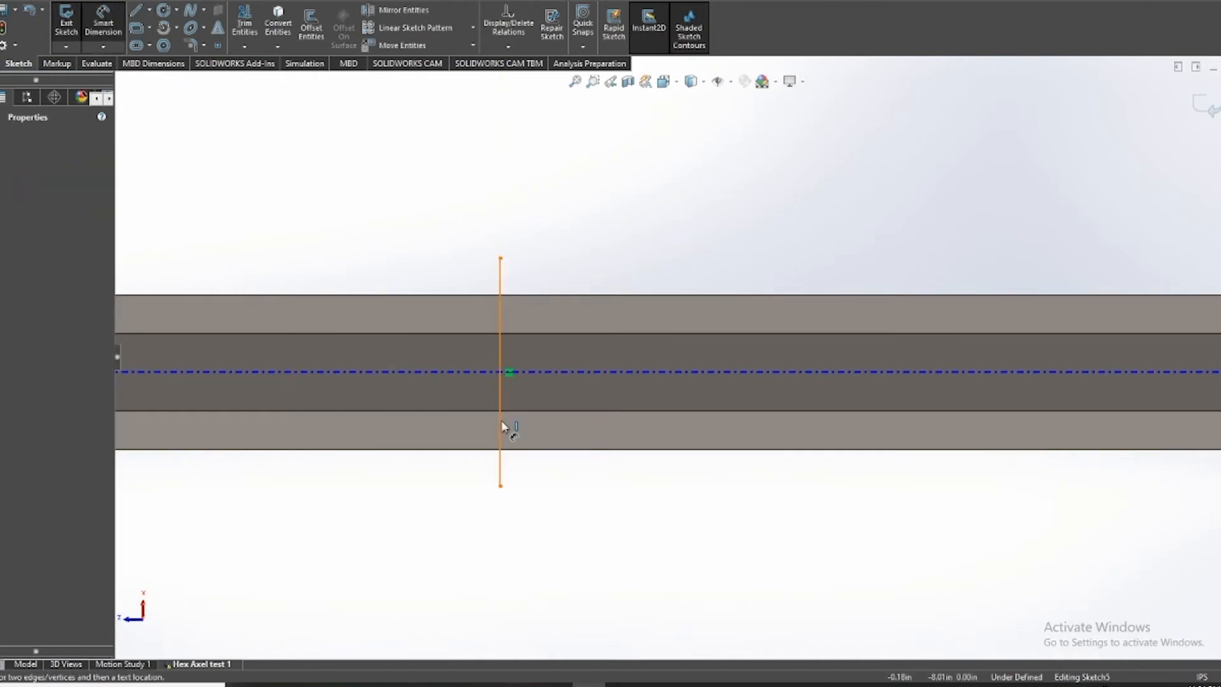
# Dimension the sketched line 3.00 in from the split edge near the shaft's left end
pyautogui.click(501, 424)
pyautogui.scroll(6, 395, 472)
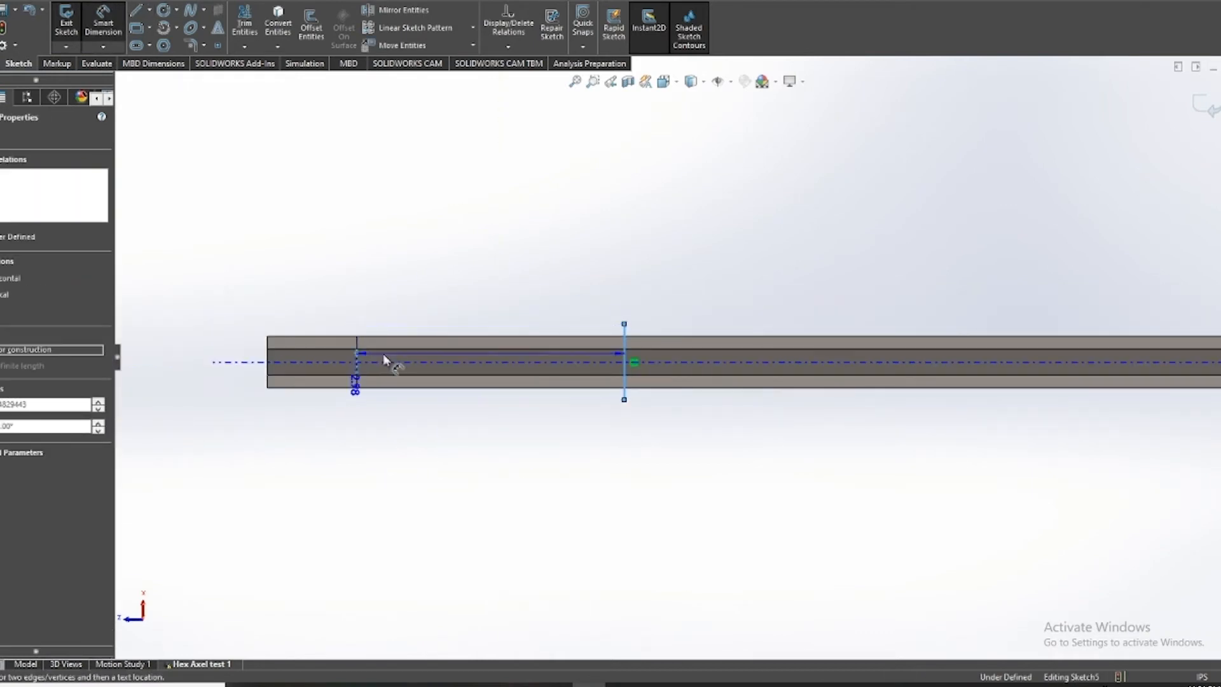
pyautogui.click(361, 360)
pyautogui.click(508, 312)
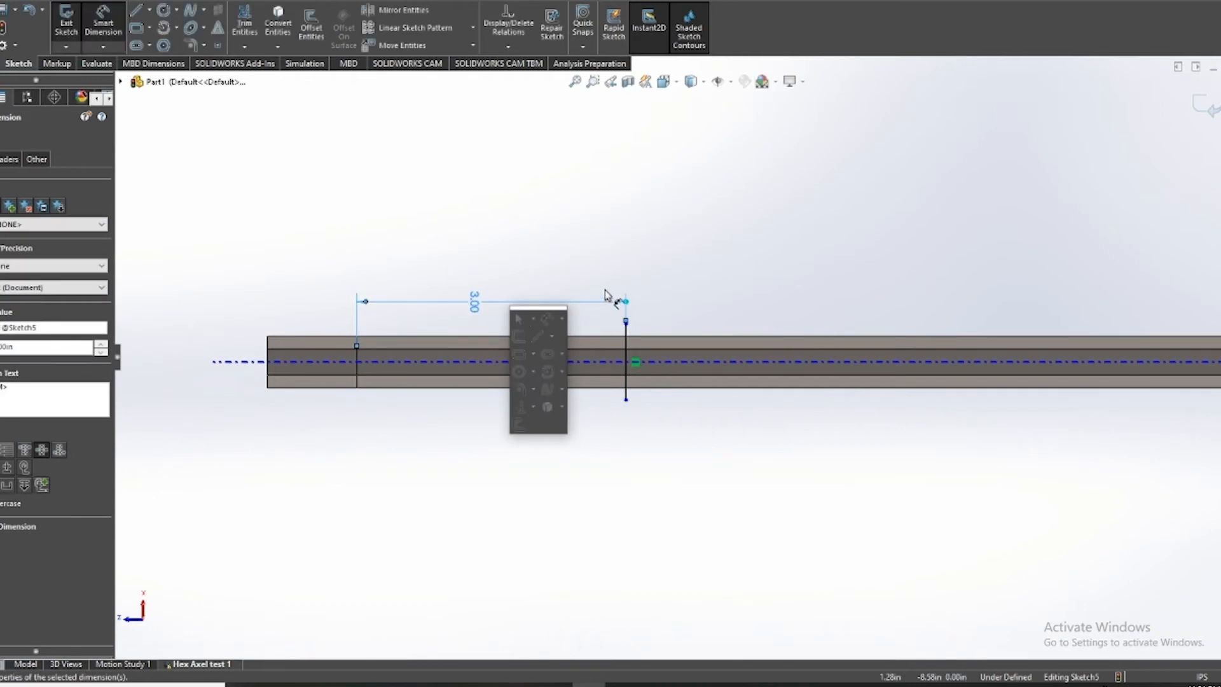
pyautogui.click(522, 319)
pyautogui.moveTo(609, 303); pyautogui.dragTo(605, 319, button='middle')
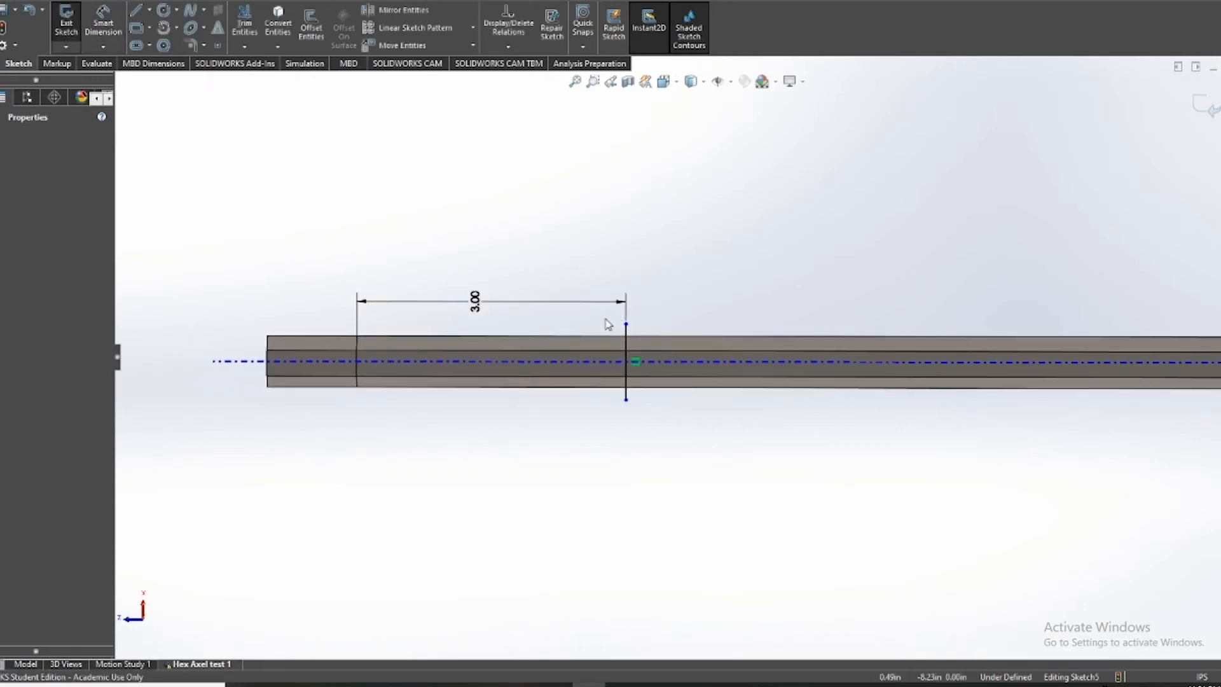
pyautogui.scroll(-1, 601, 318)
pyautogui.scroll(6, 672, 357)
pyautogui.scroll(-2, 862, 363)
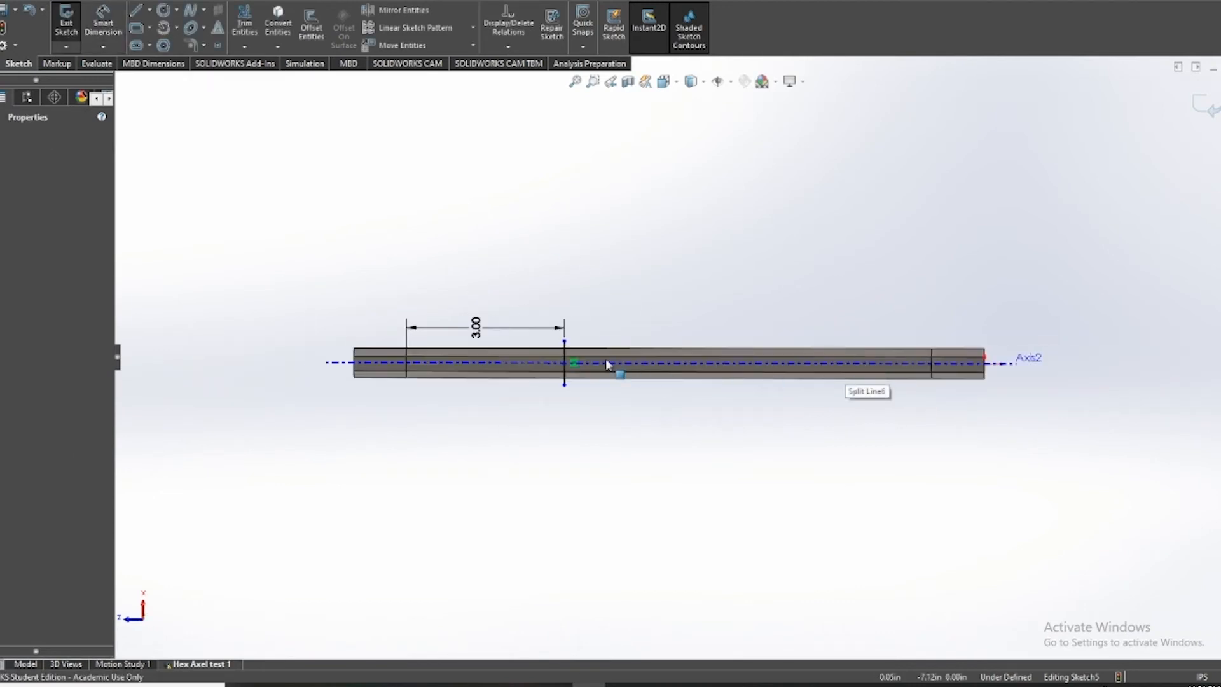
pyautogui.scroll(-3, 616, 383)
pyautogui.press('s')
pyautogui.click(669, 409)
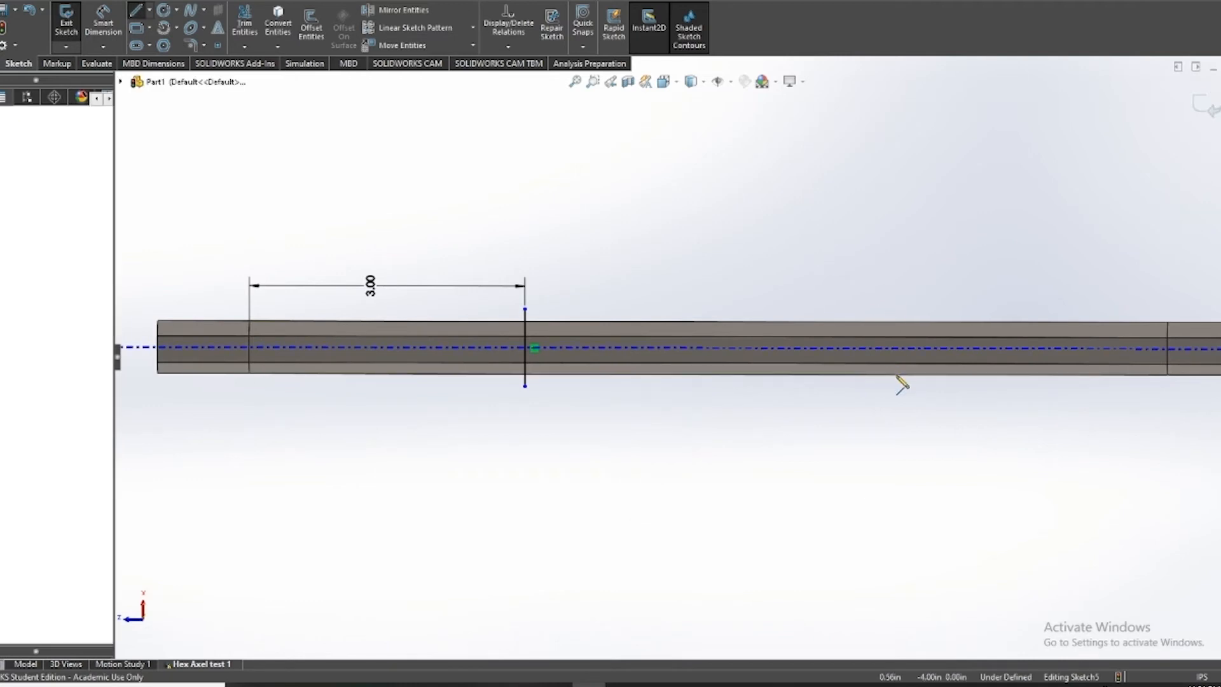
pyautogui.press('s')
pyautogui.click(876, 310)
pyautogui.press('s')
pyautogui.click(903, 405)
pyautogui.click(881, 306)
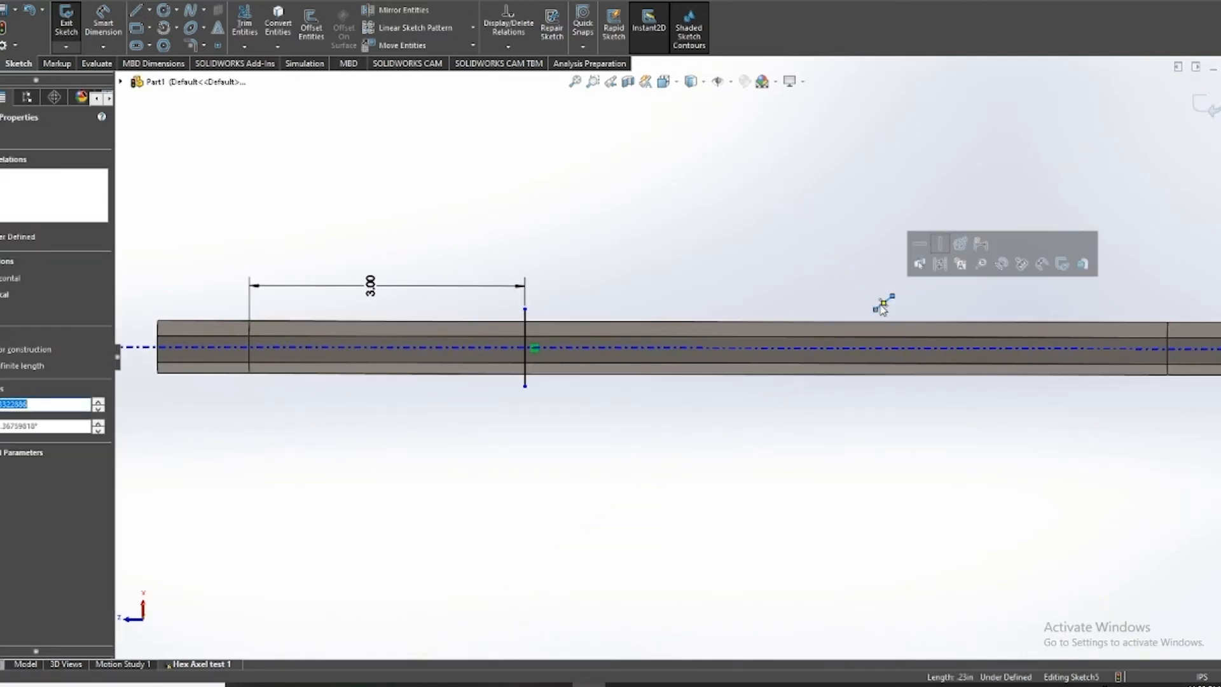
pyautogui.click(920, 243)
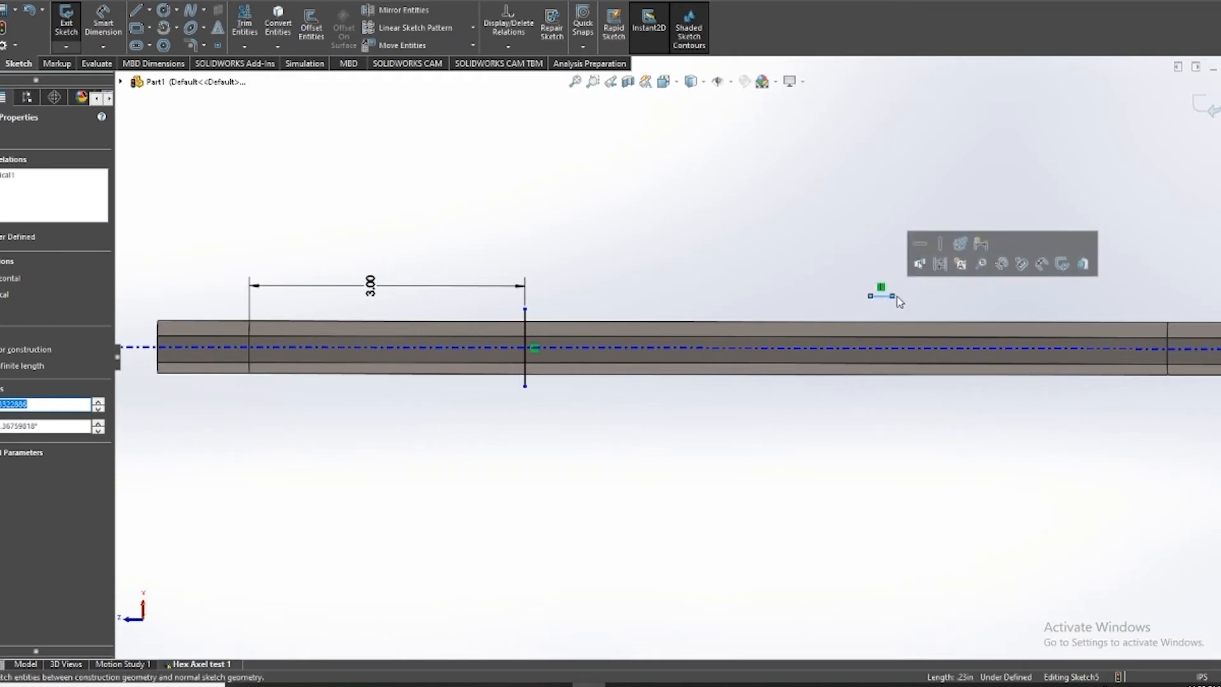
pyautogui.moveTo(836, 265); pyautogui.dragTo(915, 316)
pyautogui.press('Delete')
# Sketch a second vertical line about 1.17 in long across the hex shaft, in its right half
pyautogui.press('s')
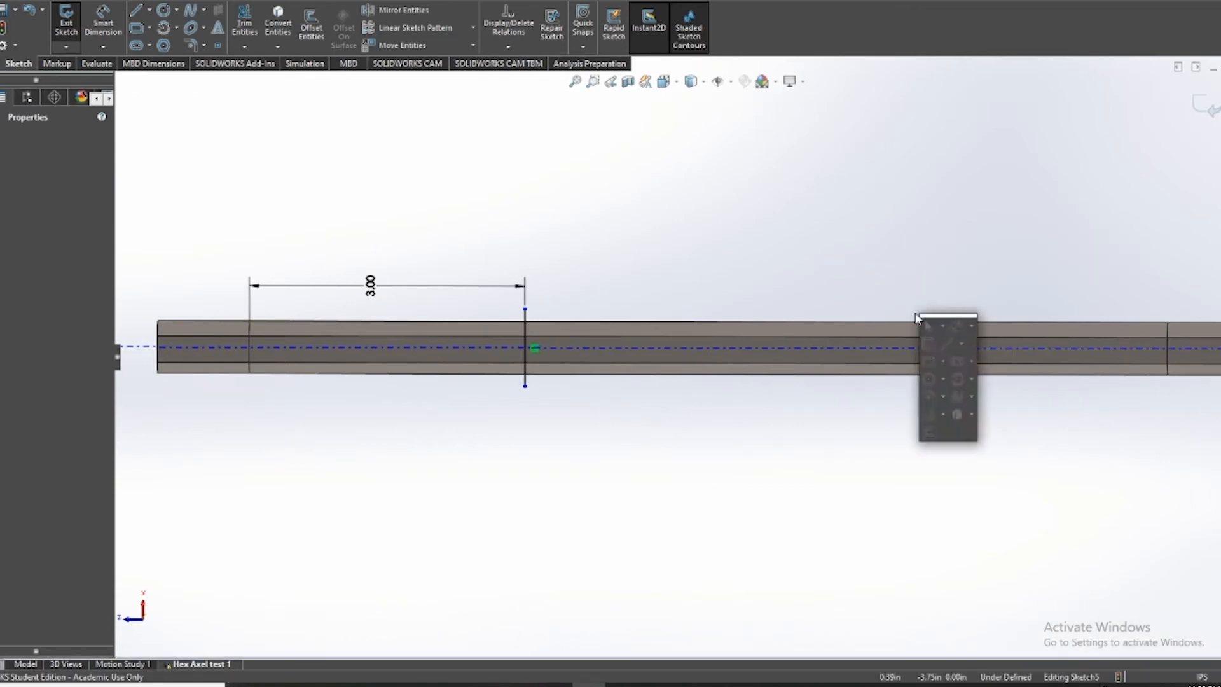
pyautogui.click(947, 342)
pyautogui.click(918, 288)
pyautogui.click(918, 394)
# Dimension the second line 3 in from the split edge near the shaft's right end and exit the sketch
pyautogui.press('s')
pyautogui.click(940, 425)
pyautogui.click(917, 312)
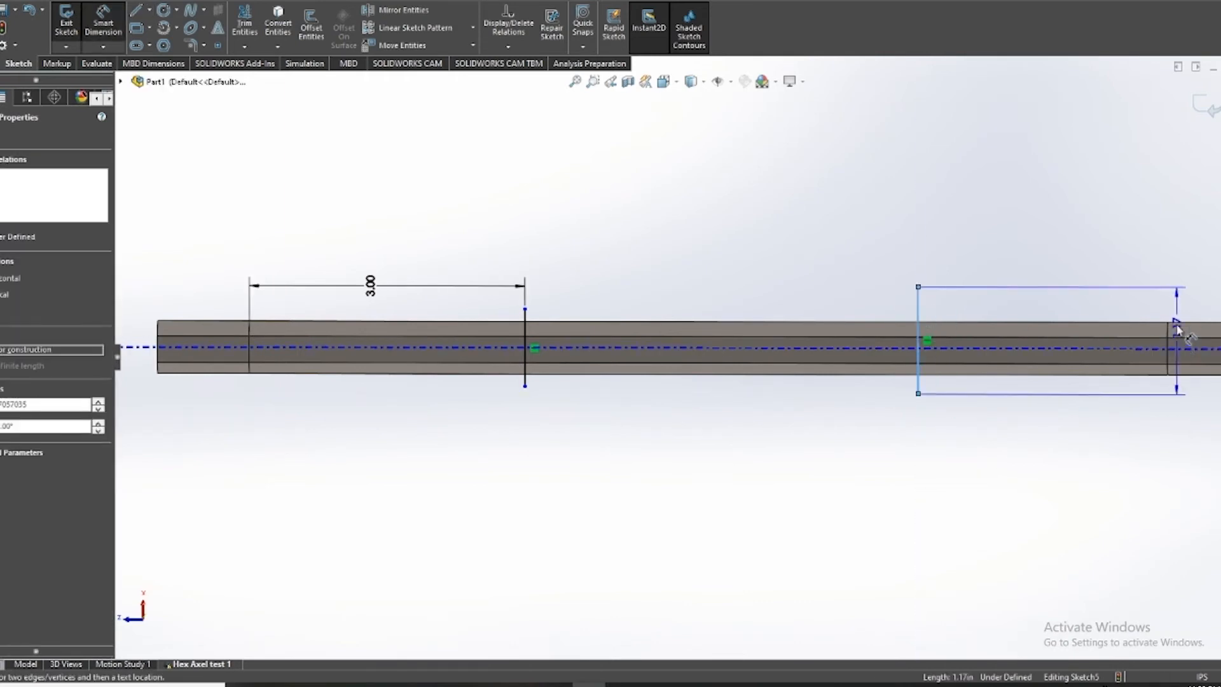
pyautogui.click(1168, 329)
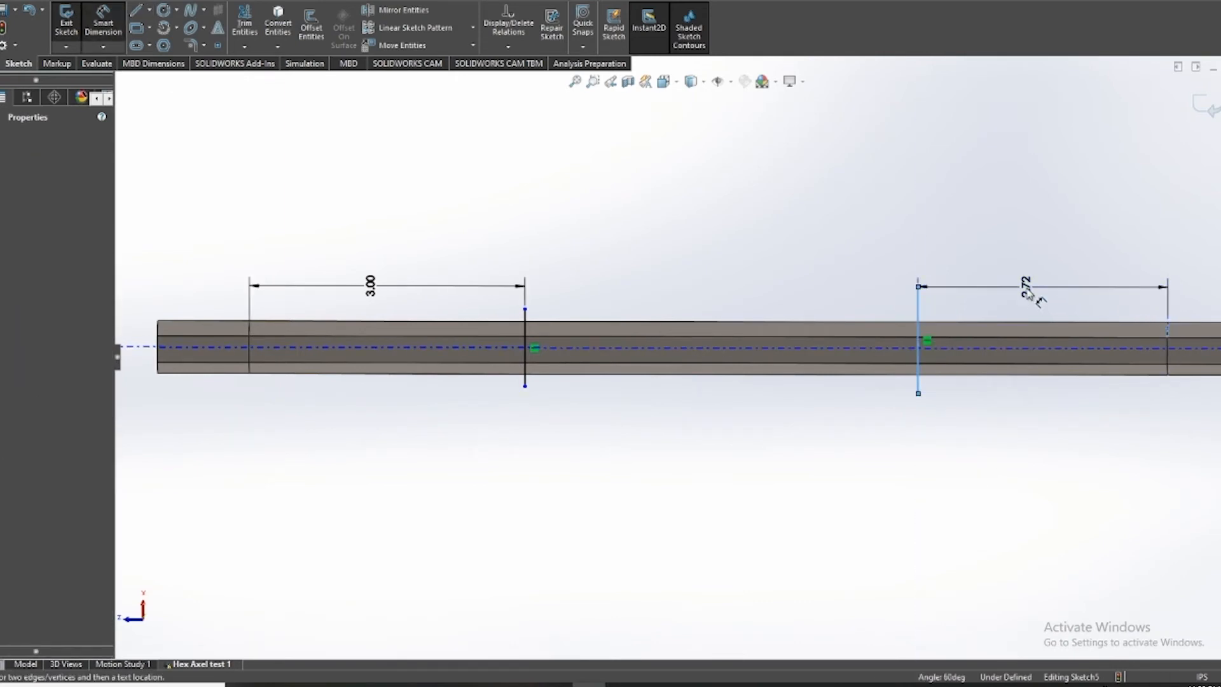
pyautogui.click(1027, 298)
pyautogui.write('3')
pyautogui.press('Return')
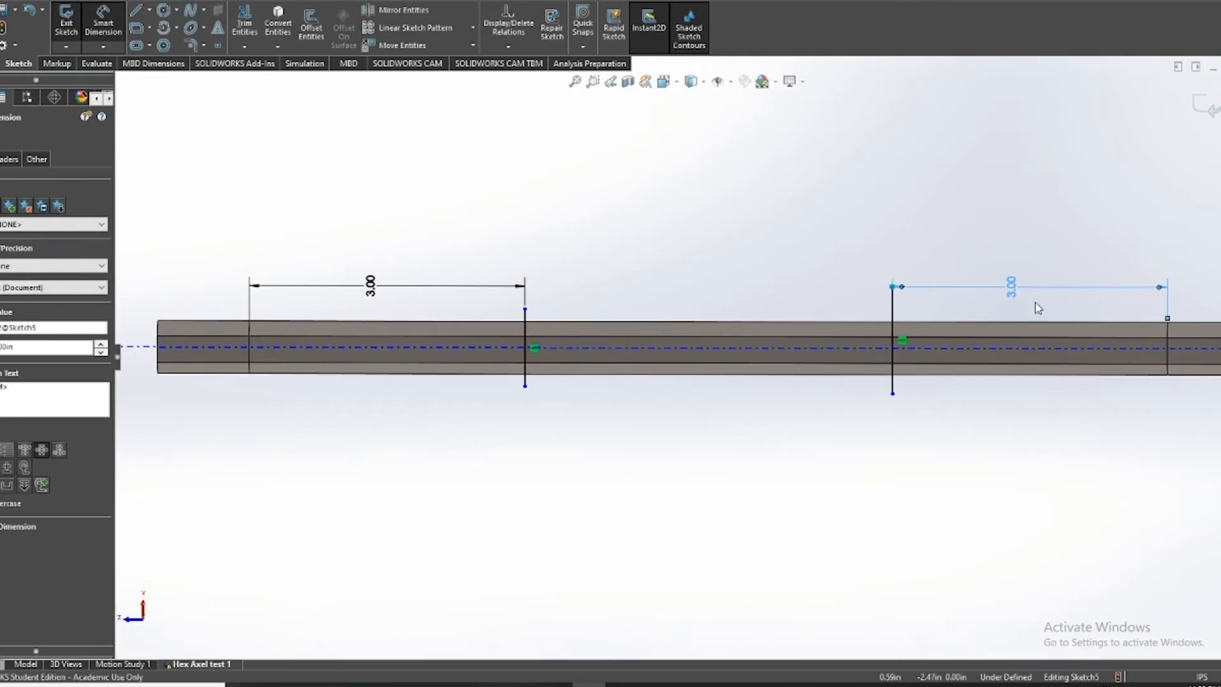
pyautogui.press('Escape')
pyautogui.click(1204, 105)
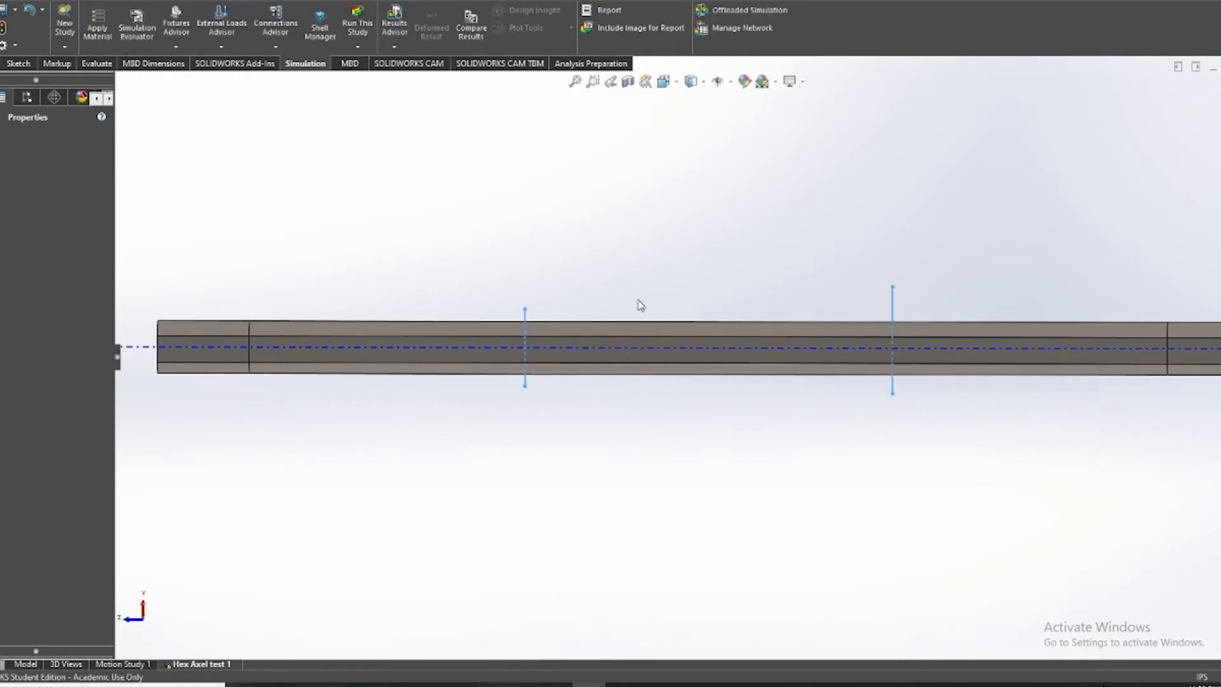
# Start a Split Line feature and choose the new two-line sketch, Sketch5, as the sketch to project
pyautogui.moveTo(884, 299)
pyautogui.mouseDown(button='middle')
pyautogui.moveTo(928, 323)
pyautogui.moveTo(907, 329)
pyautogui.mouseUp(button='middle')
pyautogui.scroll(-1, 906, 329)
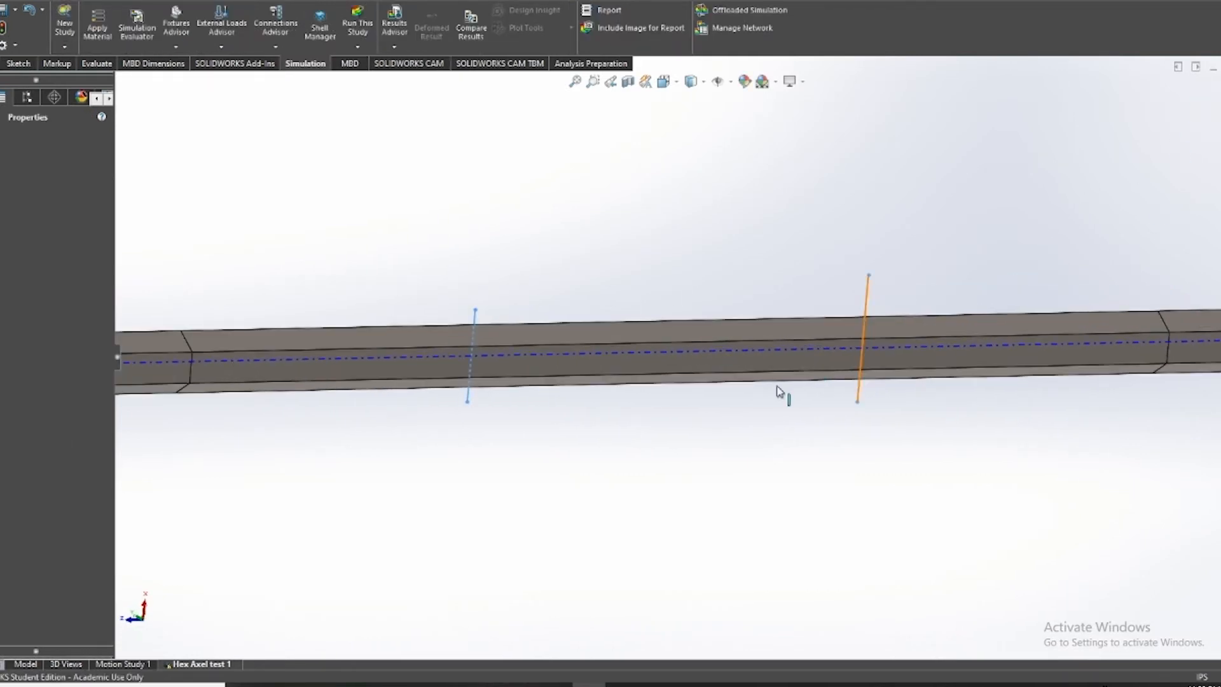
pyautogui.press('f')
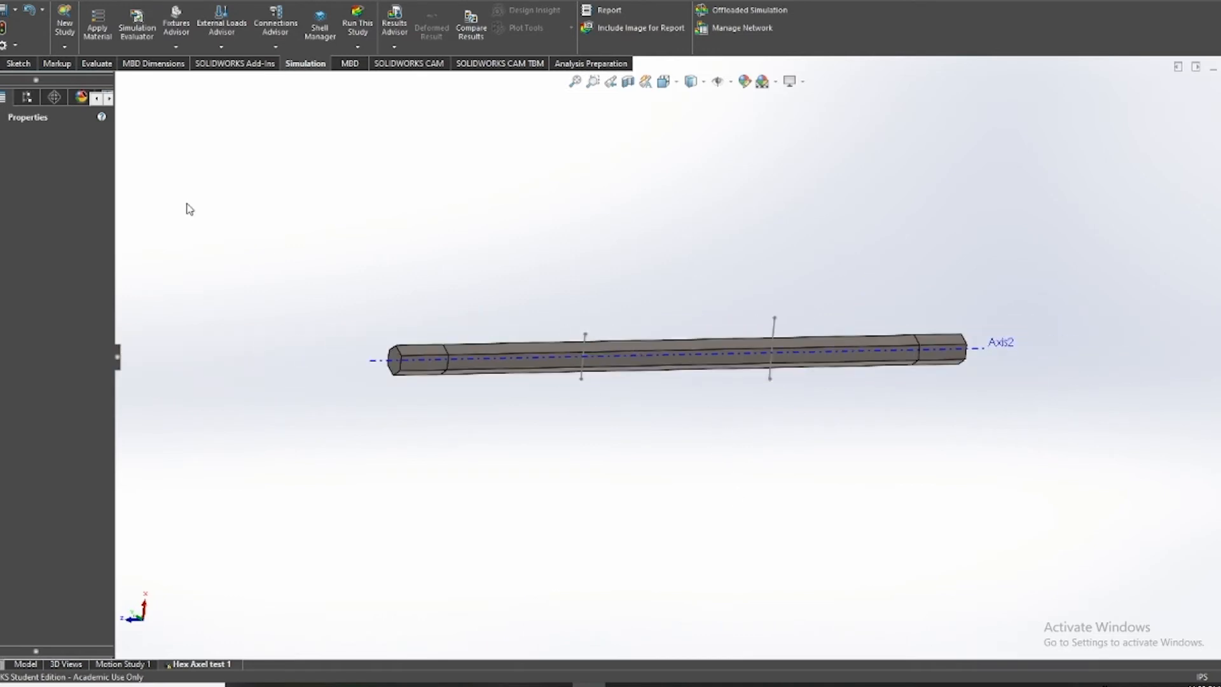
pyautogui.click(2, 97)
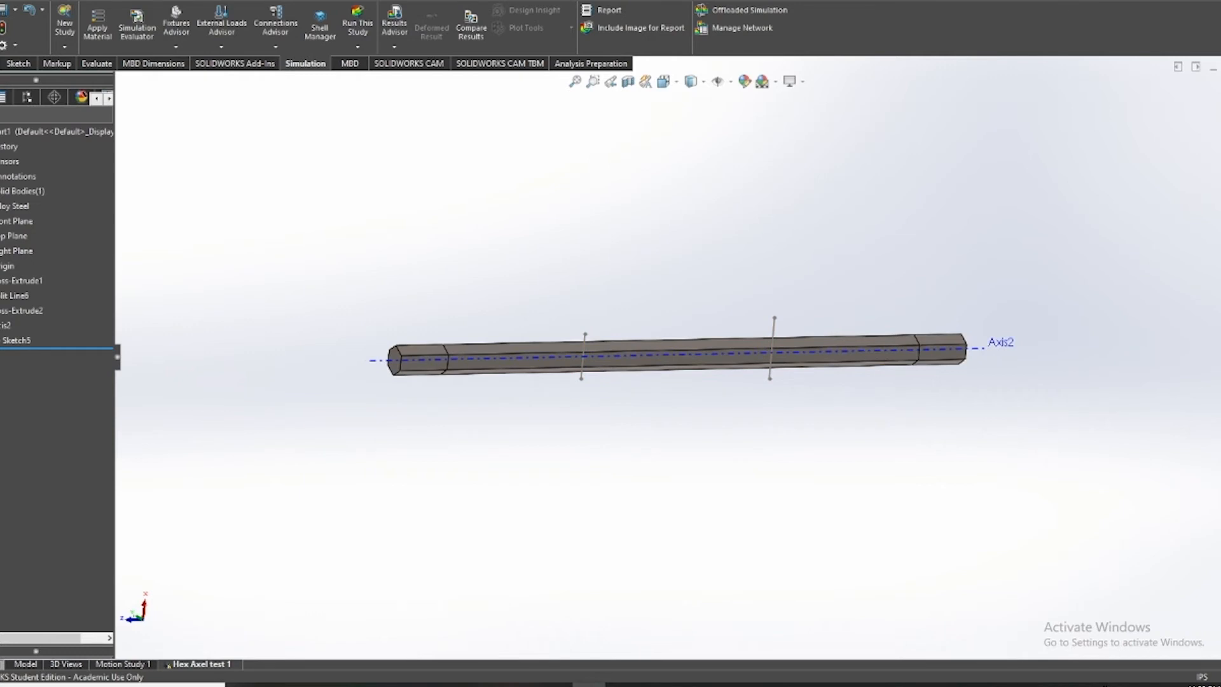
pyautogui.write('spli')
pyautogui.press('Down')
pyautogui.press('Down')
pyautogui.press('Down')
pyautogui.press('Down')
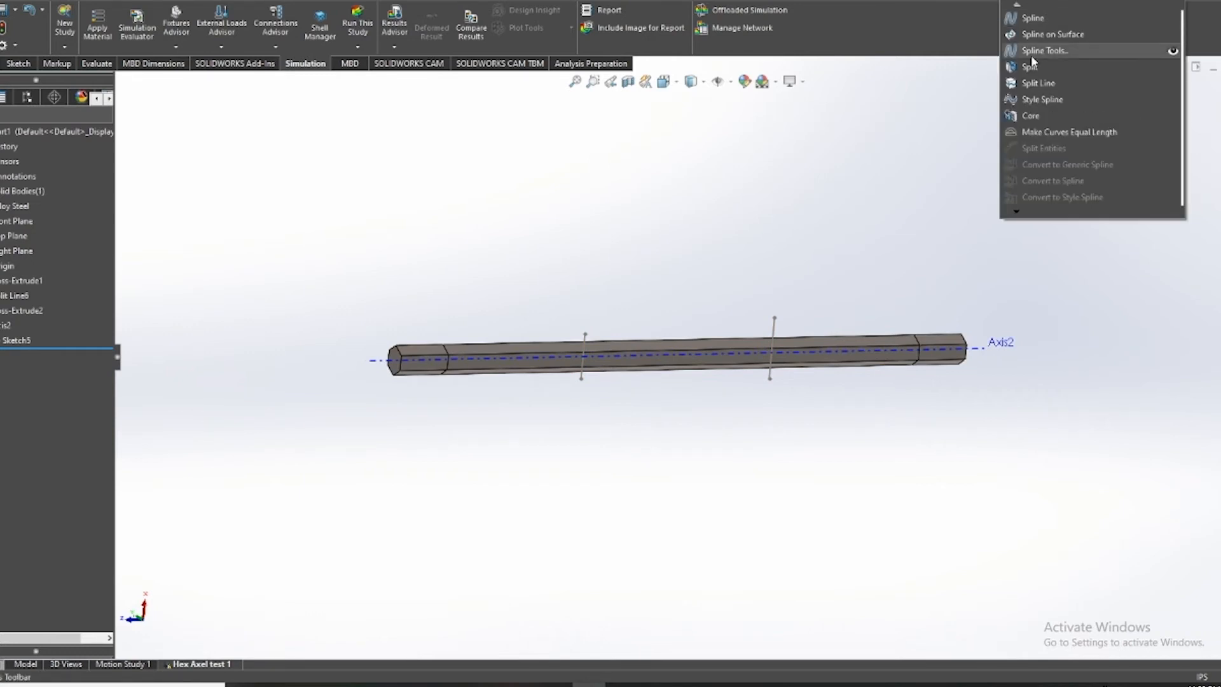
pyautogui.press('Return')
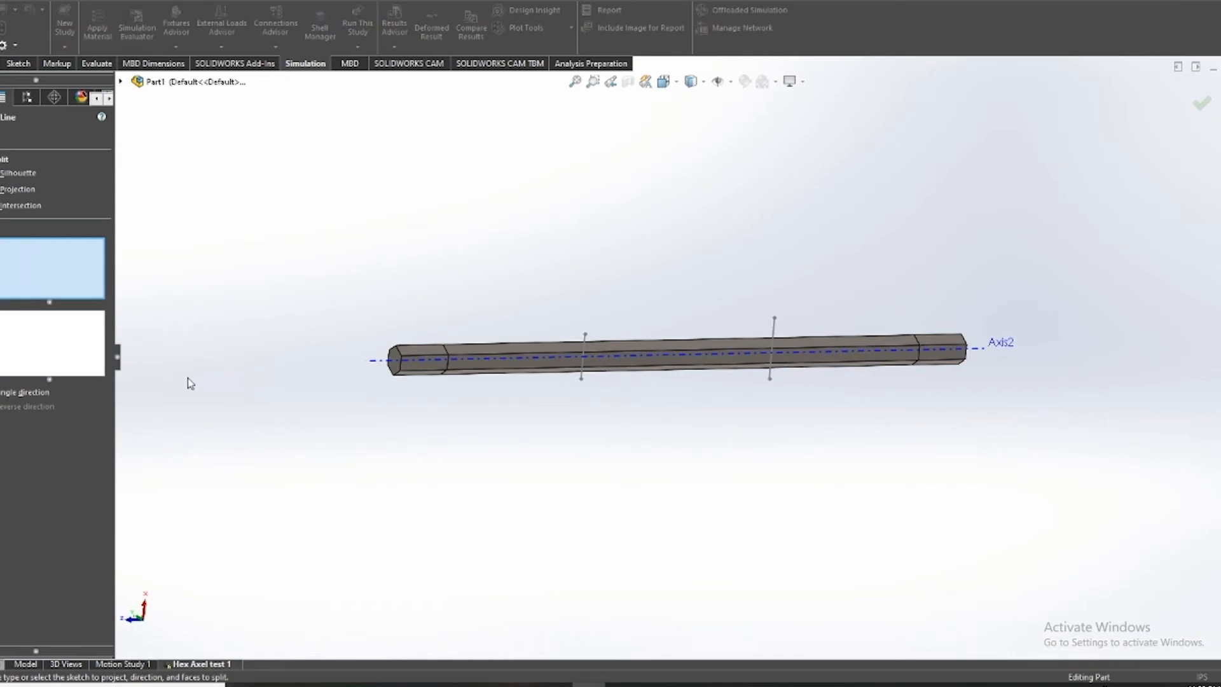
pyautogui.click(120, 82)
pyautogui.click(159, 294)
# Select the six long side faces of the shaft's middle section as the faces to split and confirm the feature
pyautogui.scroll(-4, 659, 345)
pyautogui.moveTo(420, 381); pyautogui.dragTo(451, 380, button='middle')
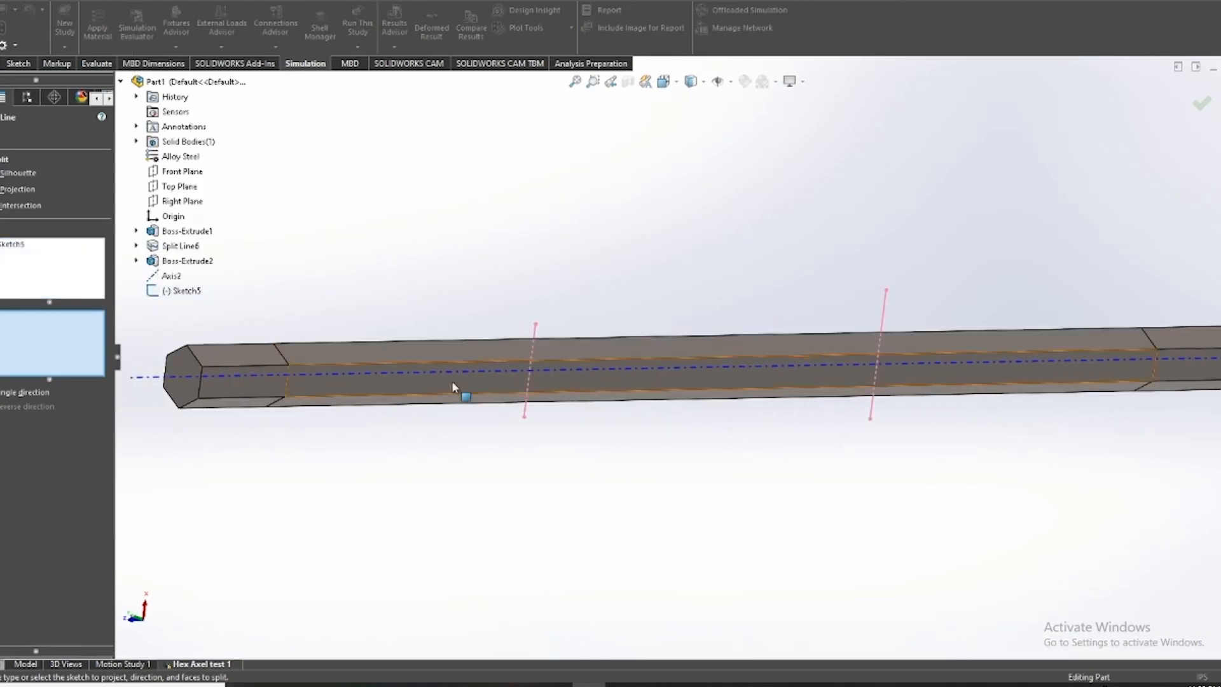
pyautogui.scroll(3, 451, 380)
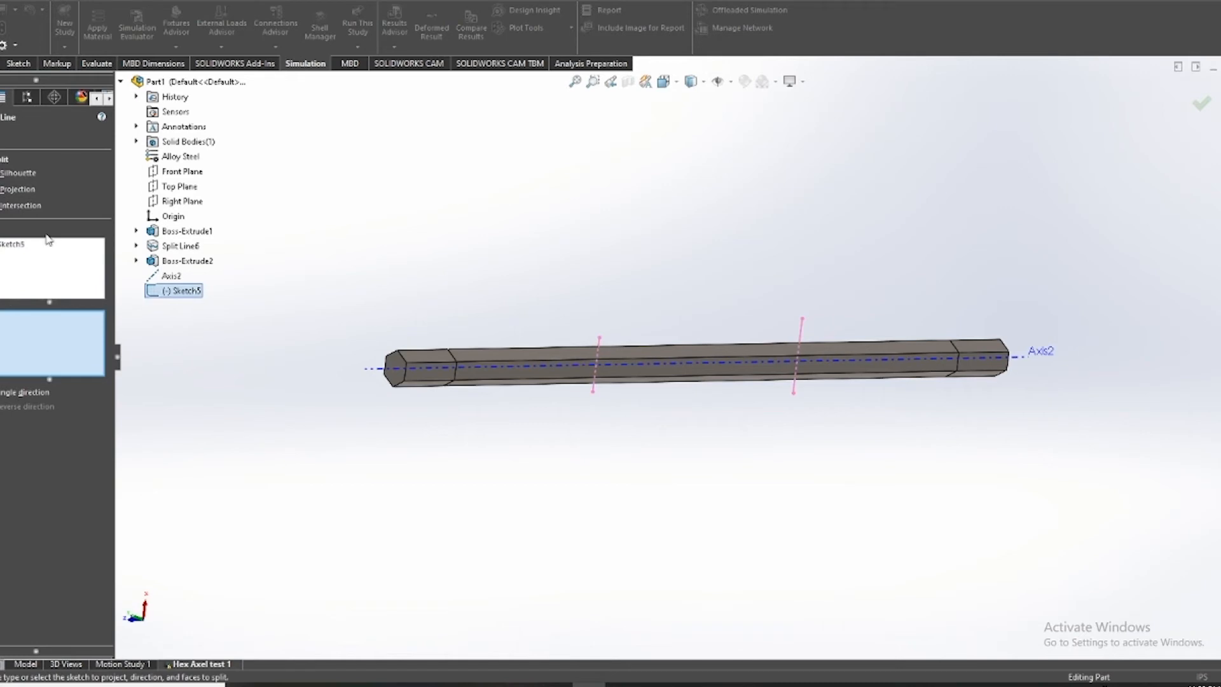
pyautogui.scroll(-5, 795, 399)
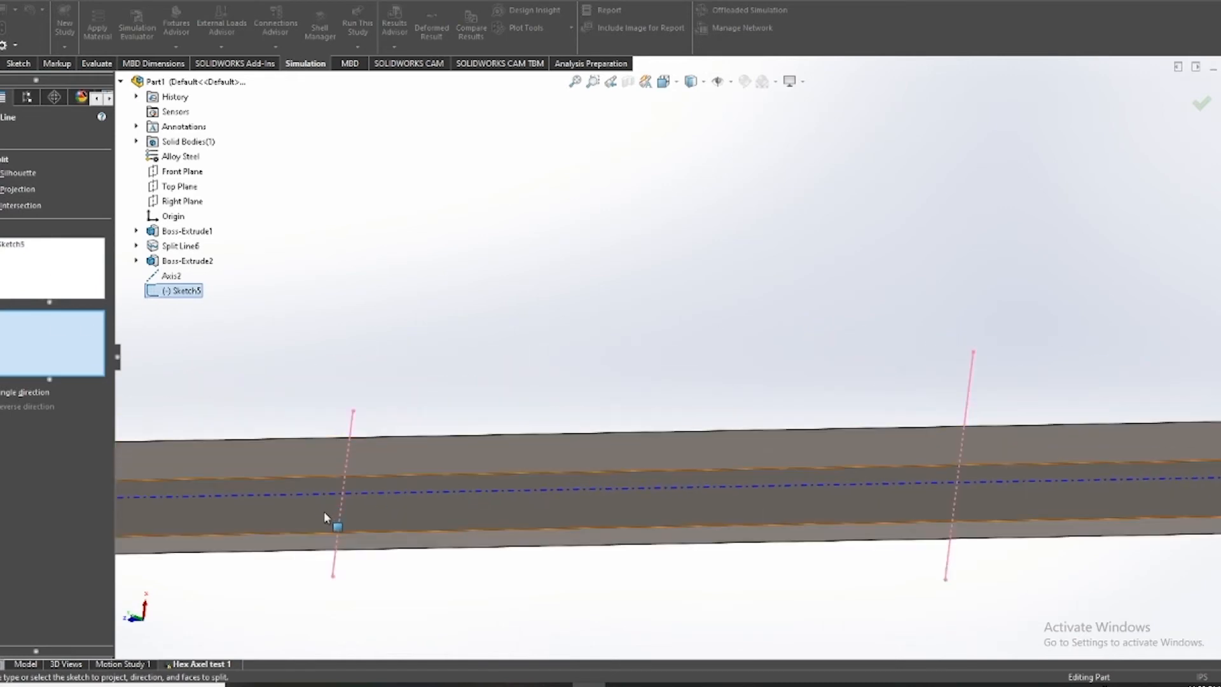
pyautogui.click(306, 517)
pyautogui.click(326, 453)
pyautogui.moveTo(275, 453); pyautogui.dragTo(368, 481, button='middle')
pyautogui.click(254, 466)
pyautogui.click(223, 513)
pyautogui.click(219, 544)
pyautogui.moveTo(162, 508); pyautogui.dragTo(214, 598, button='middle')
pyautogui.click(277, 551)
pyautogui.scroll(8, 577, 589)
pyautogui.moveTo(643, 485); pyautogui.dragTo(615, 478, button='middle')
pyautogui.scroll(-1, 616, 479)
pyautogui.press('Return')
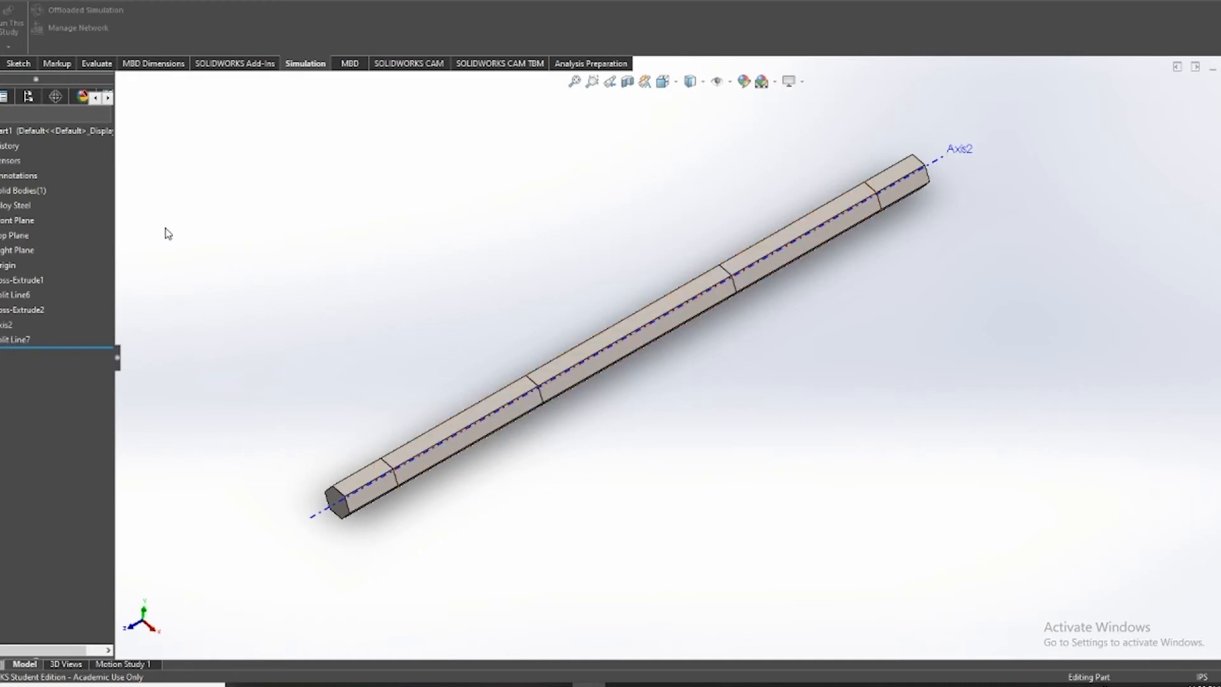
# Create a new static simulation study named Hex Axel Test1
pyautogui.click(3, 63)
pyautogui.click(23, 64)
pyautogui.click(2, 63)
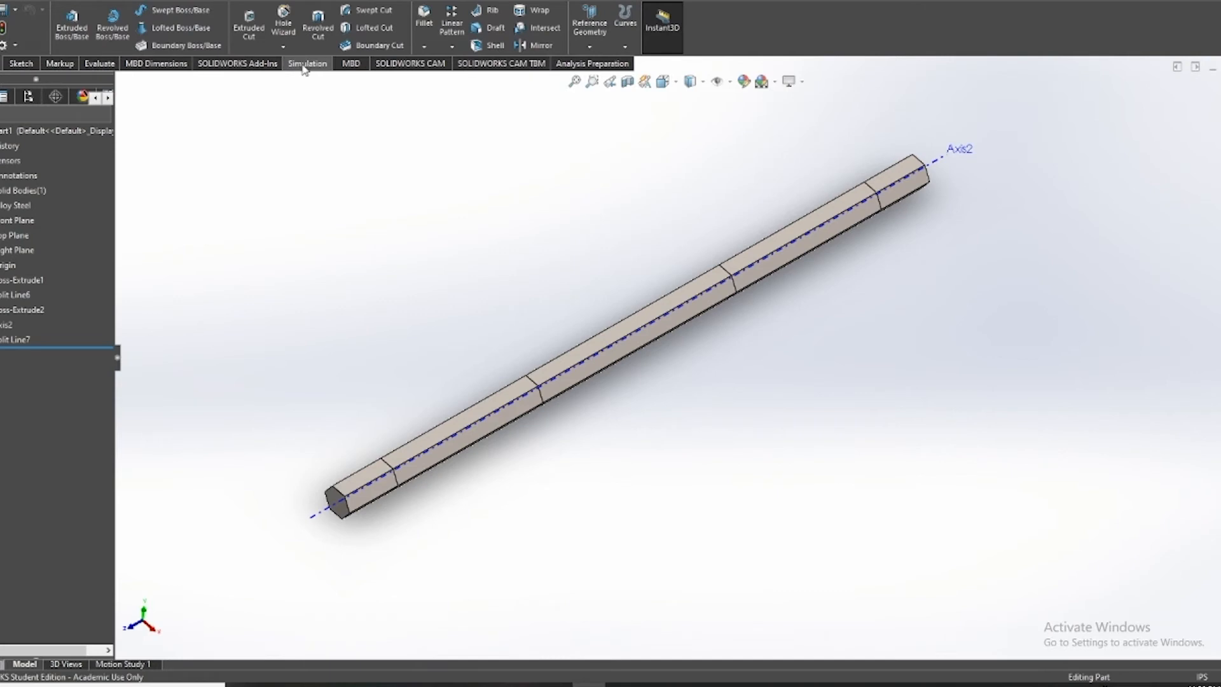
pyautogui.click(306, 64)
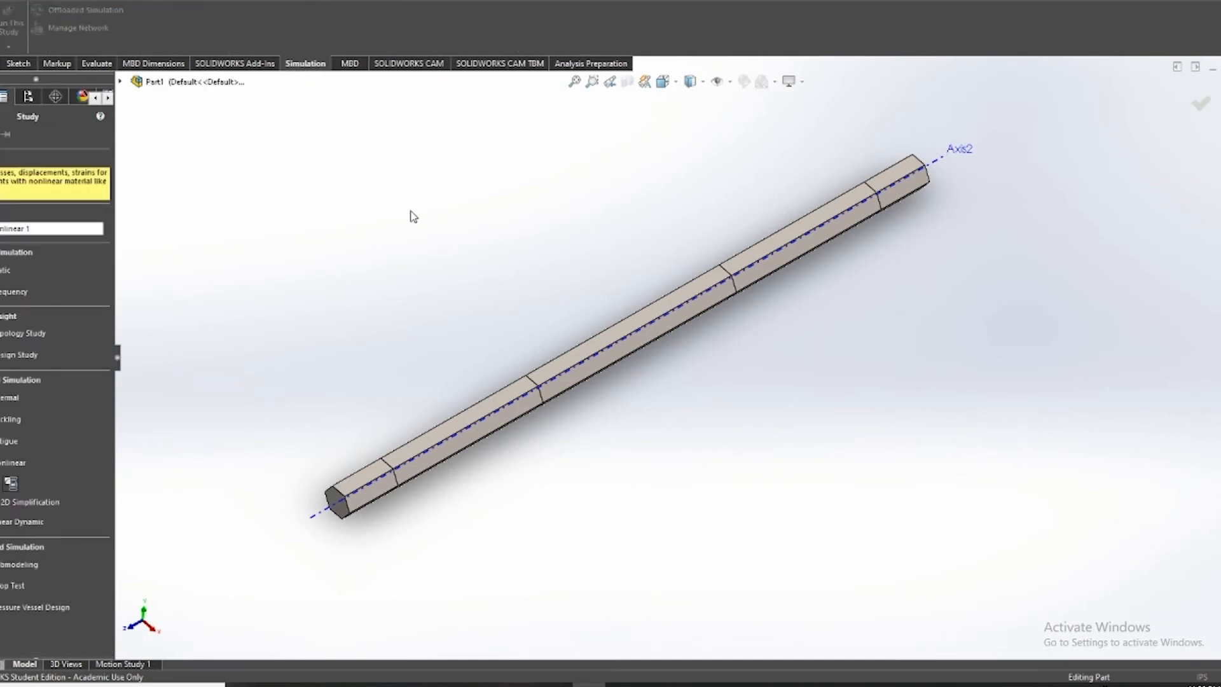
pyautogui.click(3, 271)
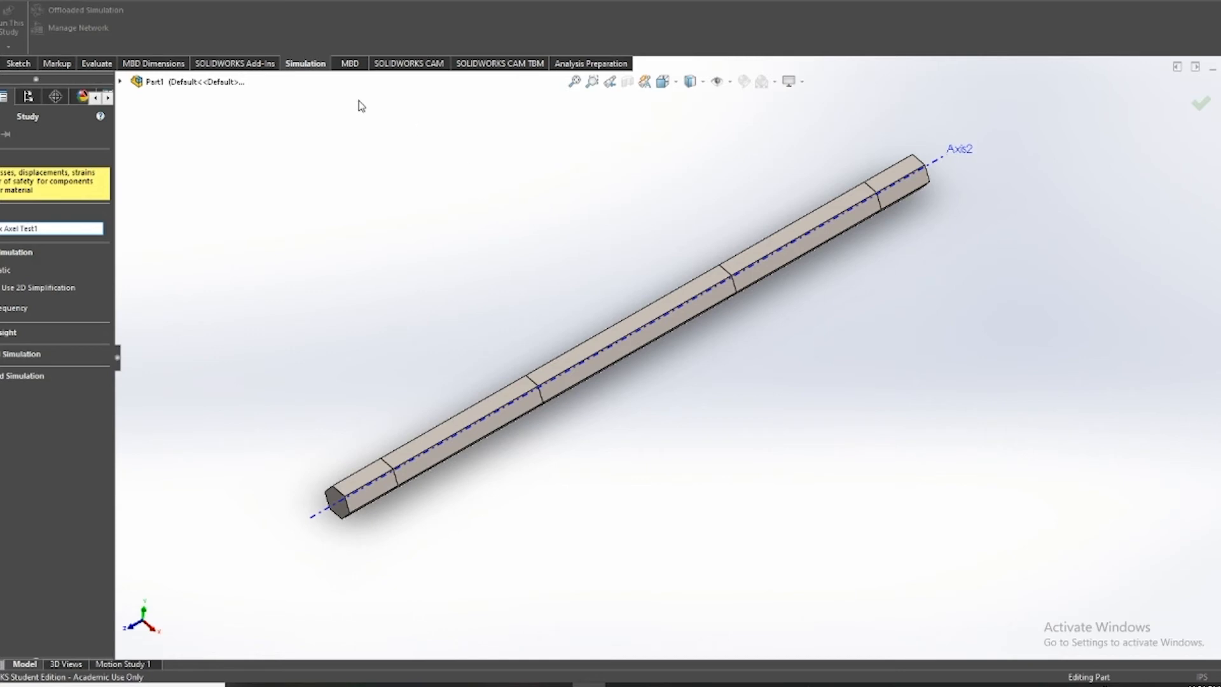
pyautogui.press('Return')
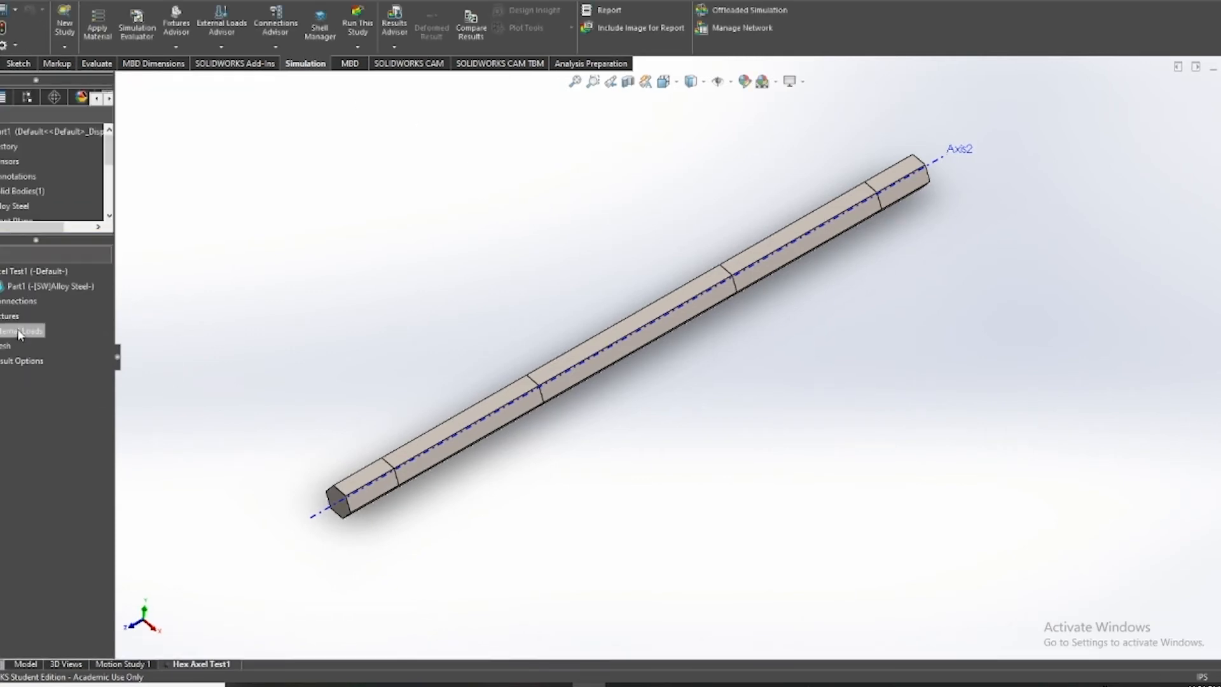
# Start a Fixed Geometry fixture and select the six side faces of the short section at one end of the shaft
pyautogui.rightClick(19, 332)
pyautogui.click(333, 451)
pyautogui.rightClick(10, 316)
pyautogui.click(63, 347)
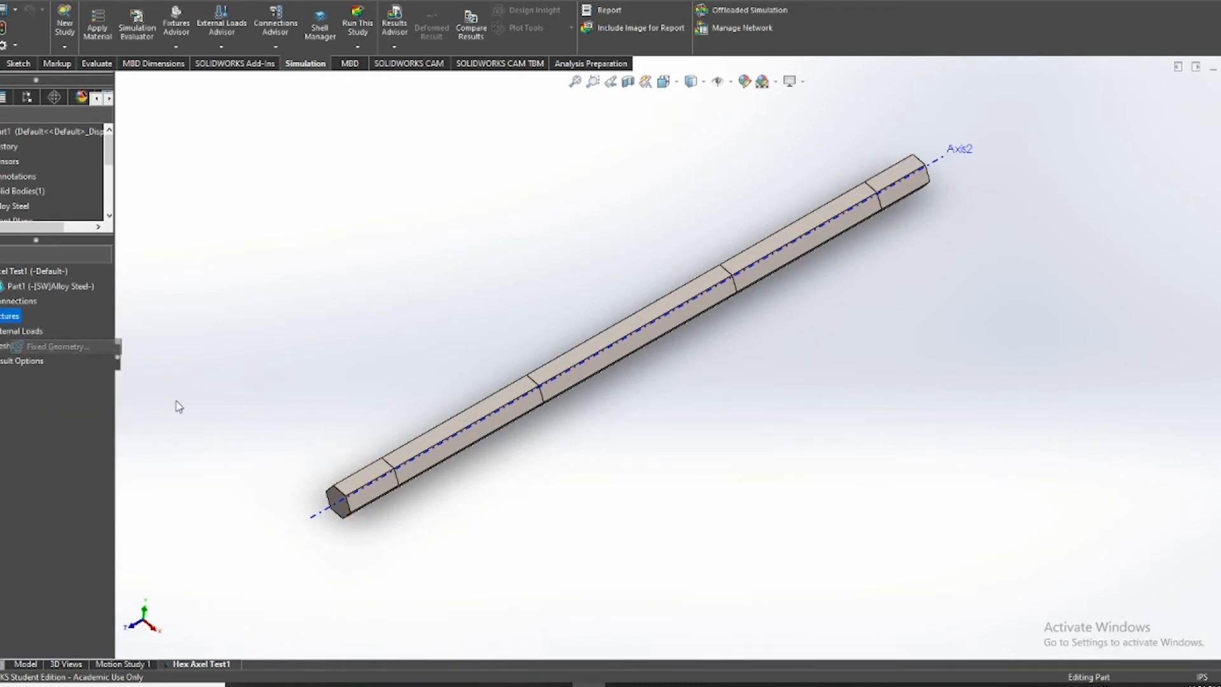
pyautogui.scroll(-9, 388, 493)
pyautogui.click(515, 430)
pyautogui.click(437, 329)
pyautogui.moveTo(525, 531); pyautogui.dragTo(381, 445, button='middle')
pyautogui.click(474, 441)
pyautogui.click(278, 583)
pyautogui.scroll(5, 339, 509)
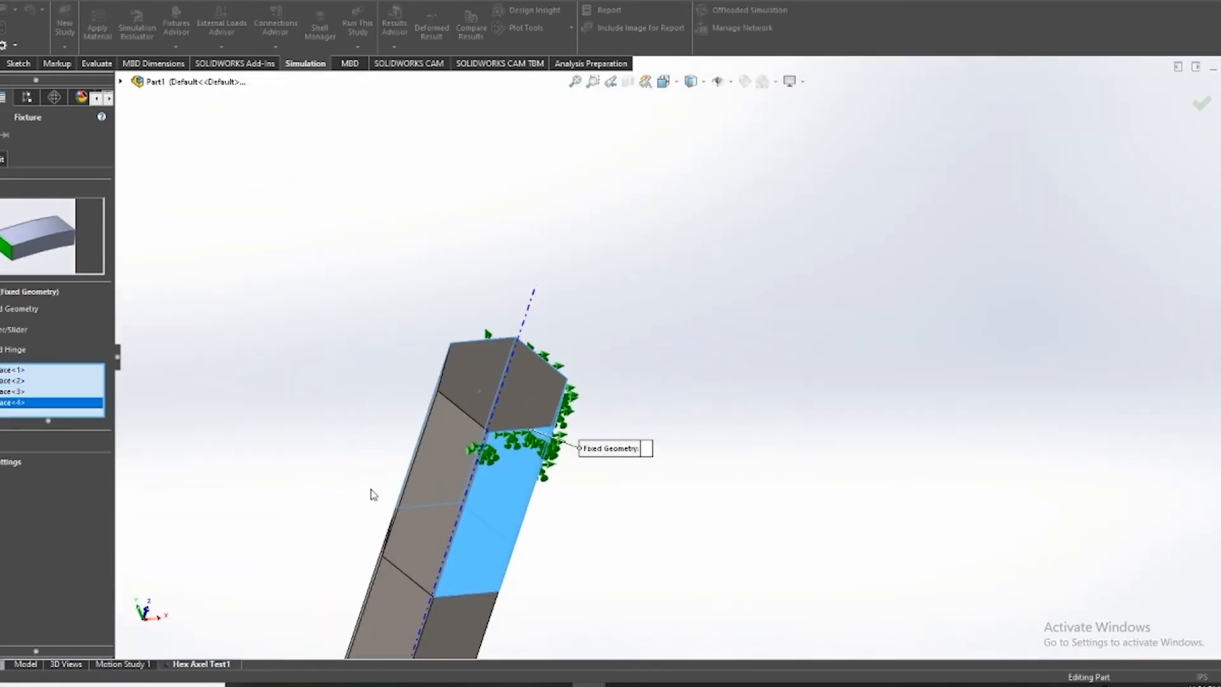
pyautogui.scroll(-4, 353, 504)
pyautogui.click(541, 422)
pyautogui.moveTo(541, 422); pyautogui.dragTo(454, 364, button='middle')
pyautogui.click(454, 364)
pyautogui.scroll(2, 359, 498)
pyautogui.scroll(8, 360, 499)
pyautogui.press('f')
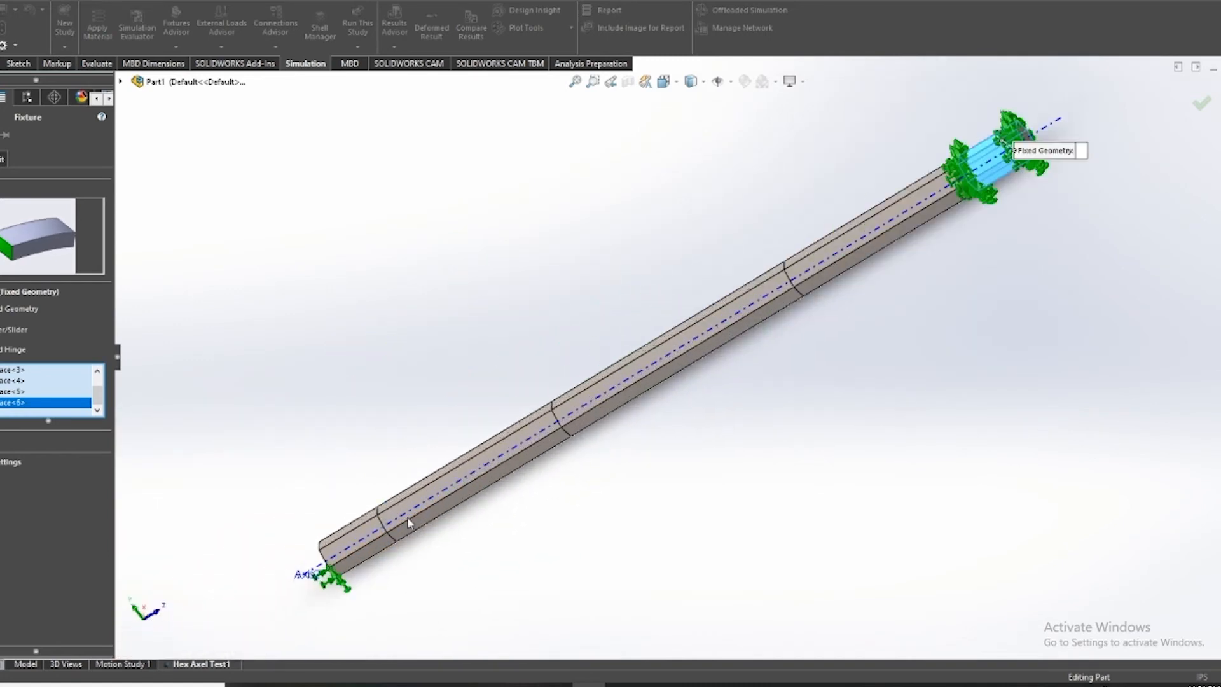
# Add the six side faces of the short section at the shaft's opposite end to the fixture and confirm it
pyautogui.scroll(-6, 408, 523)
pyautogui.click(485, 420)
pyautogui.click(545, 453)
pyautogui.moveTo(474, 460); pyautogui.dragTo(620, 344, button='middle')
pyautogui.click(676, 444)
pyautogui.click(767, 412)
pyautogui.moveTo(767, 412); pyautogui.dragTo(573, 477, button='middle')
pyautogui.click(695, 360)
pyautogui.click(738, 278)
pyautogui.scroll(8, 693, 362)
pyautogui.moveTo(754, 438); pyautogui.dragTo(607, 405, button='middle')
pyautogui.scroll(3, 852, 253)
pyautogui.moveTo(853, 254); pyautogui.dragTo(518, 487, button='middle')
pyautogui.press('super')
pyautogui.scroll(-2, 800, 515)
pyautogui.press('Return')
pyautogui.scroll(4, 590, 372)
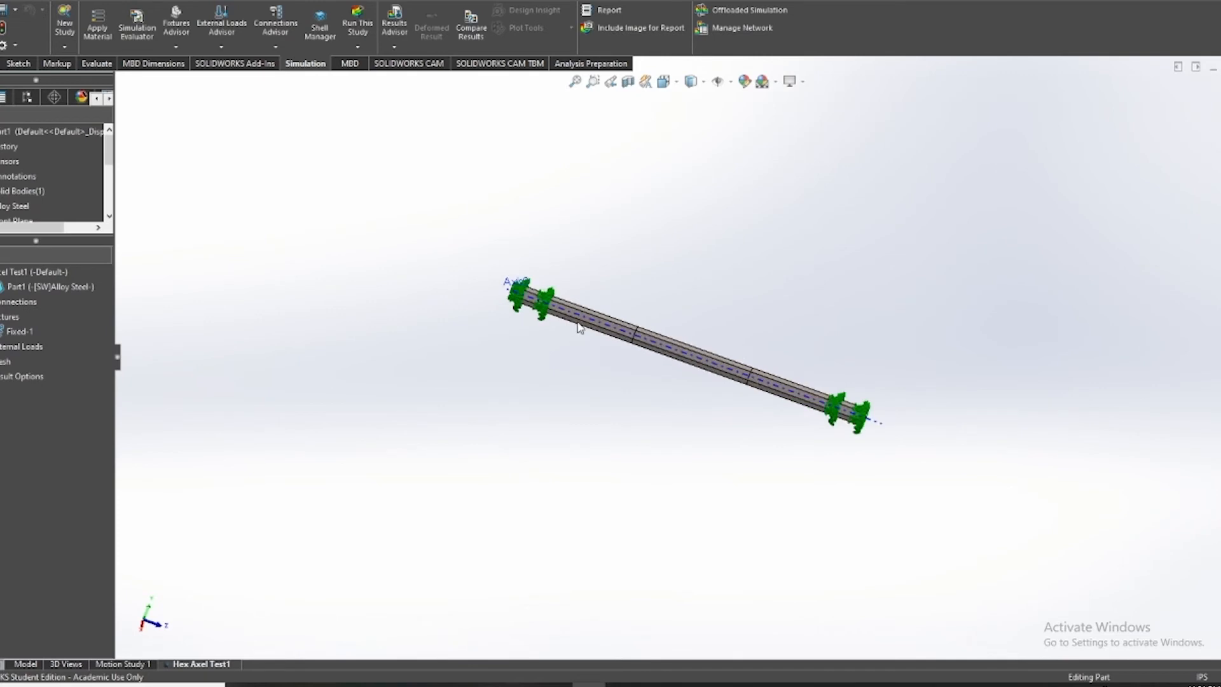
# Start a Force load on one side face of the shaft's middle section, acting normal to the face
pyautogui.scroll(-5, 579, 328)
pyautogui.moveTo(646, 401); pyautogui.dragTo(633, 445, button='middle')
pyautogui.scroll(4, 998, 526)
pyautogui.scroll(-3, 1018, 445)
pyautogui.click(998, 342)
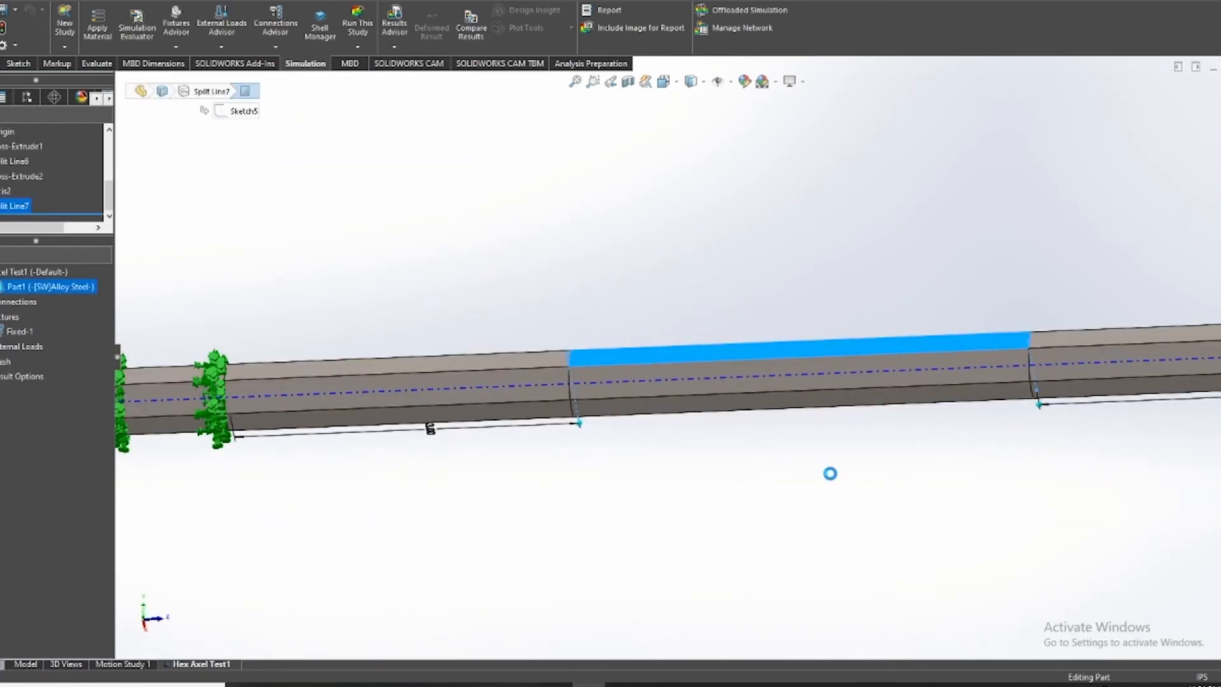
pyautogui.click(992, 446)
pyautogui.moveTo(564, 417); pyautogui.dragTo(688, 533, button='middle')
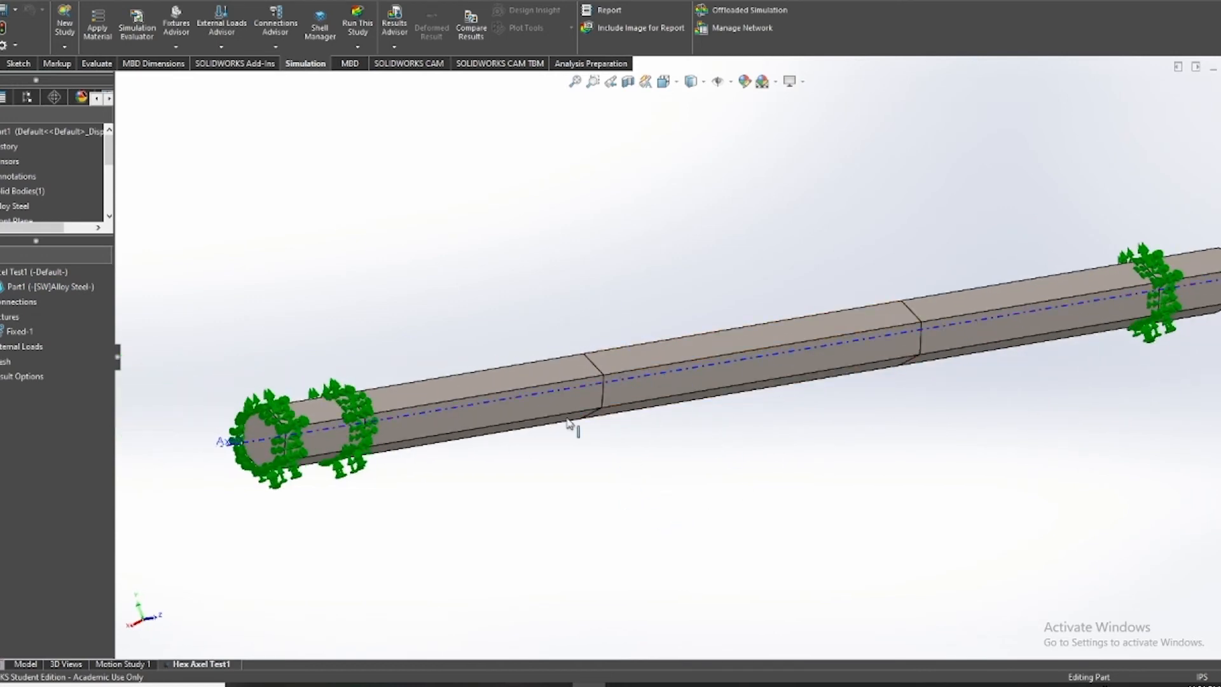
pyautogui.rightClick(22, 346)
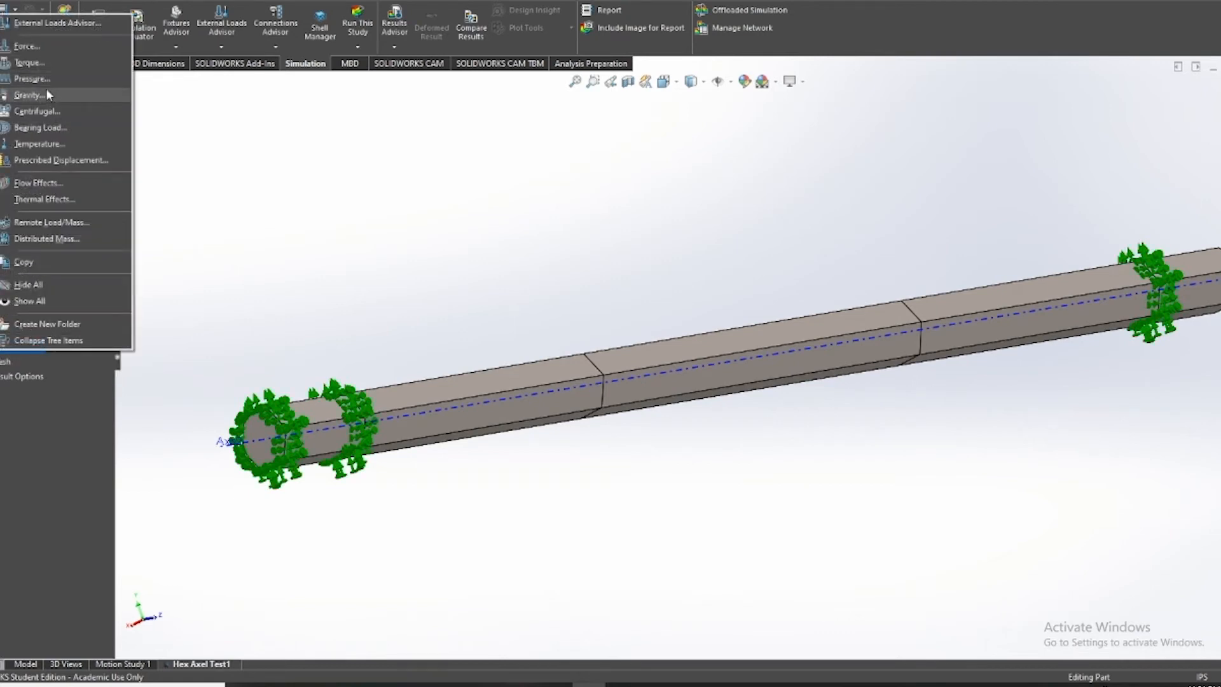
pyautogui.click(32, 51)
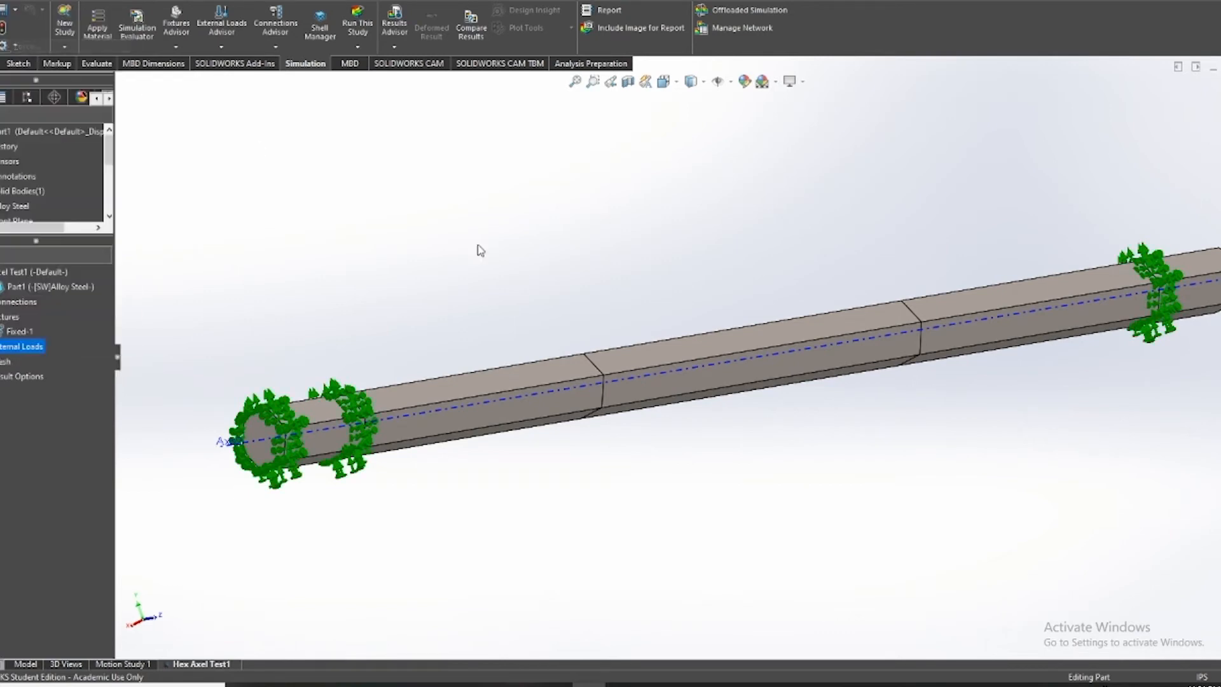
pyautogui.click(660, 398)
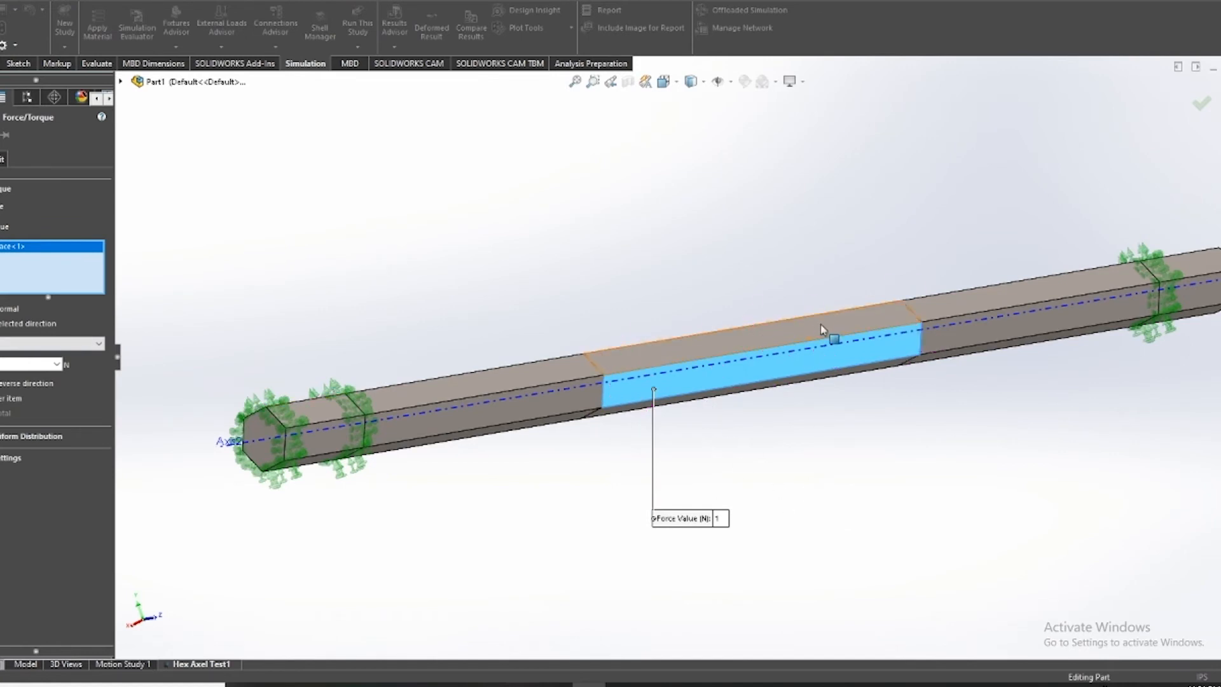
pyautogui.click(19, 323)
pyautogui.click(13, 308)
pyautogui.moveTo(717, 385); pyautogui.dragTo(770, 424, button='middle')
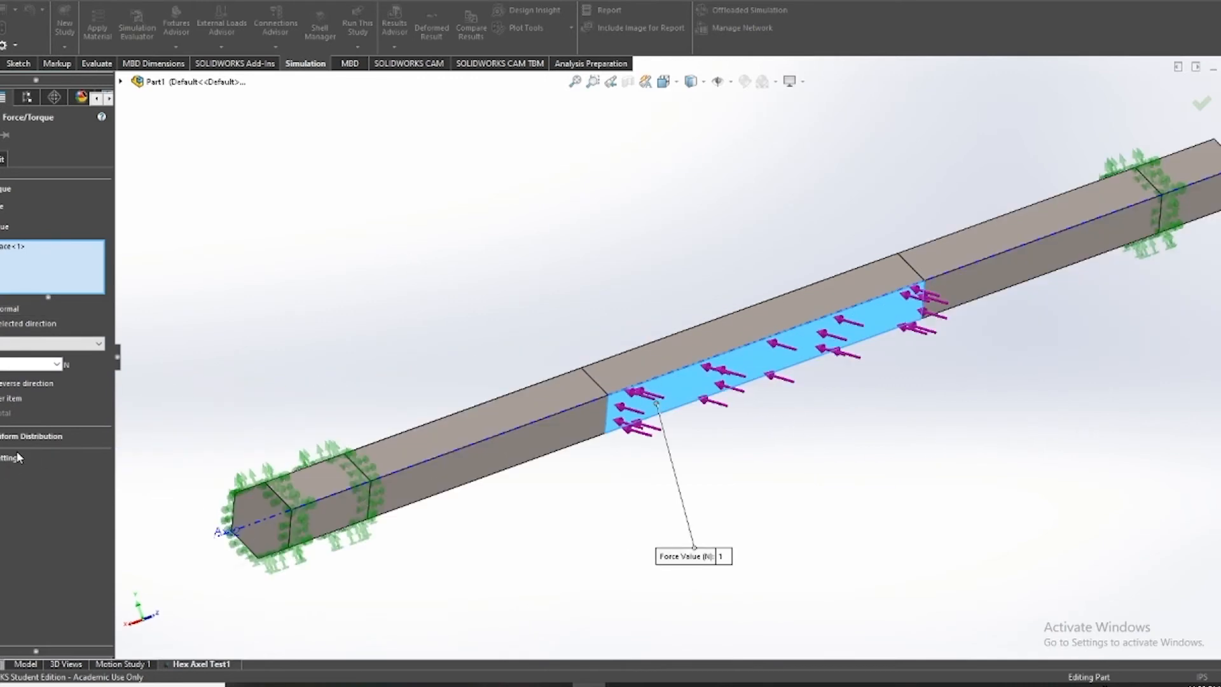
# Switch the force units to English (IPS), set the force to 25 lbf and confirm the load
pyautogui.click(51, 343)
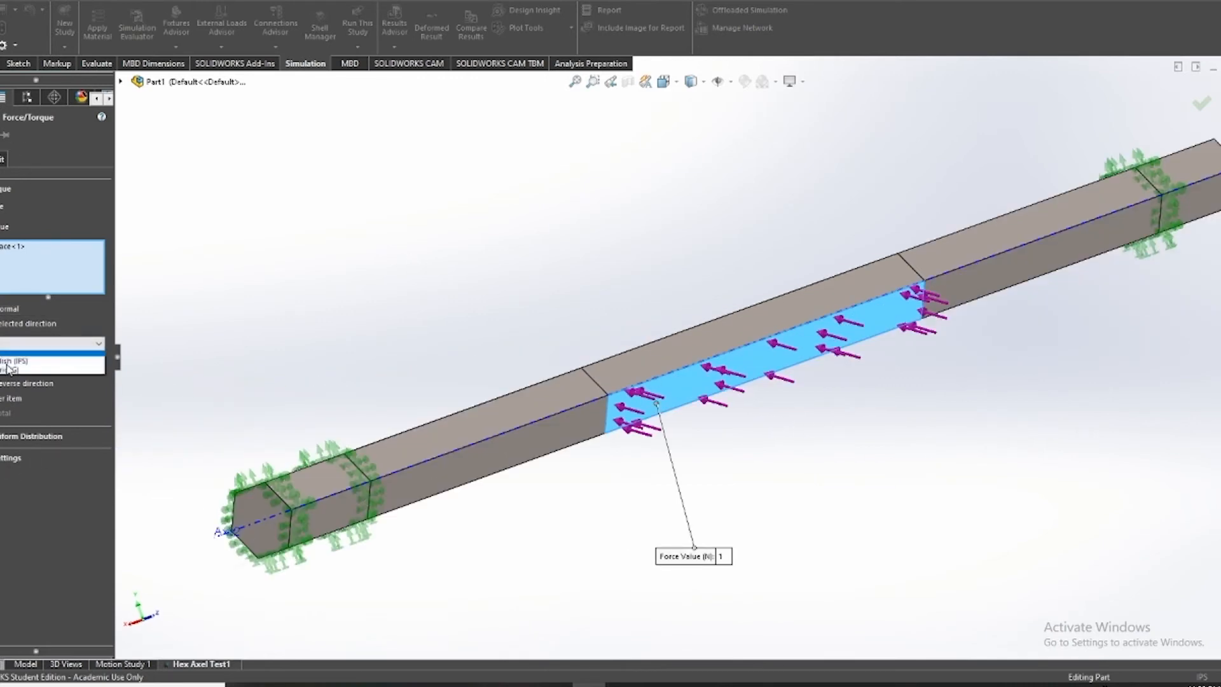
pyautogui.click(17, 374)
pyautogui.doubleClick(20, 363)
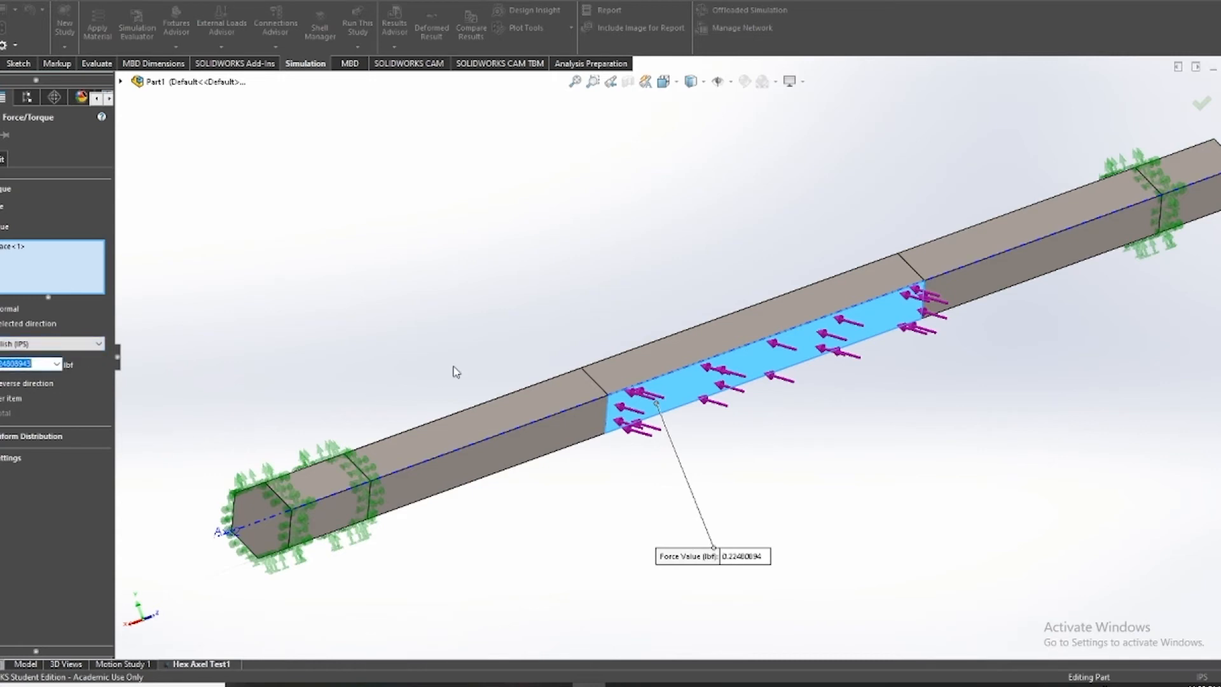
pyautogui.write('25')
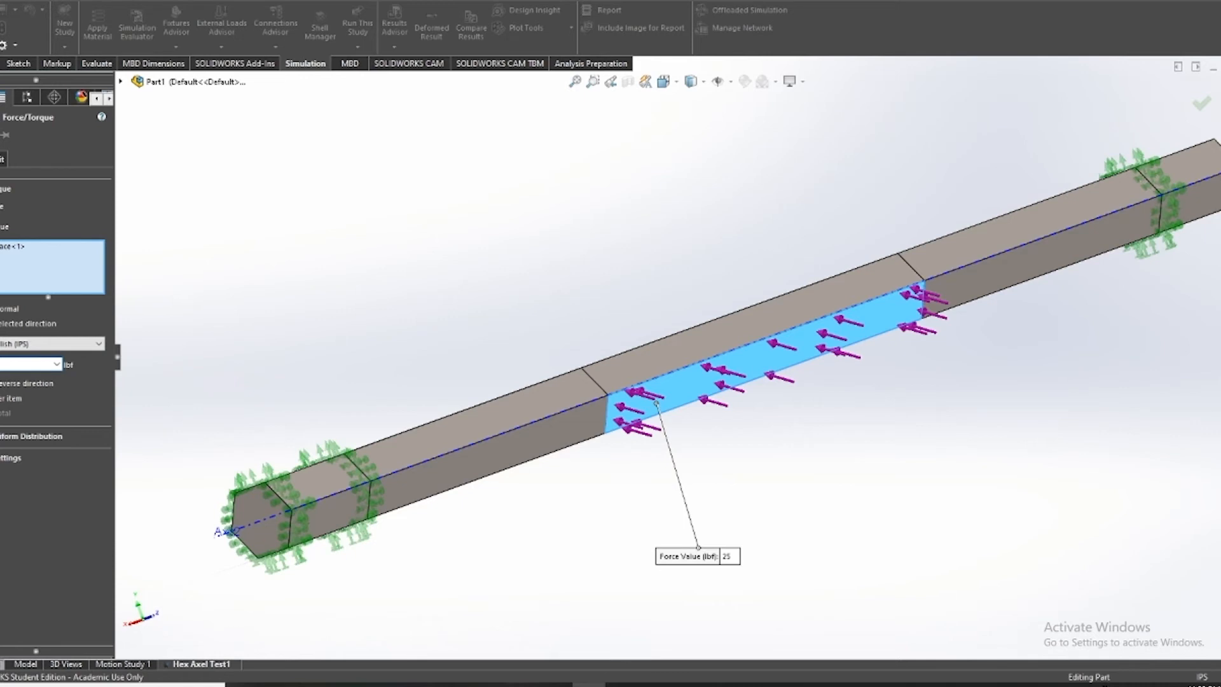
pyautogui.press('Return')
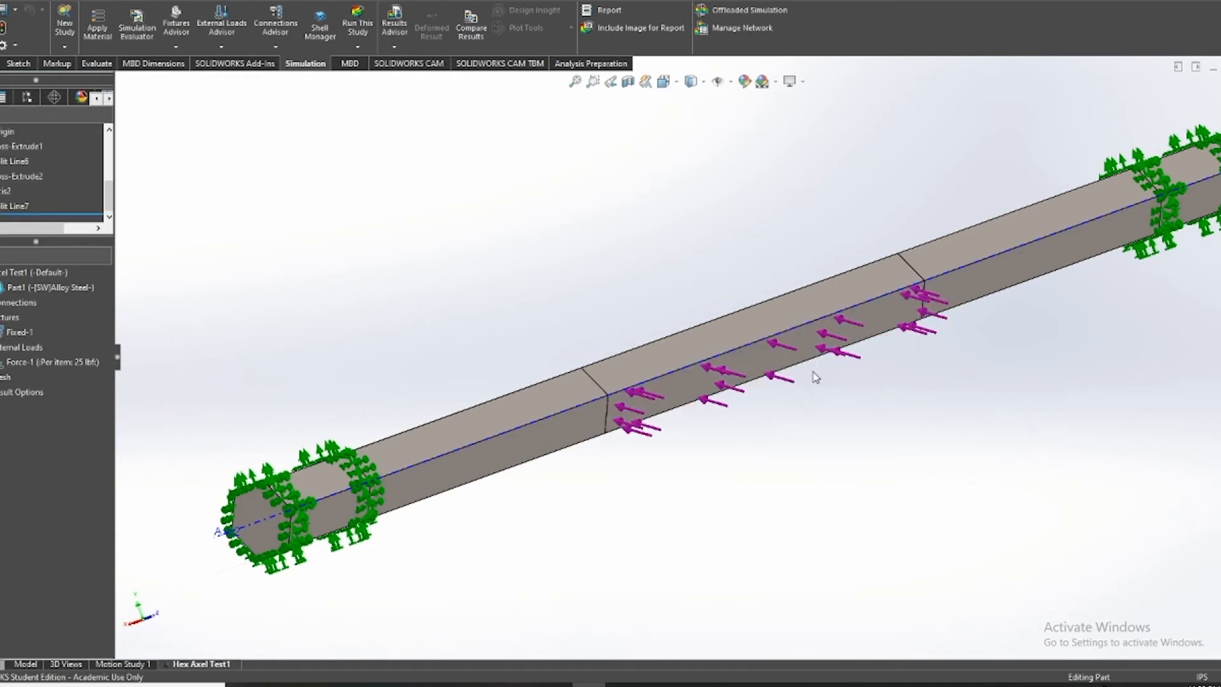
# Create a mesh on the shaft with the mesh density moved most of the way towards Fine
pyautogui.scroll(-1, 719, 461)
pyautogui.moveTo(720, 462); pyautogui.dragTo(712, 472, button='middle')
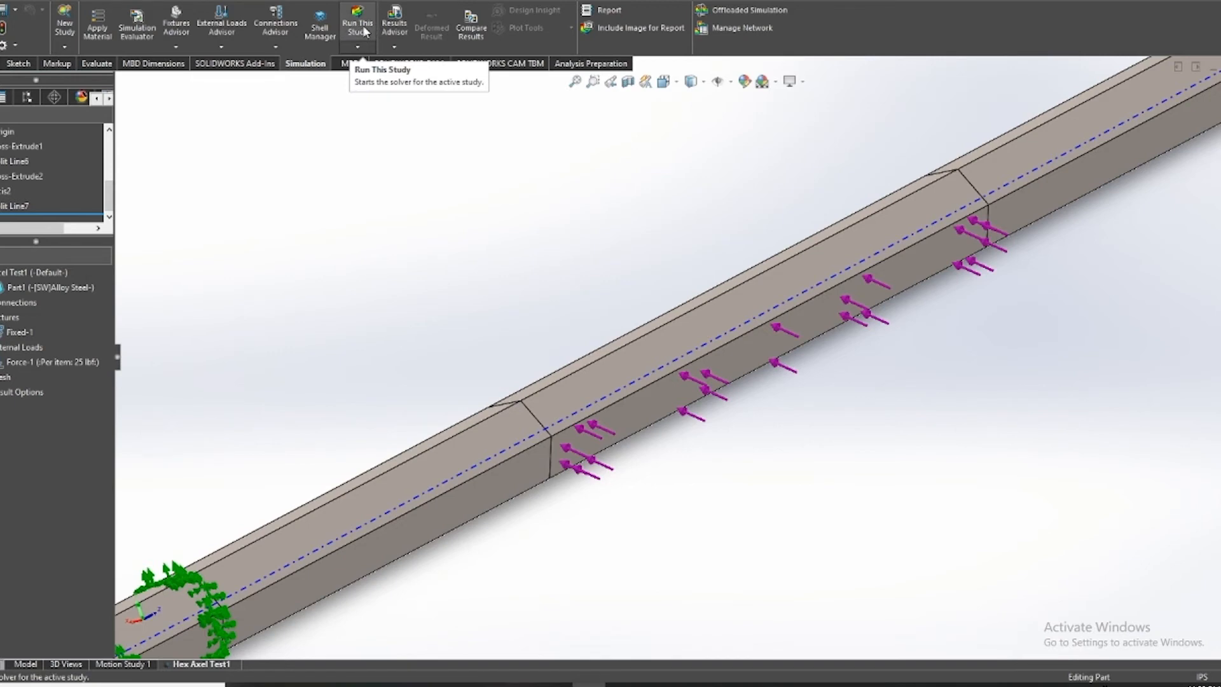
pyautogui.rightClick(7, 364)
pyautogui.rightClick(5, 377)
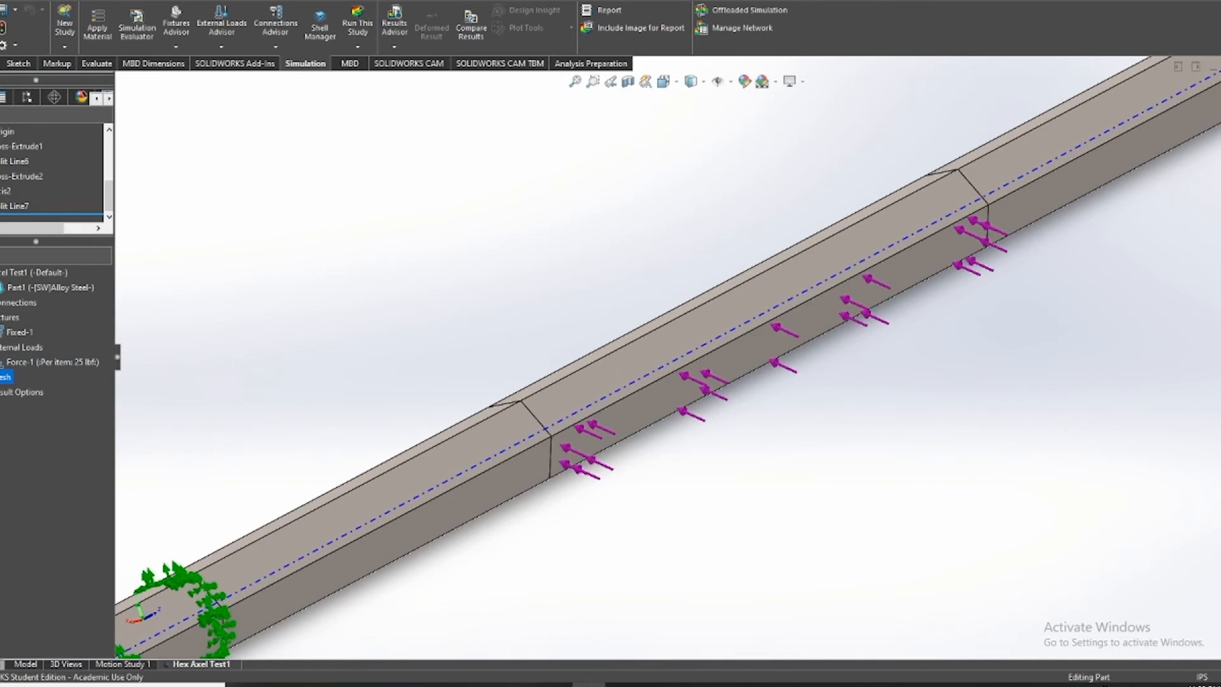
pyautogui.rightClick(5, 377)
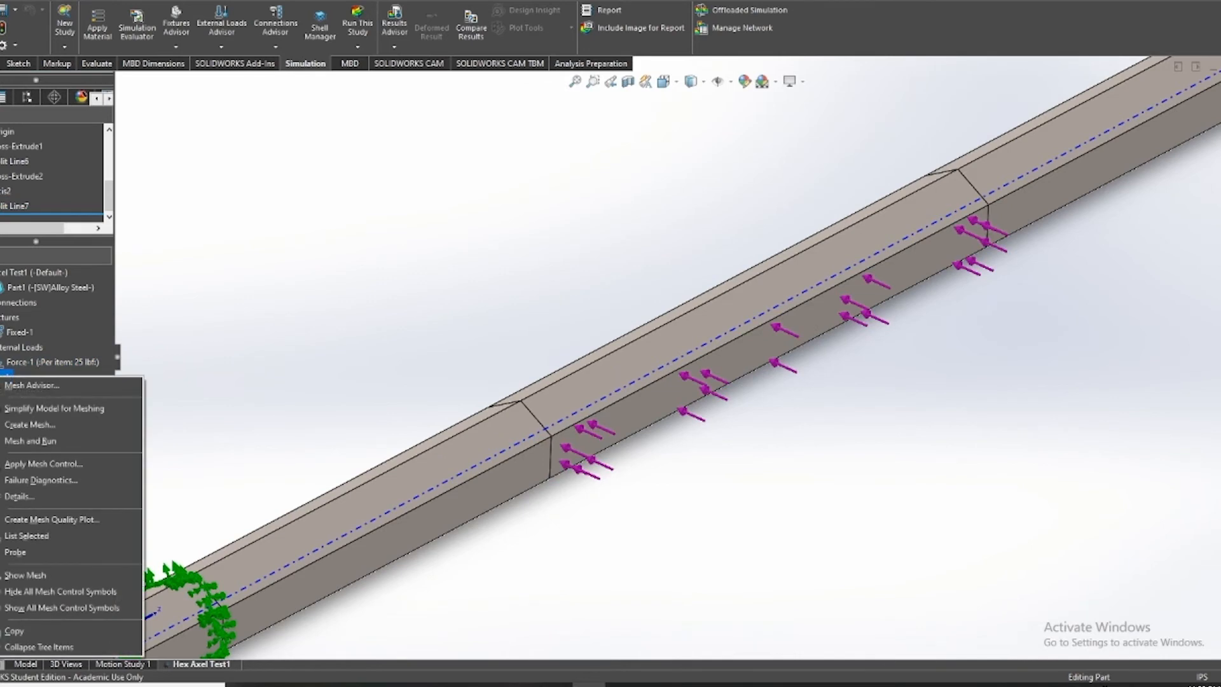
pyautogui.click(22, 425)
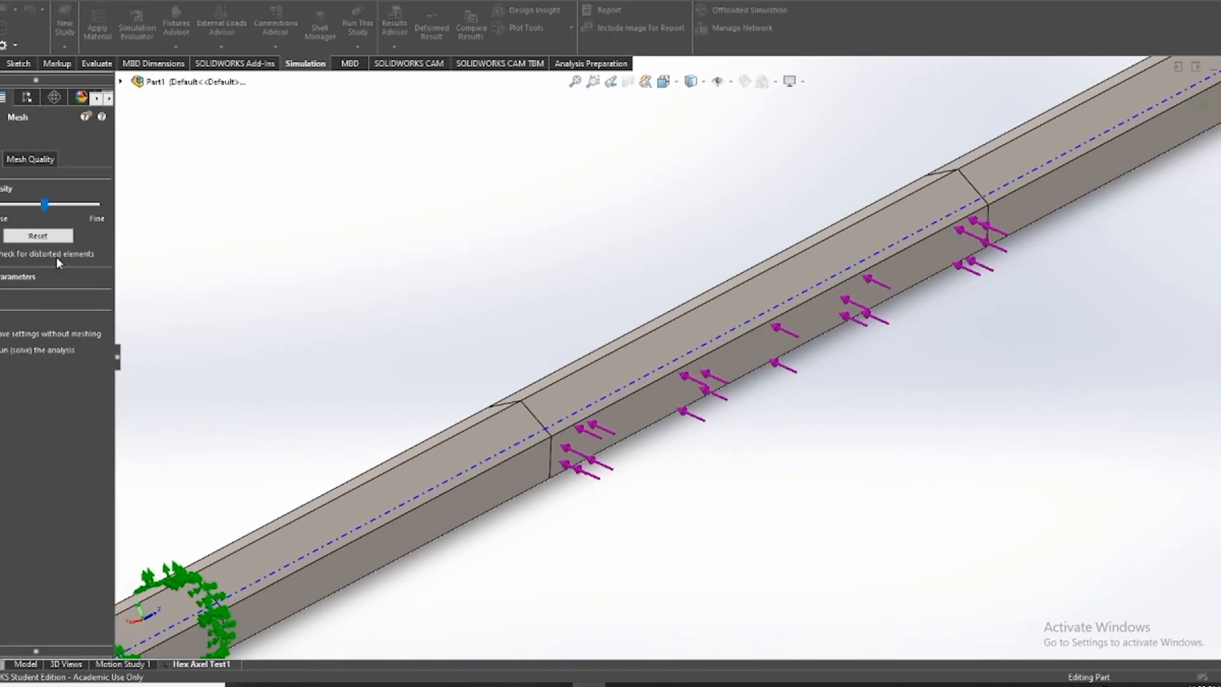
pyautogui.moveTo(44, 204); pyautogui.dragTo(80, 204)
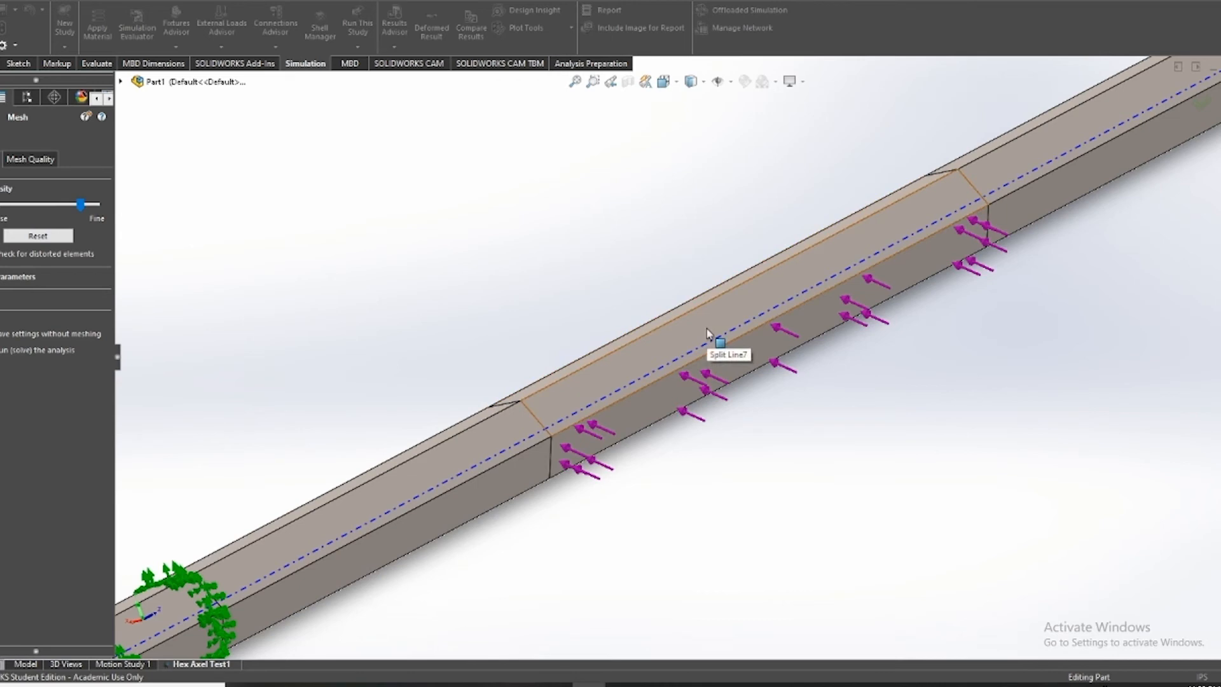
pyautogui.press('Return')
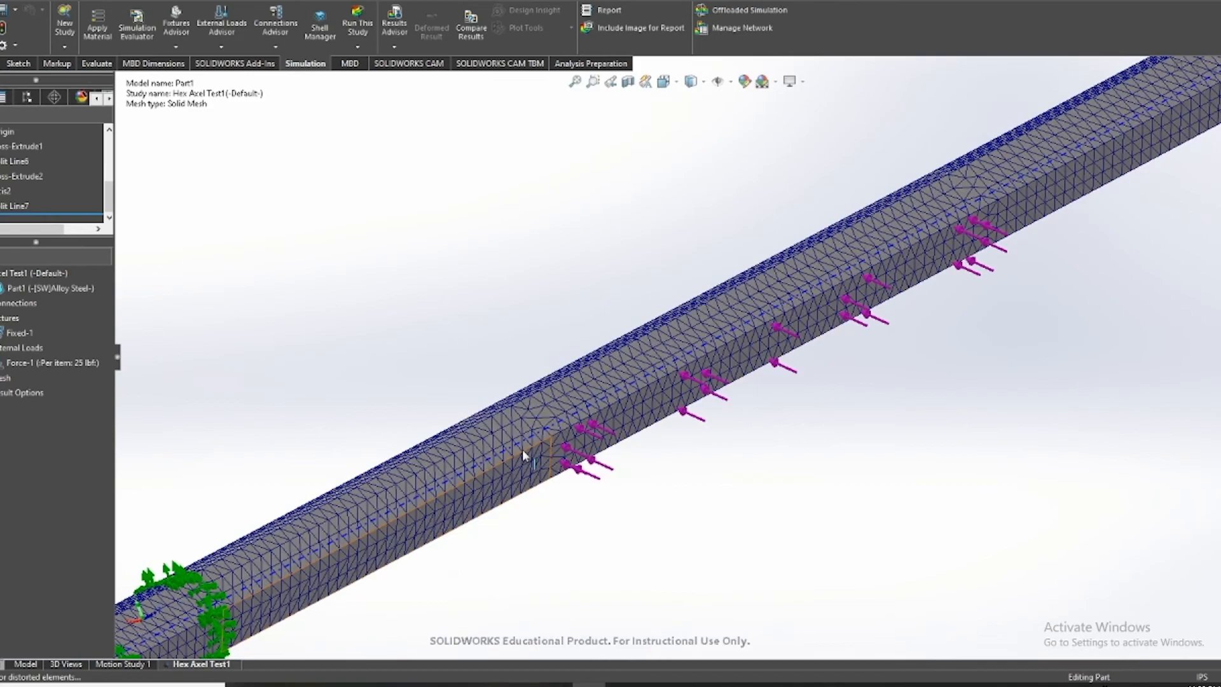
# Examine the mesh along the shaft, around the split edges and the loaded middle face
pyautogui.scroll(5, 602, 488)
pyautogui.scroll(-4, 703, 338)
pyautogui.scroll(-3, 704, 337)
pyautogui.moveTo(578, 414)
pyautogui.mouseDown(button='middle')
pyautogui.moveTo(645, 355)
pyautogui.moveTo(627, 324)
pyautogui.moveTo(569, 436)
pyautogui.mouseUp(button='middle')
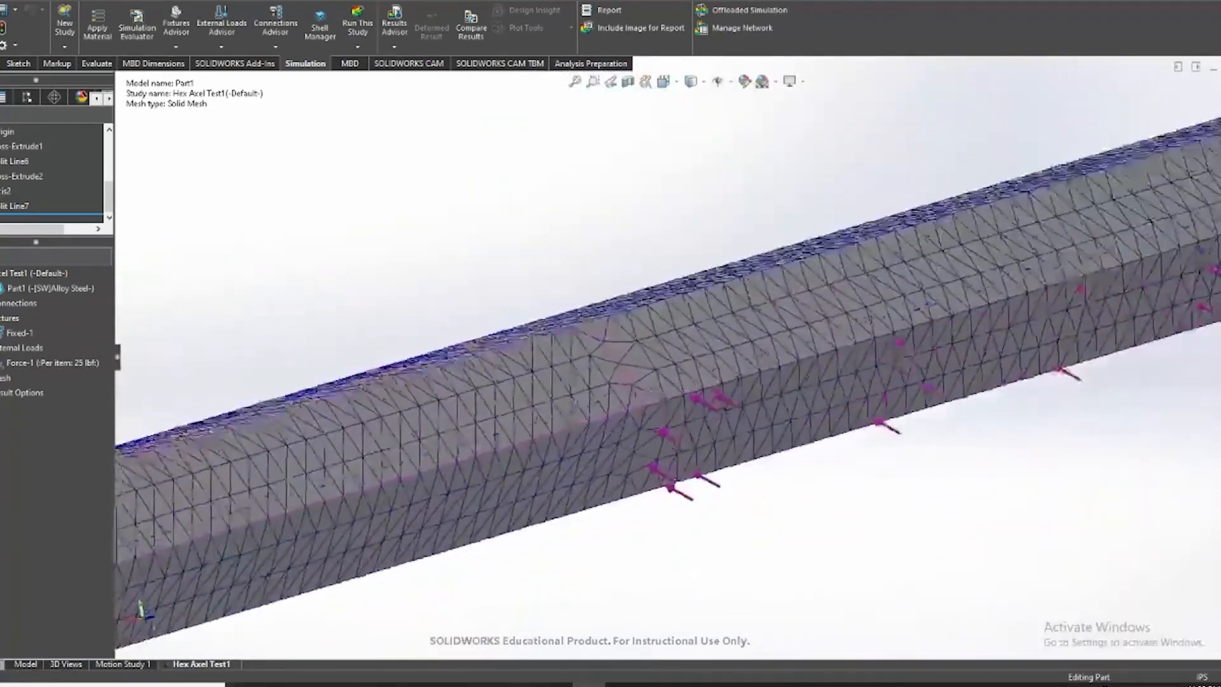
pyautogui.scroll(4, 569, 435)
pyautogui.scroll(3, 861, 360)
pyautogui.scroll(-3, 806, 320)
pyautogui.scroll(-3, 657, 355)
pyautogui.scroll(2, 437, 507)
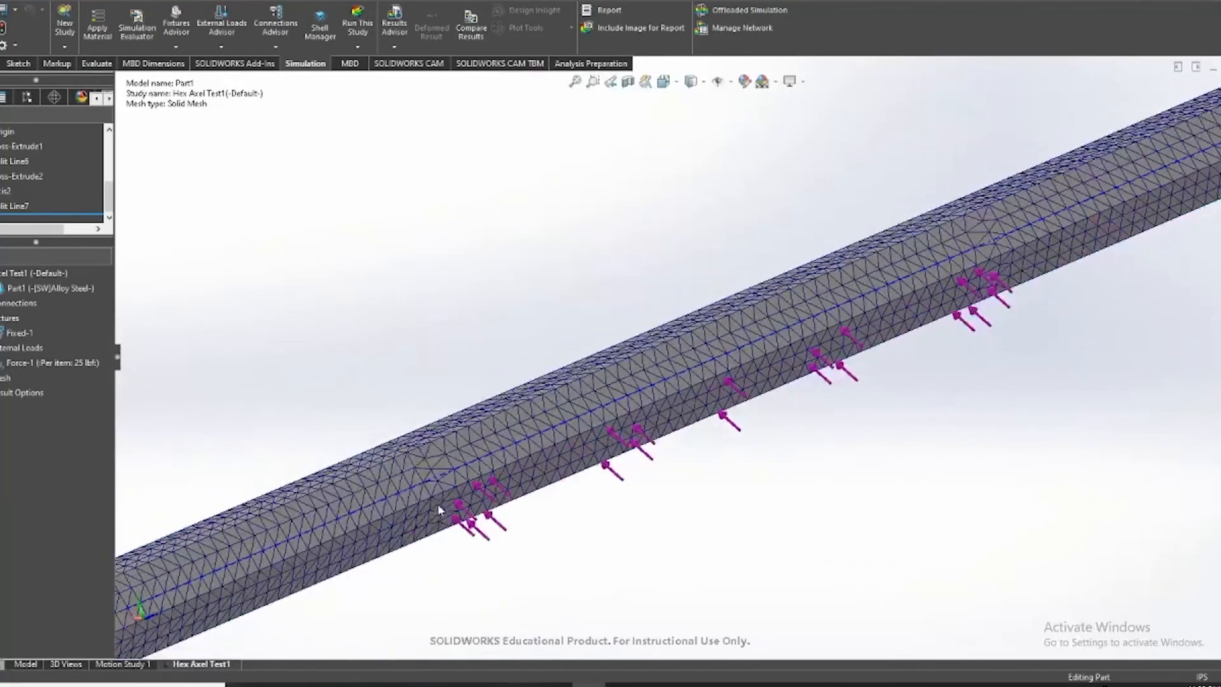
pyautogui.press('f')
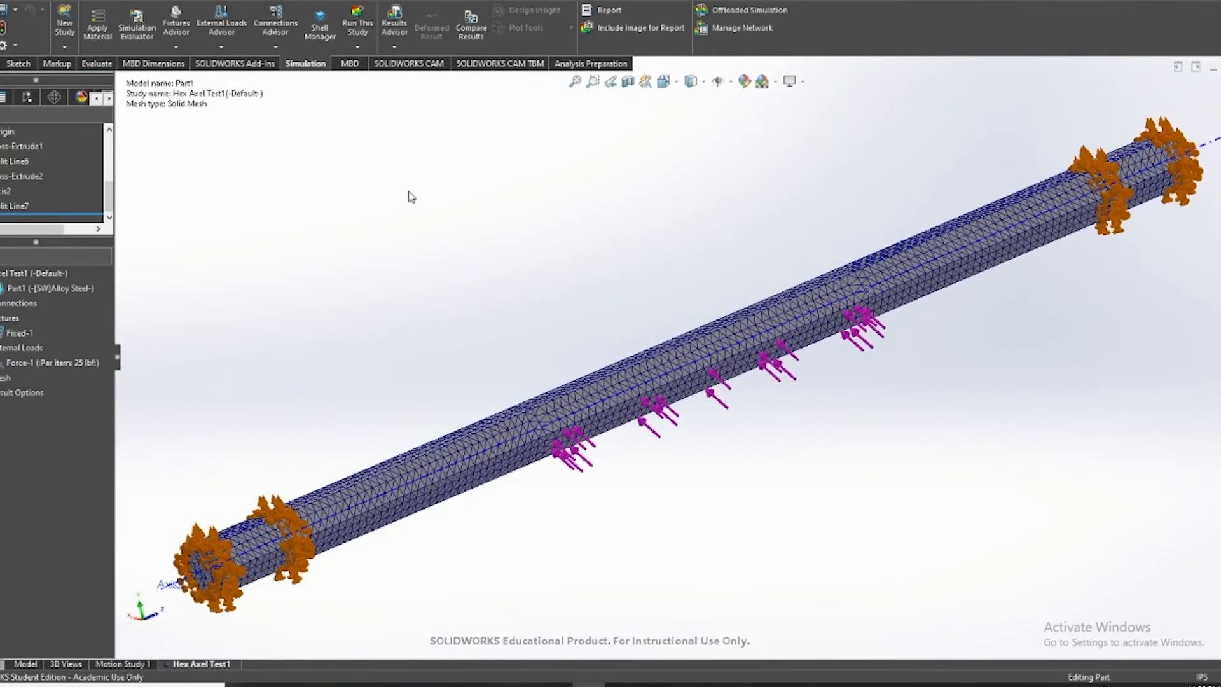
# Run the study and inspect the von Mises stress plot along the deformed shaft
pyautogui.click(359, 29)
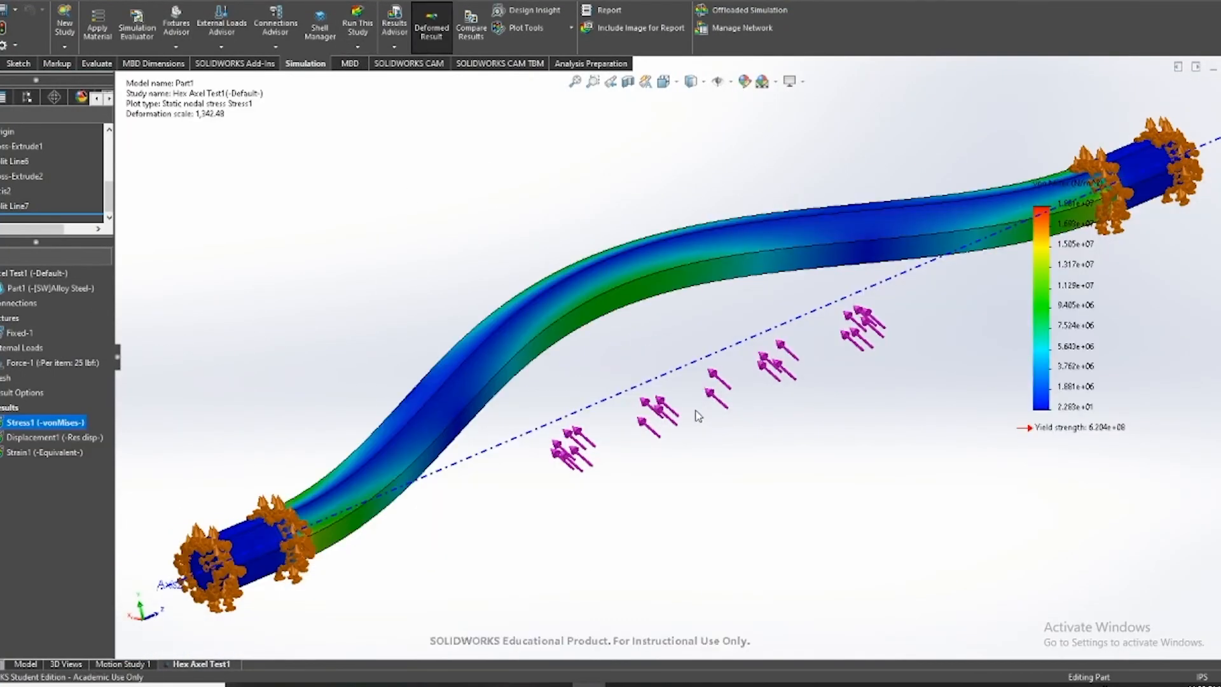
pyautogui.scroll(3, 731, 414)
pyautogui.scroll(-5, 696, 354)
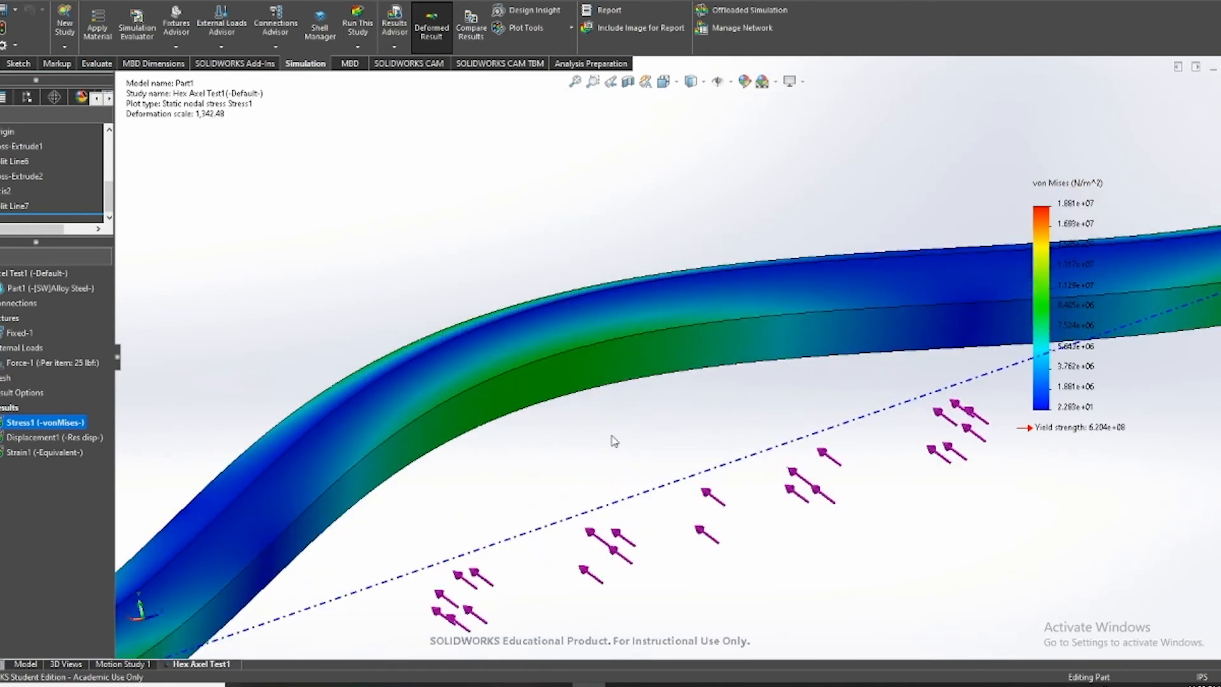
pyautogui.moveTo(636, 449); pyautogui.dragTo(546, 389, button='middle')
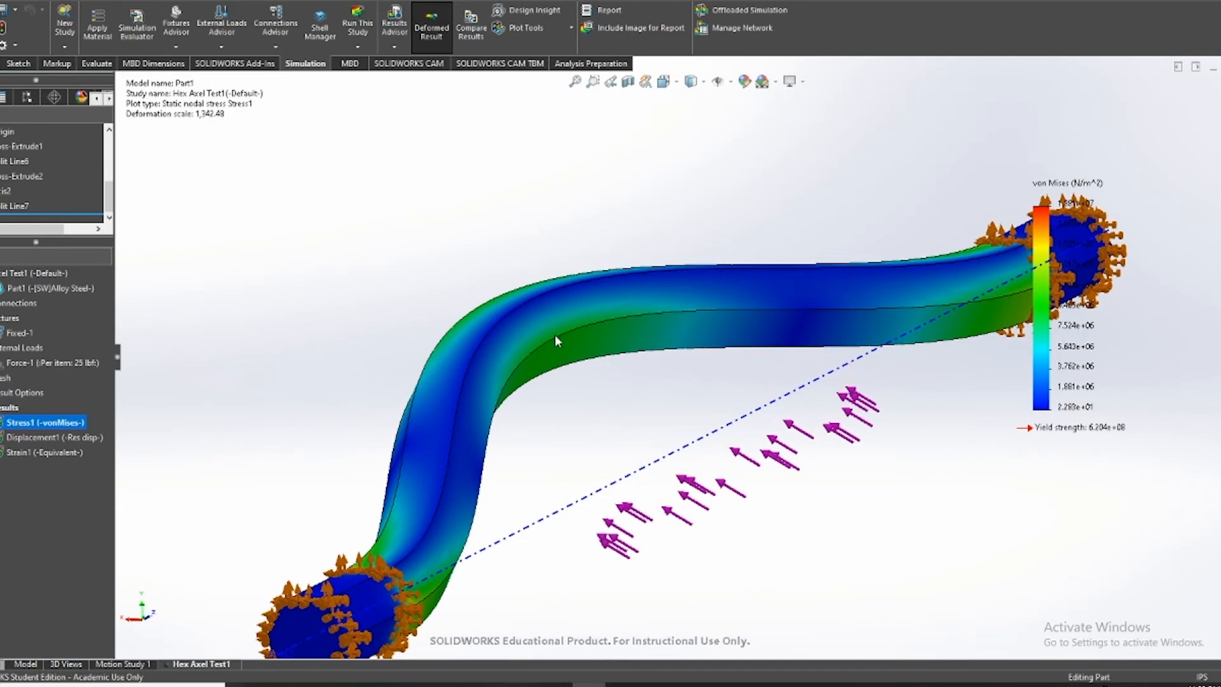
pyautogui.scroll(3, 69, 199)
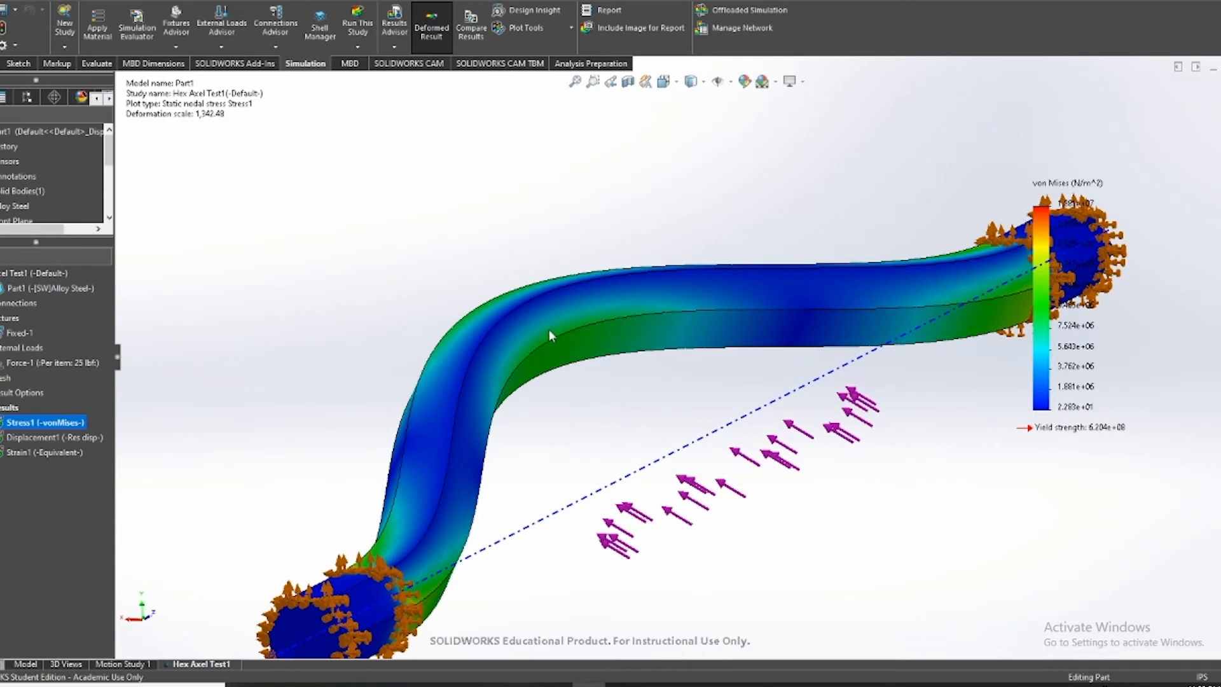
# Show the Displacement1 plot and set its deformation scale to true scale (1)
pyautogui.doubleClick(16, 437)
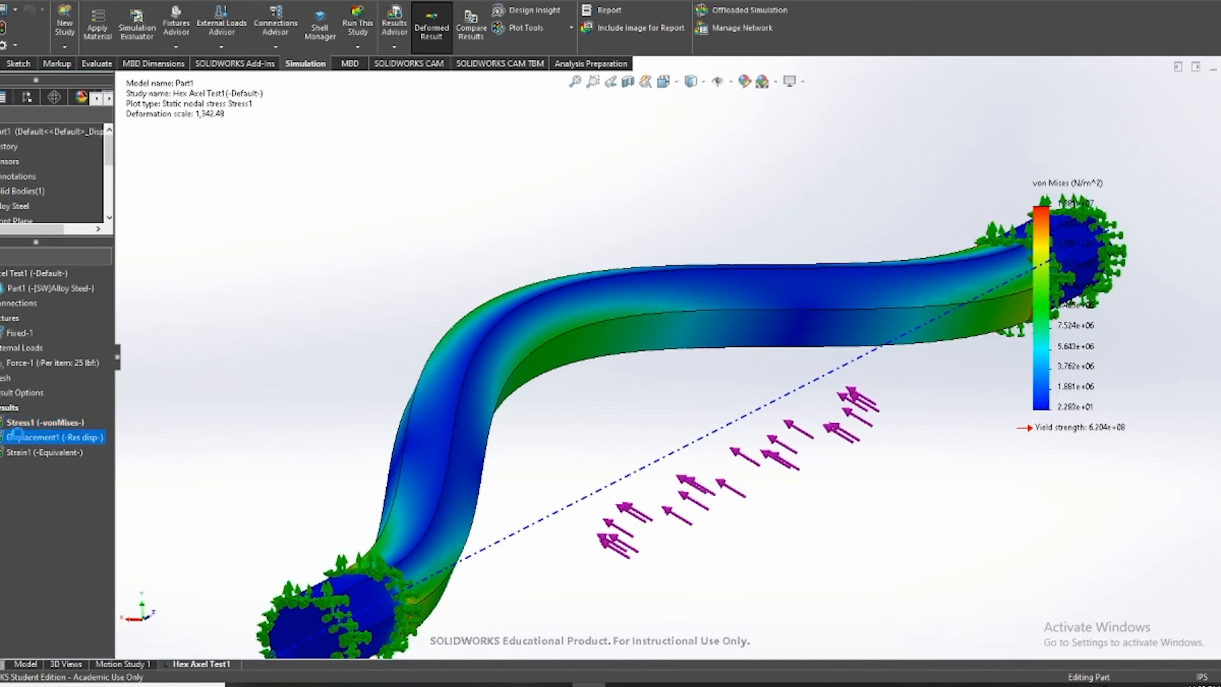
pyautogui.rightClick(17, 436)
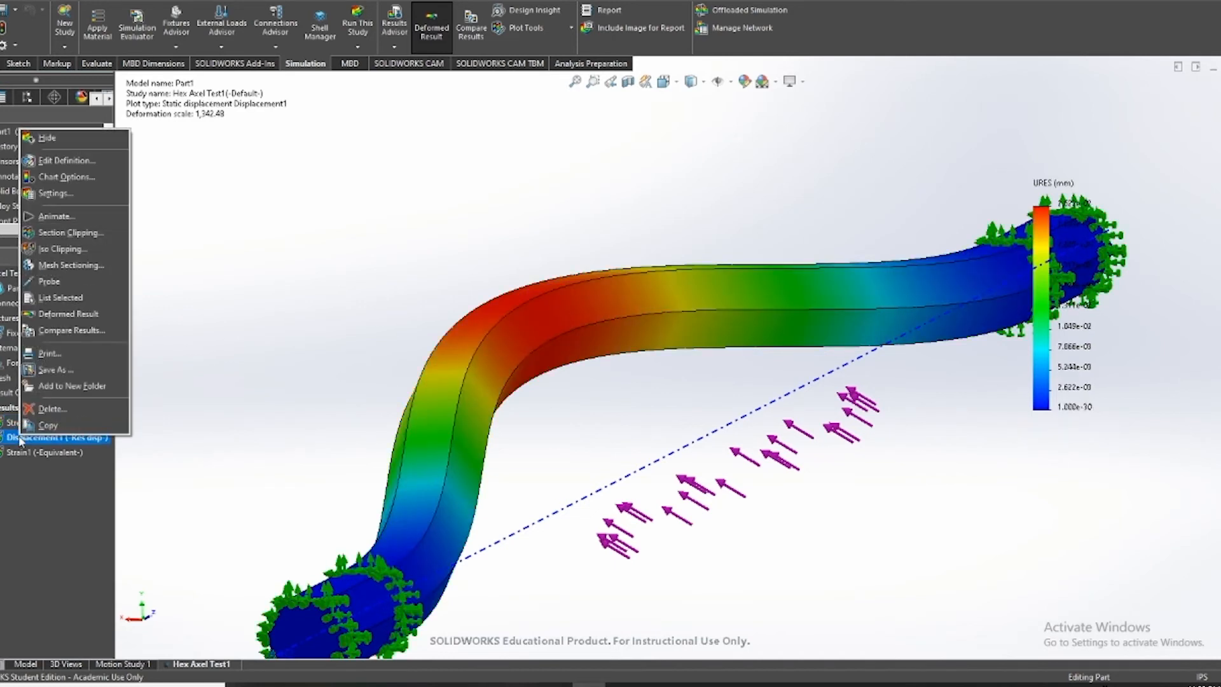
pyautogui.click(52, 195)
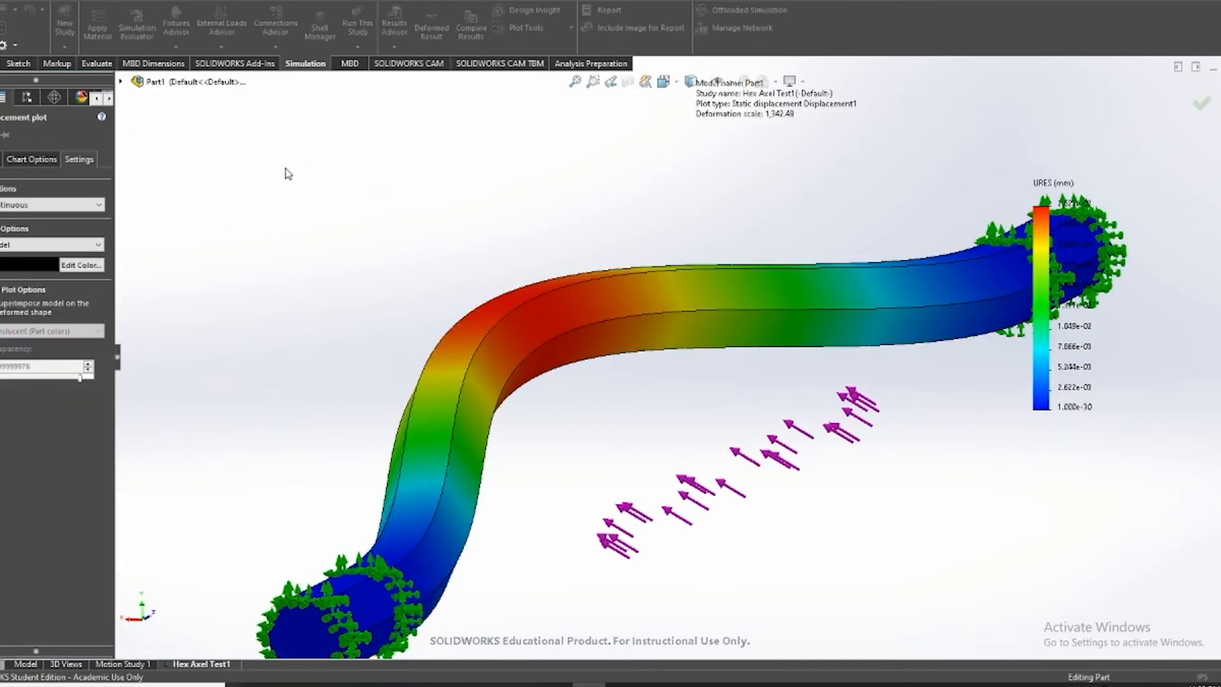
pyautogui.click(14, 321)
pyautogui.press('Return')
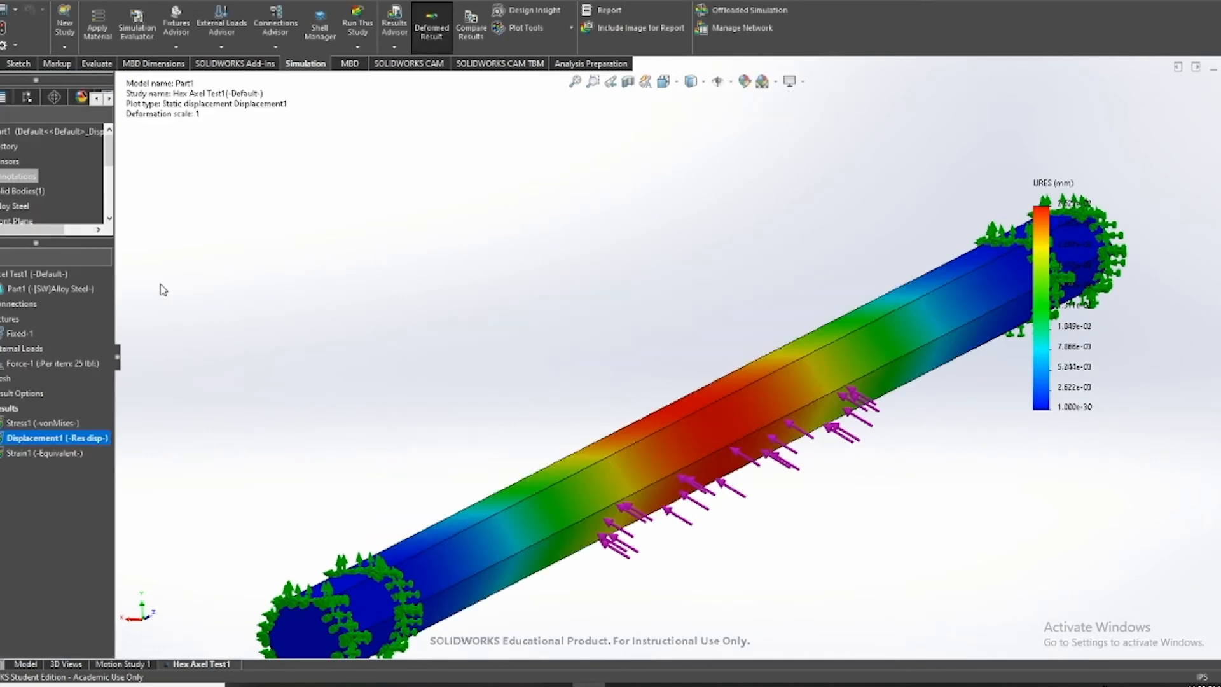
# Show the Stress1 von Mises plot and set its deformed shape to true scale
pyautogui.scroll(3, 690, 438)
pyautogui.moveTo(704, 452)
pyautogui.mouseDown(button='middle')
pyautogui.moveTo(723, 498)
pyautogui.moveTo(705, 474)
pyautogui.mouseUp(button='middle')
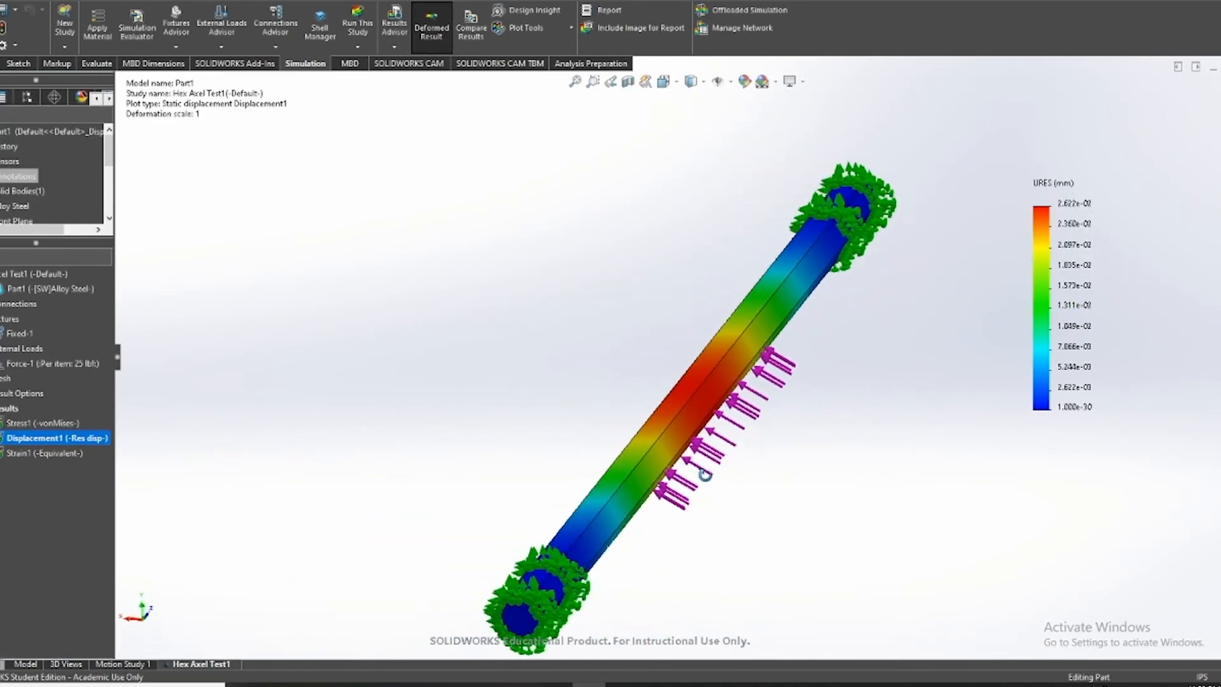
pyautogui.doubleClick(25, 425)
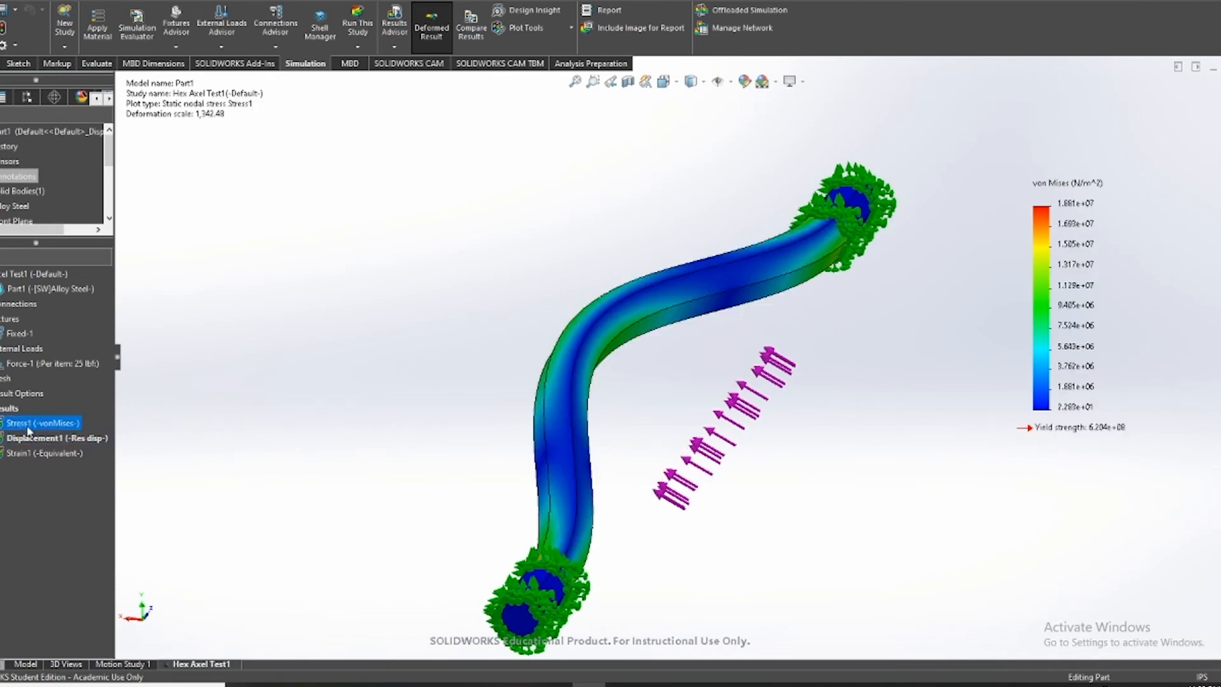
pyautogui.rightClick(22, 427)
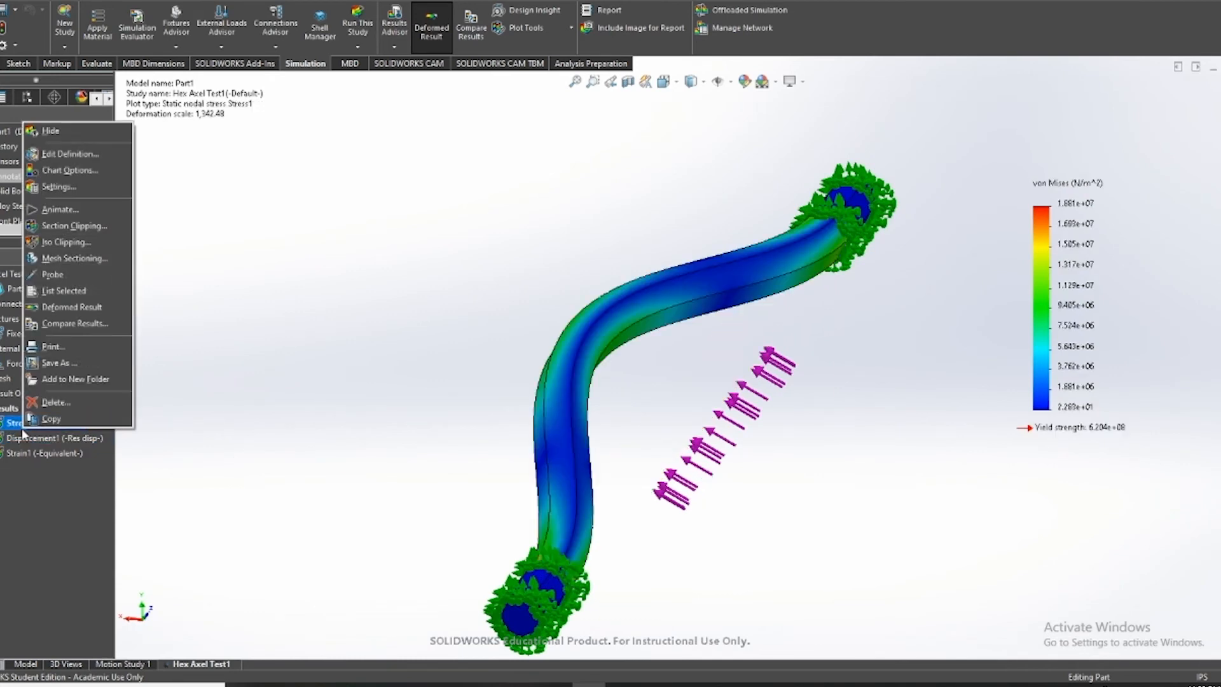
pyautogui.click(59, 186)
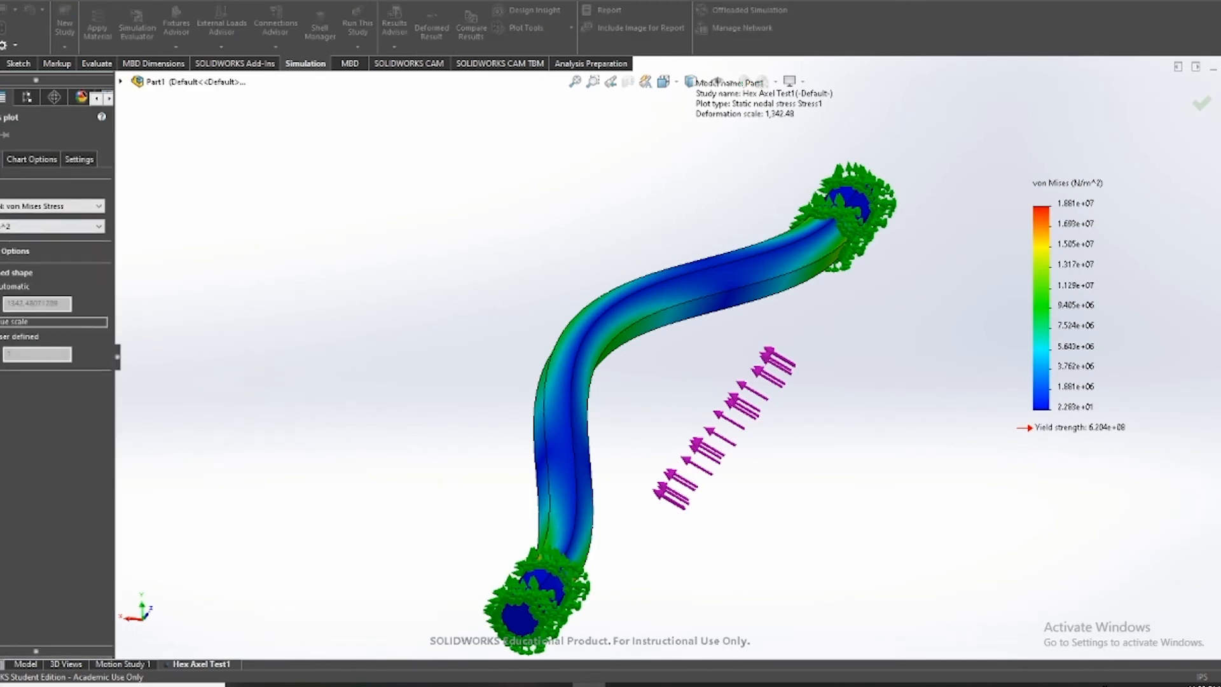
pyautogui.click(13, 322)
pyautogui.press('Return')
# Show the Strain1 plot and set its deformed shape to true scale
pyautogui.doubleClick(26, 453)
pyautogui.rightClick(26, 452)
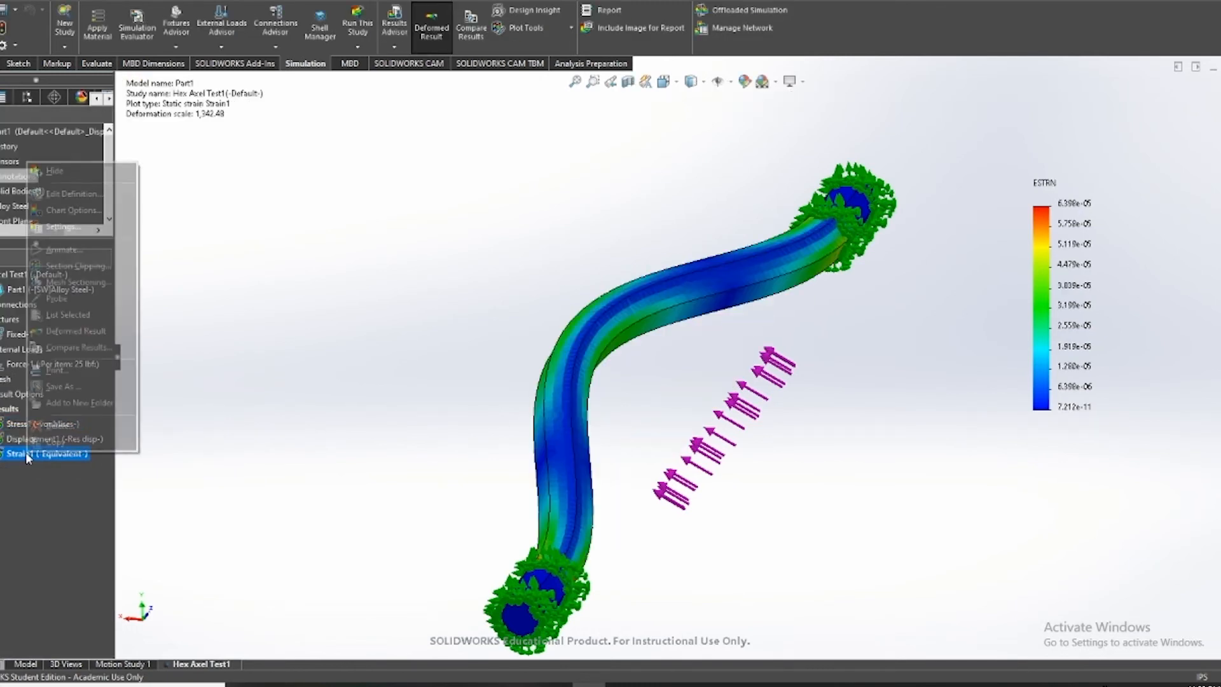
pyautogui.click(62, 225)
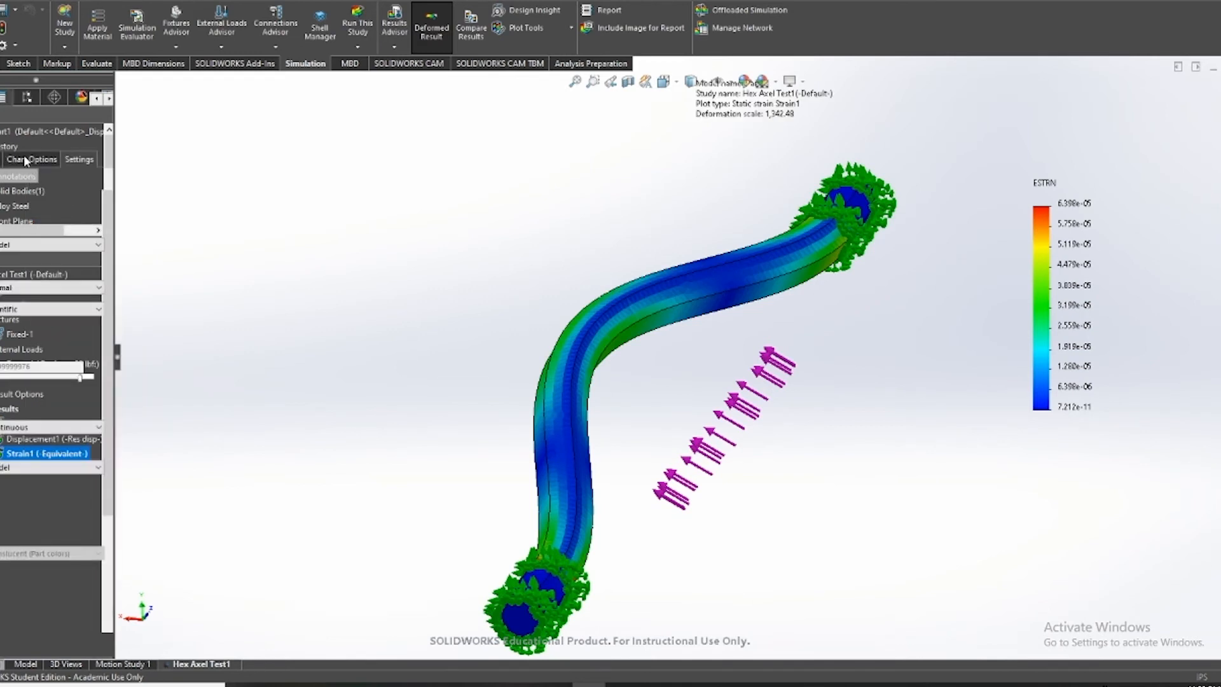
pyautogui.click(1, 159)
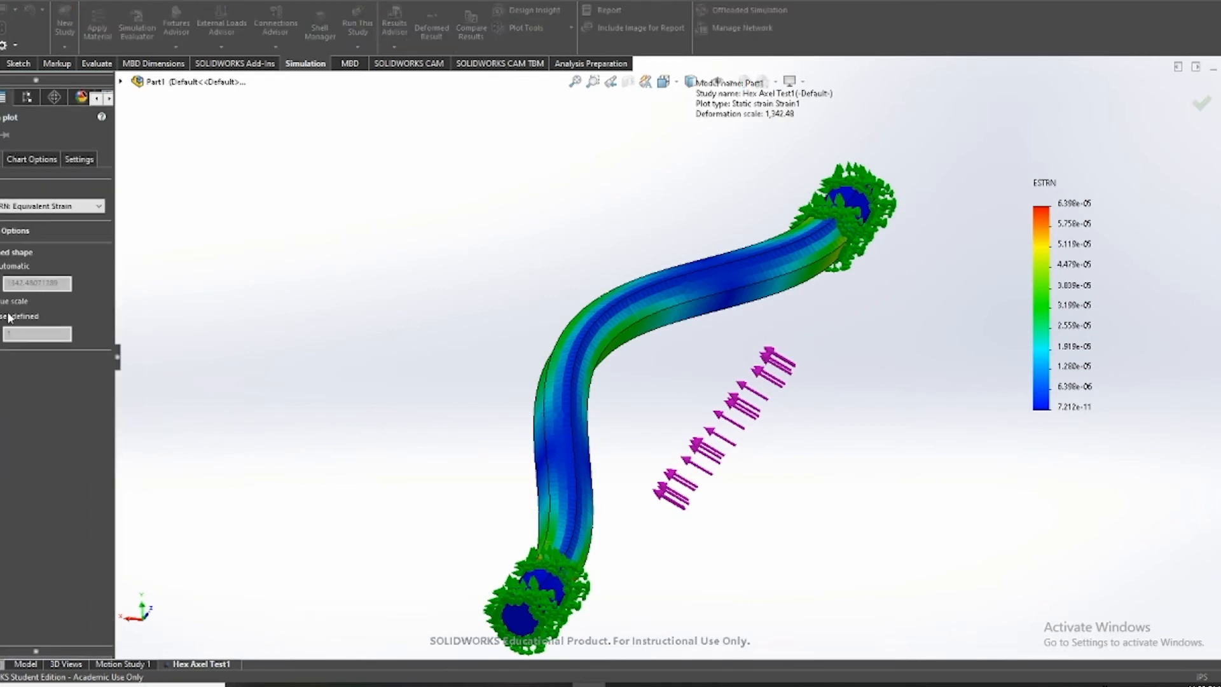
pyautogui.click(1, 302)
pyautogui.click(2, 134)
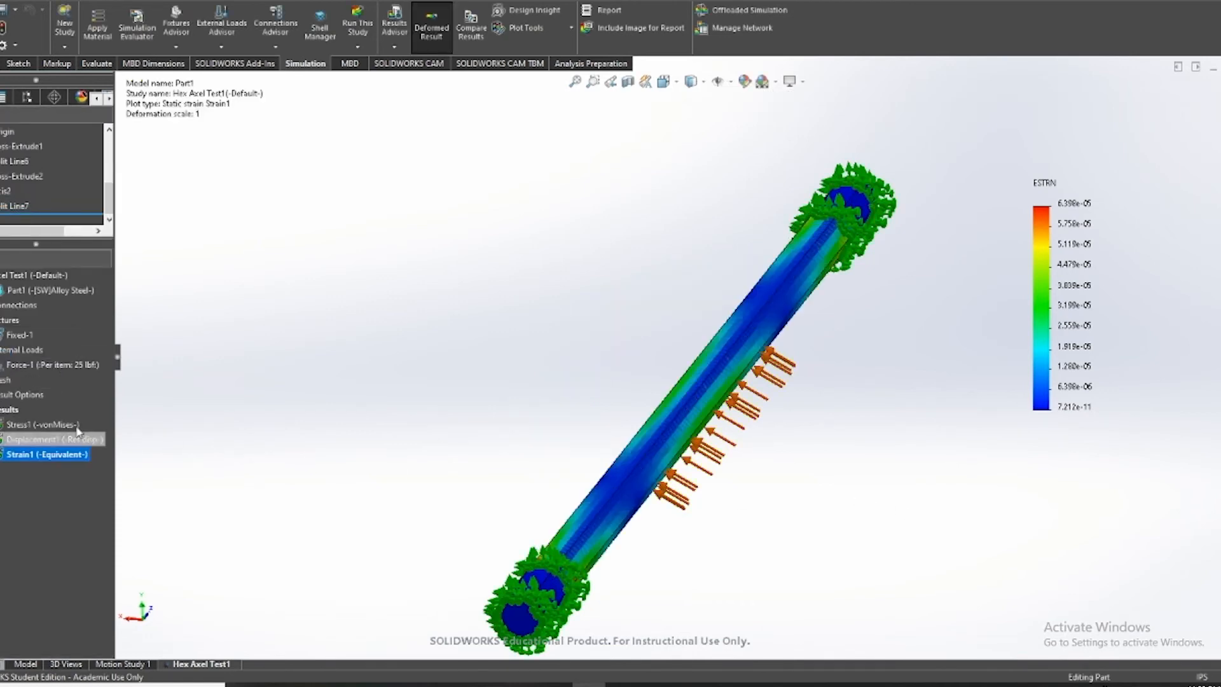
# Return to the Stress1 plot and move its color legend further away from the shaft's upper end
pyautogui.doubleClick(56, 425)
pyautogui.moveTo(819, 425)
pyautogui.mouseDown(button='middle')
pyautogui.moveTo(771, 365)
pyautogui.moveTo(815, 408)
pyautogui.mouseUp(button='middle')
pyautogui.scroll(-1, 832, 430)
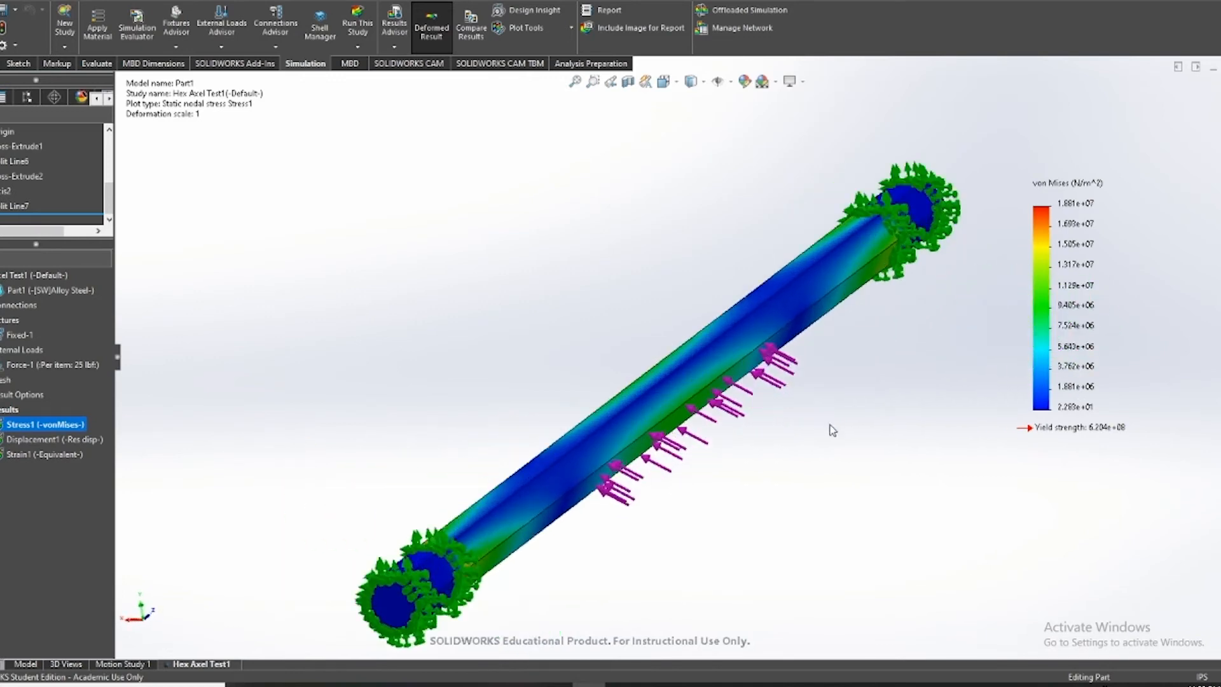
pyautogui.moveTo(1065, 401); pyautogui.dragTo(1131, 452)
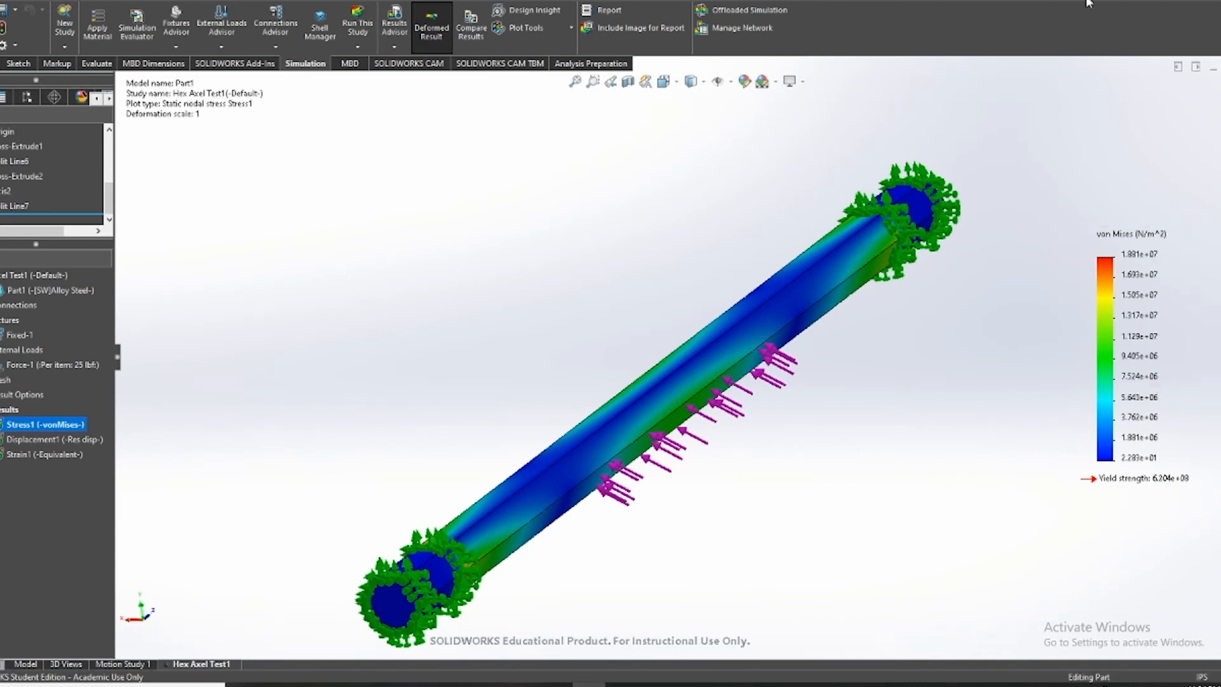
pyautogui.moveTo(1139, 341); pyautogui.dragTo(1112, 363)
# Apply iso clipping to the von Mises plot and lower the iso value to just under 7.524e+06 N/m^2
pyautogui.moveTo(837, 454)
pyautogui.mouseDown(button='middle')
pyautogui.moveTo(817, 423)
pyautogui.moveTo(835, 461)
pyautogui.mouseUp(button='middle')
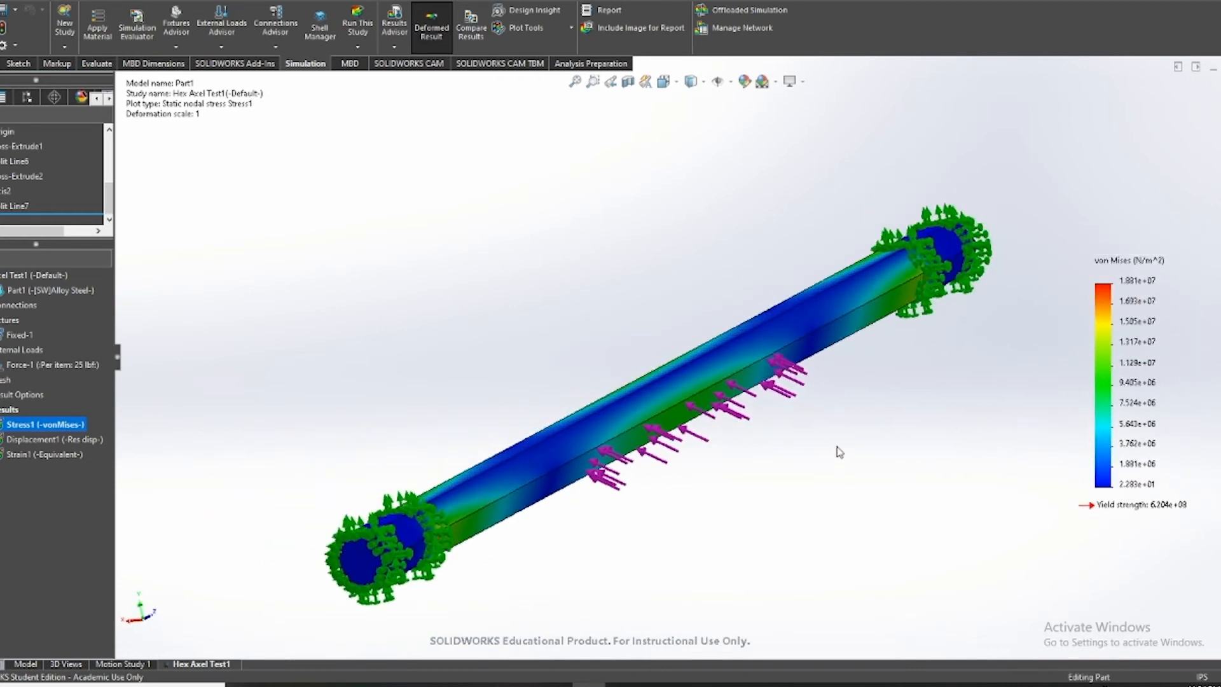
pyautogui.moveTo(789, 481); pyautogui.dragTo(789, 474, button='middle')
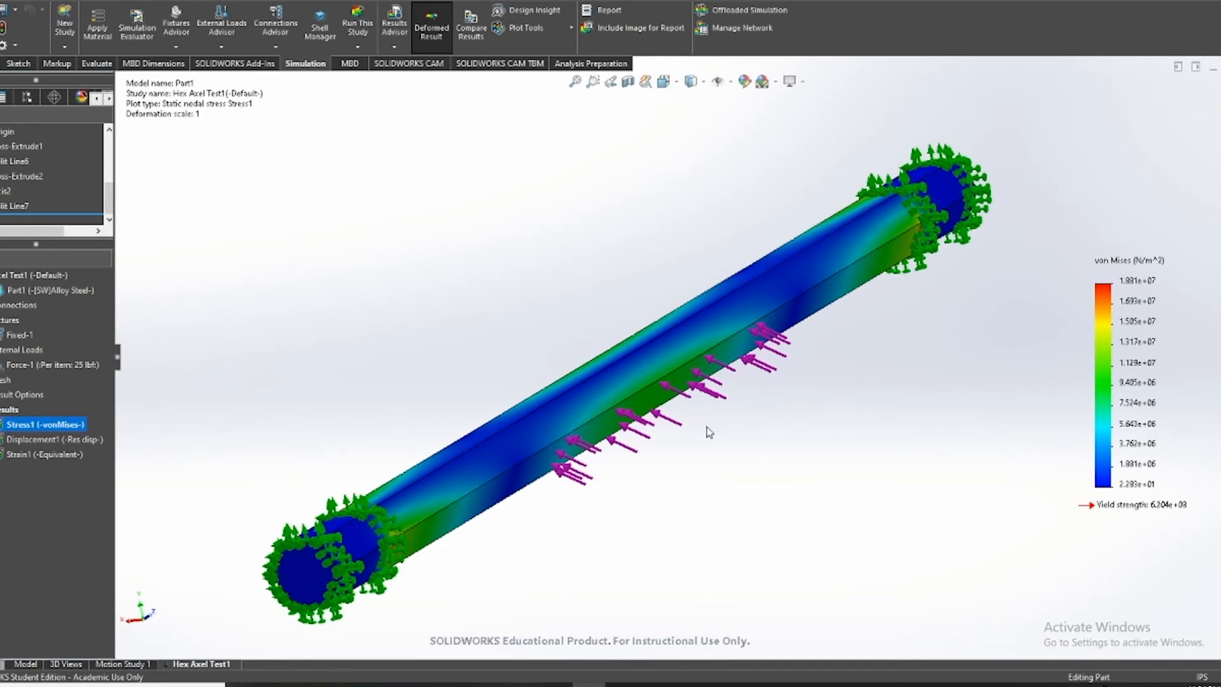
pyautogui.moveTo(658, 409)
pyautogui.mouseDown(button='middle')
pyautogui.moveTo(690, 446)
pyautogui.moveTo(690, 426)
pyautogui.moveTo(663, 421)
pyautogui.mouseUp(button='middle')
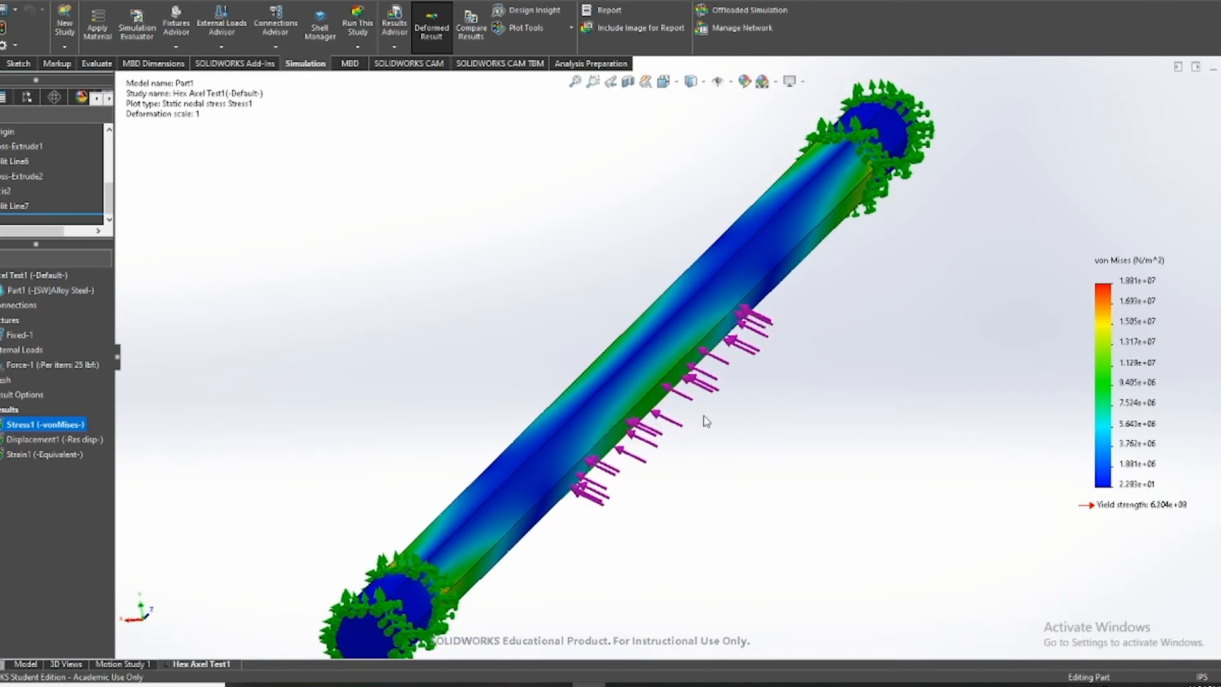
pyautogui.moveTo(703, 418); pyautogui.dragTo(678, 415, button='middle')
pyautogui.scroll(3, 692, 425)
pyautogui.rightClick(1109, 414)
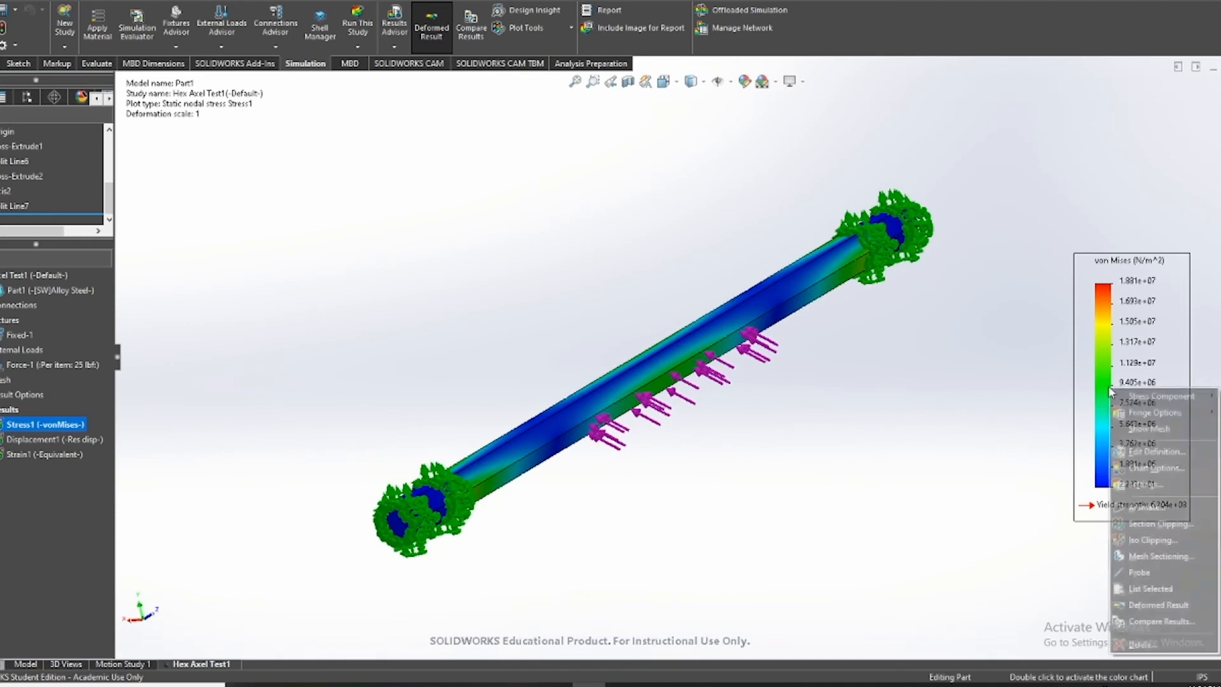
pyautogui.click(1144, 539)
pyautogui.scroll(-3, 589, 413)
pyautogui.moveTo(587, 412); pyautogui.dragTo(592, 469, button='middle')
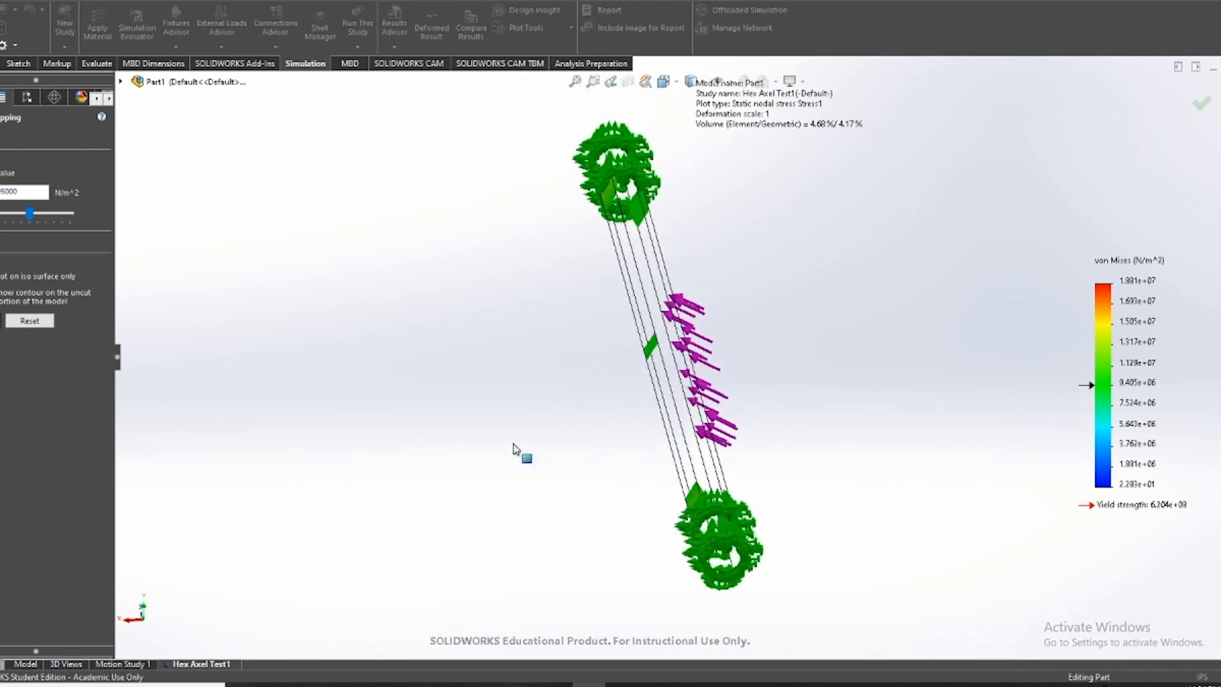
pyautogui.moveTo(29, 211)
pyautogui.mouseDown()
pyautogui.moveTo(39, 211)
pyautogui.moveTo(17, 215)
pyautogui.mouseUp()
# Examine the clipped high-stress regions at the fixed ends and the loaded middle, and cancel the iso clipping
pyautogui.moveTo(538, 307); pyautogui.dragTo(581, 218, button='middle')
pyautogui.scroll(-3, 700, 213)
pyautogui.scroll(-5, 865, 178)
pyautogui.moveTo(986, 318); pyautogui.dragTo(920, 331, button='middle')
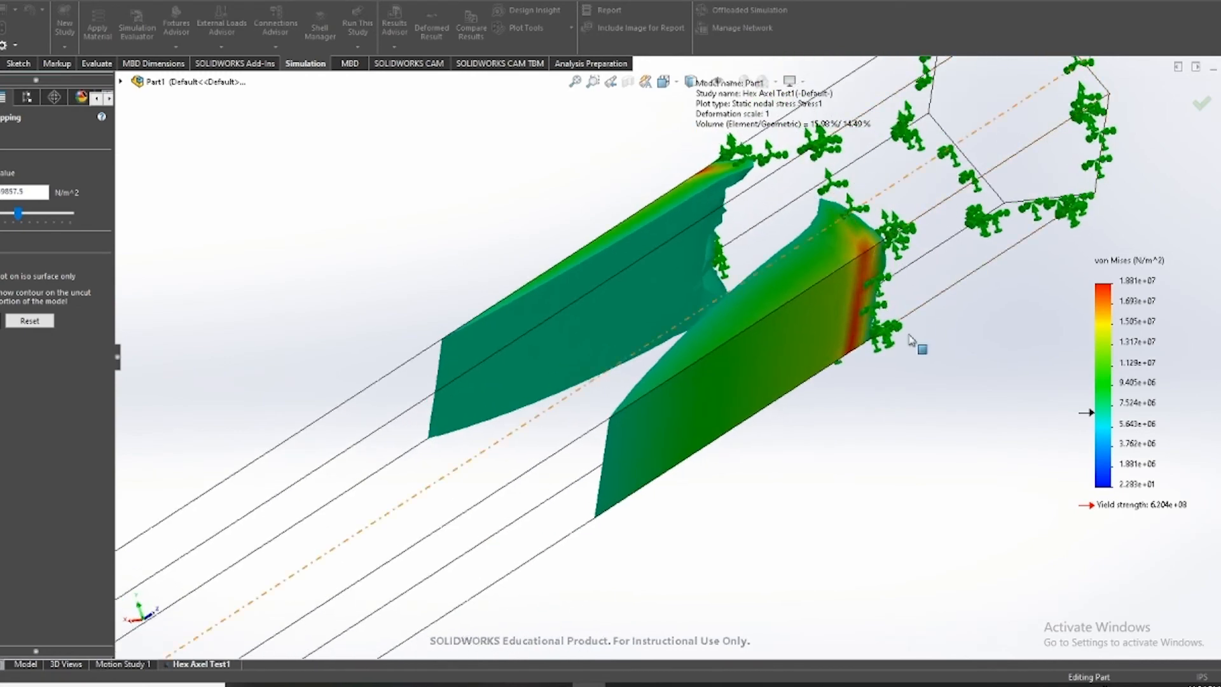
pyautogui.scroll(8, 744, 407)
pyautogui.scroll(-6, 461, 545)
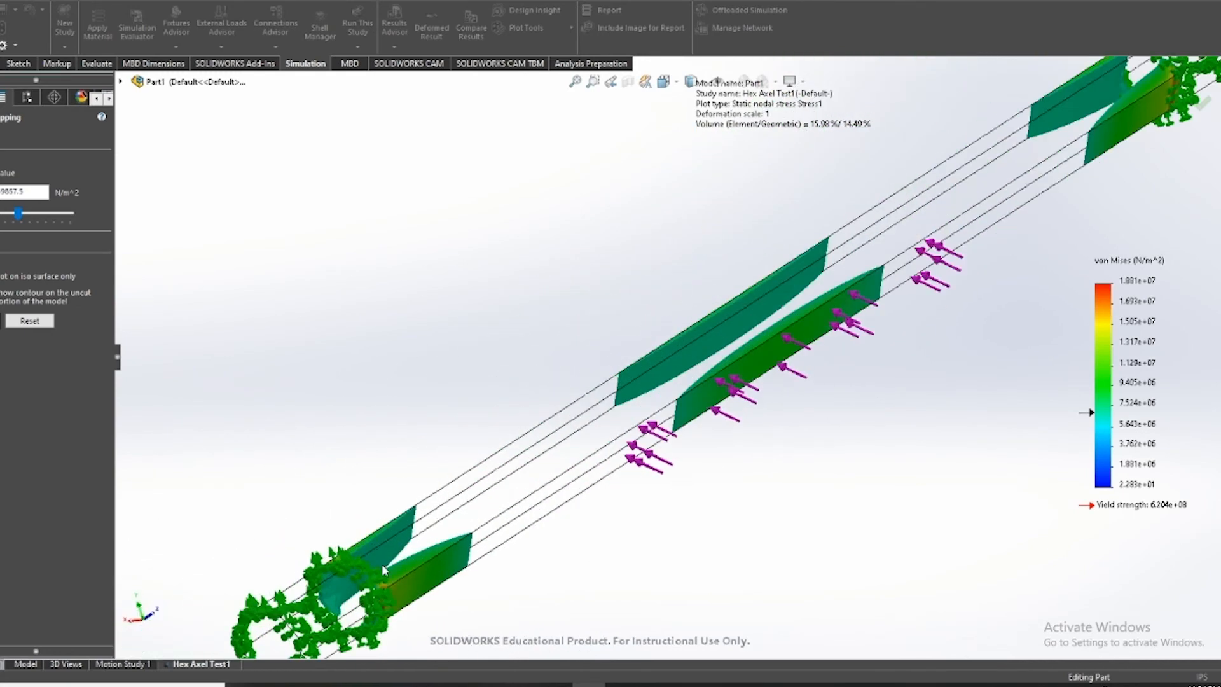
pyautogui.scroll(2, 950, 254)
pyautogui.scroll(-6, 869, 251)
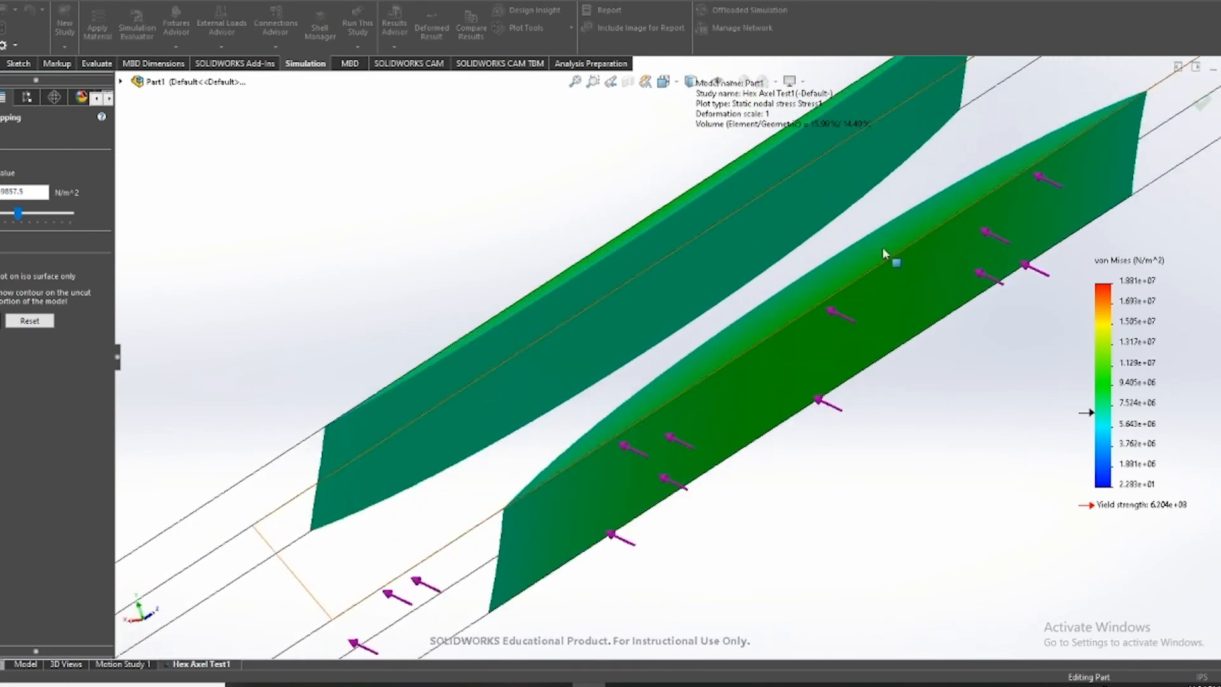
pyautogui.moveTo(633, 469); pyautogui.dragTo(875, 543, button='middle')
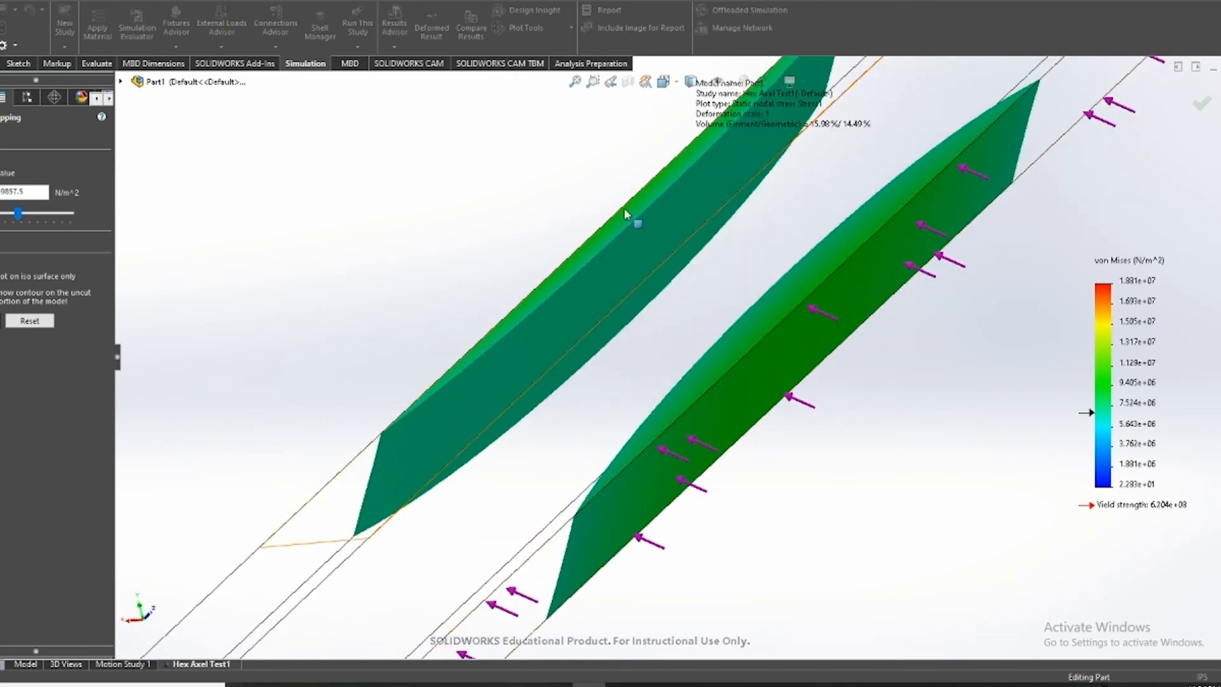
pyautogui.scroll(4, 675, 396)
pyautogui.click(2, 134)
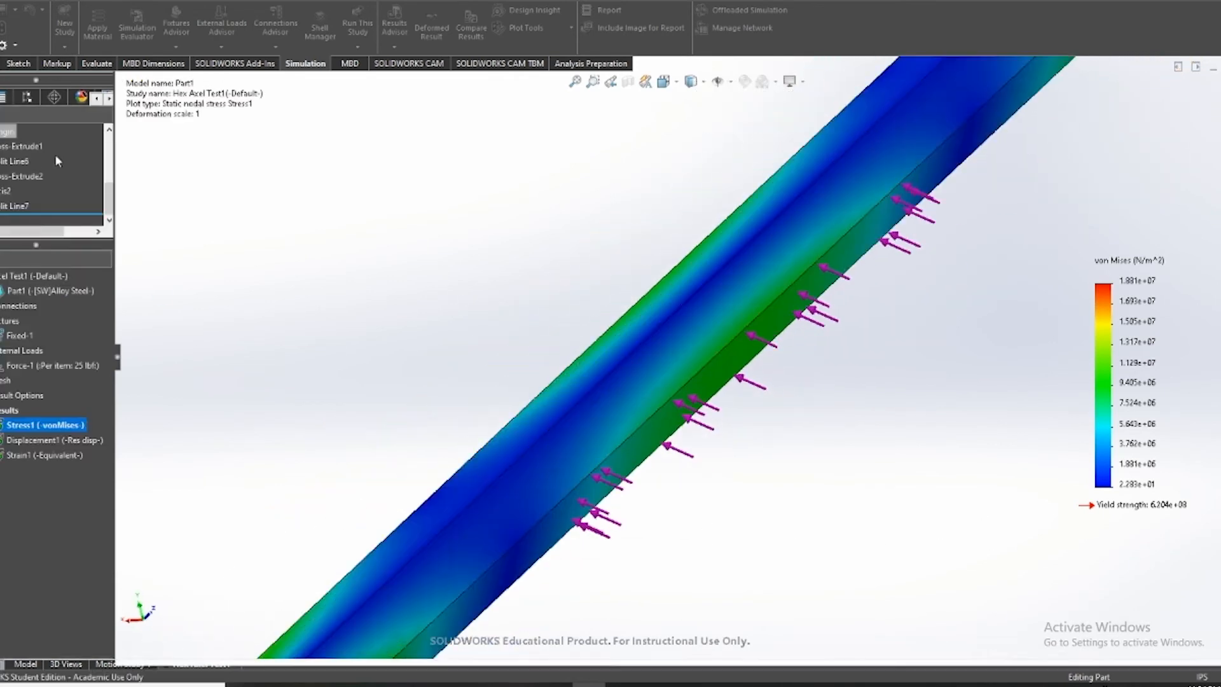
# Show the Displacement1 plot and inspect the displacement around the loaded middle of the shaft
pyautogui.scroll(2, 568, 410)
pyautogui.scroll(3, 568, 411)
pyautogui.click(50, 443)
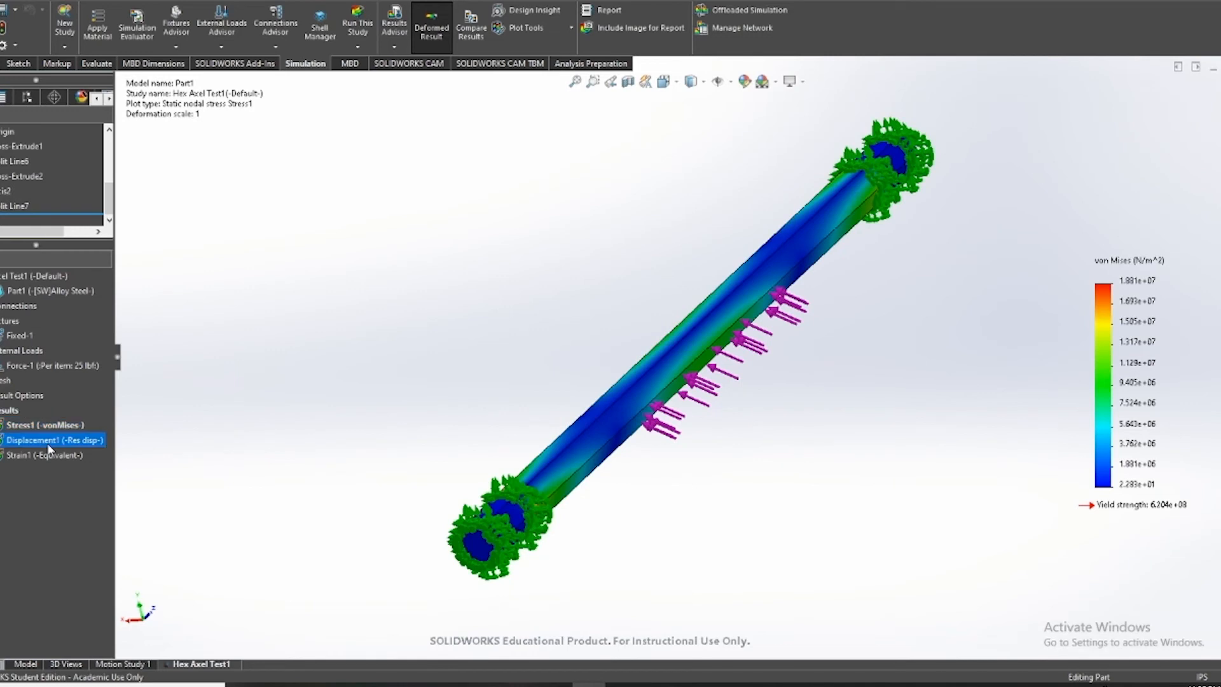
pyautogui.doubleClick(27, 444)
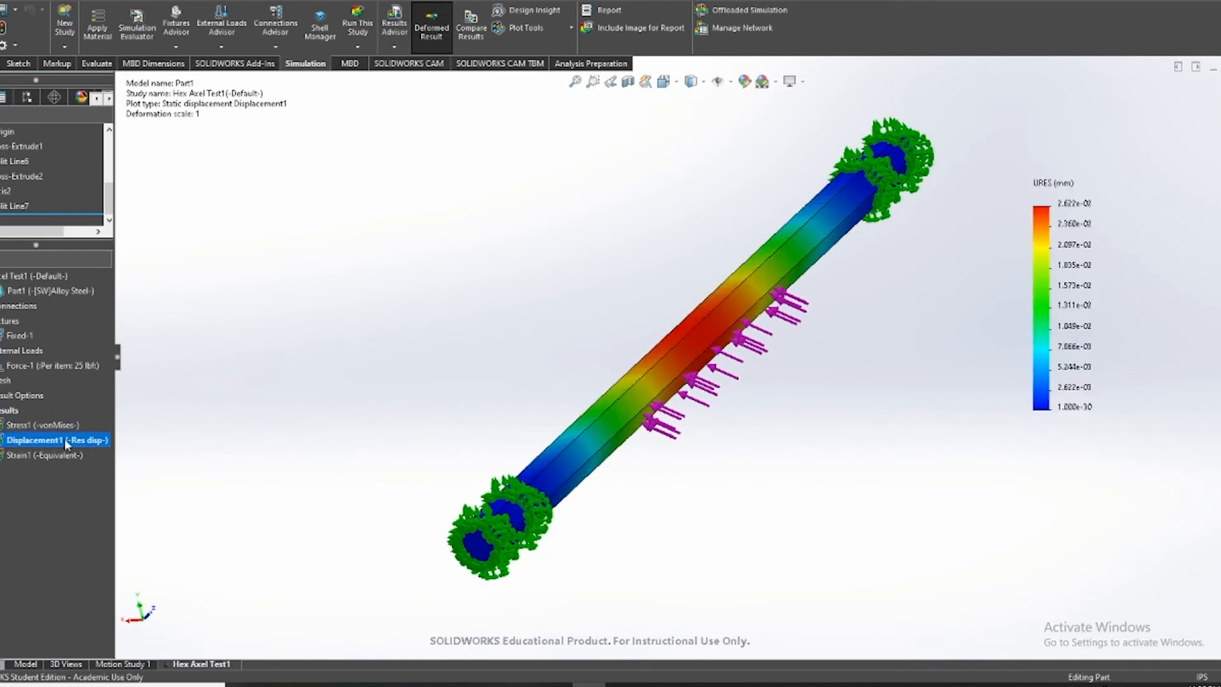
pyautogui.scroll(-2, 664, 383)
pyautogui.moveTo(664, 382); pyautogui.dragTo(715, 330, button='middle')
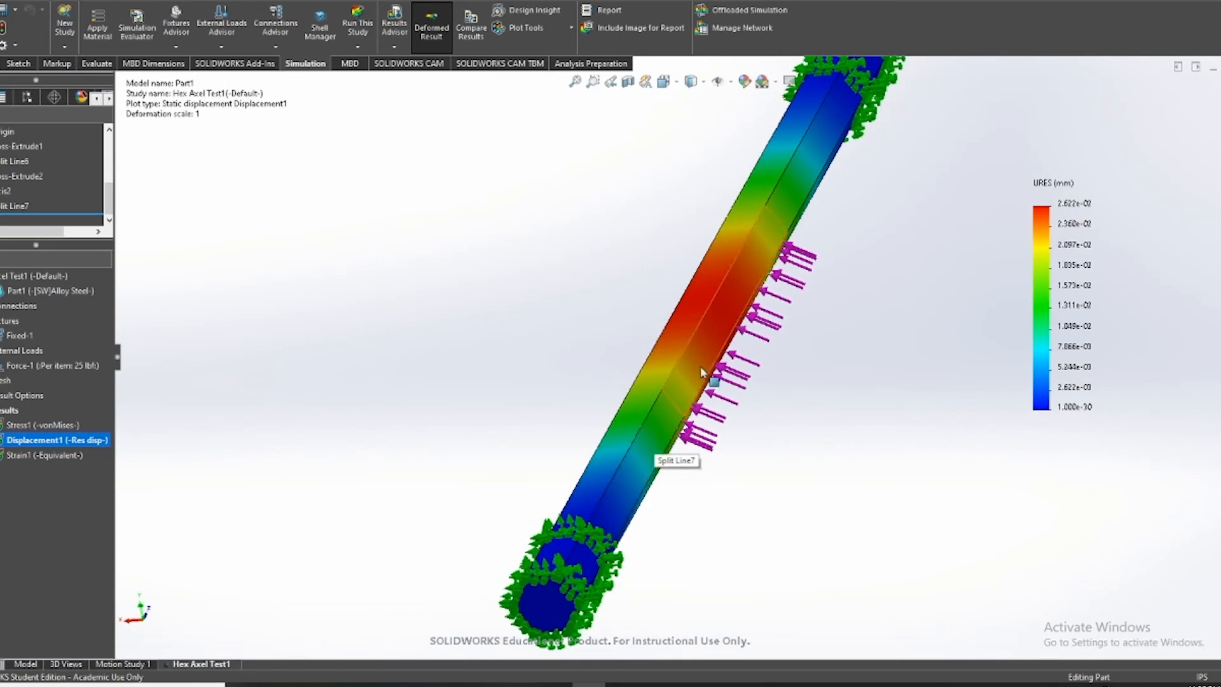
pyautogui.scroll(-2, 700, 365)
pyautogui.moveTo(700, 363); pyautogui.dragTo(703, 347, button='middle')
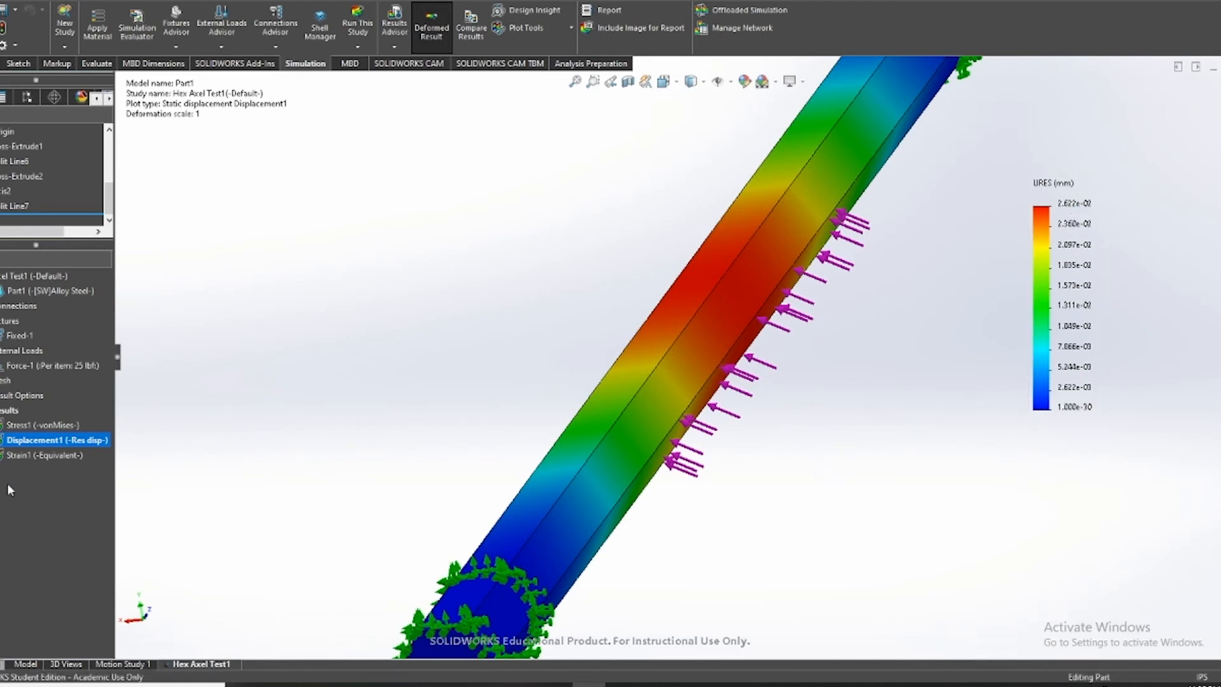
# Show the Strain1 plot and examine the element-level strain pattern along the loaded middle section
pyautogui.doubleClick(11, 455)
pyautogui.scroll(-5, 601, 399)
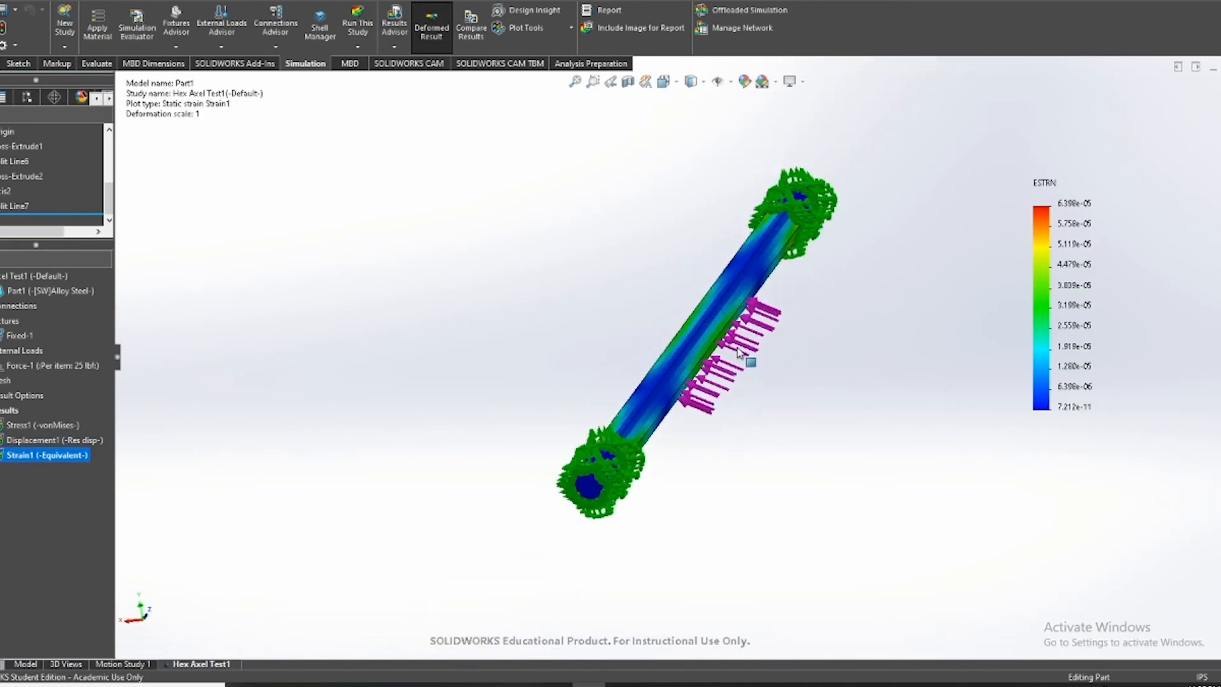
pyautogui.scroll(10, 659, 345)
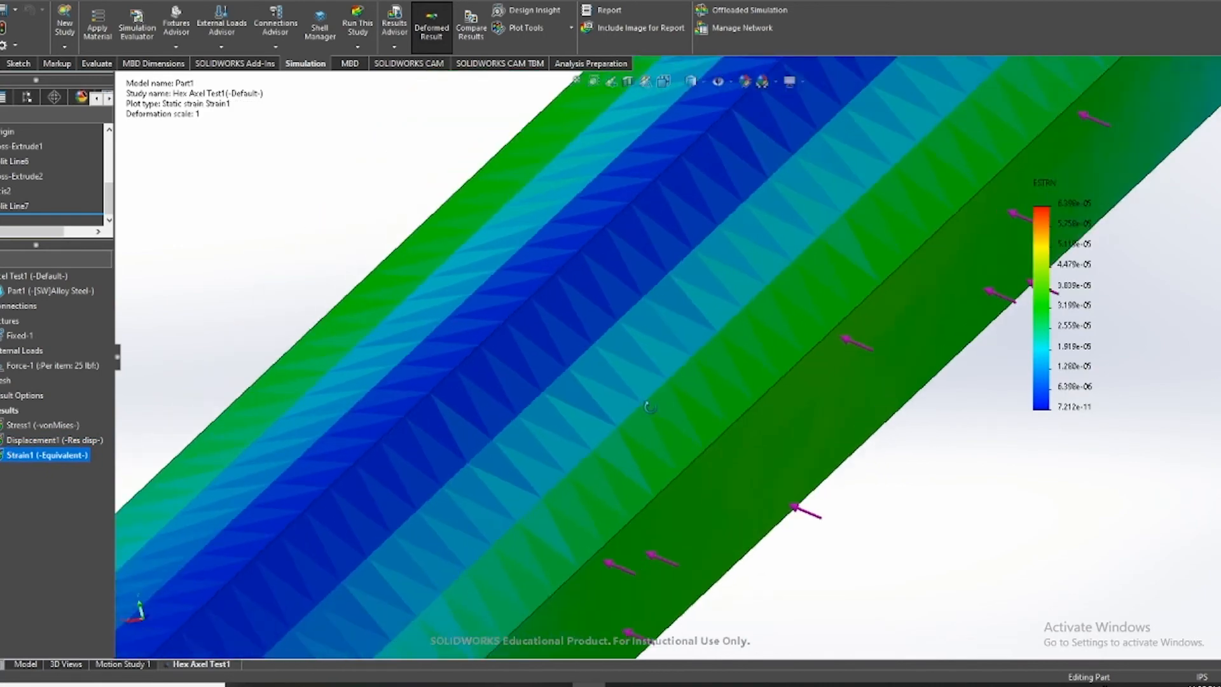
pyautogui.moveTo(650, 407); pyautogui.dragTo(585, 382, button='middle')
pyautogui.doubleClick(14, 424)
pyautogui.doubleClick(19, 455)
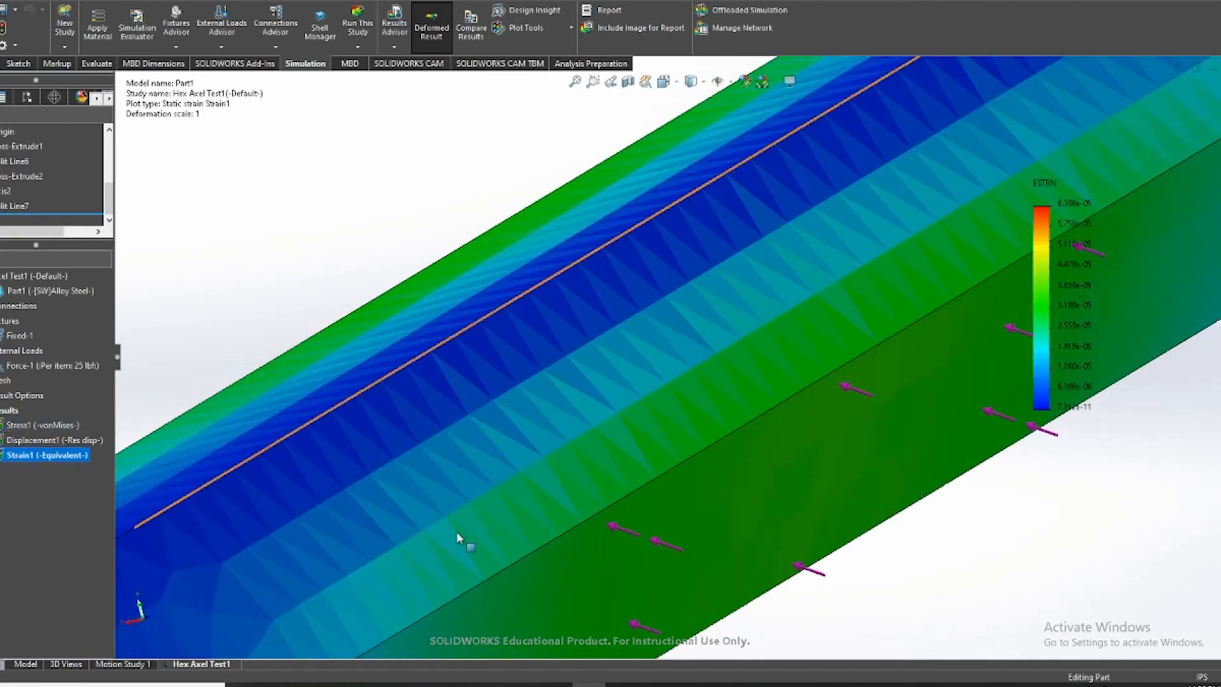
pyautogui.scroll(-2, 505, 525)
pyautogui.scroll(3, 504, 526)
pyautogui.scroll(-2, 545, 422)
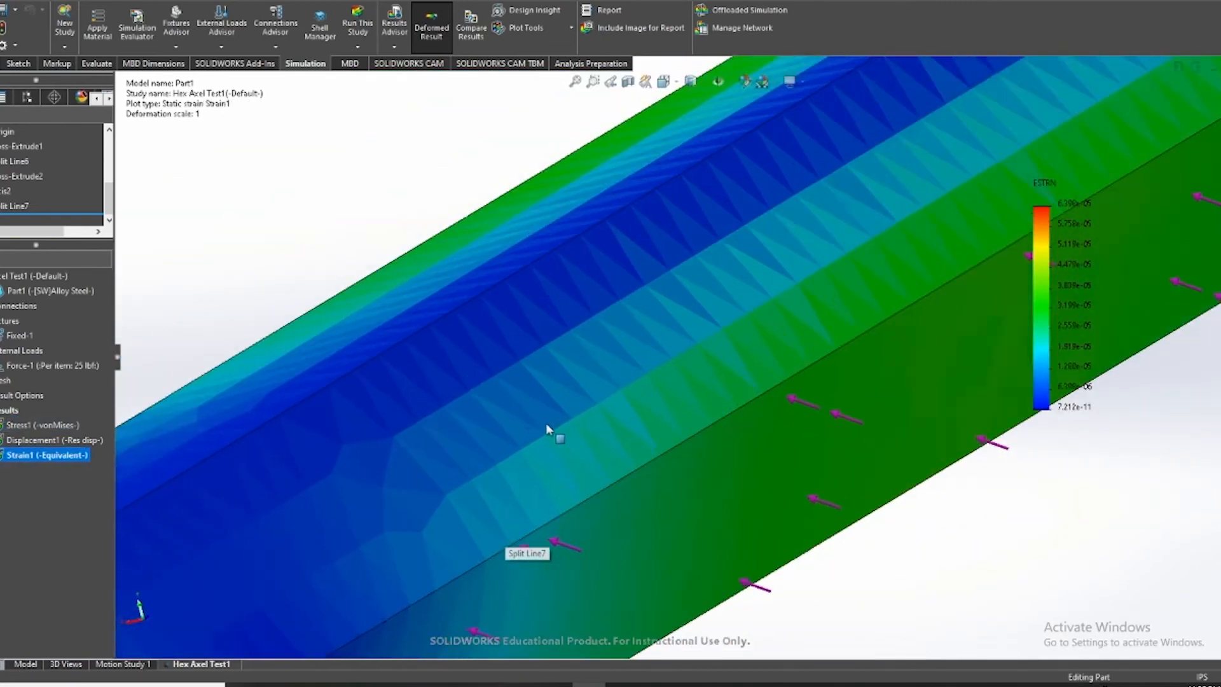
pyautogui.scroll(-3, 546, 426)
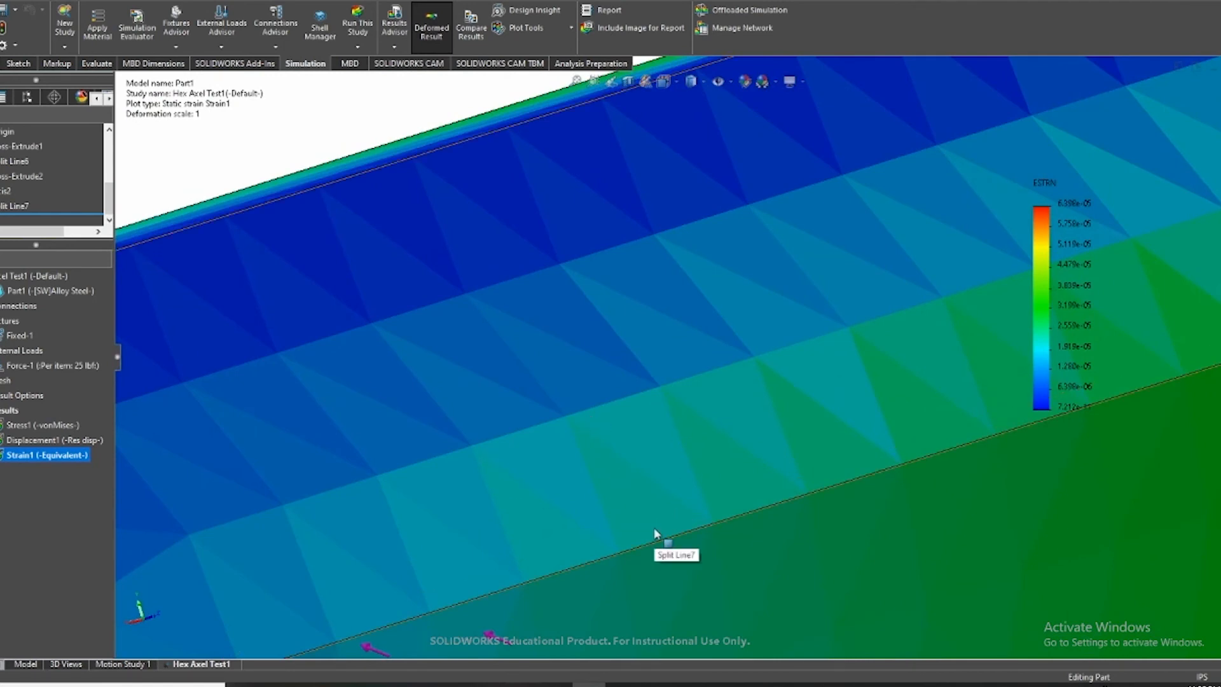
# Switch to the Stress1 plot and compare its stress contours near the split edge and along the whole shaft
pyautogui.doubleClick(45, 425)
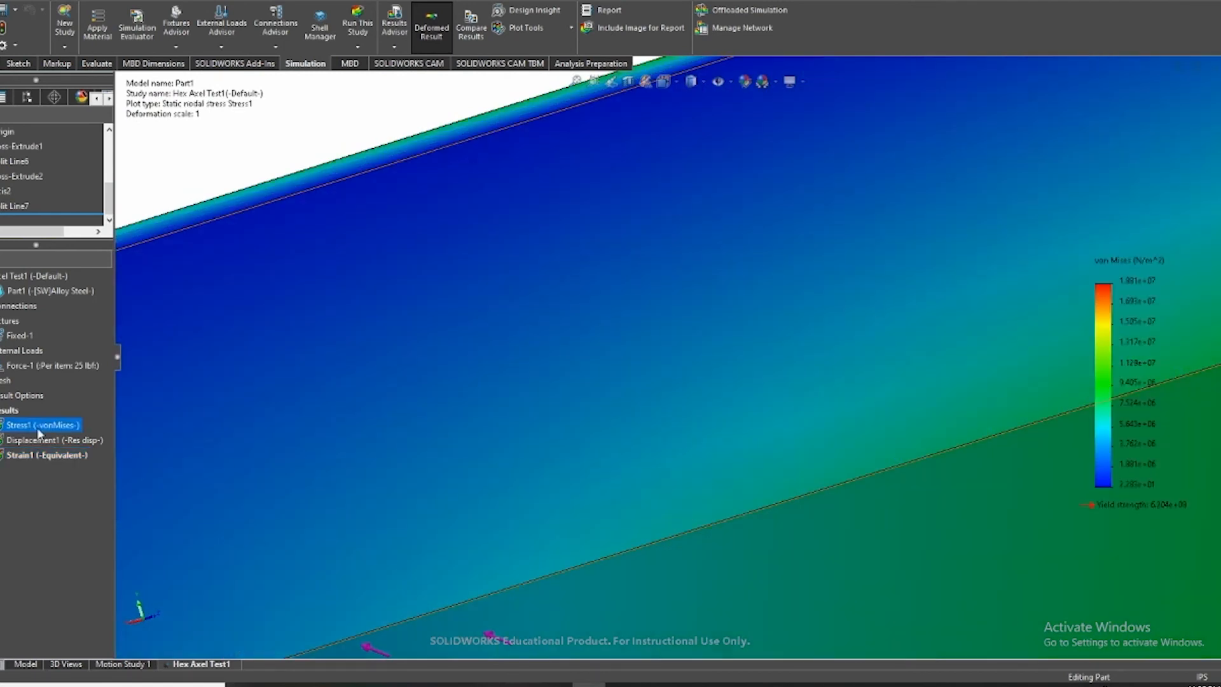
pyautogui.scroll(3, 833, 483)
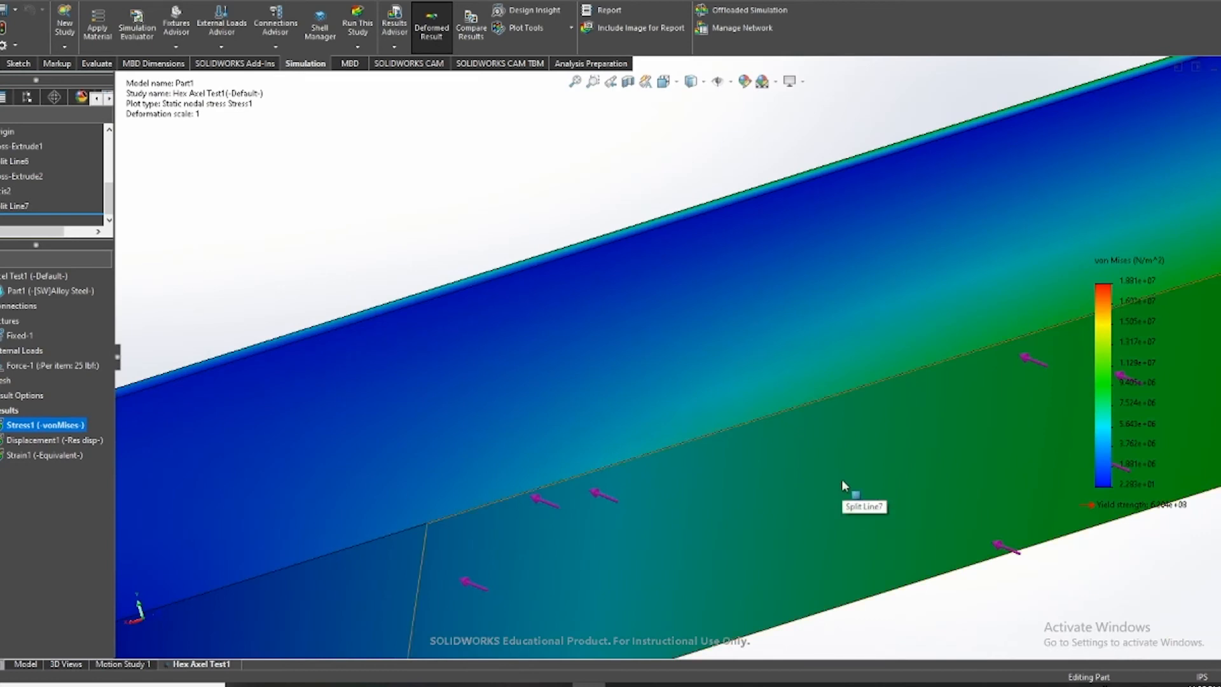
pyautogui.scroll(5, 842, 422)
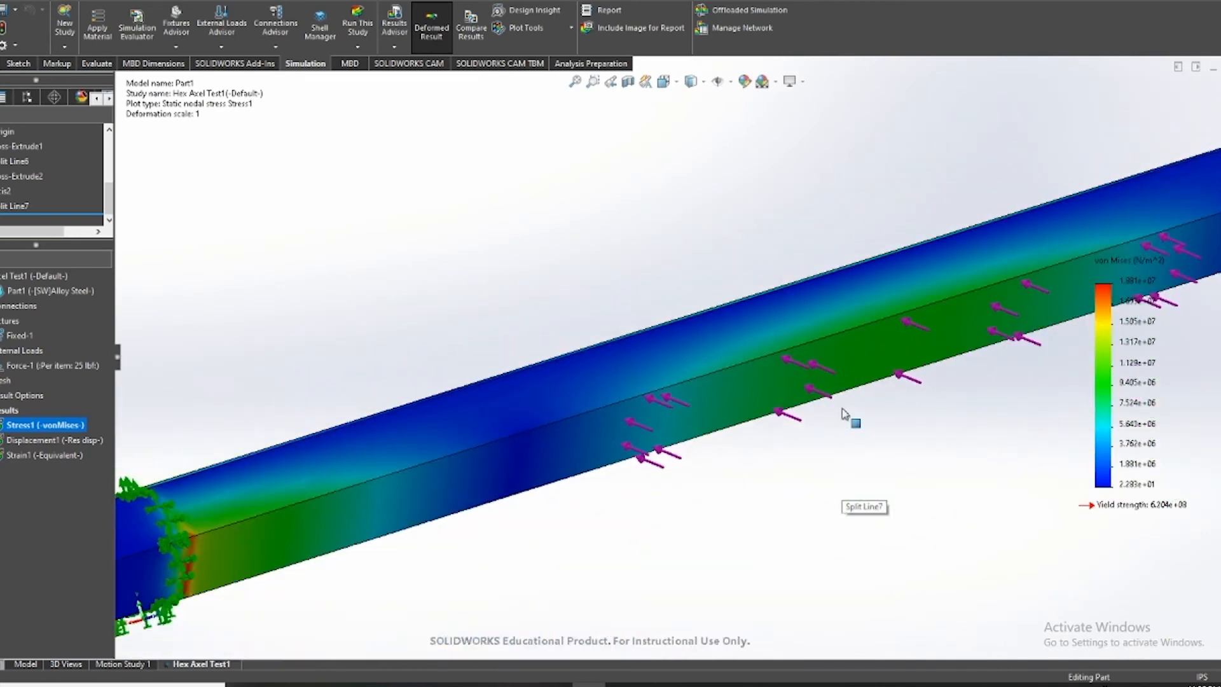
pyautogui.scroll(5, 699, 346)
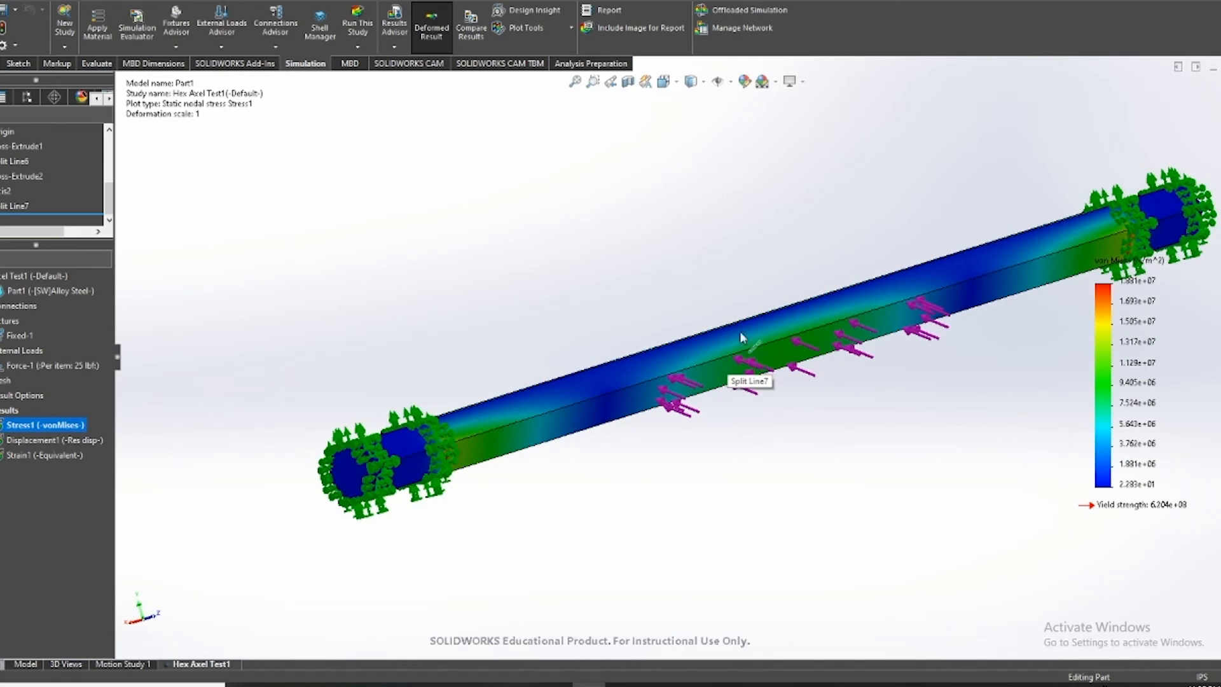
pyautogui.scroll(-5, 753, 350)
pyautogui.moveTo(757, 355); pyautogui.dragTo(804, 376, button='middle')
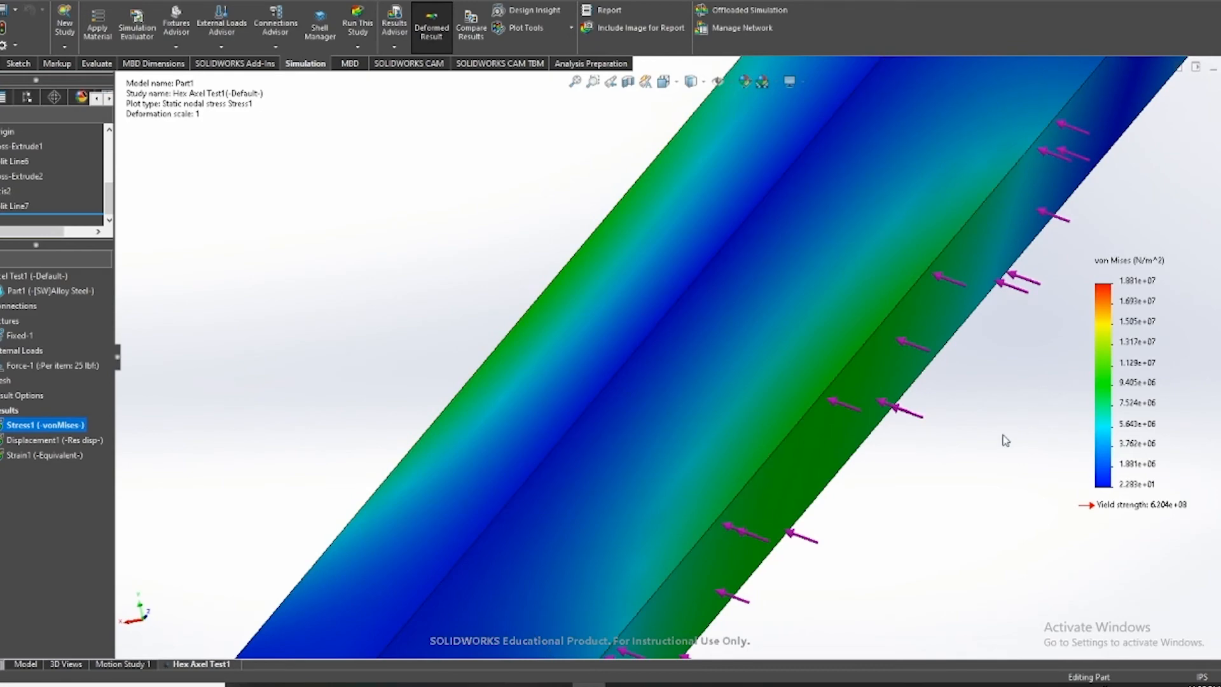
# Bring back the Strain1 plot and view the strain distribution between the two fixed ends
pyautogui.doubleClick(45, 454)
pyautogui.moveTo(742, 391); pyautogui.dragTo(696, 409, button='middle')
pyautogui.scroll(5, 700, 339)
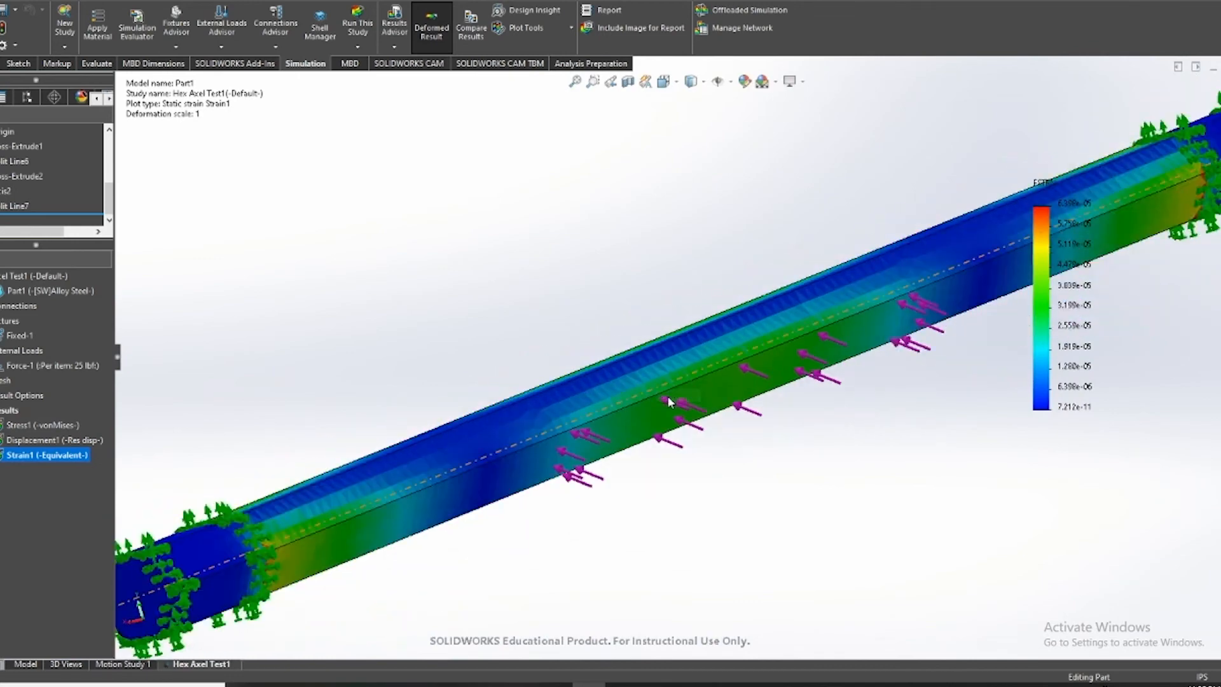
# Switch to the Stress1 plot and examine the von Mises stress along the loaded mid-section and the whole shaft
pyautogui.scroll(-5, 643, 367)
pyautogui.scroll(-2, 640, 373)
pyautogui.moveTo(640, 373); pyautogui.dragTo(632, 401, button='middle')
pyautogui.scroll(3, 632, 401)
pyautogui.doubleClick(51, 424)
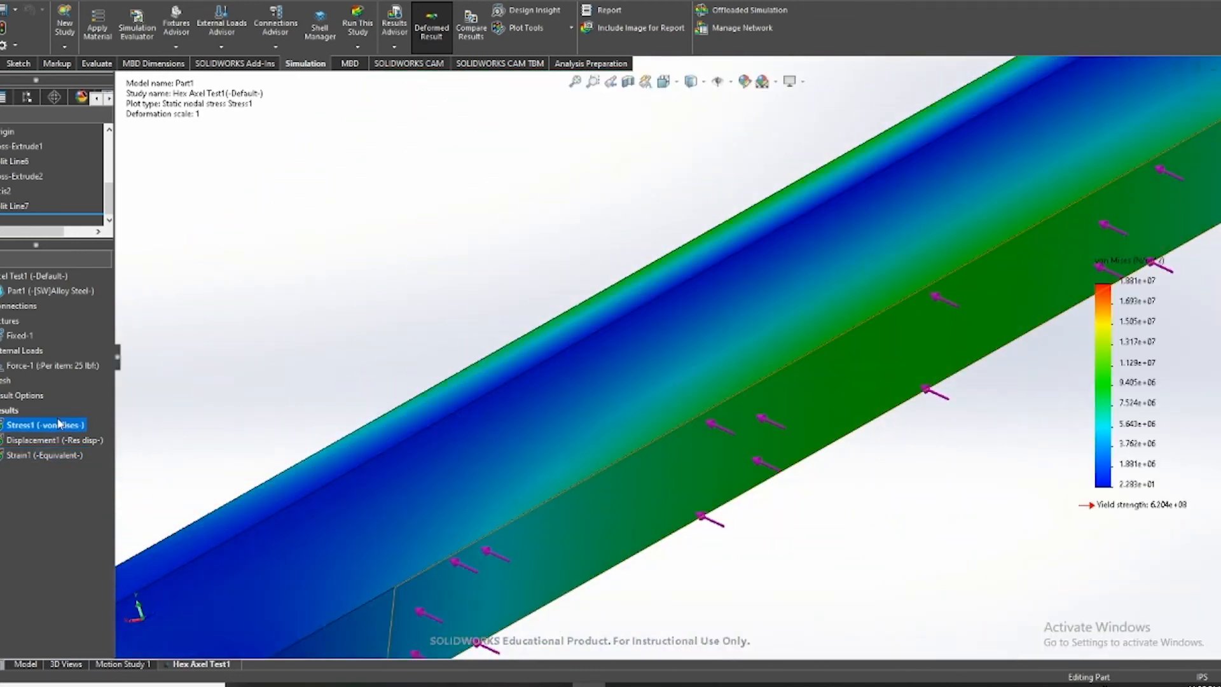
pyautogui.scroll(3, 877, 408)
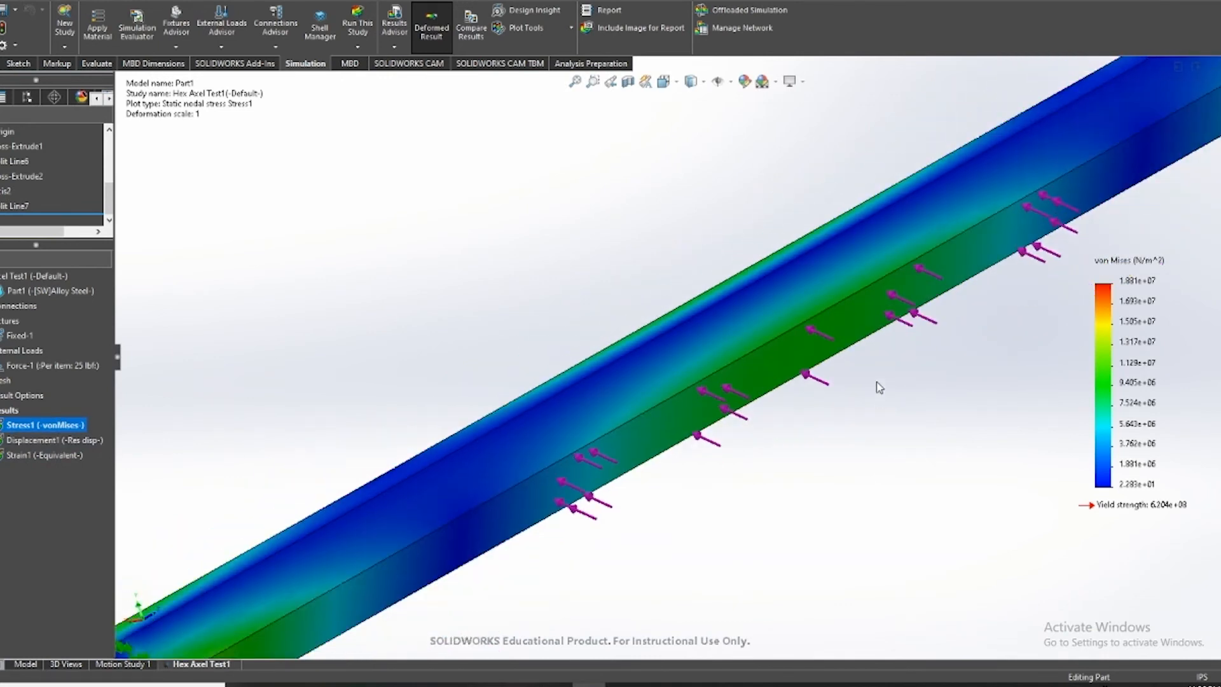
pyautogui.scroll(5, 845, 372)
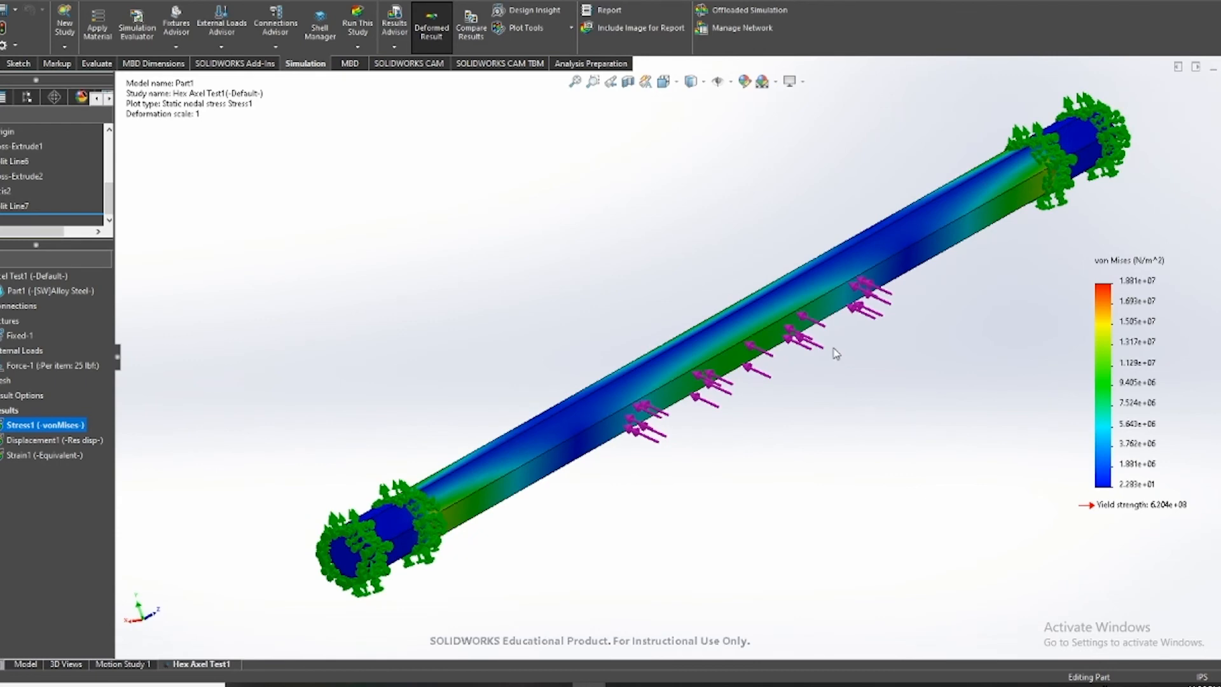
pyautogui.scroll(-4, 834, 328)
pyautogui.scroll(-2, 639, 369)
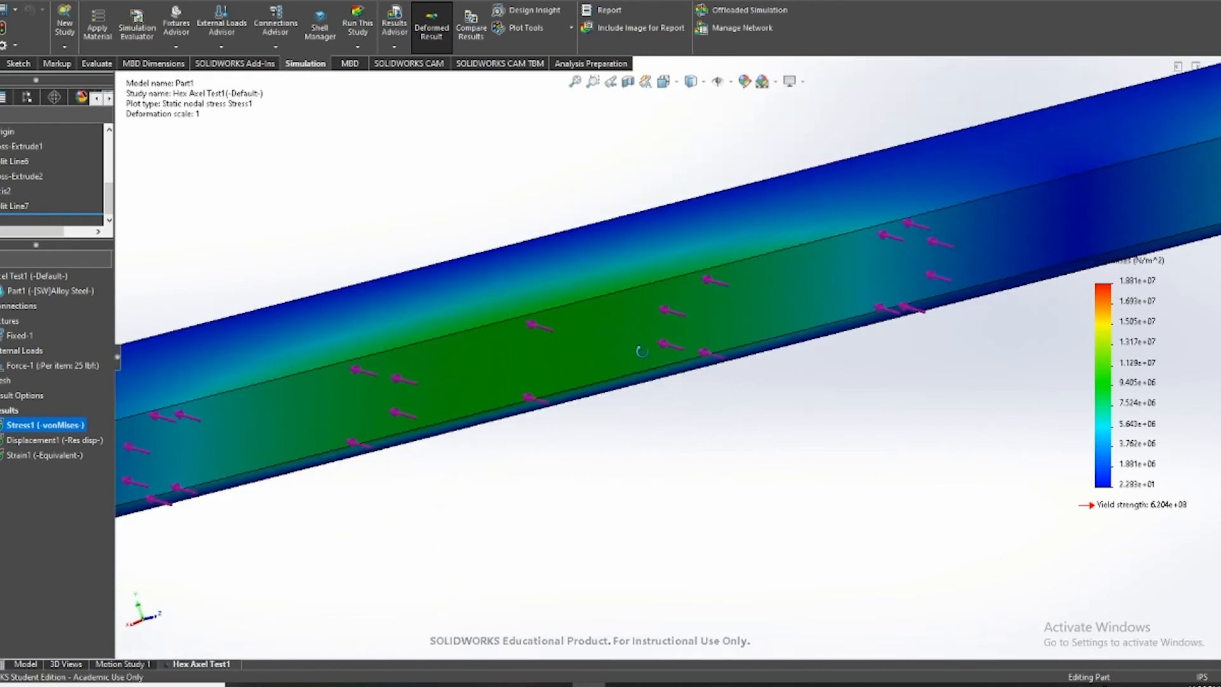
pyautogui.scroll(3, 632, 474)
pyautogui.moveTo(631, 474); pyautogui.dragTo(701, 422, button='middle')
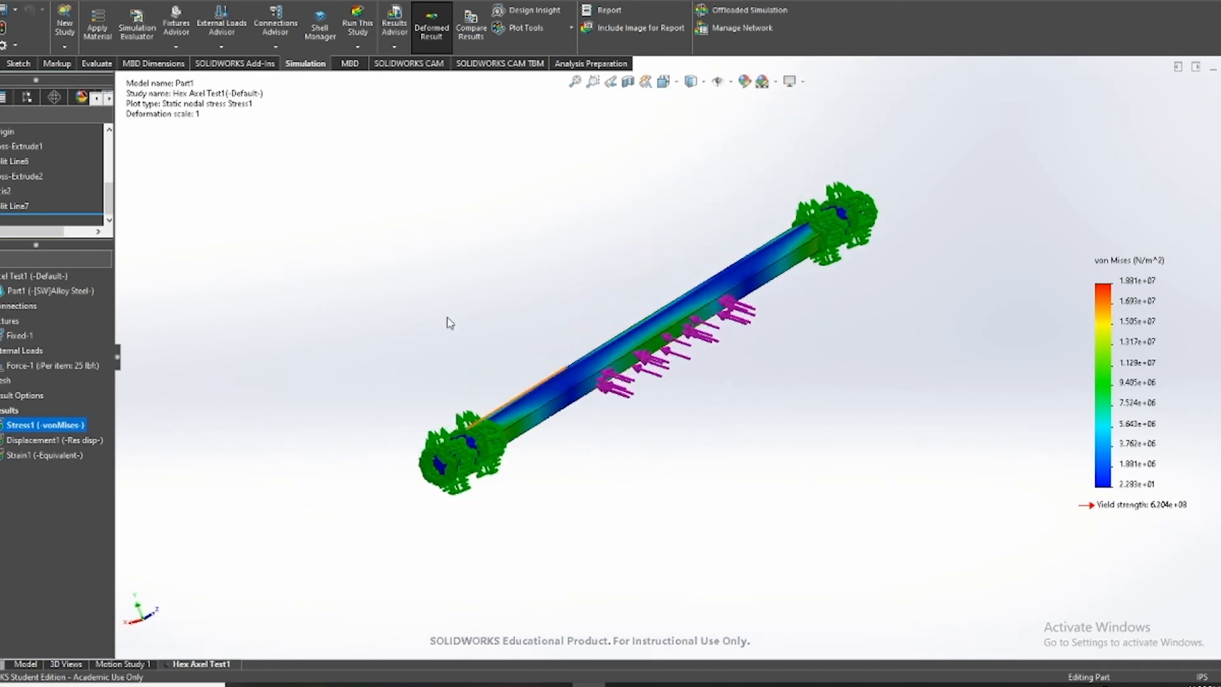
# Probe the von Mises stress at the red hot spot beside the fixed end's split edge and move its callout aside
pyautogui.rightClick(1112, 356)
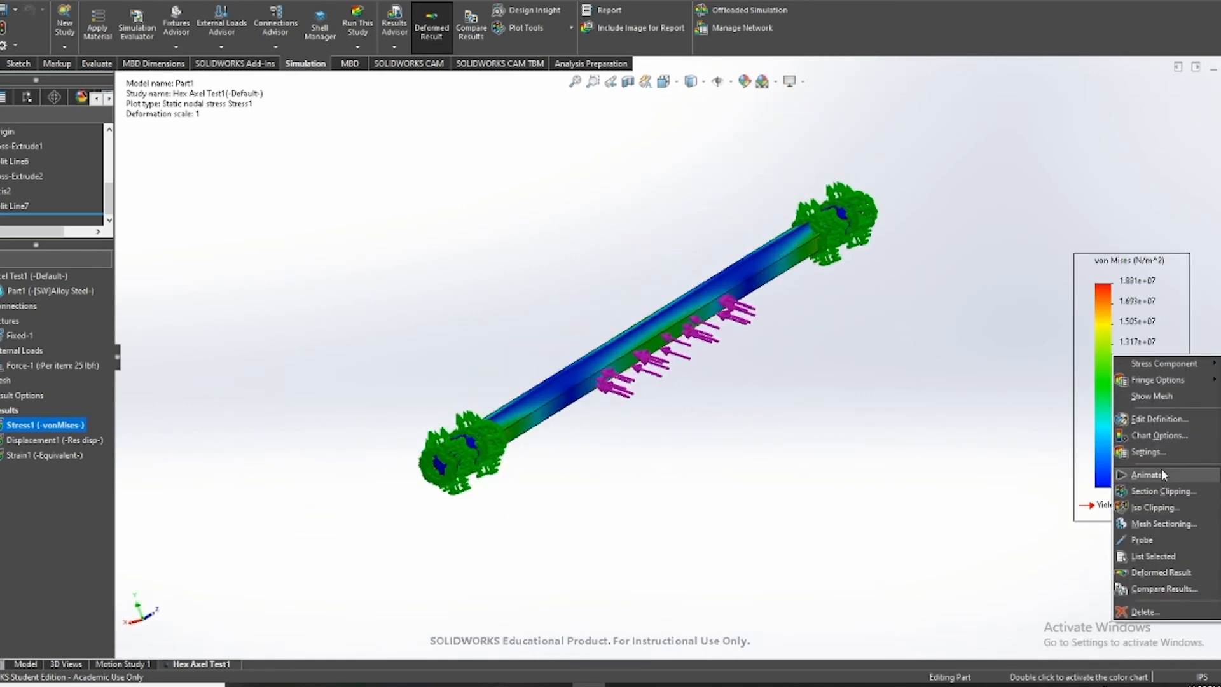
pyautogui.click(1142, 539)
pyautogui.scroll(-5, 634, 341)
pyautogui.scroll(-5, 549, 286)
pyautogui.scroll(4, 426, 465)
pyautogui.moveTo(387, 556); pyautogui.dragTo(361, 560, button='middle')
pyautogui.scroll(2, 361, 563)
pyautogui.scroll(-9, 351, 511)
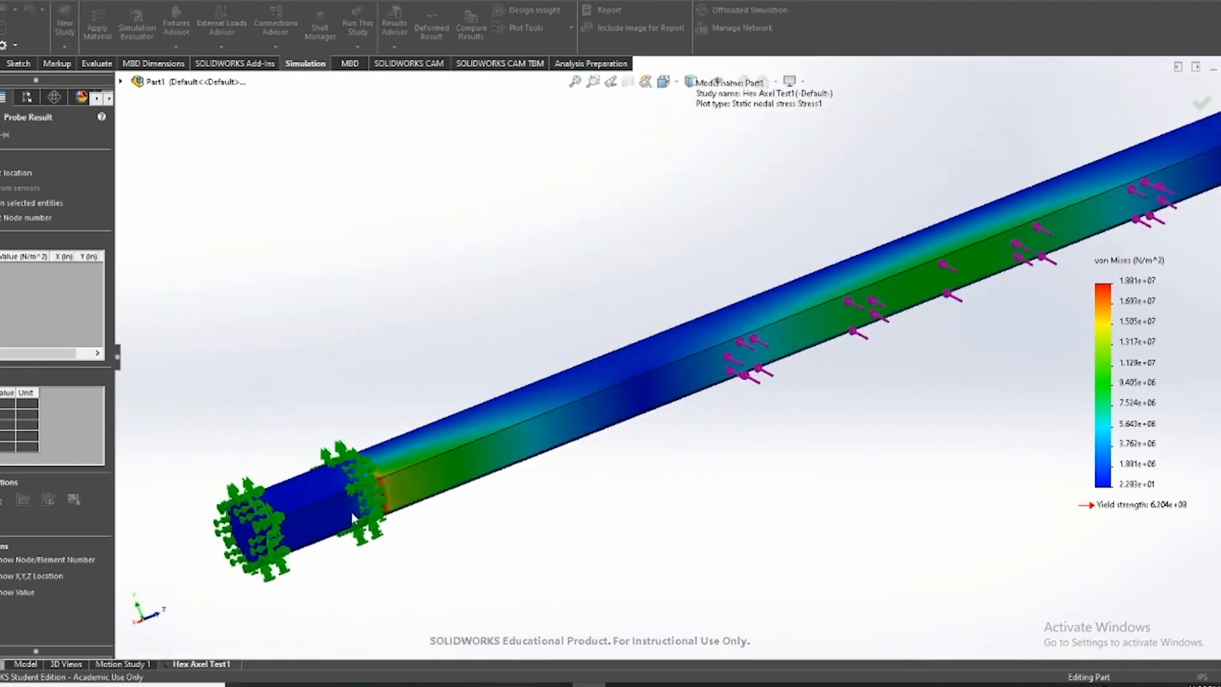
pyautogui.moveTo(858, 281); pyautogui.dragTo(836, 275, button='middle')
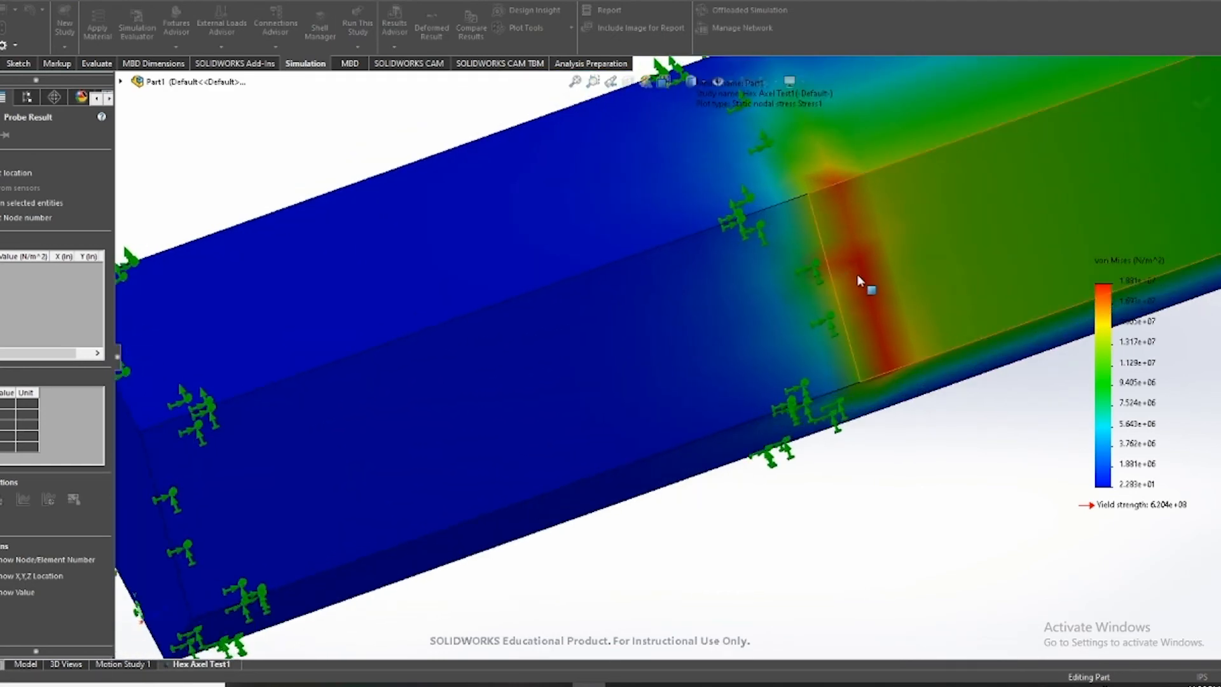
pyautogui.scroll(-6, 860, 273)
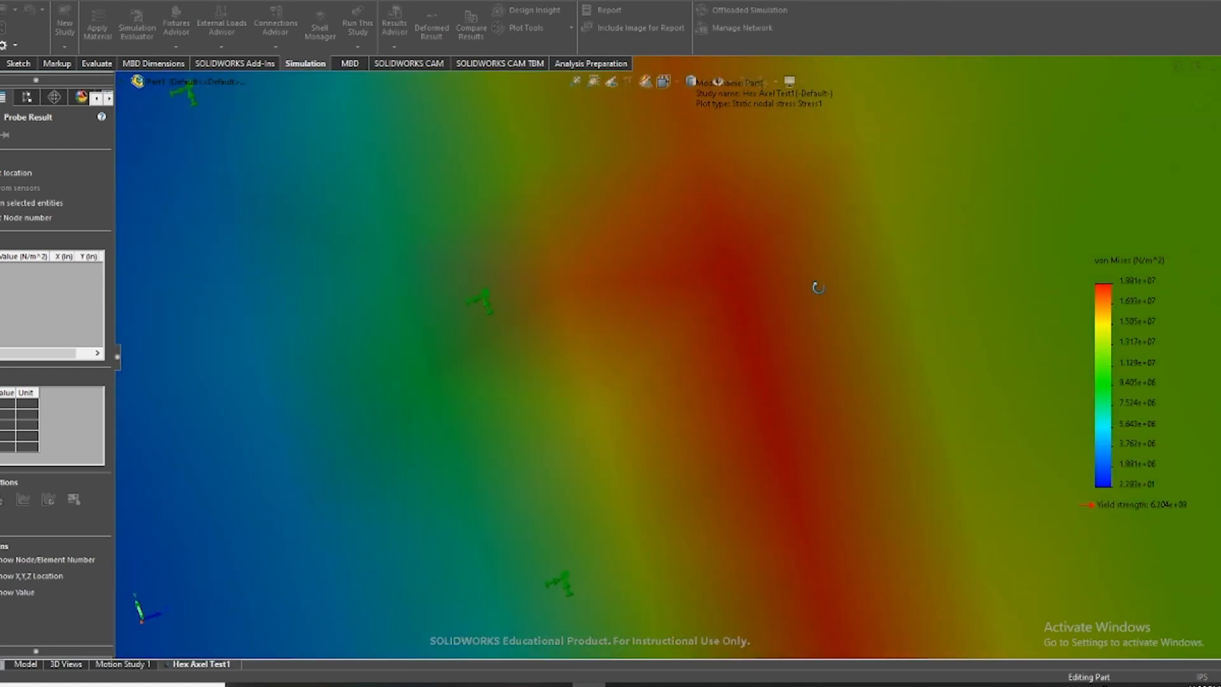
pyautogui.click(729, 271)
pyautogui.moveTo(790, 336); pyautogui.dragTo(886, 332)
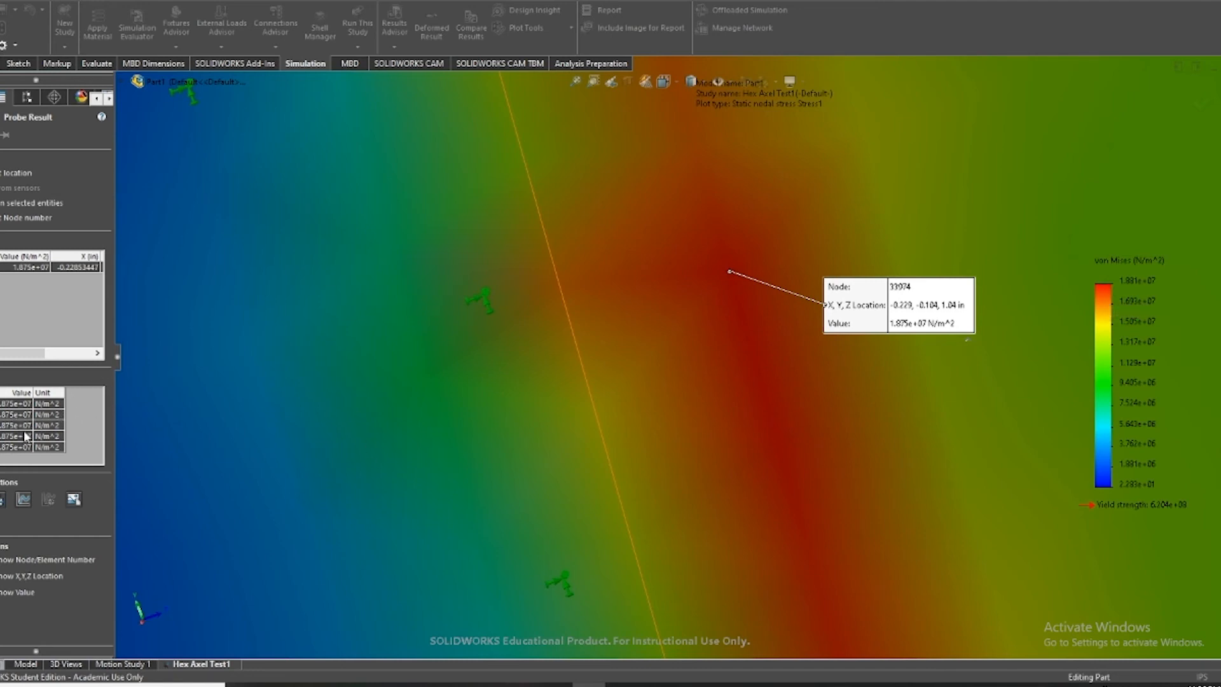
# Reposition the hot-spot callout, probe a second point just beside the red band, and leave the probe
pyautogui.scroll(3, 735, 419)
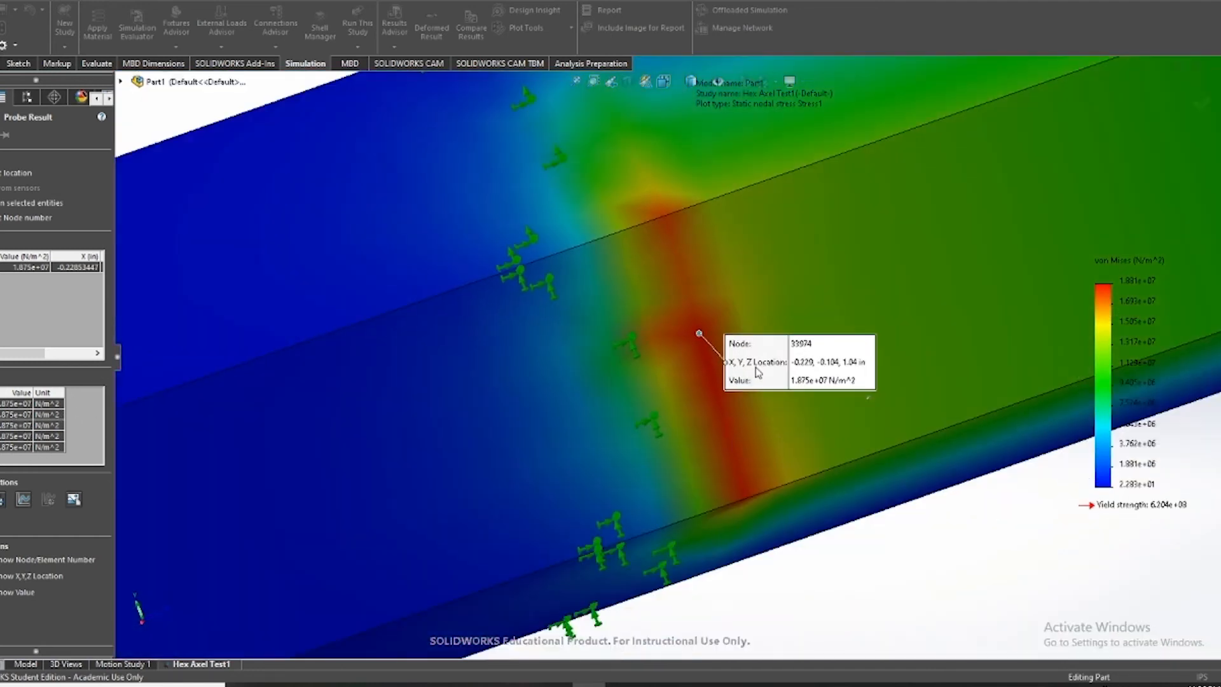
pyautogui.moveTo(789, 359); pyautogui.dragTo(784, 278)
pyautogui.moveTo(749, 365); pyautogui.dragTo(822, 468)
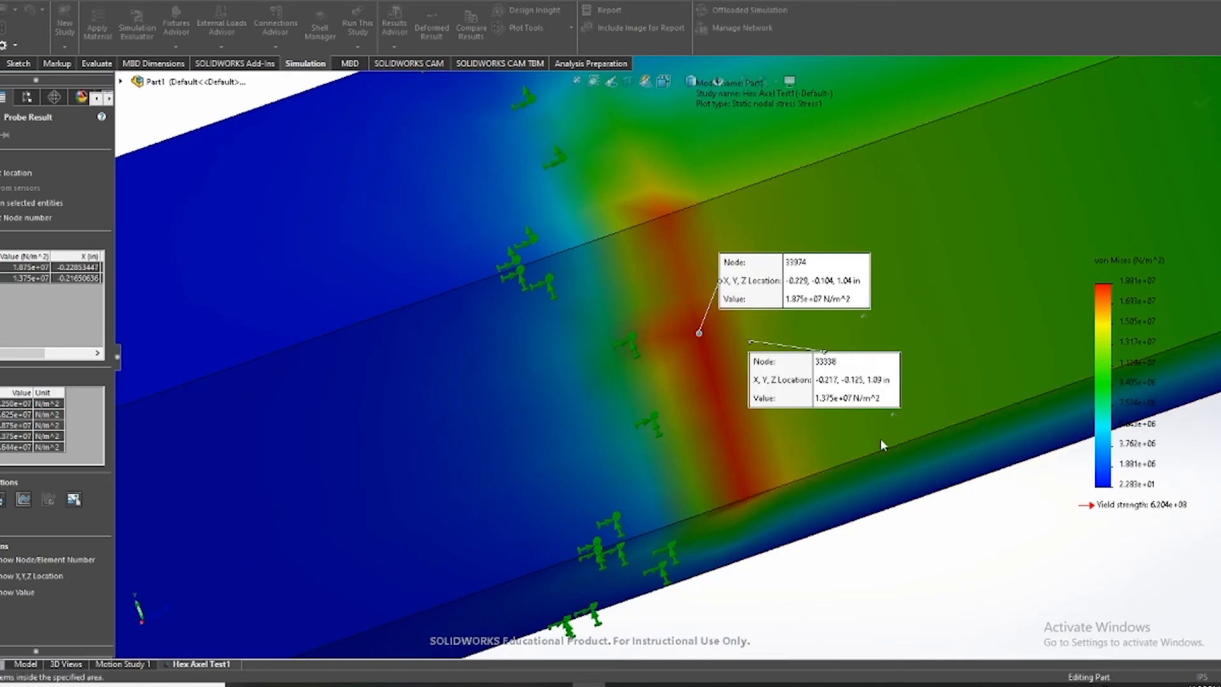
pyautogui.rightClick(750, 340)
pyautogui.click(787, 452)
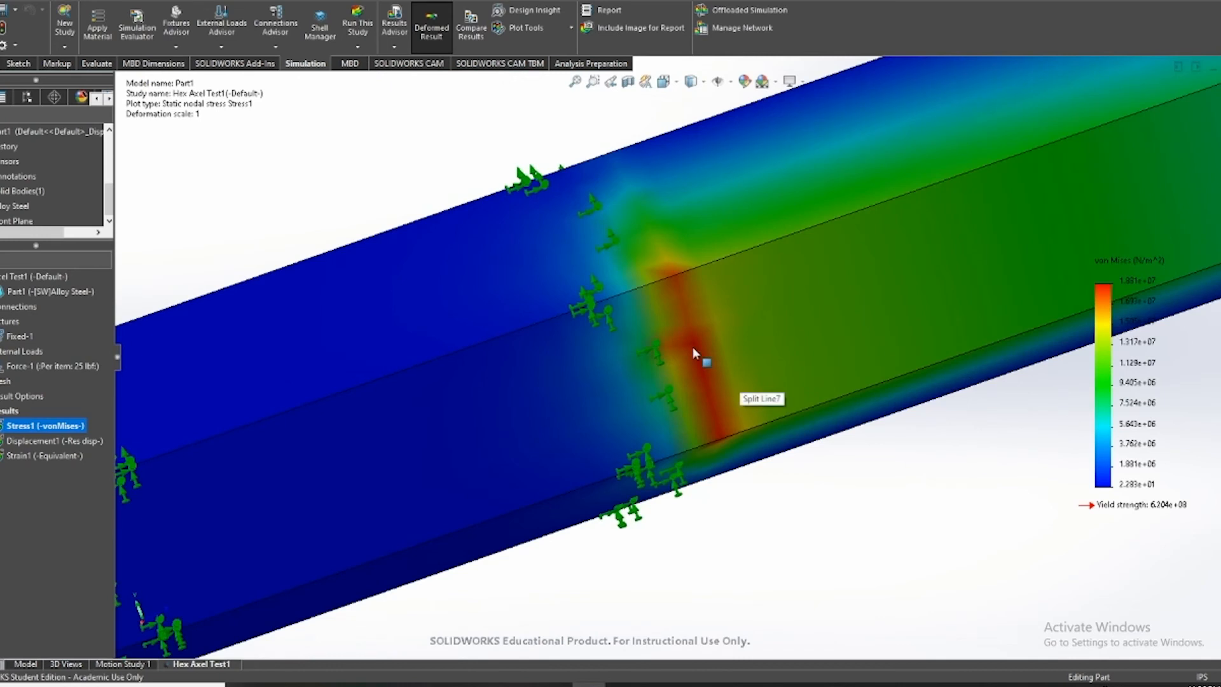
pyautogui.click(693, 340)
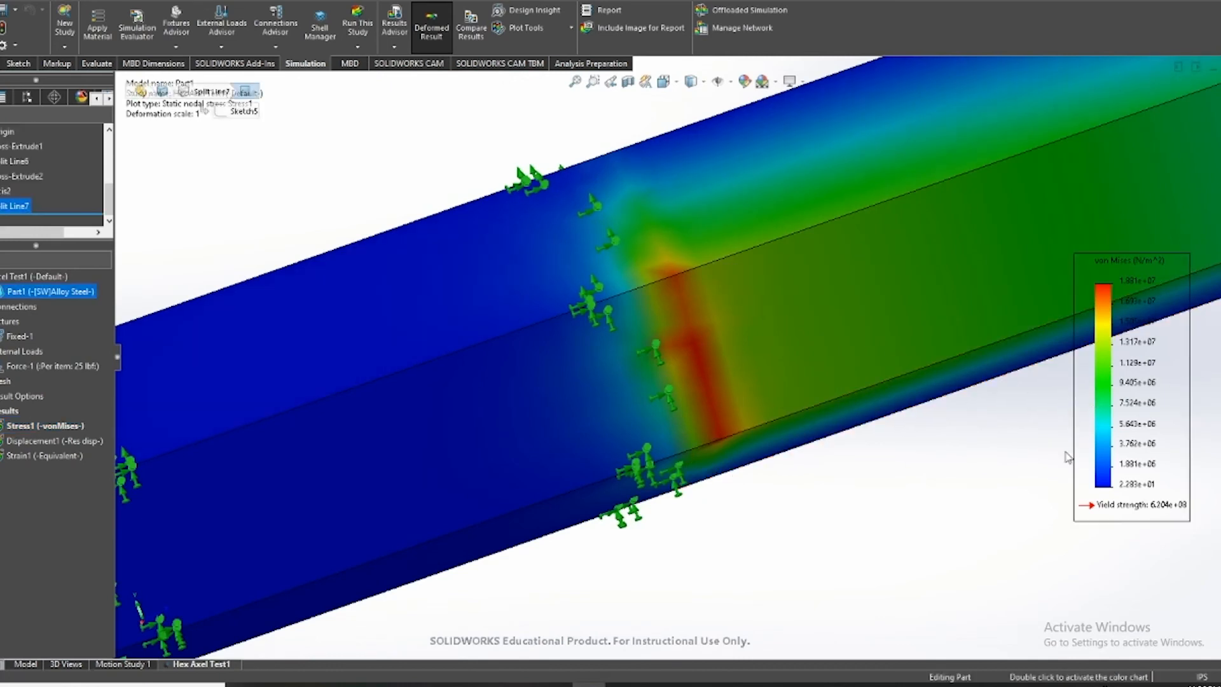
# Probe the hot spot at the fixed end's split edge again and place its callout above the shaft
pyautogui.rightClick(1097, 442)
pyautogui.click(1141, 355)
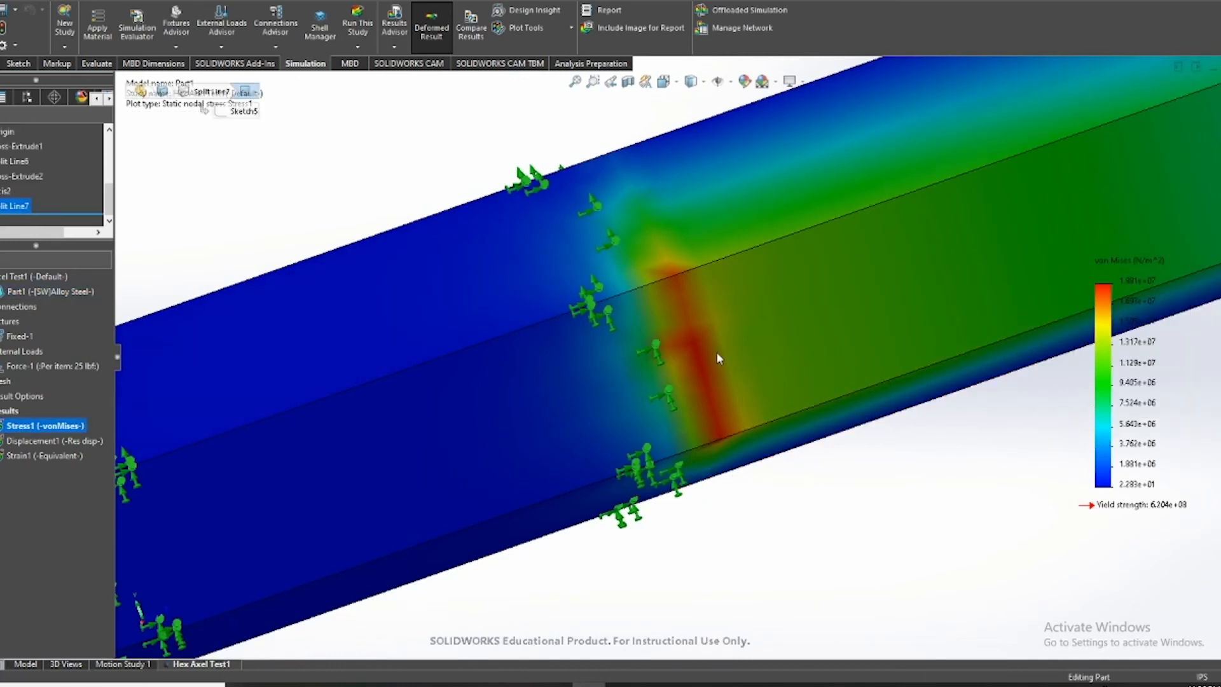
pyautogui.scroll(-5, 689, 348)
pyautogui.click(691, 363)
pyautogui.scroll(5, 690, 360)
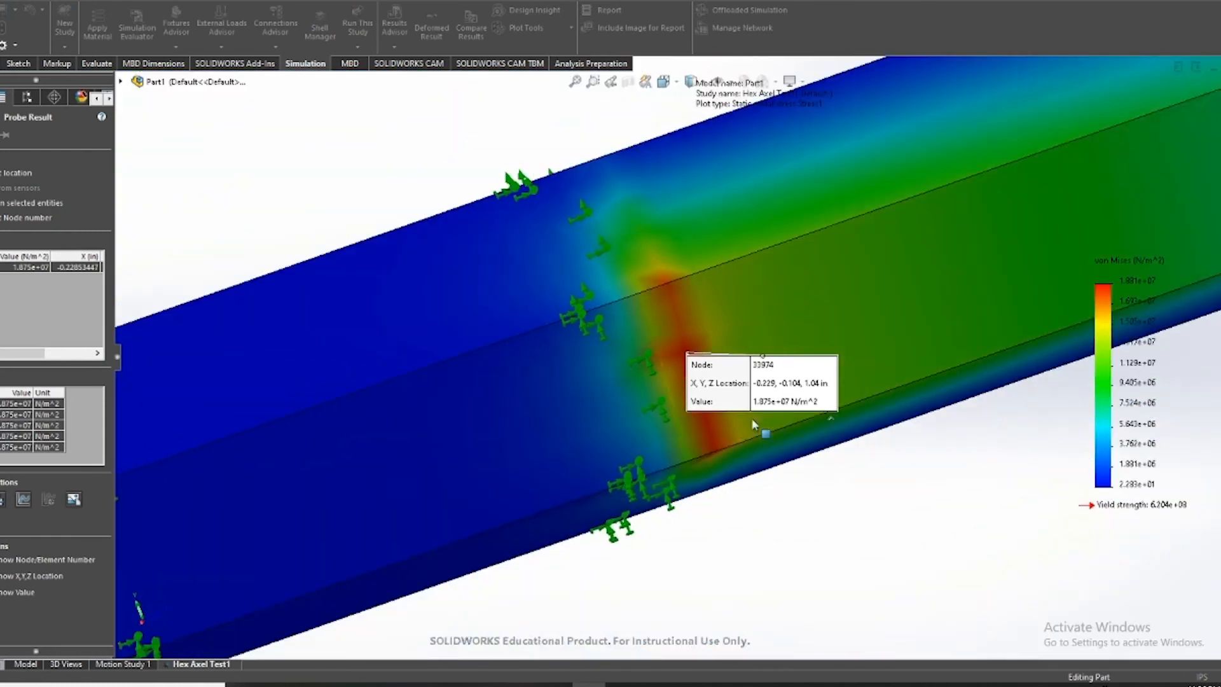
pyautogui.moveTo(763, 375); pyautogui.dragTo(705, 216)
pyautogui.scroll(6, 817, 382)
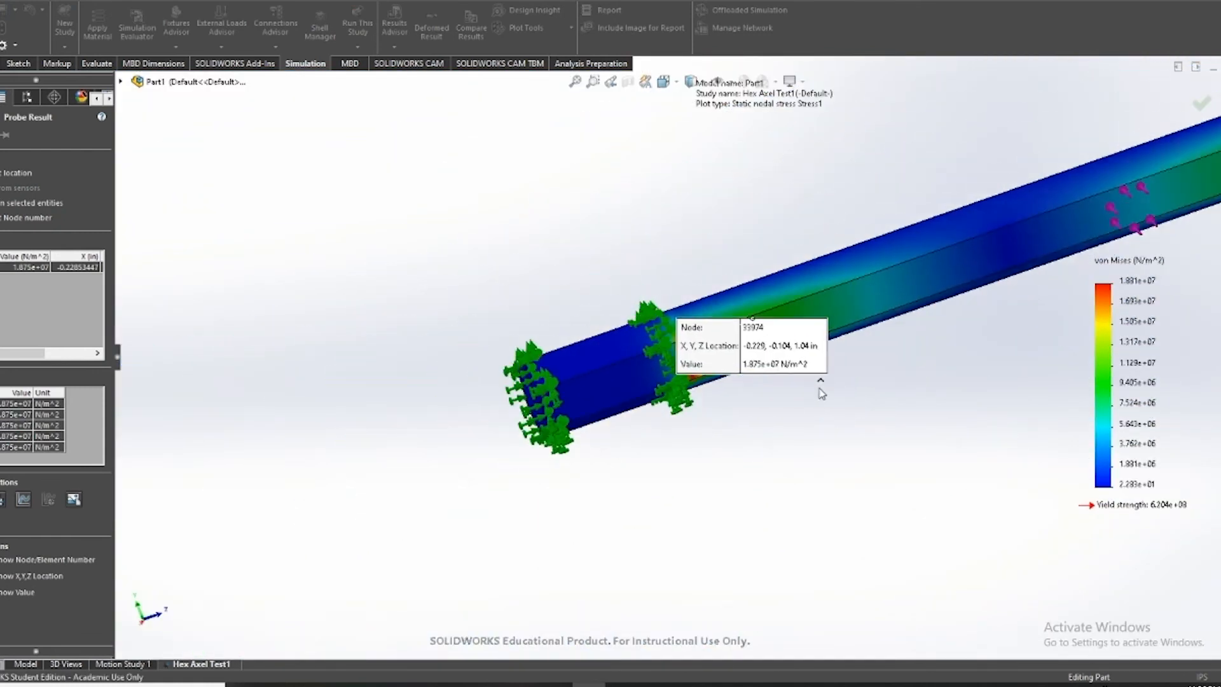
pyautogui.moveTo(724, 370); pyautogui.dragTo(721, 244)
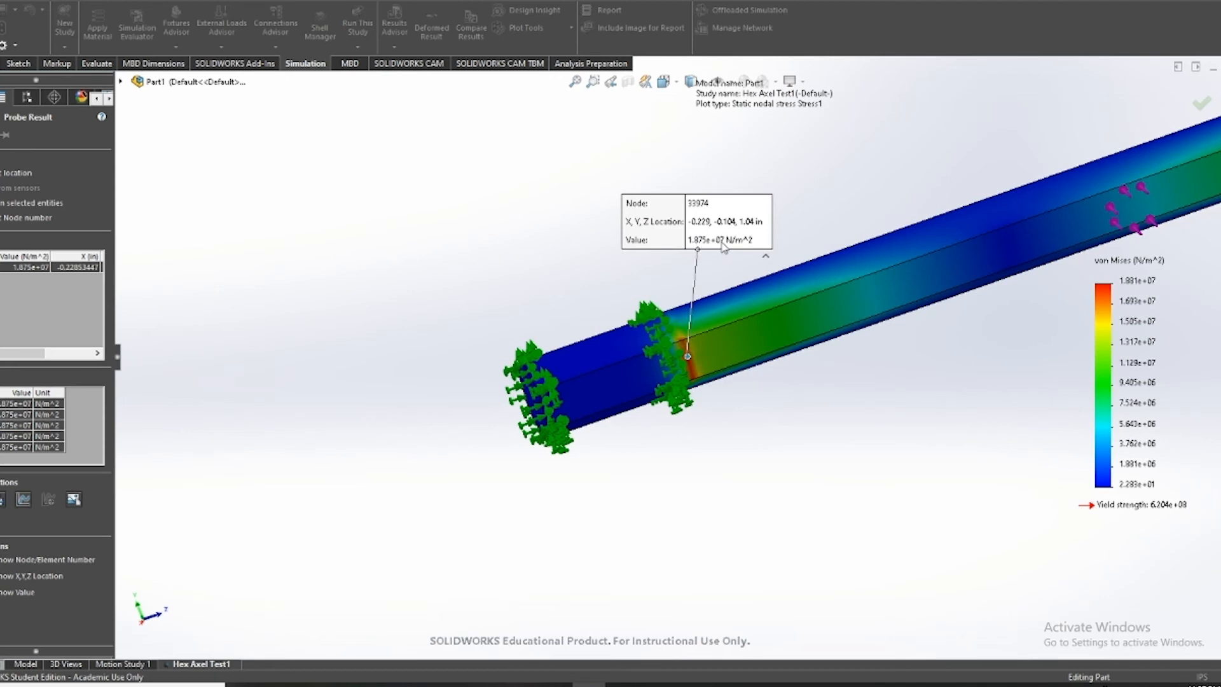
# Examine the probed hot spot at the fixed end and compare it with the stress along the whole shaft
pyautogui.scroll(3, 1052, 259)
pyautogui.scroll(-3, 708, 349)
pyautogui.scroll(-3, 1057, 292)
pyautogui.scroll(4, 1057, 293)
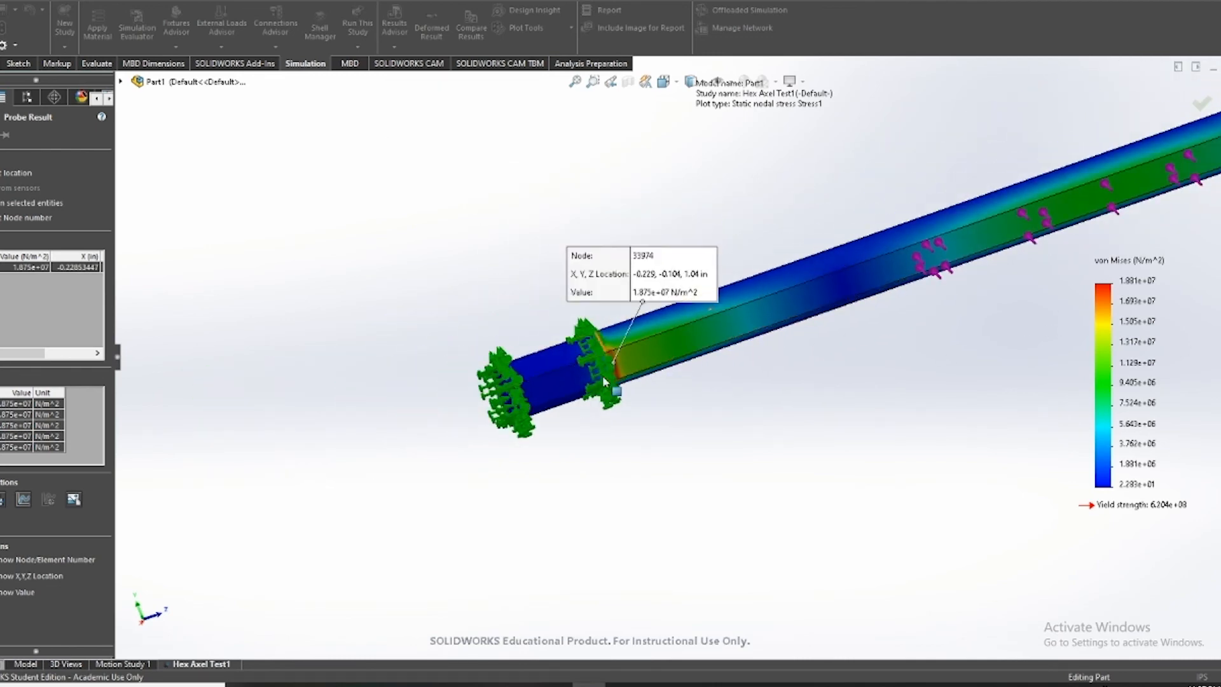
pyautogui.scroll(-5, 602, 366)
pyautogui.scroll(-5, 655, 346)
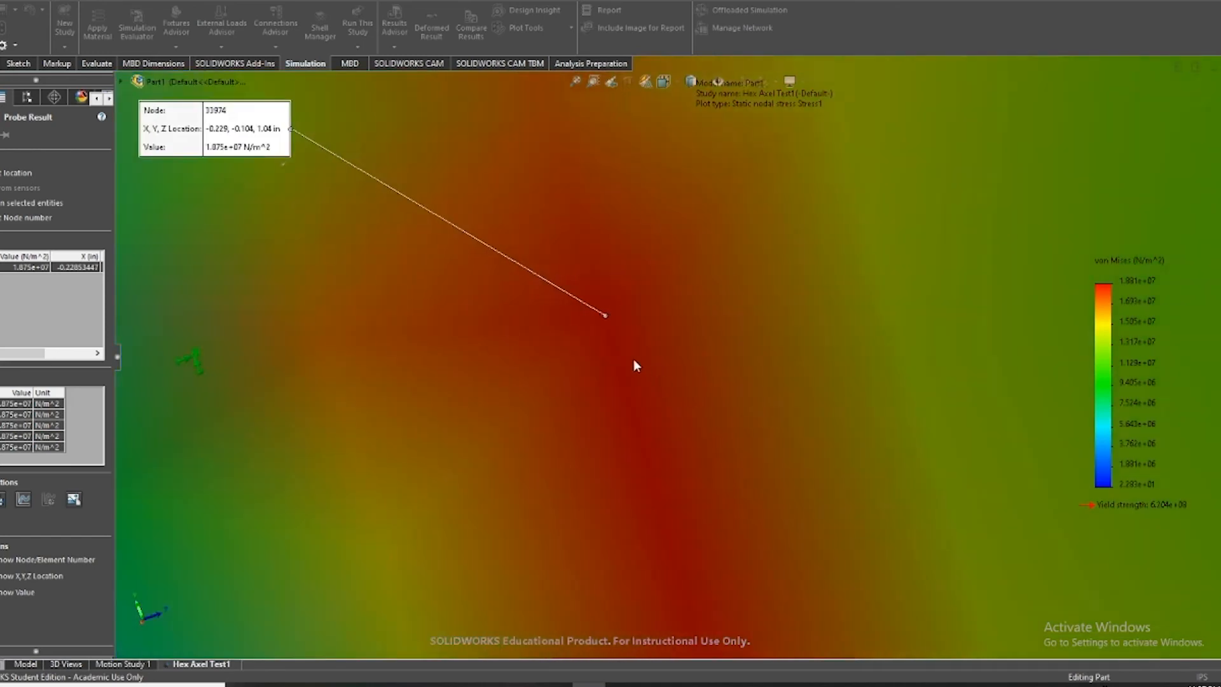
pyautogui.scroll(8, 703, 358)
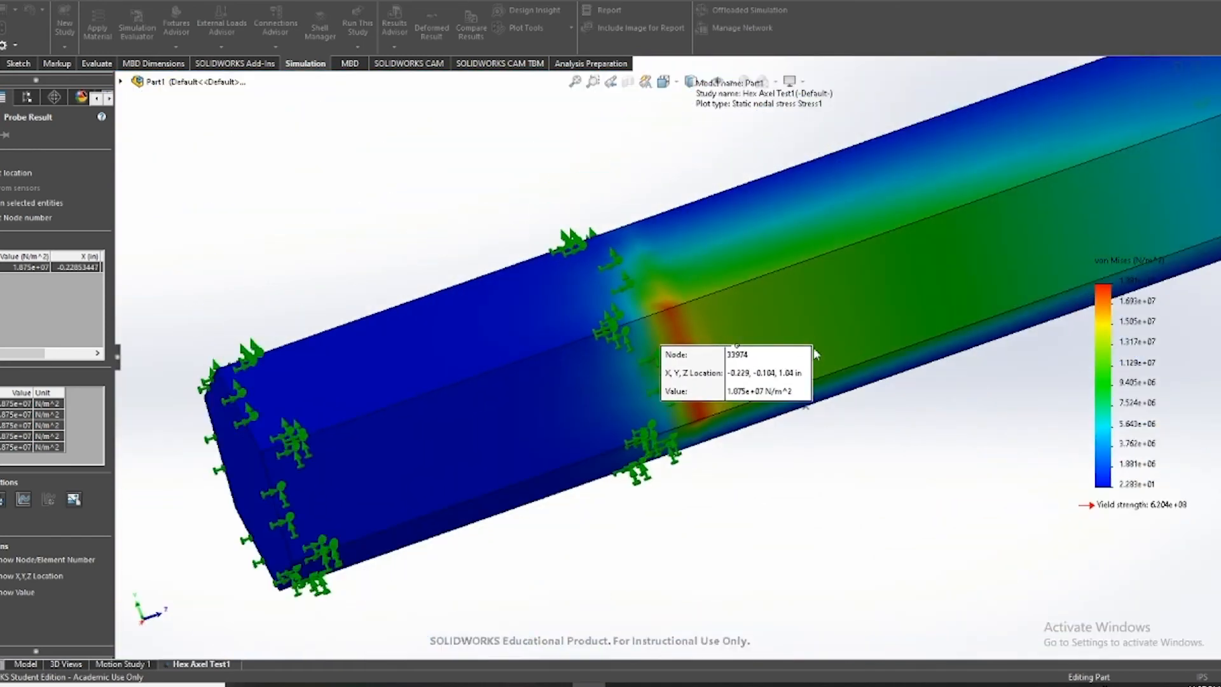
pyautogui.scroll(-6, 957, 251)
pyautogui.moveTo(924, 253); pyautogui.dragTo(620, 441, button='middle')
pyautogui.scroll(4, 699, 443)
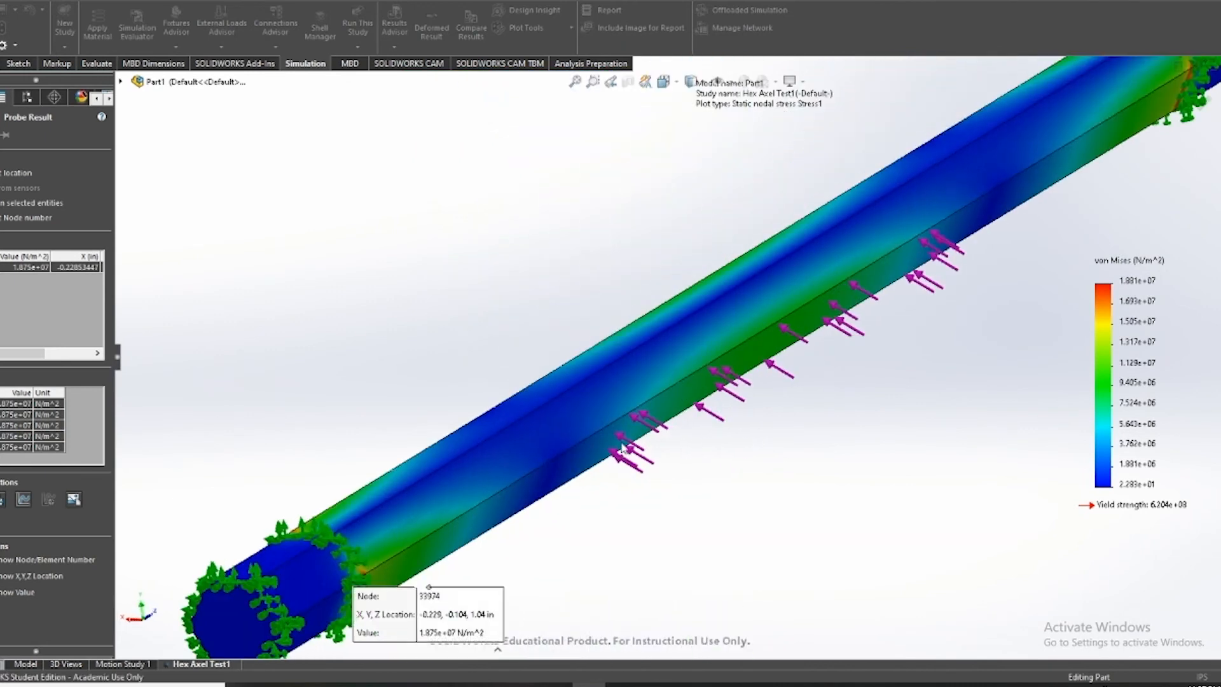
pyautogui.scroll(3, 367, 393)
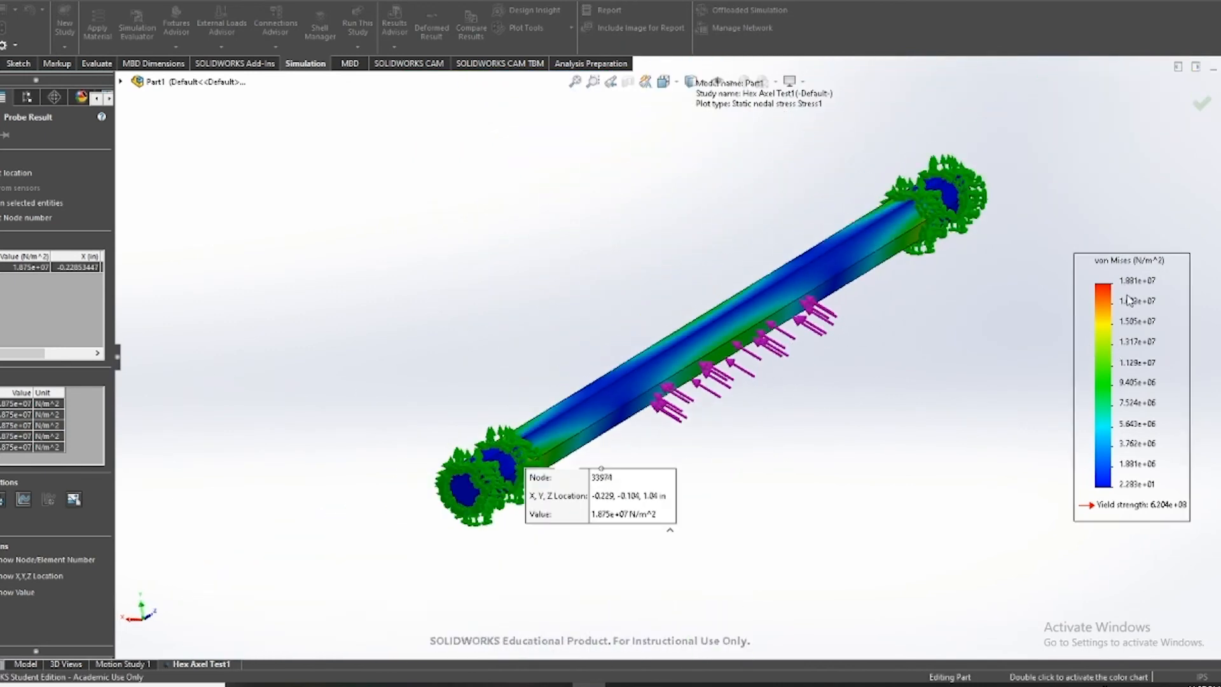
# Section-clip the Stress1 plot parallel to the Front Plane, placing the cut at the inner edge of the fixed end
pyautogui.rightClick(1130, 328)
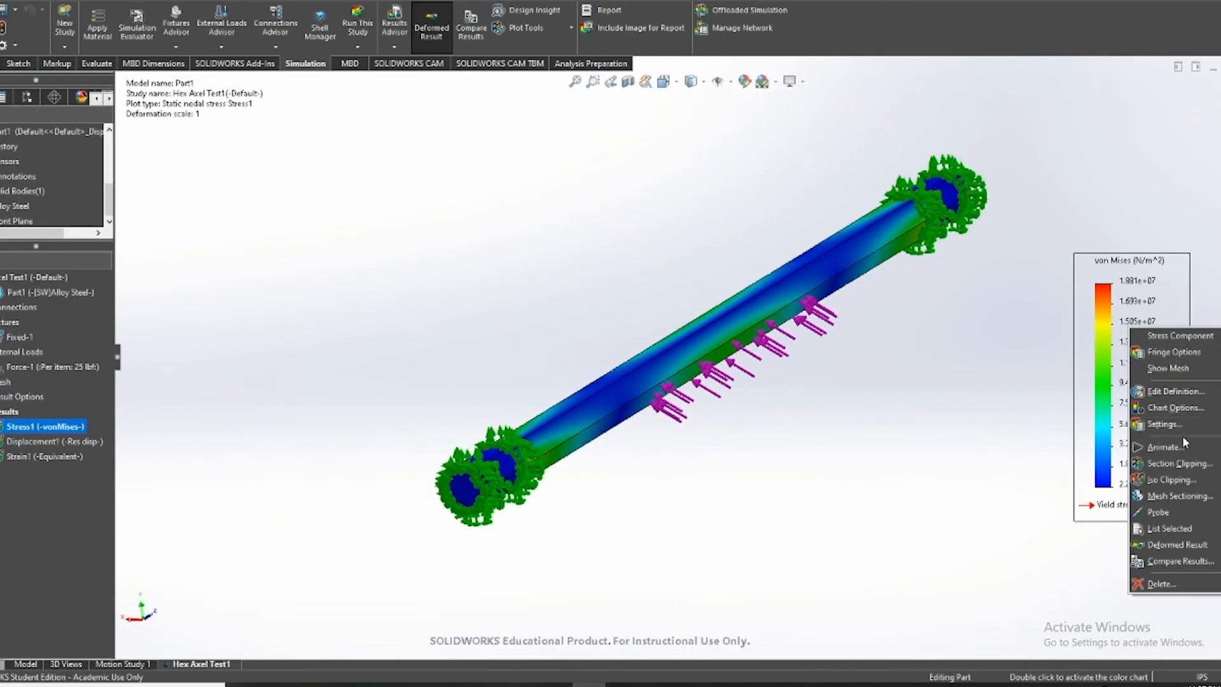
pyautogui.click(1169, 479)
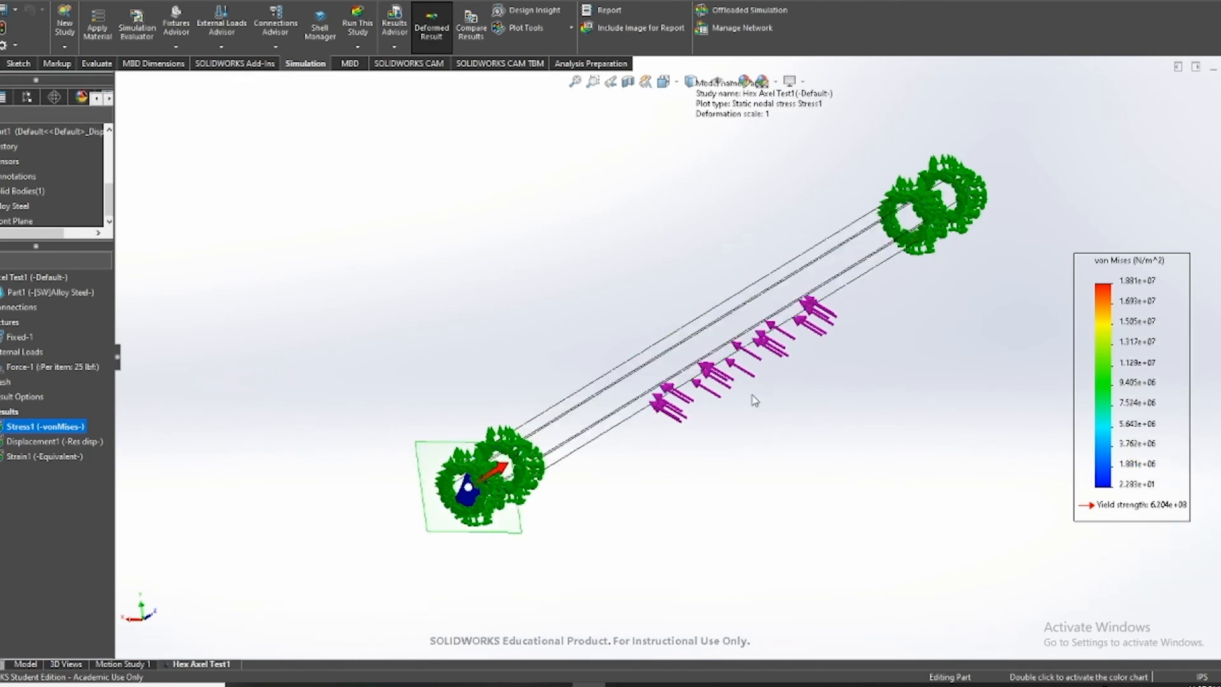
pyautogui.moveTo(493, 476); pyautogui.dragTo(705, 393)
pyautogui.moveTo(591, 441); pyautogui.dragTo(694, 443, button='middle')
pyautogui.scroll(-6, 602, 425)
pyautogui.moveTo(603, 425); pyautogui.dragTo(635, 417, button='middle')
pyautogui.moveTo(693, 336); pyautogui.dragTo(555, 466)
# Inspect the stress across the cut hexagonal face, especially its edges and corners, and accept the section clipping
pyautogui.scroll(-3, 662, 229)
pyautogui.scroll(-6, 677, 288)
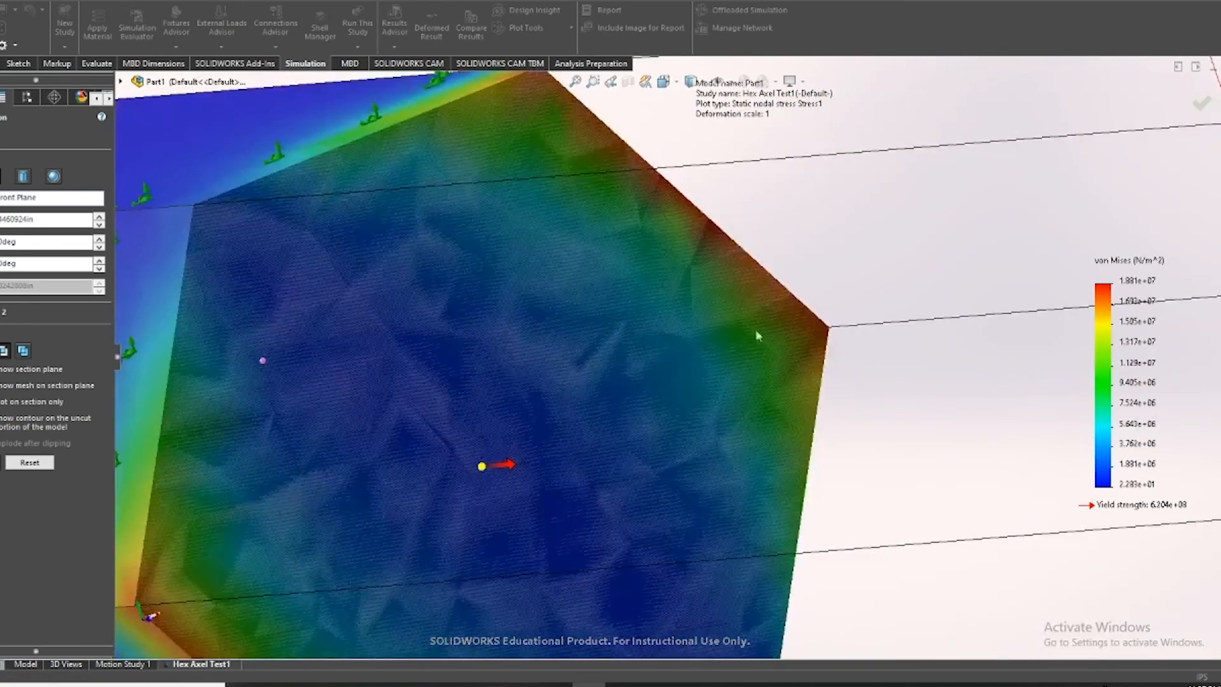
pyautogui.scroll(3, 676, 375)
pyautogui.moveTo(678, 403); pyautogui.dragTo(659, 404, button='middle')
pyautogui.scroll(-2, 635, 448)
pyautogui.scroll(-6, 607, 536)
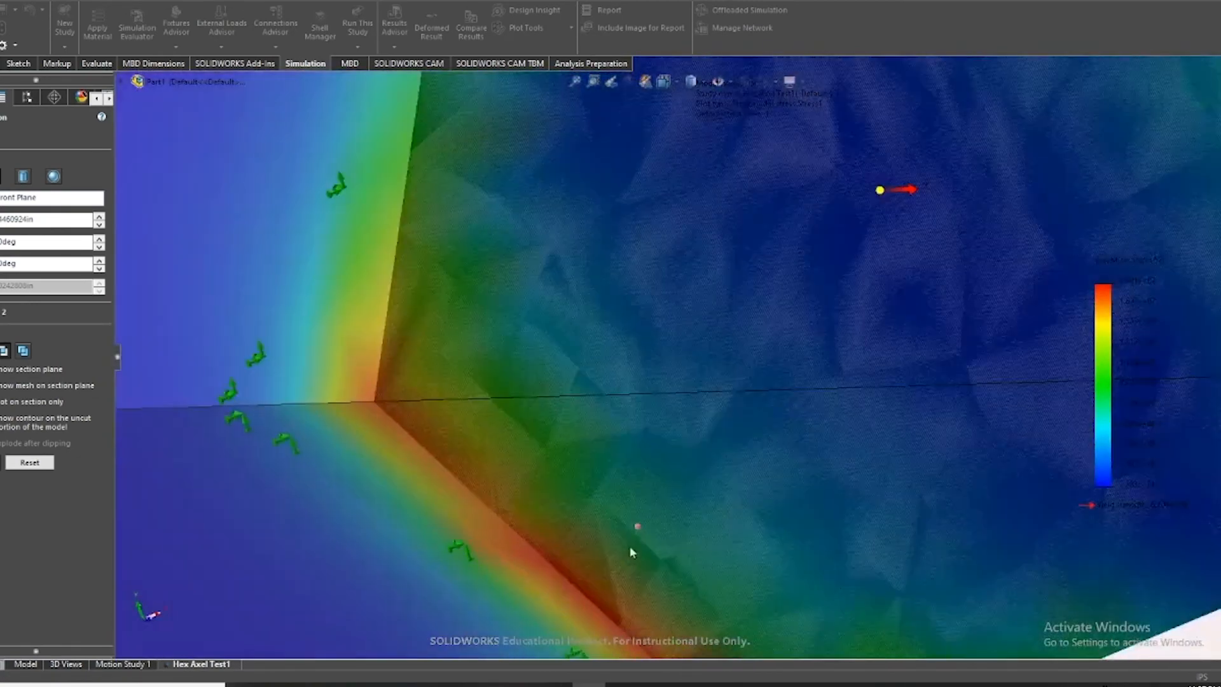
pyautogui.moveTo(630, 548); pyautogui.dragTo(677, 555, button='middle')
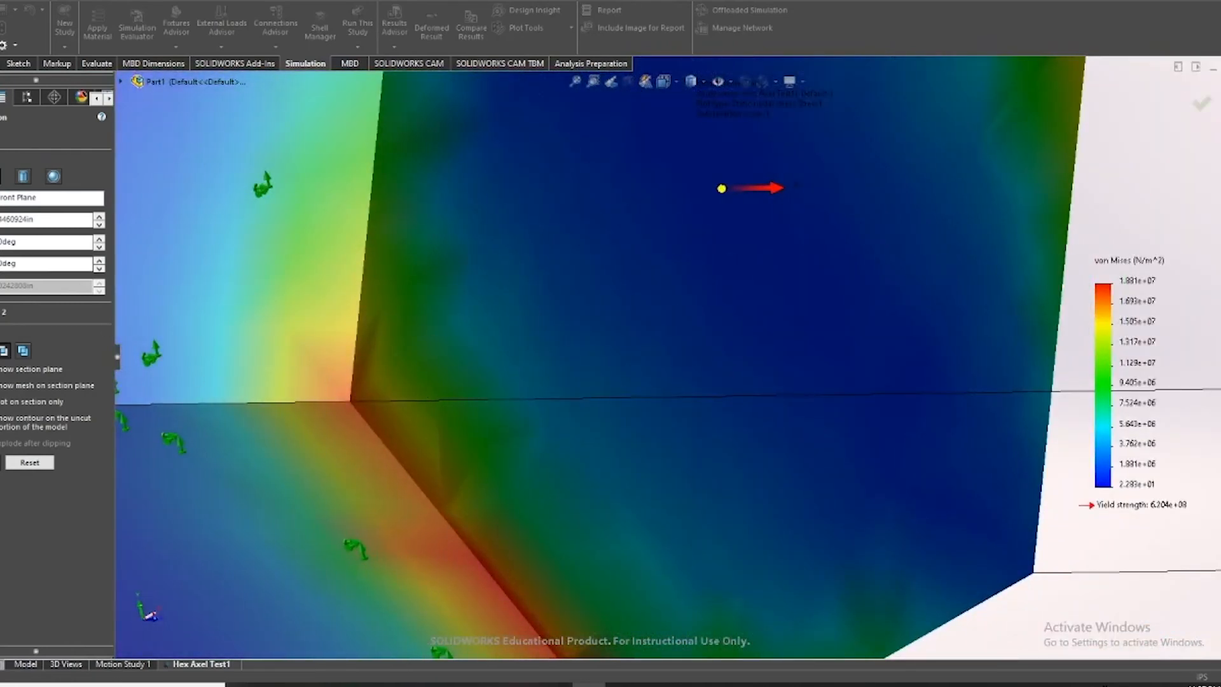
pyautogui.press('Return')
pyautogui.scroll(5, 388, 444)
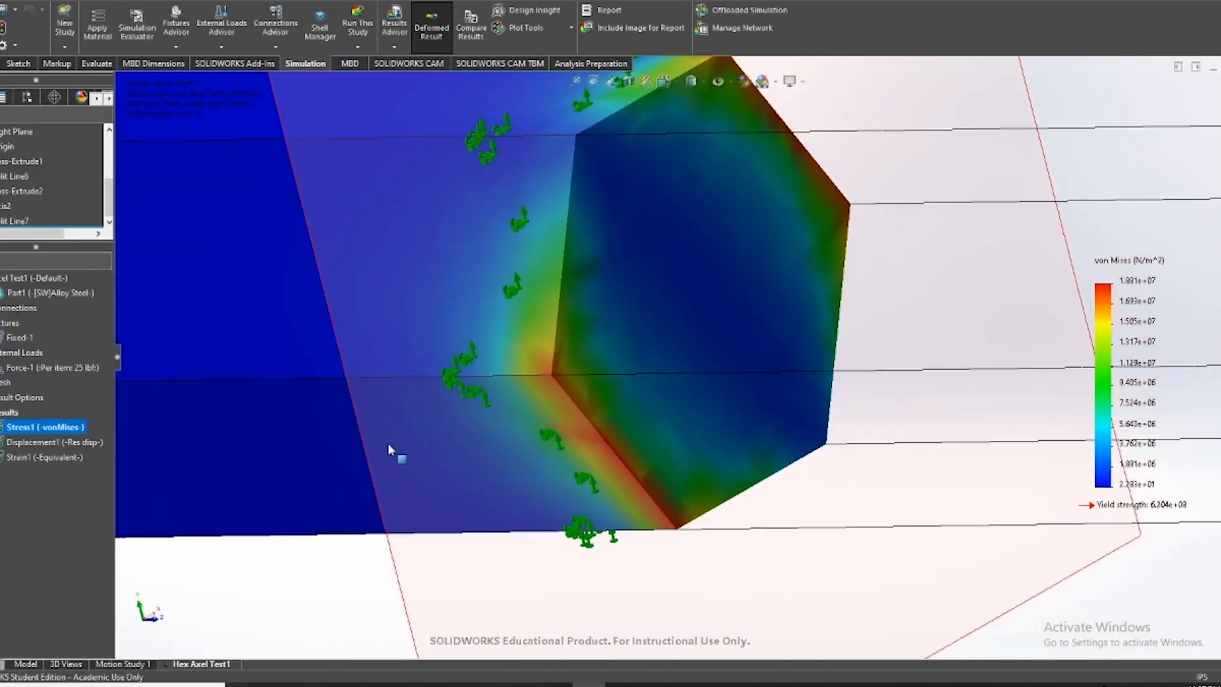
# Probe the stress on the cut hexagonal face at one corner and near its center, then leave the probe
pyautogui.scroll(-6, 509, 412)
pyautogui.rightClick(1110, 390)
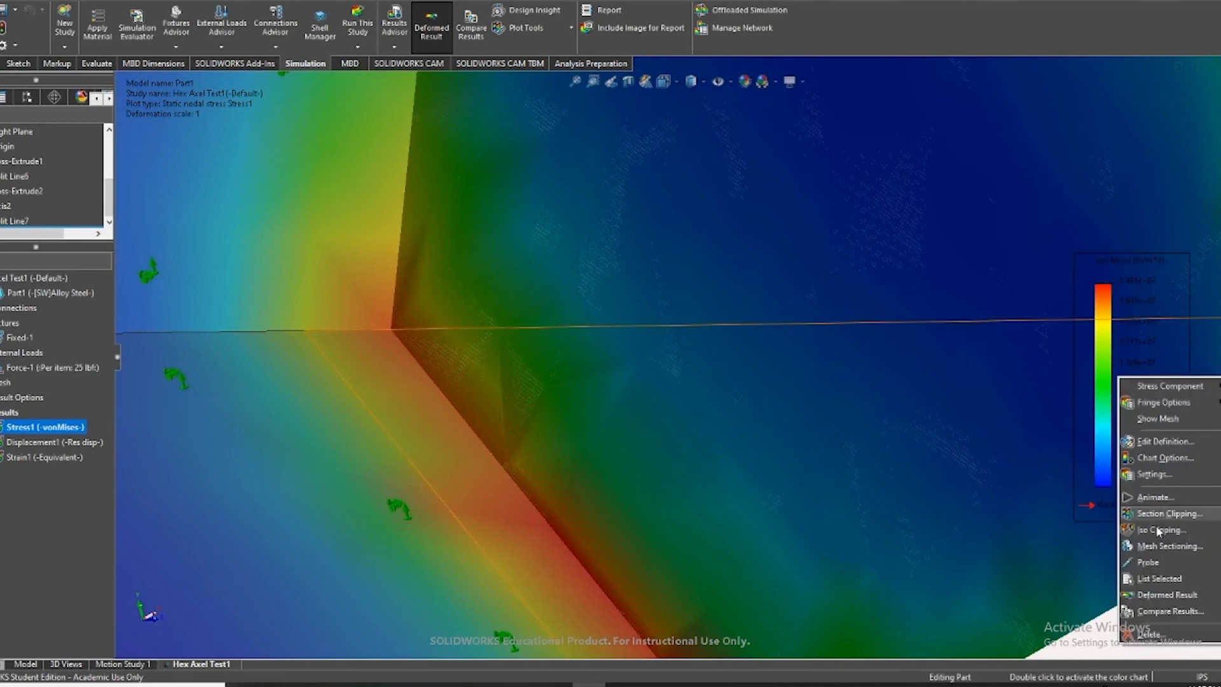
pyautogui.click(1145, 564)
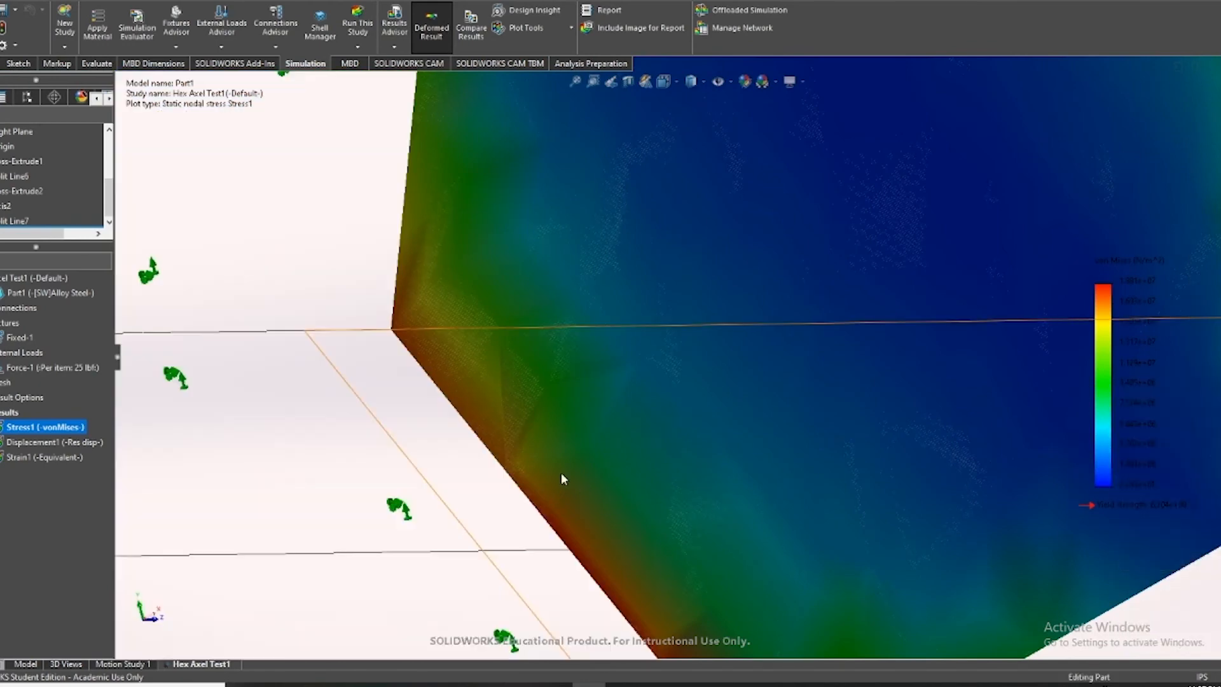
pyautogui.click(406, 306)
pyautogui.moveTo(406, 307); pyautogui.dragTo(635, 221, button='middle')
pyautogui.click(635, 221)
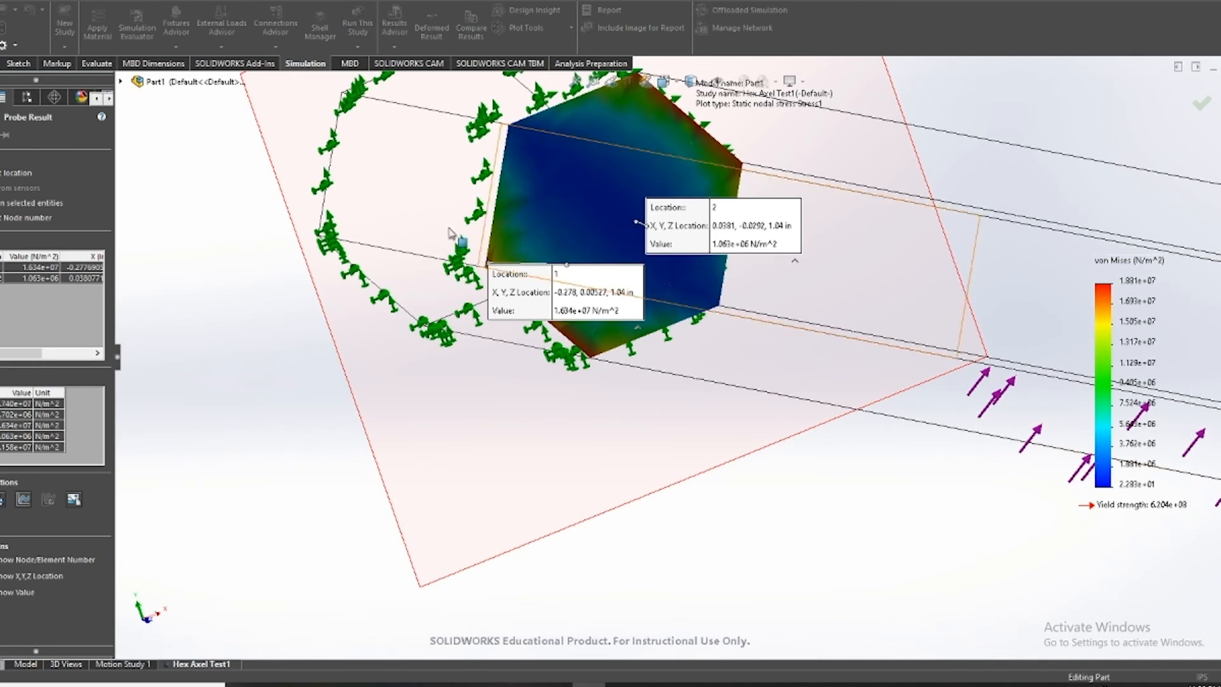
pyautogui.press('Escape')
pyautogui.scroll(1, 763, 292)
pyautogui.moveTo(763, 293)
pyautogui.mouseDown(button='middle')
pyautogui.moveTo(802, 311)
pyautogui.moveTo(755, 311)
pyautogui.mouseUp(button='middle')
pyautogui.rightClick(35, 430)
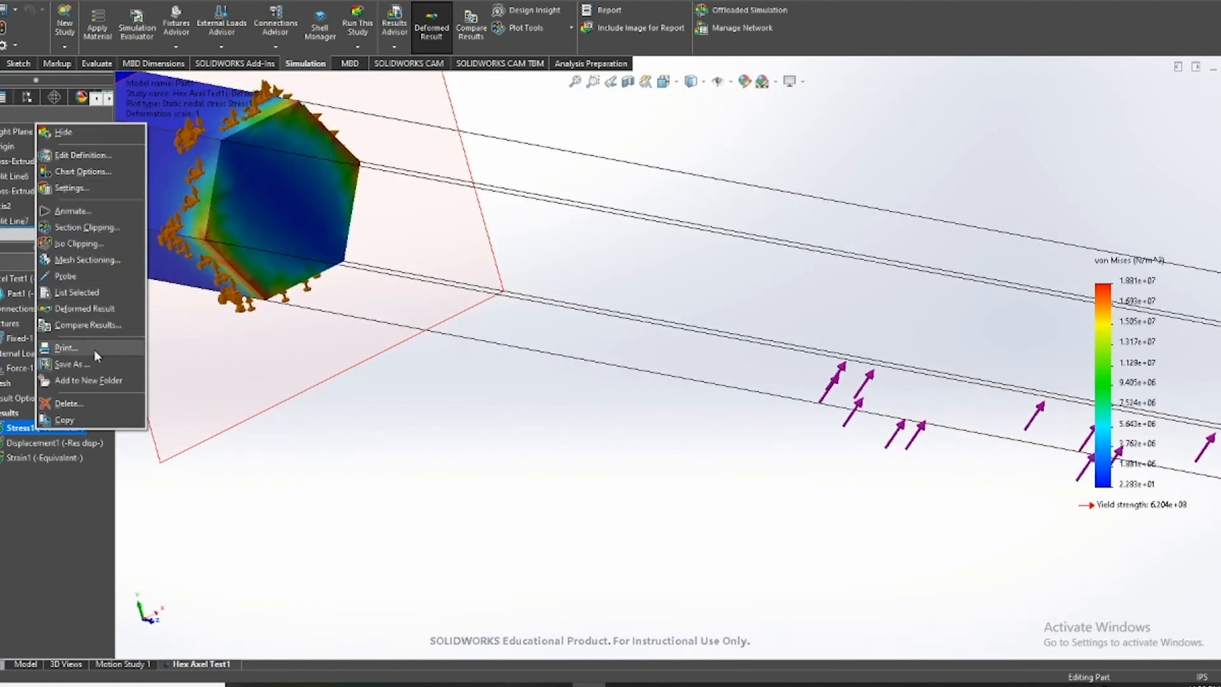
pyautogui.rightClick(1153, 377)
pyautogui.rightClick(1131, 361)
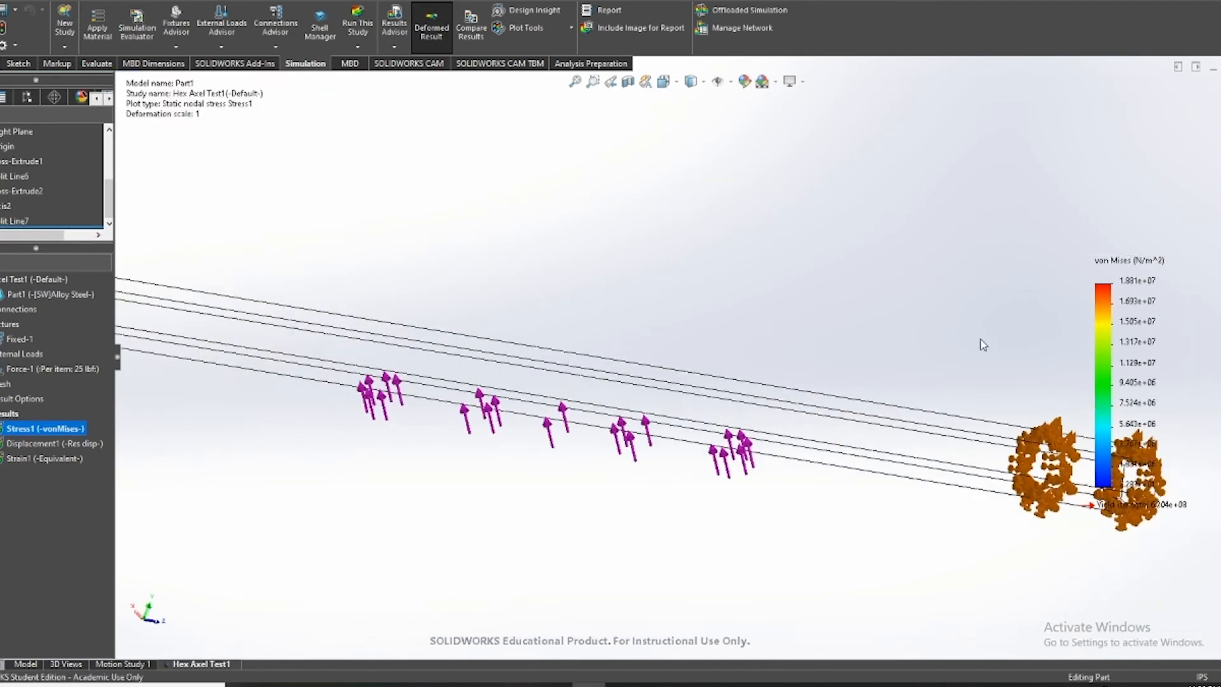
pyautogui.scroll(3, 598, 366)
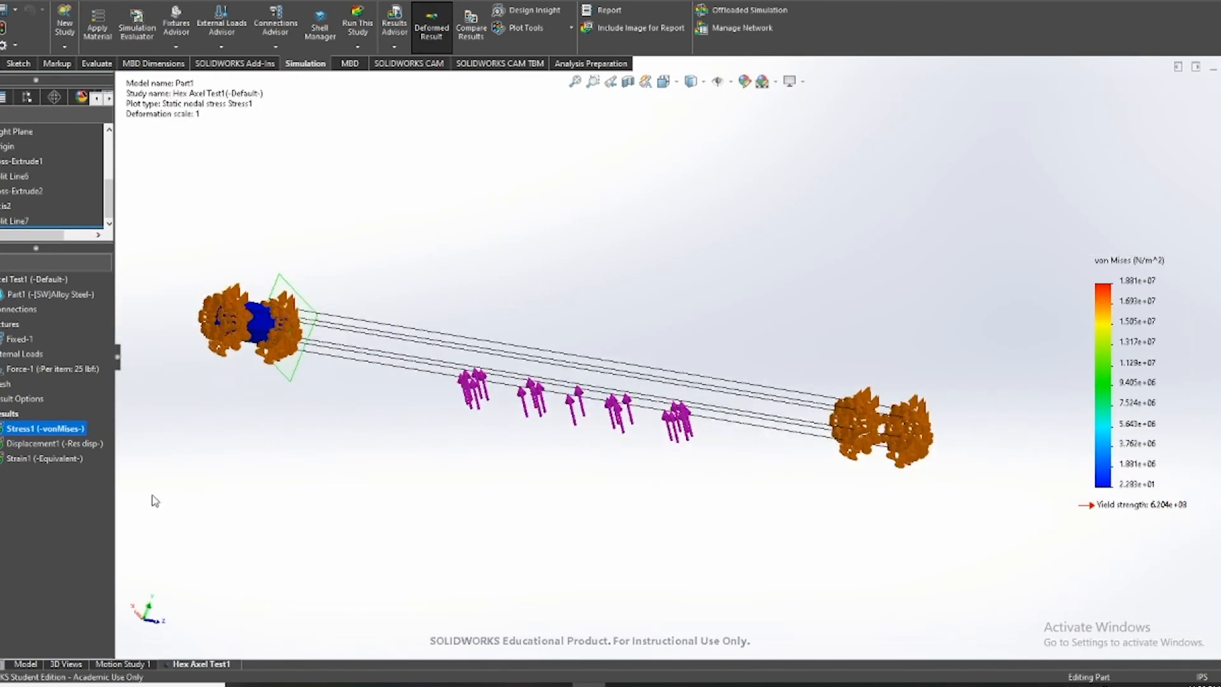
pyautogui.moveTo(430, 474); pyautogui.dragTo(444, 480, button='middle')
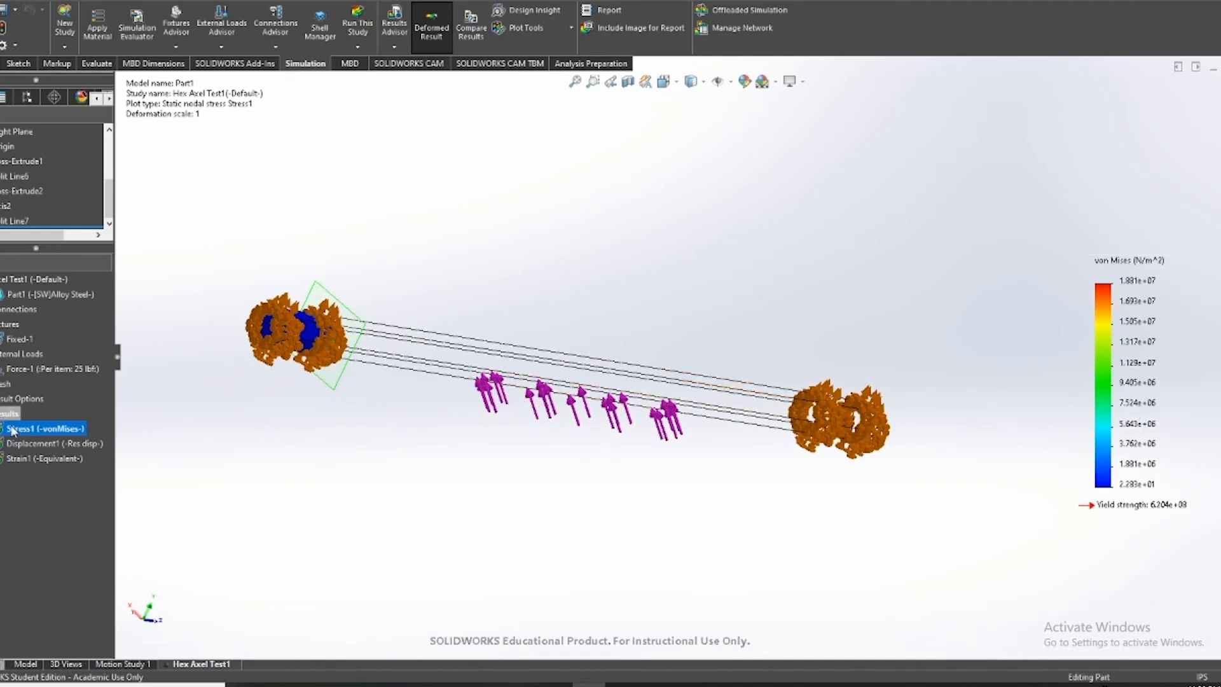
pyautogui.moveTo(533, 440); pyautogui.dragTo(534, 201, button='middle')
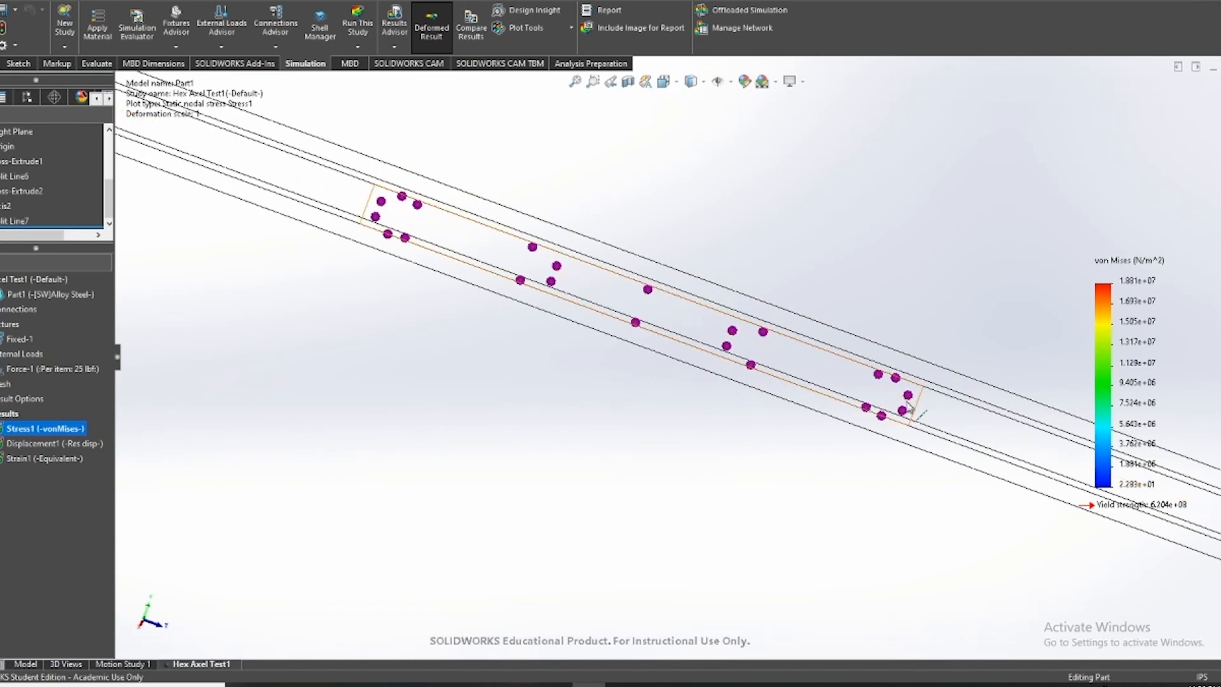
pyautogui.moveTo(292, 407); pyautogui.dragTo(313, 572, button='middle')
pyautogui.scroll(4, 447, 378)
pyautogui.scroll(-3, 449, 382)
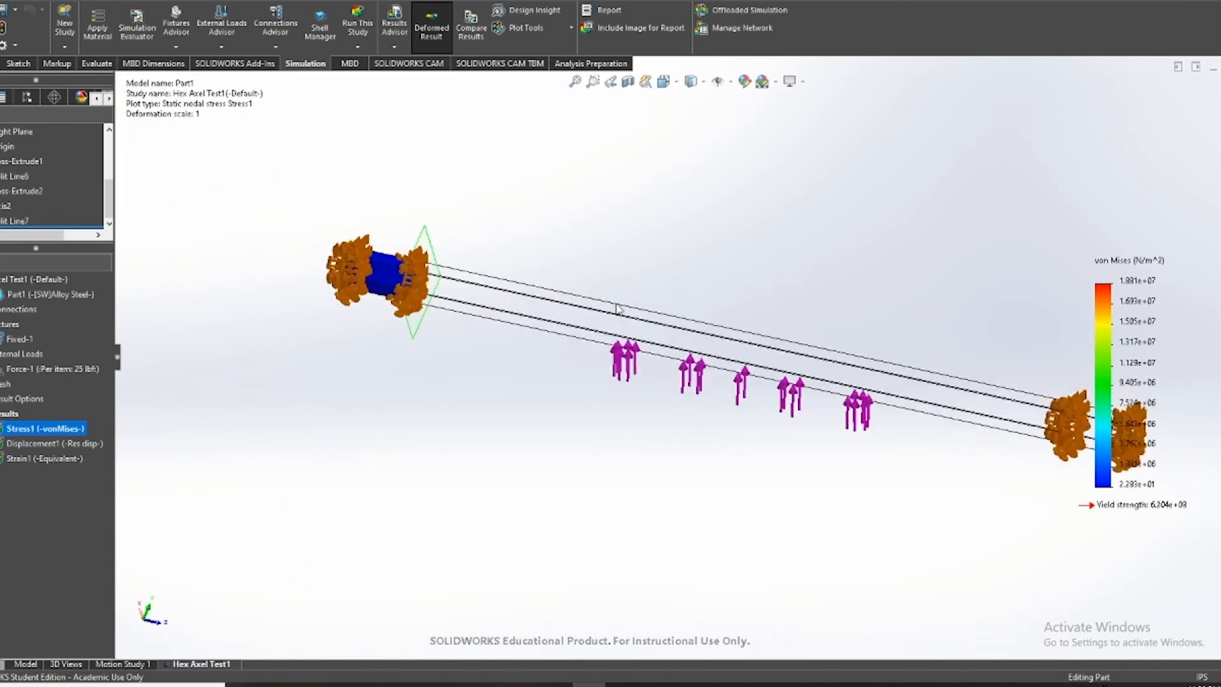
pyautogui.rightClick(51, 427)
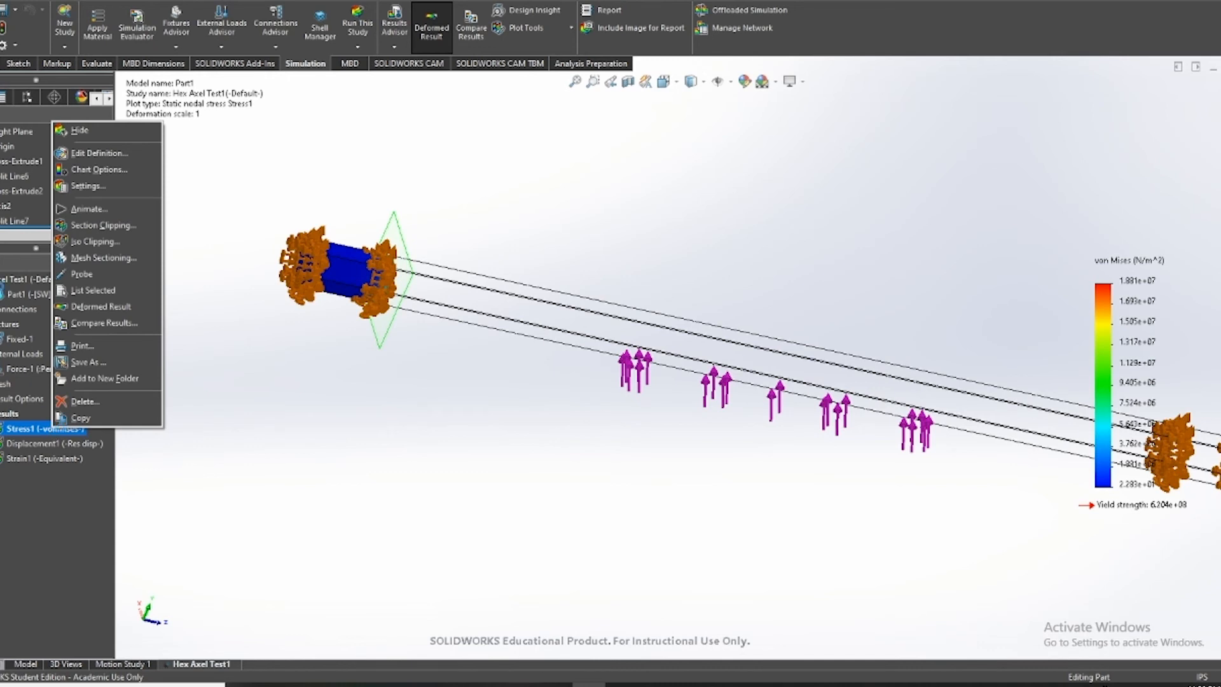
pyautogui.click(198, 658)
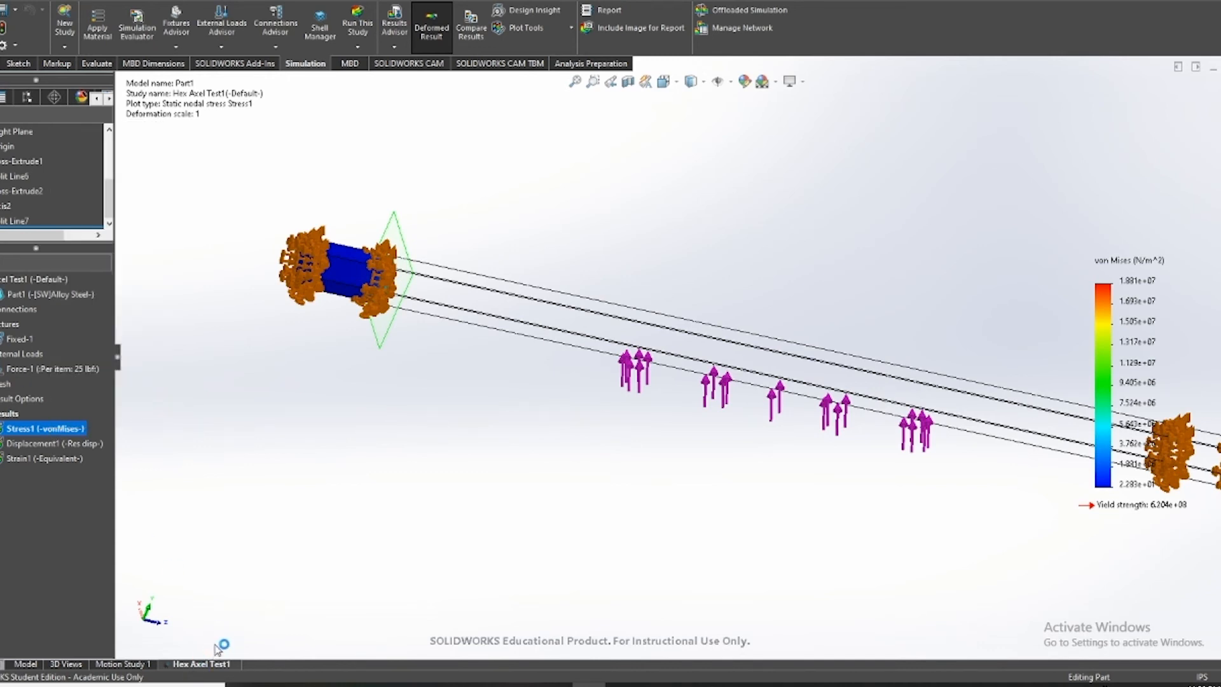
# Delete the Hex Axel Test1 study and create a static study named Non Unif Hex Axel Test 1
pyautogui.rightClick(208, 665)
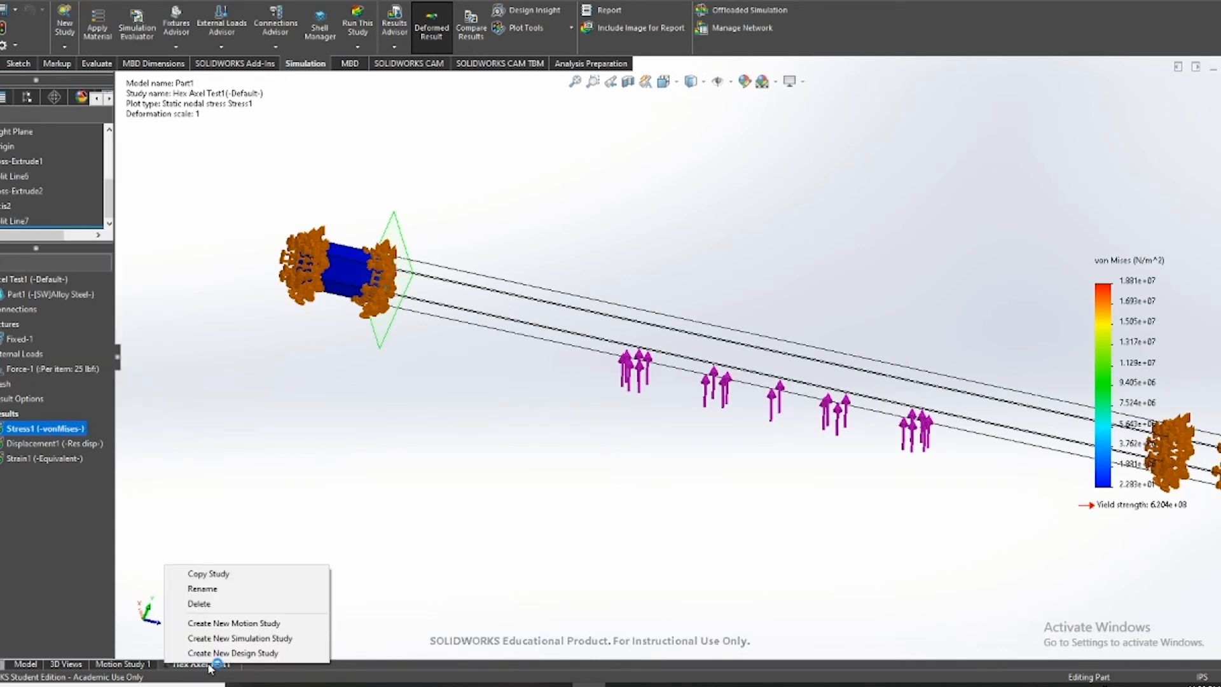
pyautogui.click(213, 605)
pyautogui.click(644, 371)
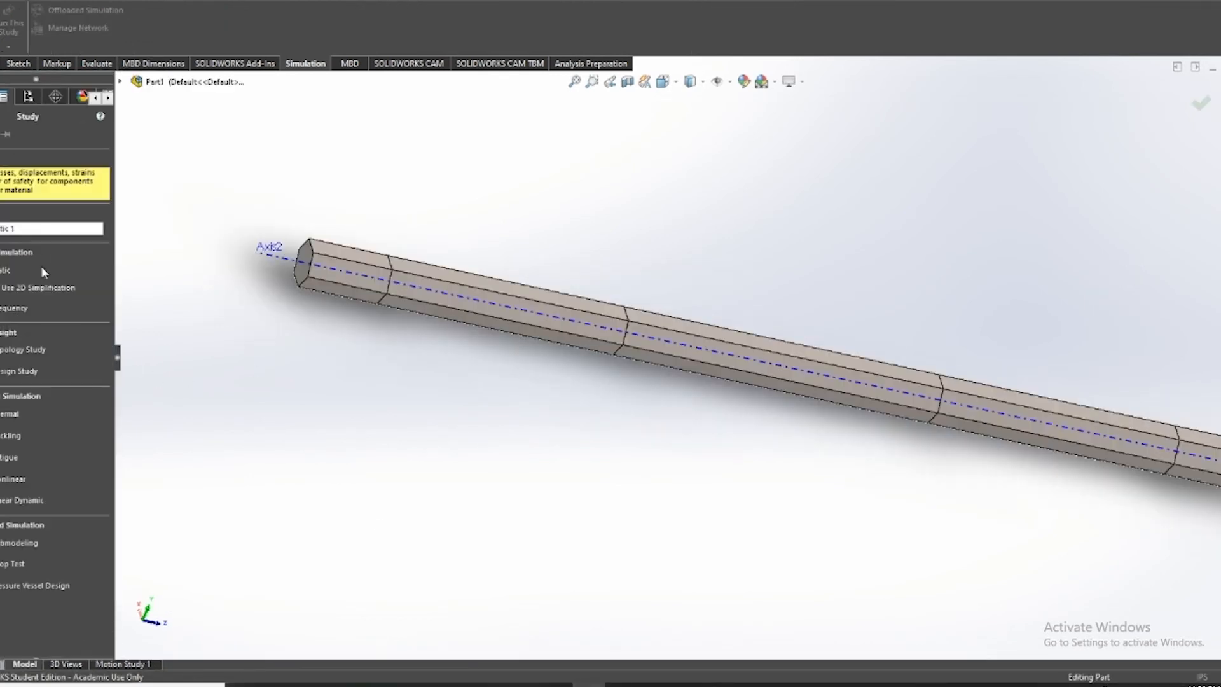
pyautogui.moveTo(16, 228); pyautogui.dragTo(0, 229)
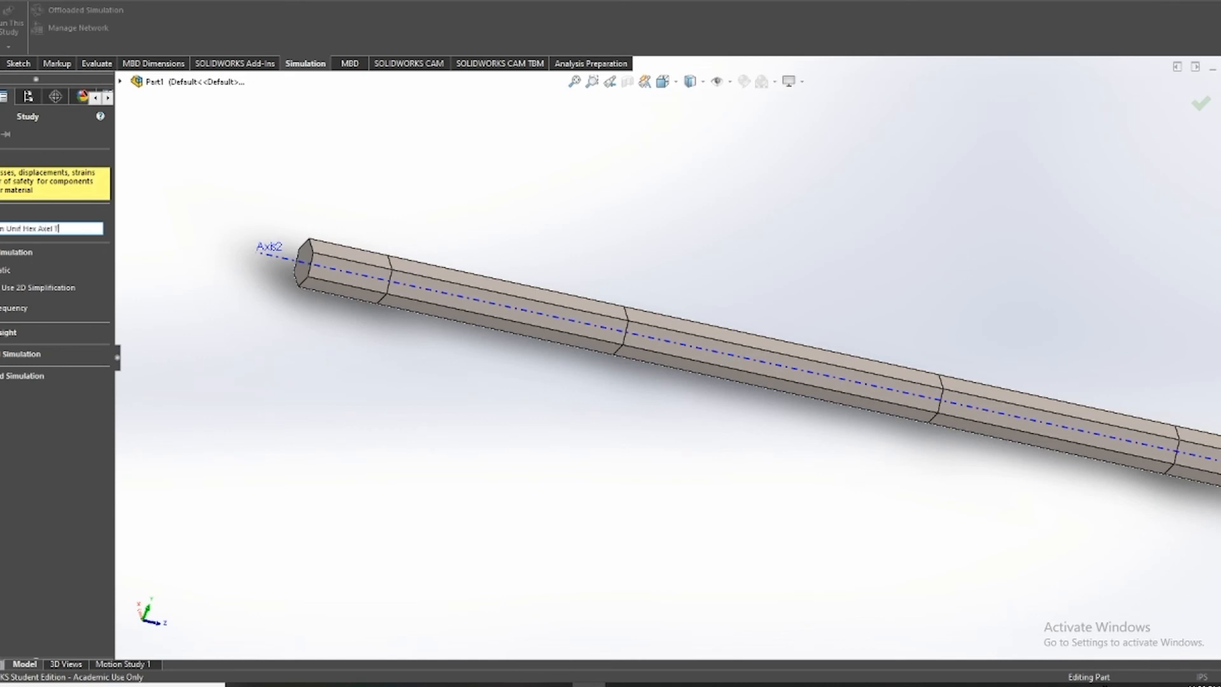
pyautogui.press('Return')
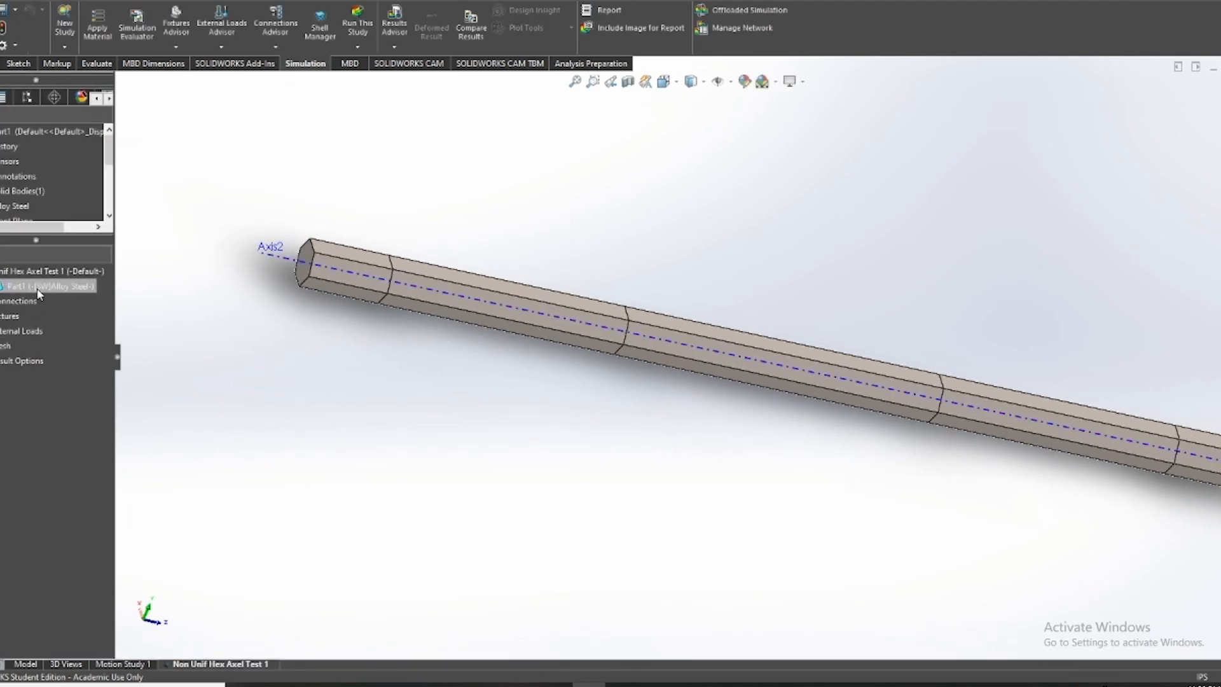
# Start a Fixed Geometry fixture and select the six side faces of the split section at one end of the hex shaft
pyautogui.rightClick(13, 318)
pyautogui.click(44, 354)
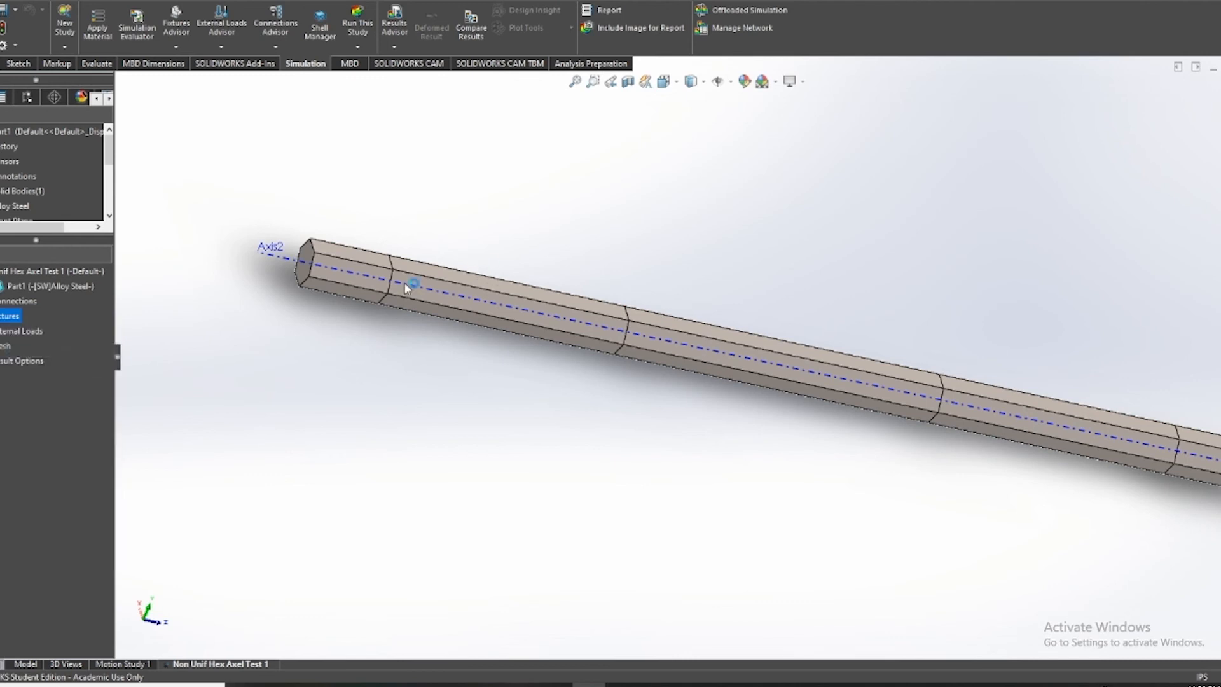
pyautogui.scroll(-6, 308, 273)
pyautogui.click(420, 292)
pyautogui.click(396, 338)
pyautogui.click(446, 196)
pyautogui.moveTo(352, 314); pyautogui.dragTo(289, 191, button='middle')
pyautogui.click(191, 129)
pyautogui.click(173, 244)
pyautogui.click(185, 286)
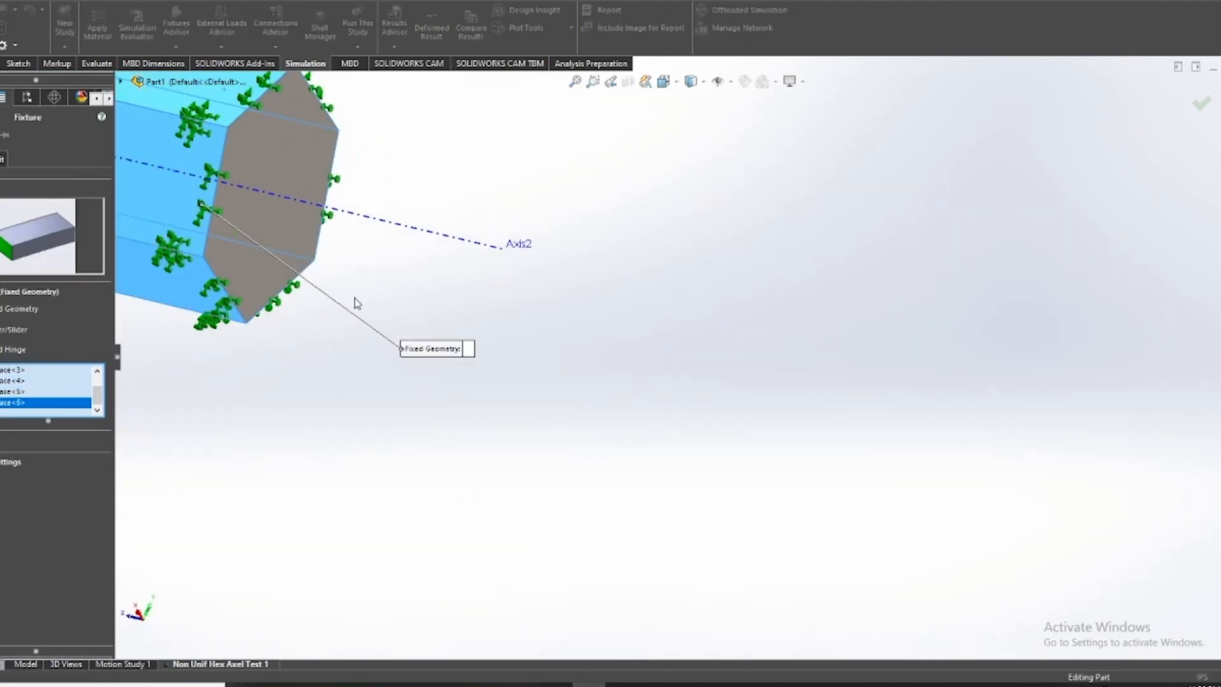
# Add the six side faces of the split section at the opposite shaft end to the fixture and accept it
pyautogui.moveTo(349, 300); pyautogui.dragTo(210, 286, button='middle')
pyautogui.scroll(7, 747, 372)
pyautogui.scroll(-5, 1122, 168)
pyautogui.scroll(-3, 1123, 168)
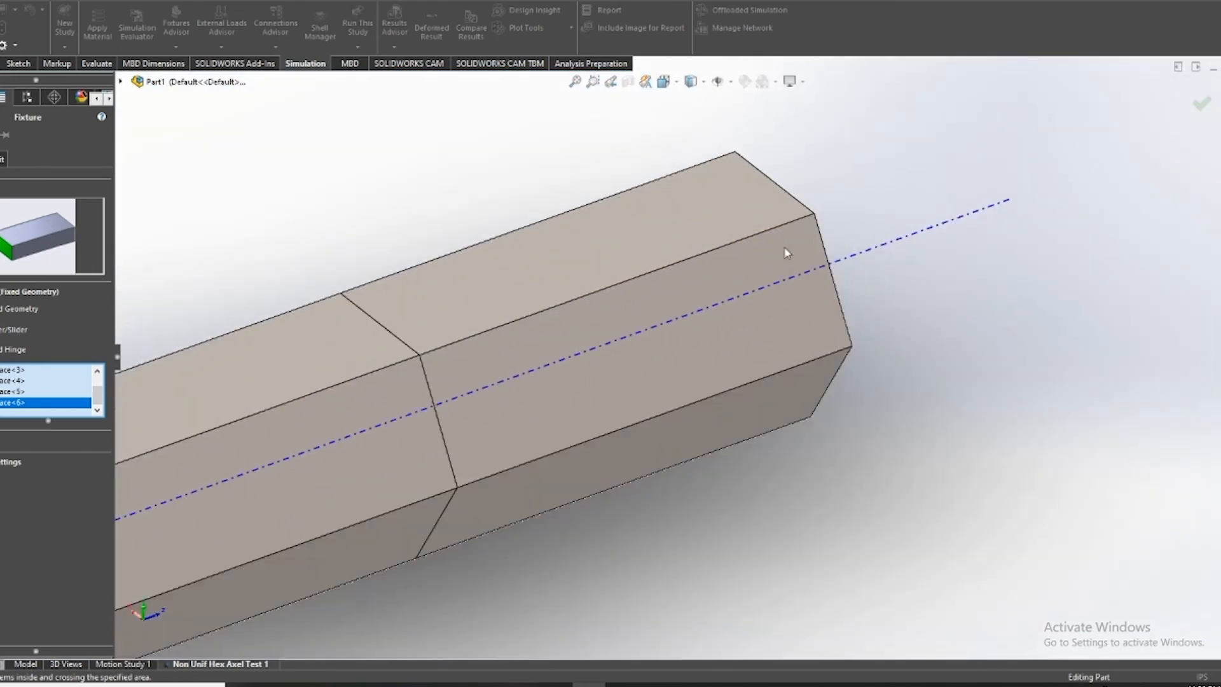
pyautogui.click(709, 281)
pyautogui.moveTo(709, 281); pyautogui.dragTo(751, 388, button='middle')
pyautogui.click(775, 458)
pyautogui.moveTo(775, 459); pyautogui.dragTo(674, 343, button='middle')
pyautogui.click(856, 518)
pyautogui.click(979, 502)
pyautogui.moveTo(989, 490); pyautogui.dragTo(907, 520, button='middle')
pyautogui.click(990, 368)
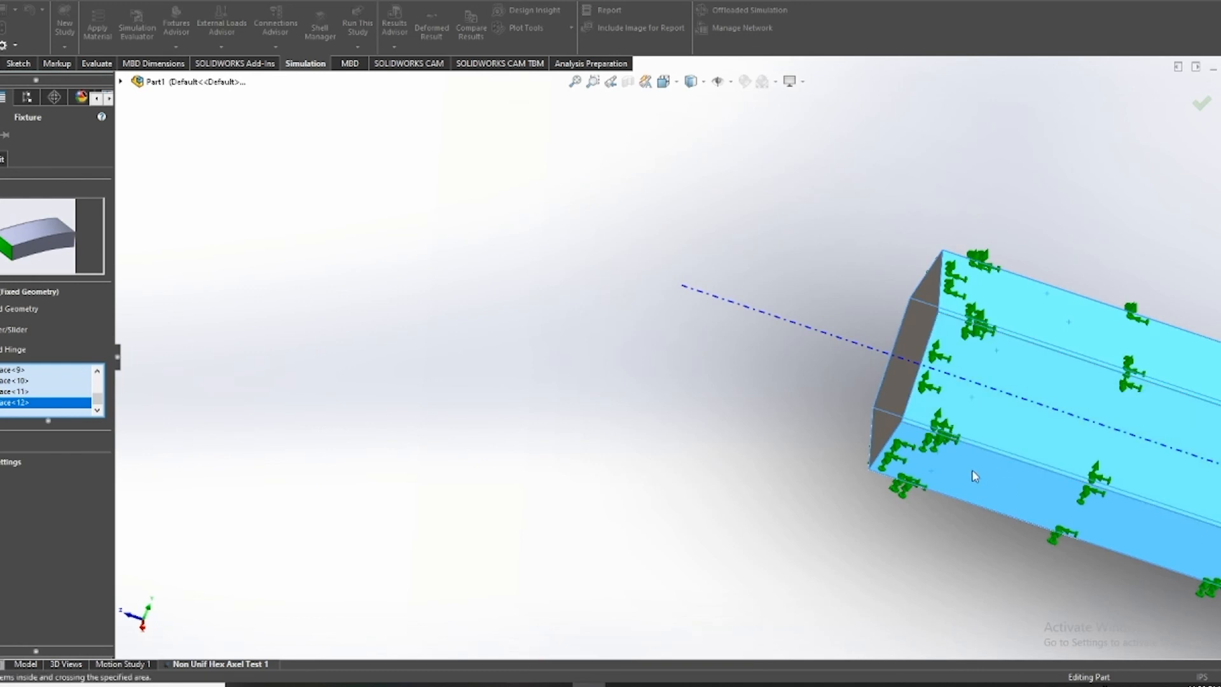
pyautogui.scroll(7, 986, 483)
pyautogui.moveTo(1081, 460); pyautogui.dragTo(992, 409, button='middle')
pyautogui.scroll(-5, 992, 409)
pyautogui.scroll(3, 992, 409)
pyautogui.scroll(6, 1080, 541)
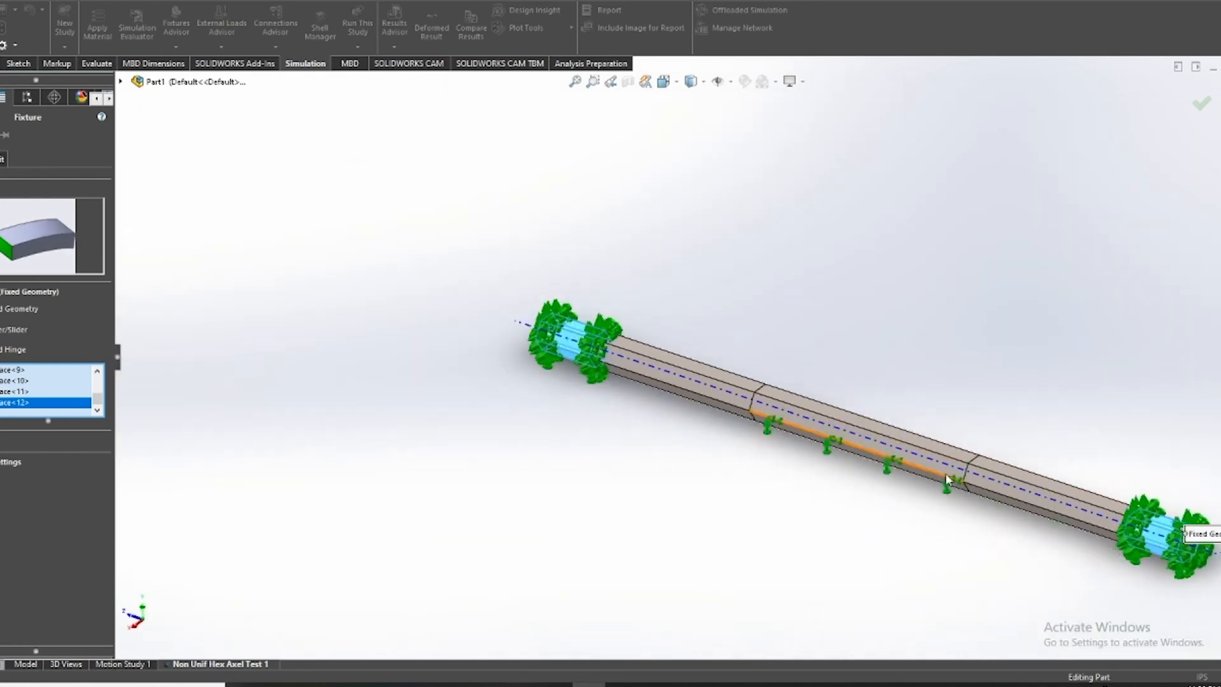
pyautogui.press('Return')
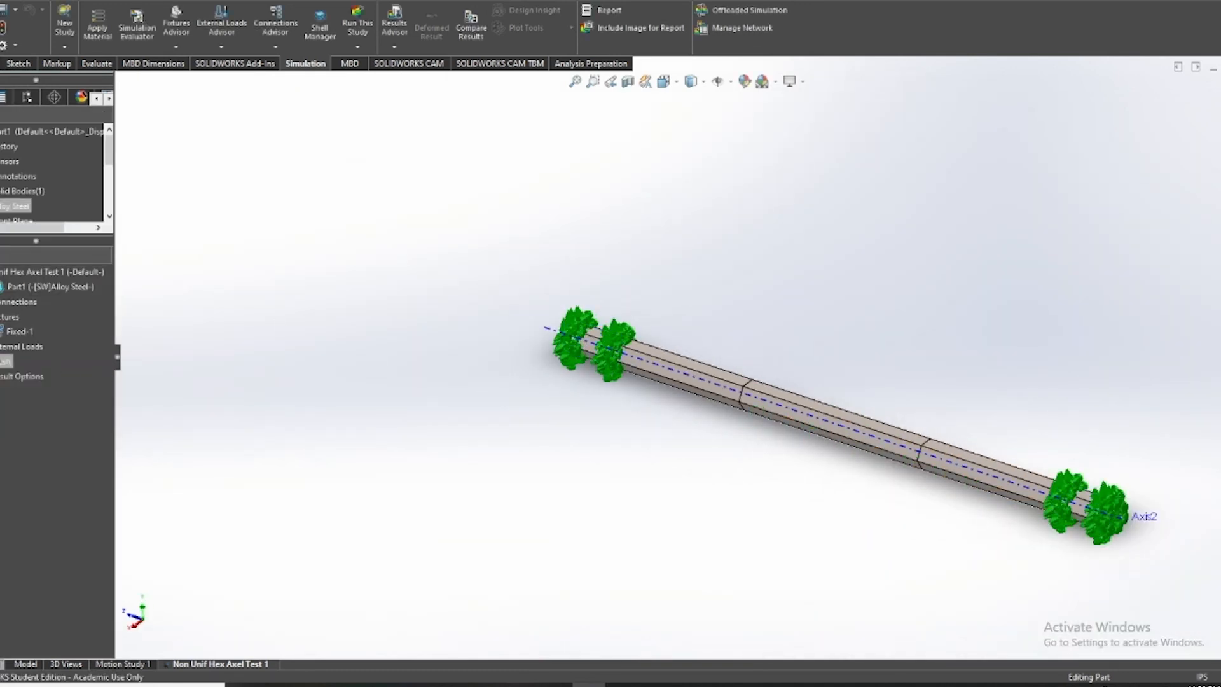
# Start a Force load and select one flat face of the middle split section of the shaft
pyautogui.rightClick(104, 356)
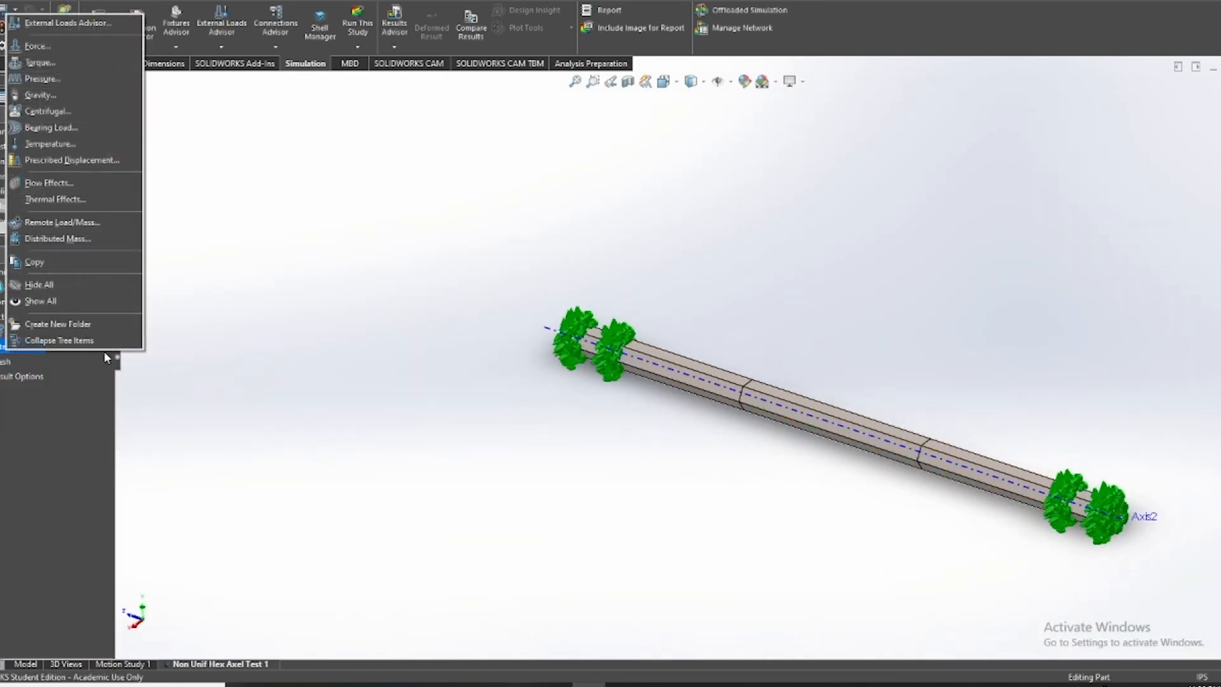
pyautogui.click(50, 49)
pyautogui.moveTo(1002, 435); pyautogui.dragTo(349, 409, button='middle')
pyautogui.scroll(-5, 891, 466)
pyautogui.click(582, 390)
pyautogui.press('f')
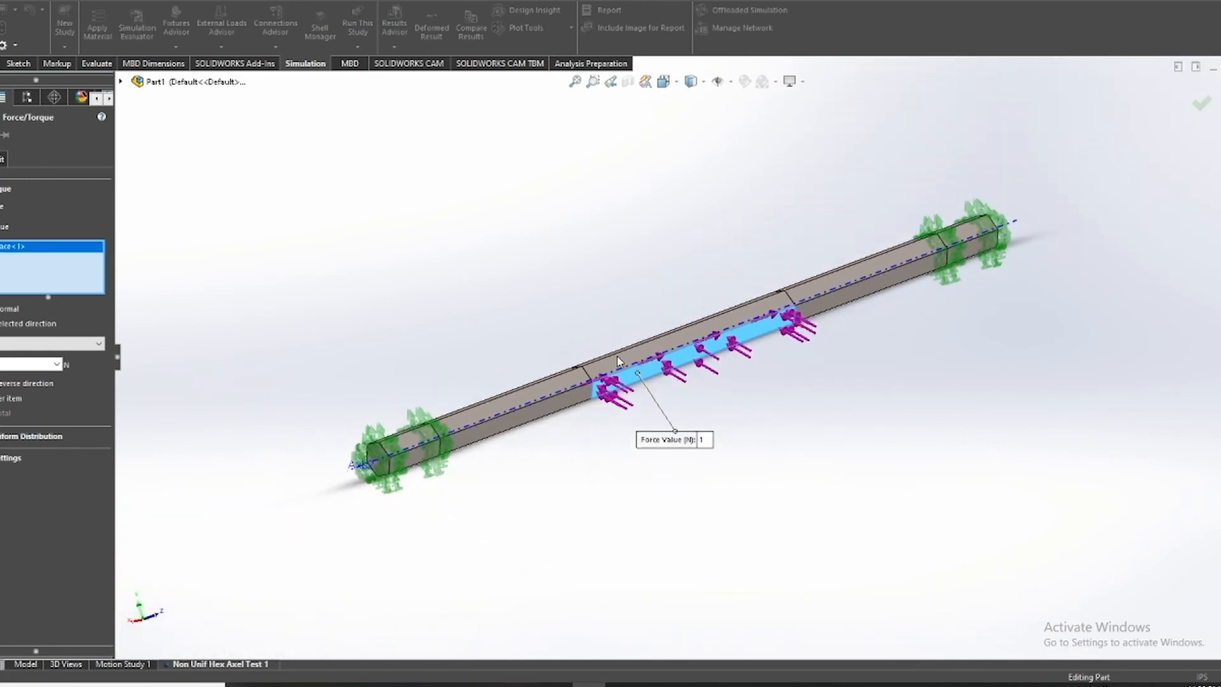
# Set the force to 25 lbf in English (IPS) units, review the nonuniform distribution options, and accept the uniform load
pyautogui.click(7, 345)
pyautogui.click(26, 381)
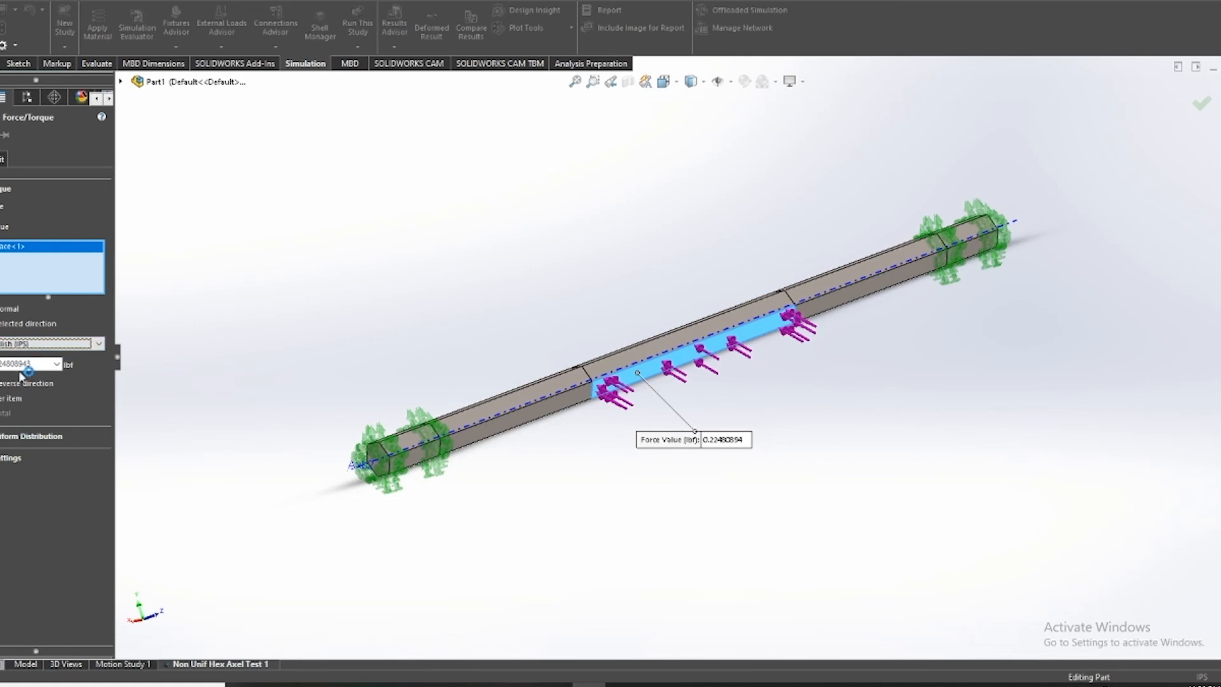
pyautogui.doubleClick(45, 365)
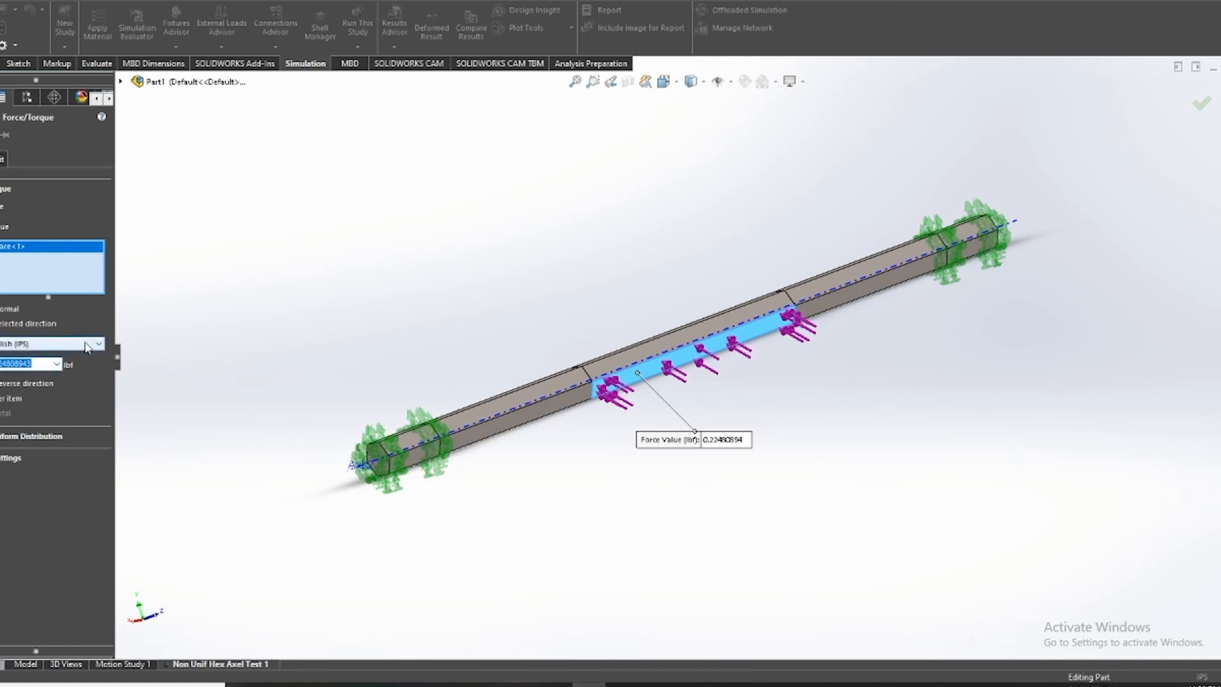
pyautogui.write('25')
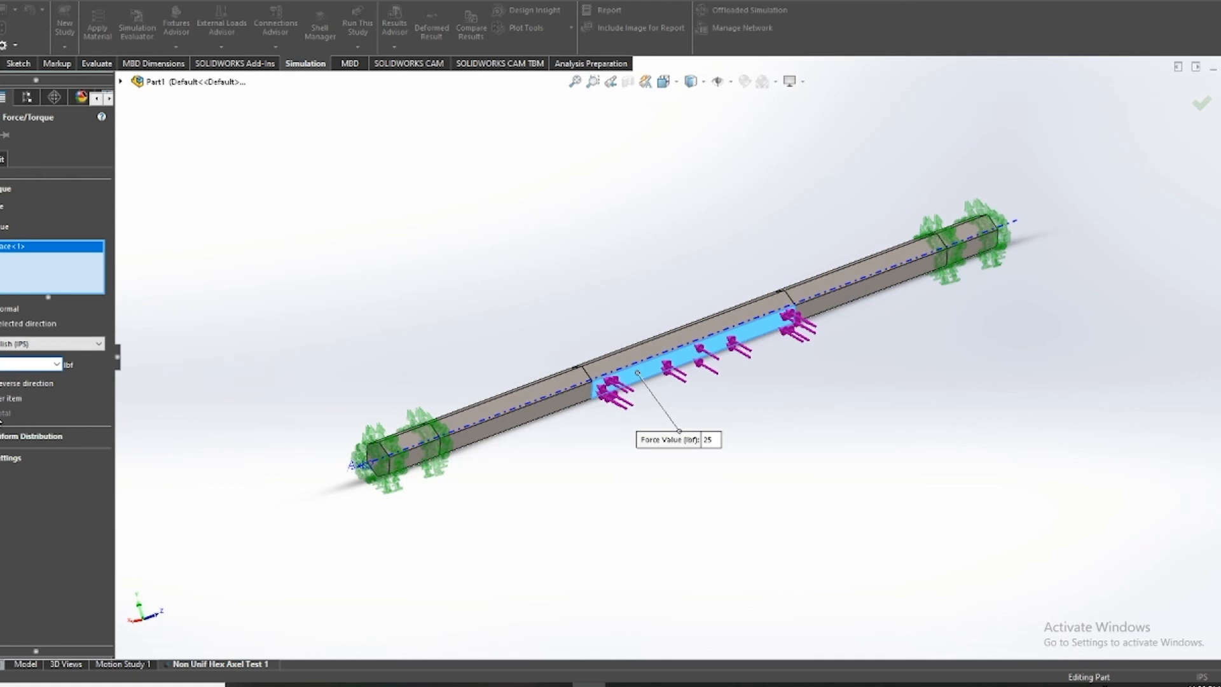
pyautogui.click(32, 436)
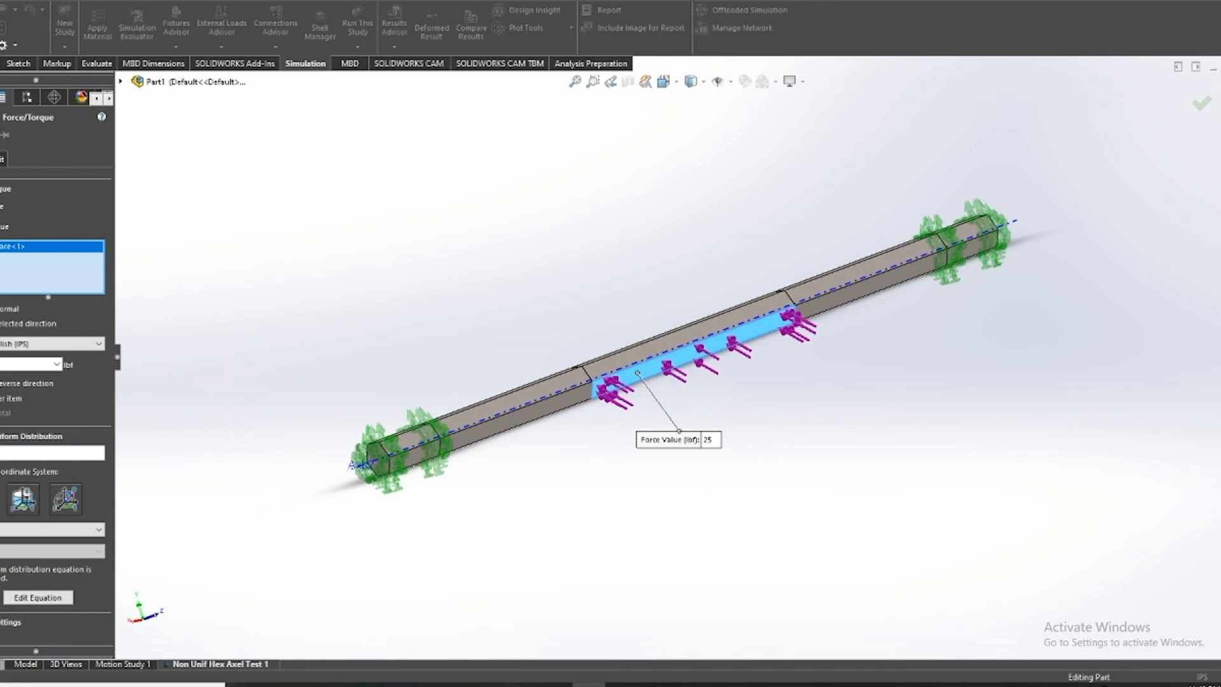
pyautogui.click(3, 436)
pyautogui.click(1, 134)
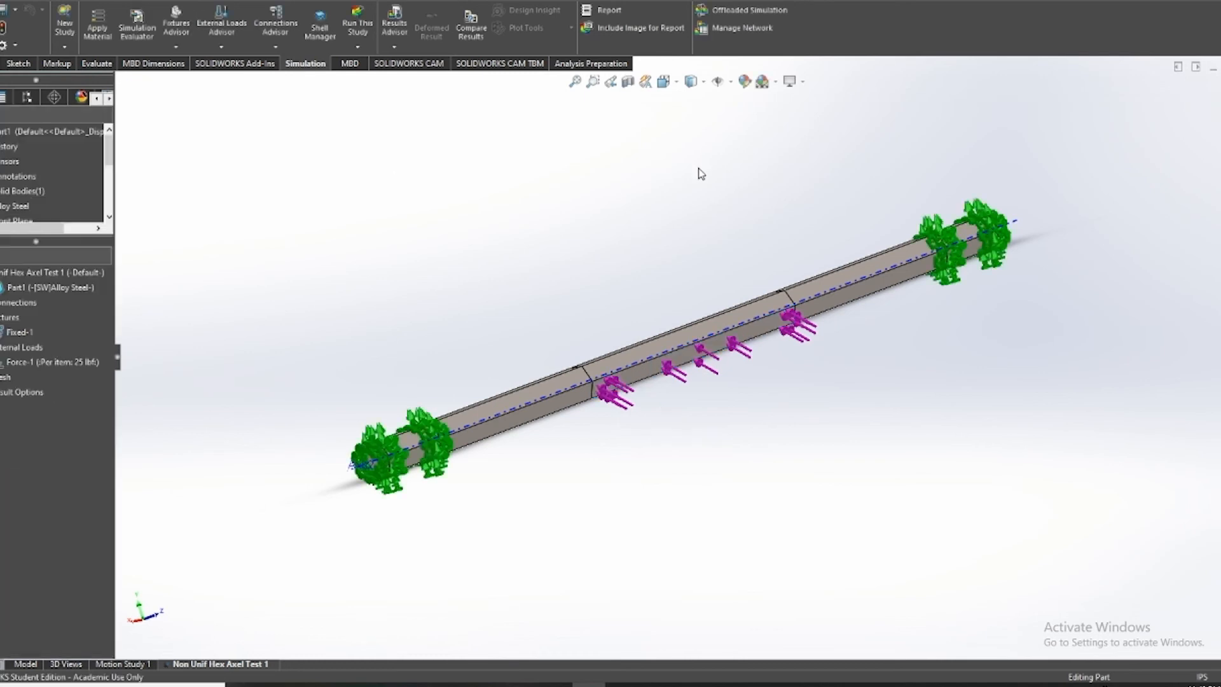
# Examine how the force arrows are distributed along the loaded mid-shaft face and relative to the fixed ends
pyautogui.scroll(-8, 717, 409)
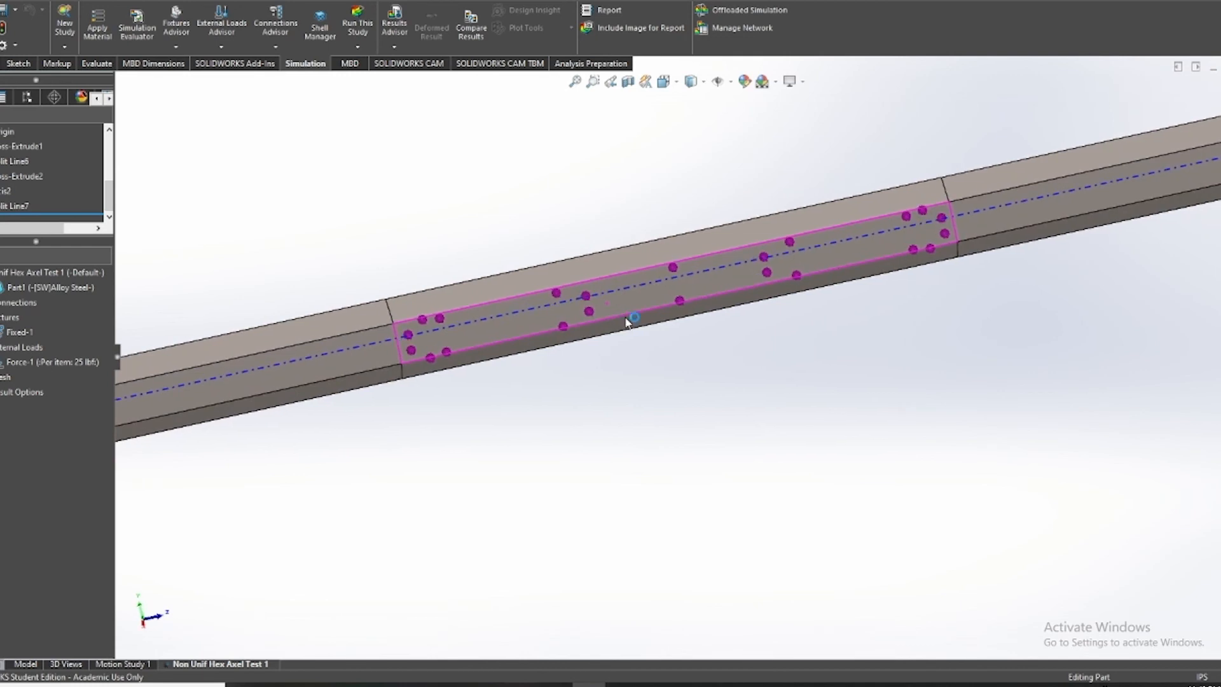
pyautogui.scroll(-2, 436, 318)
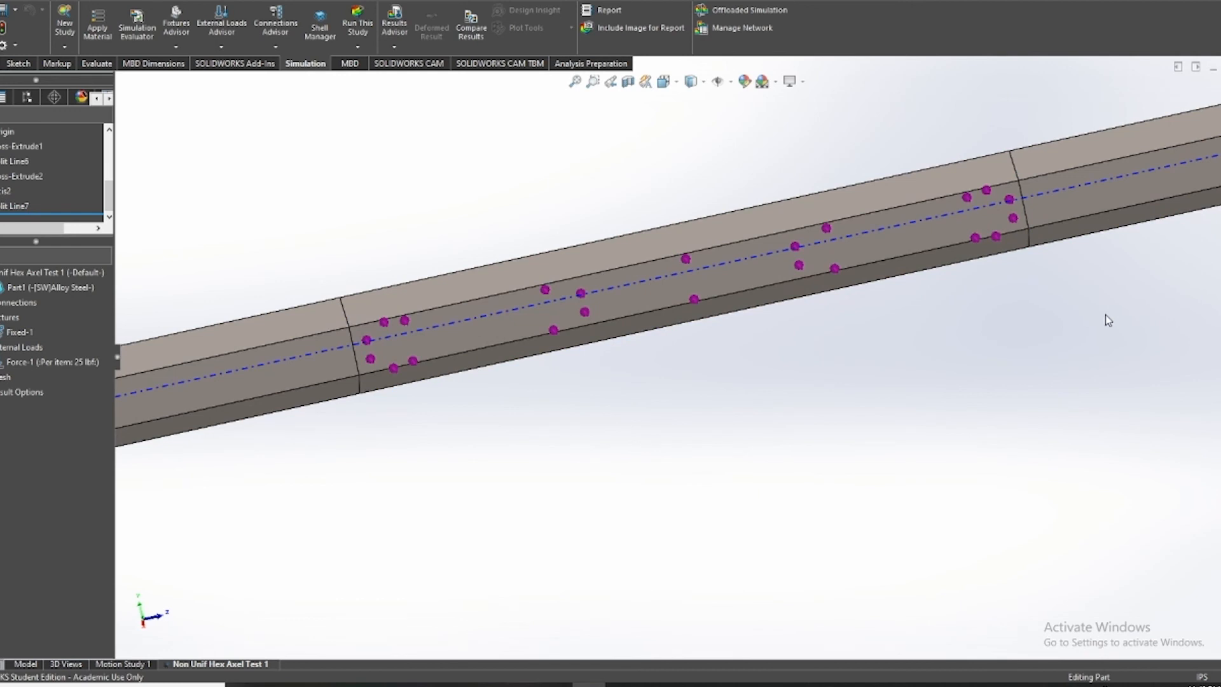
pyautogui.click(686, 258)
pyautogui.scroll(6, 579, 433)
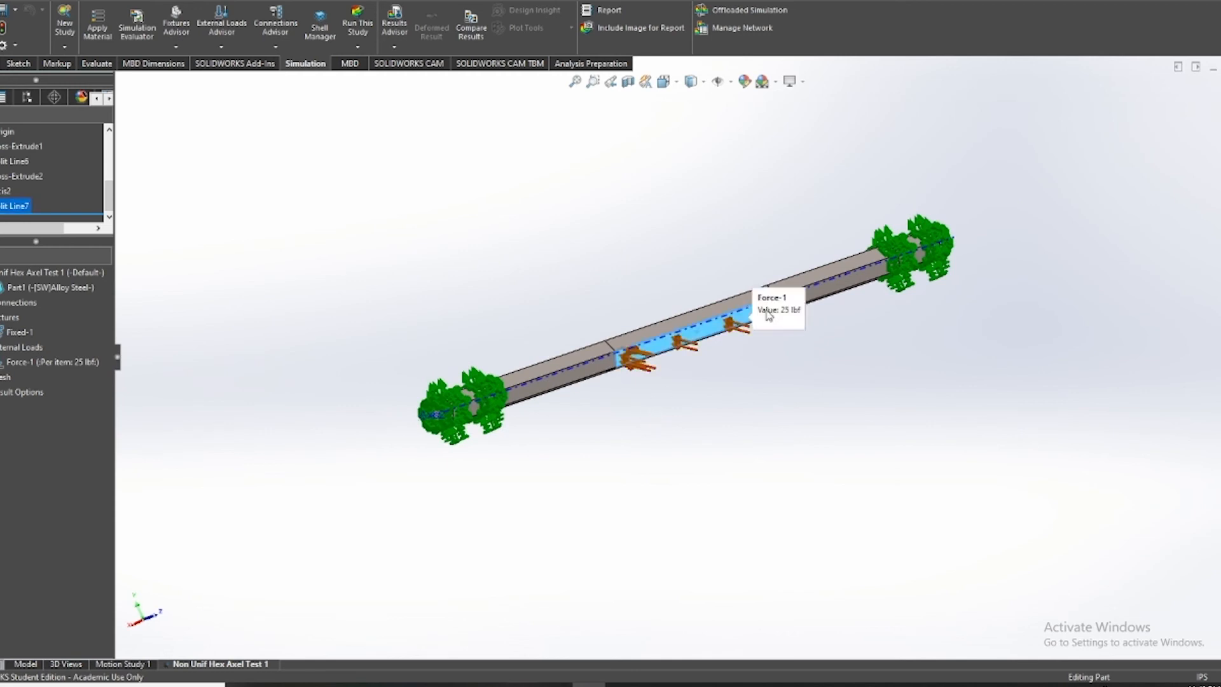
pyautogui.scroll(-6, 696, 387)
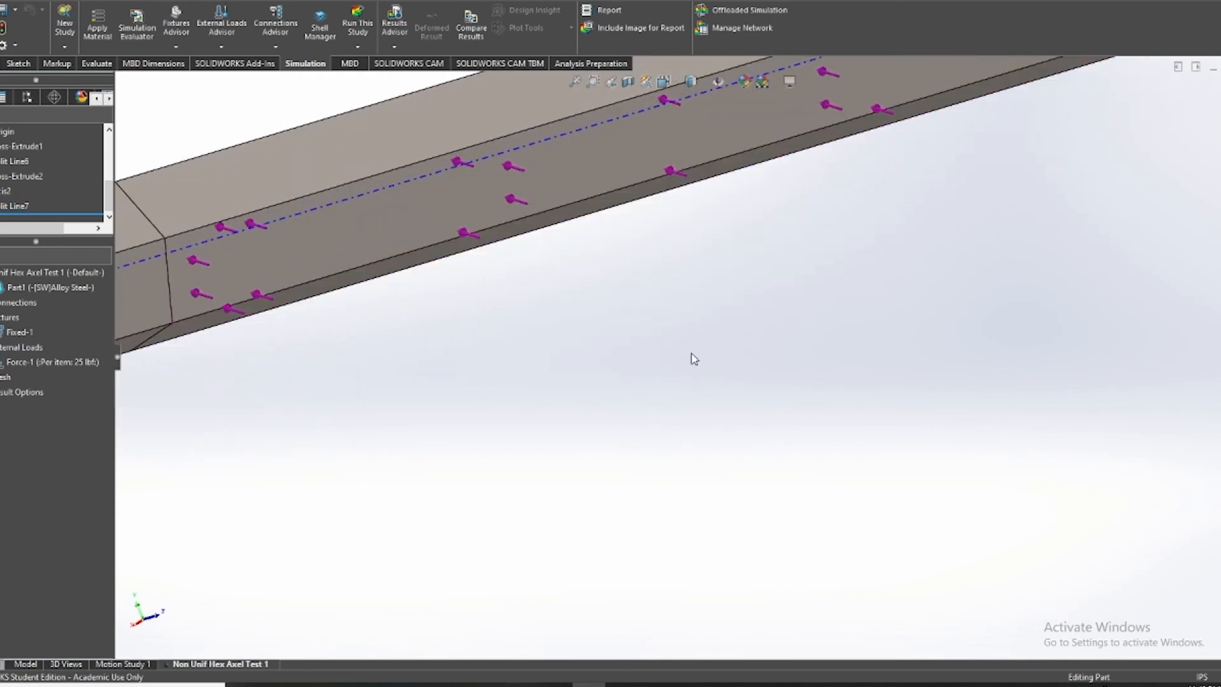
pyautogui.scroll(3, 682, 350)
pyautogui.scroll(3, 683, 357)
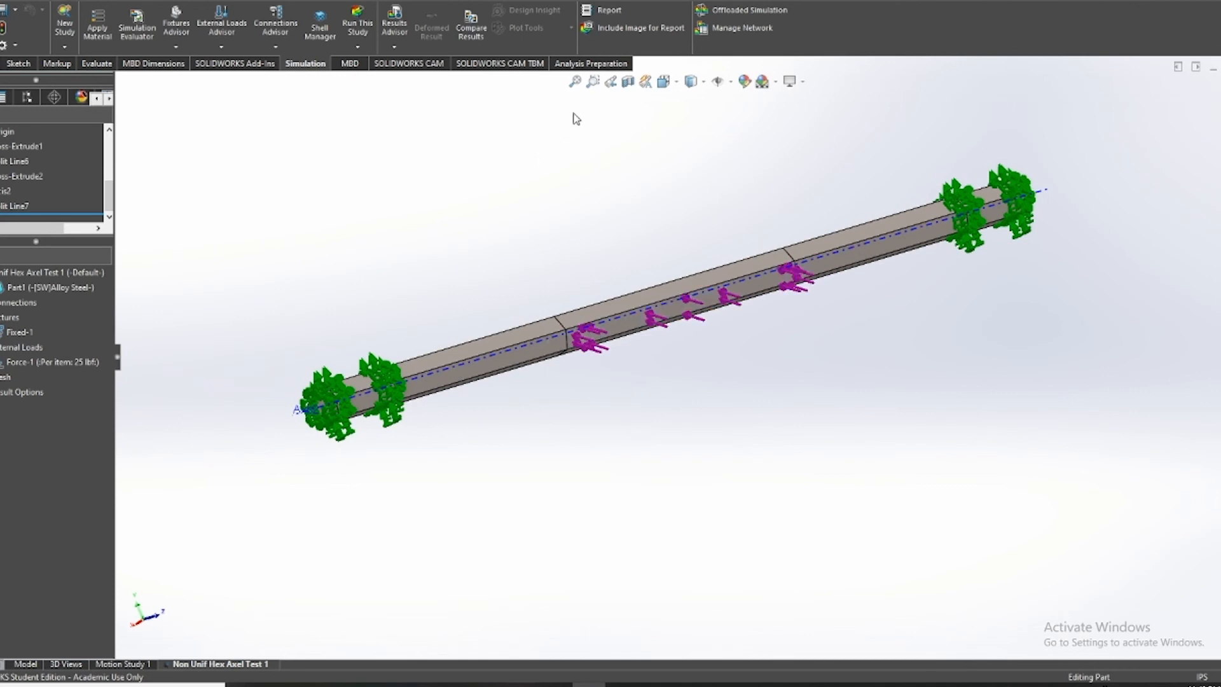
# Start a reference Coordinate System on the shaft and assign the Right Plane as its X-axis direction
pyautogui.click(3, 63)
pyautogui.click(200, 1)
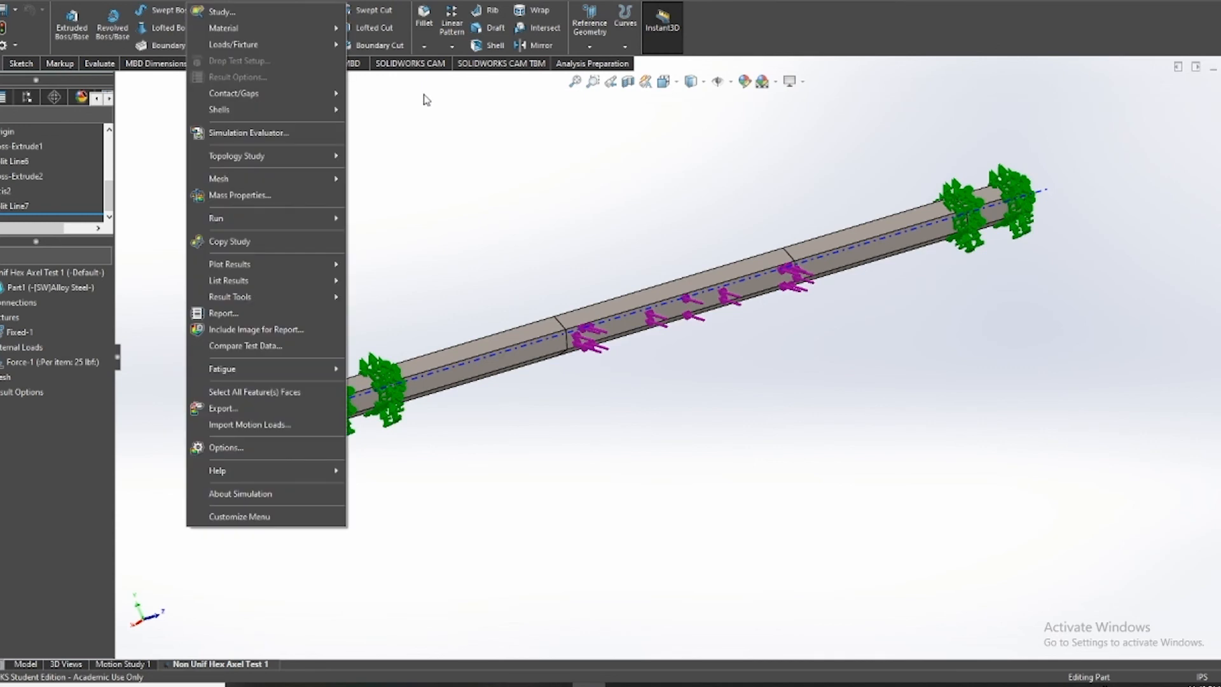
pyautogui.click(585, 43)
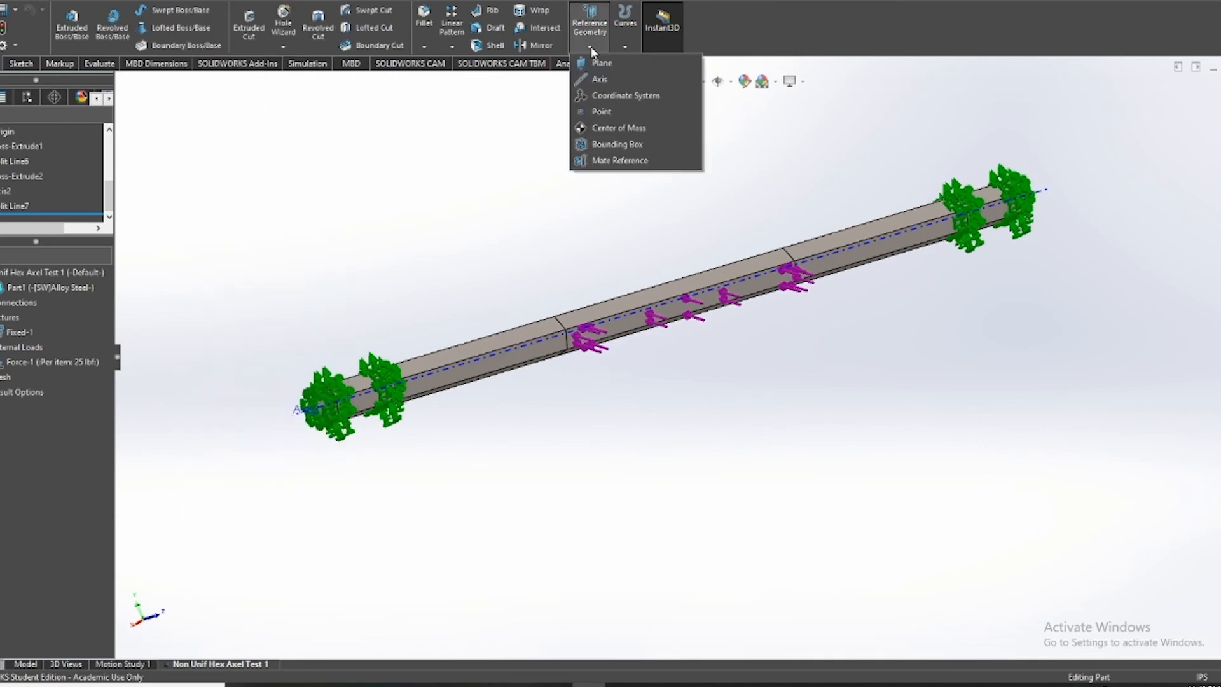
pyautogui.click(605, 96)
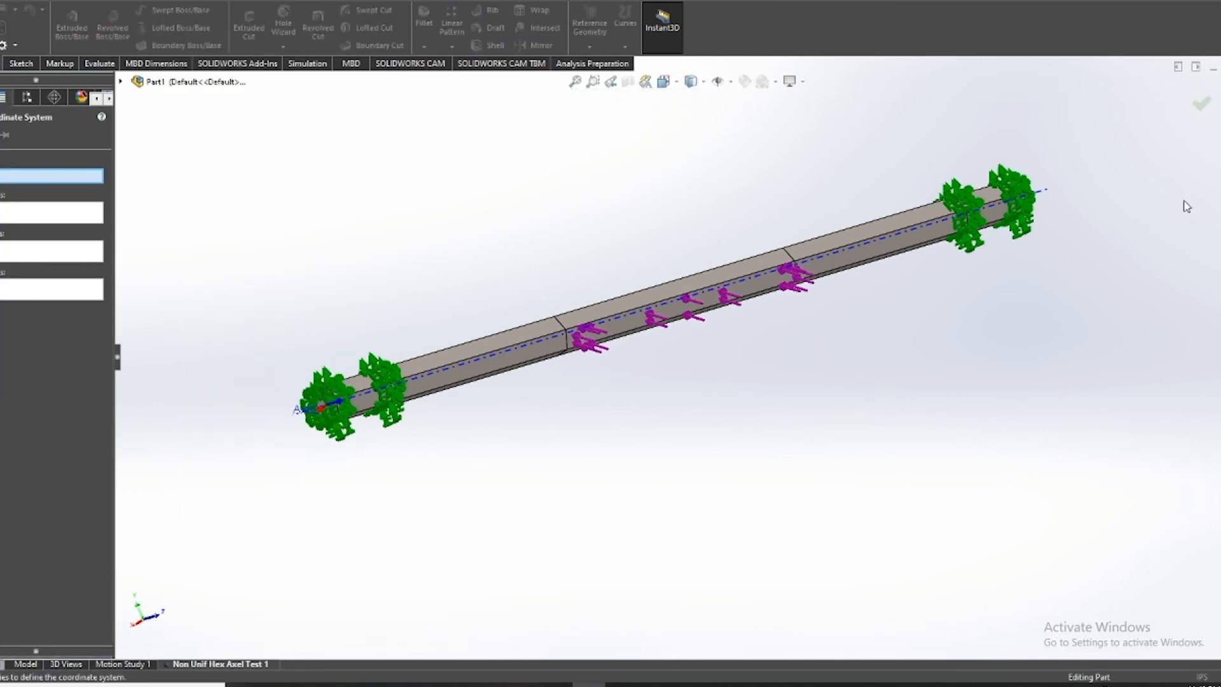
pyautogui.scroll(-5, 959, 196)
pyautogui.moveTo(959, 196); pyautogui.dragTo(483, 382, button='middle')
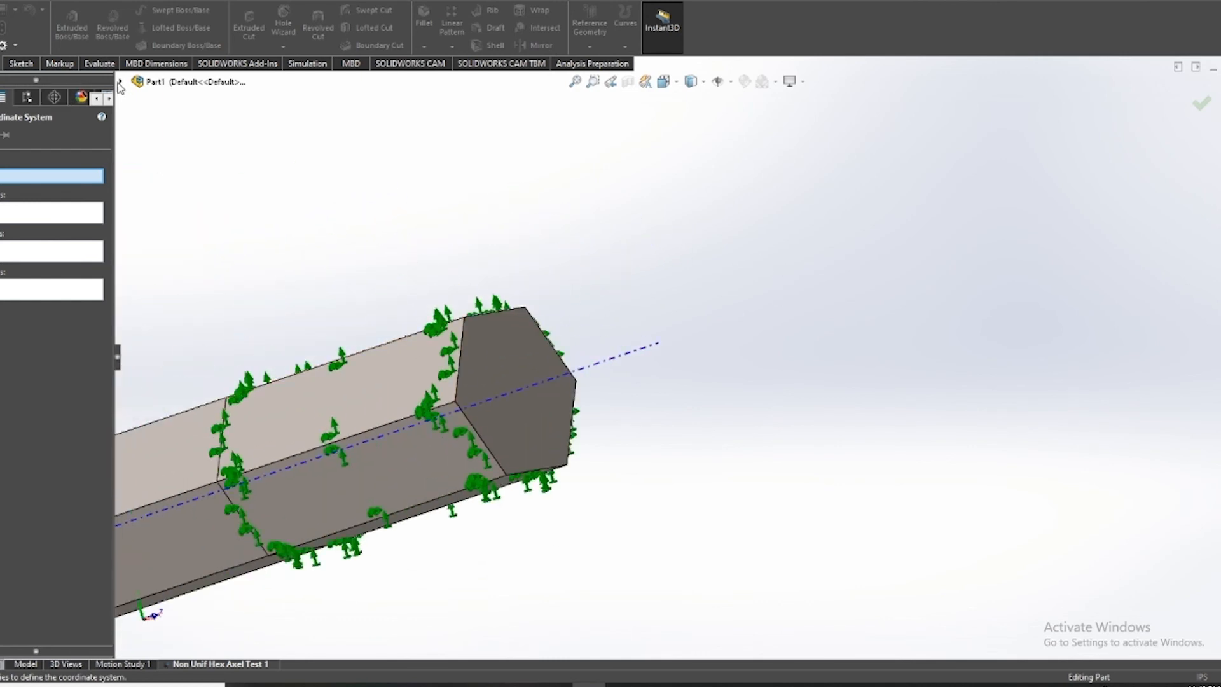
pyautogui.click(120, 82)
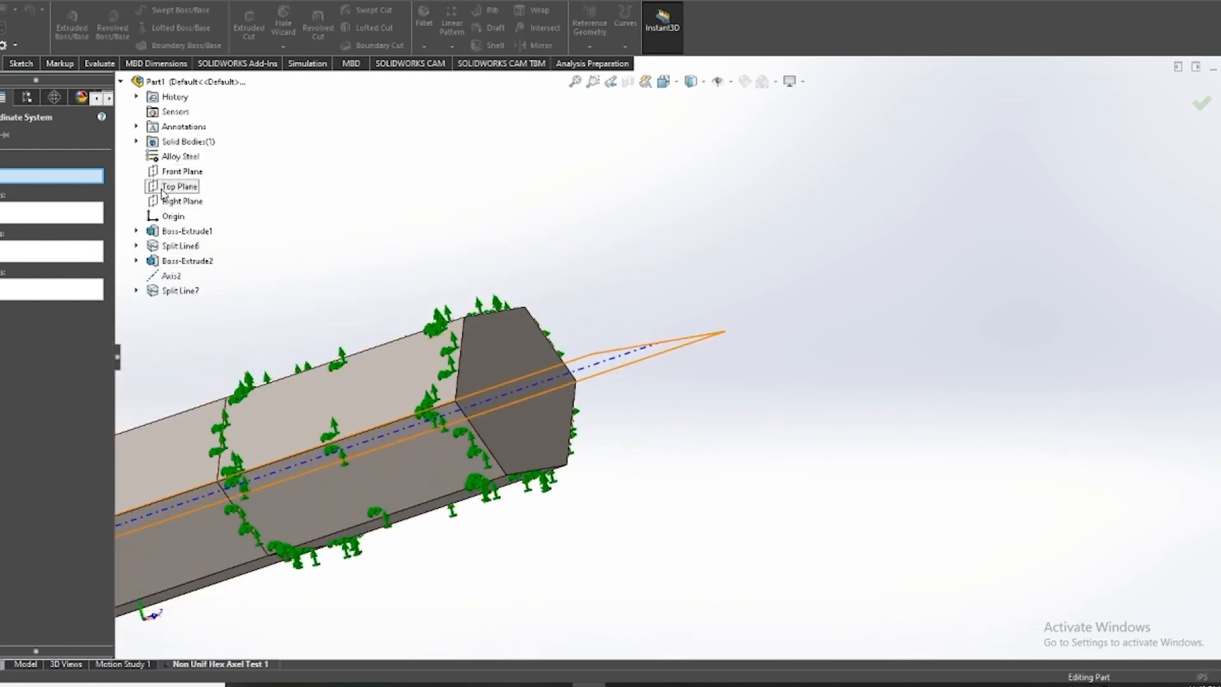
pyautogui.click(47, 211)
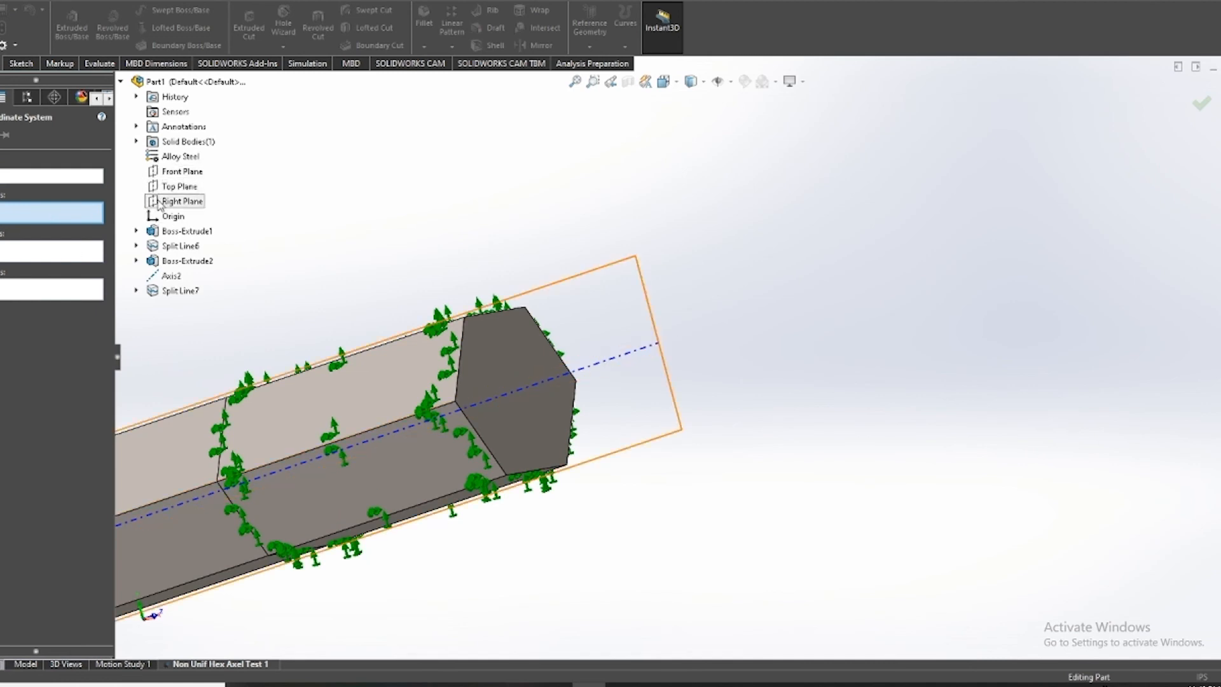
pyautogui.click(184, 201)
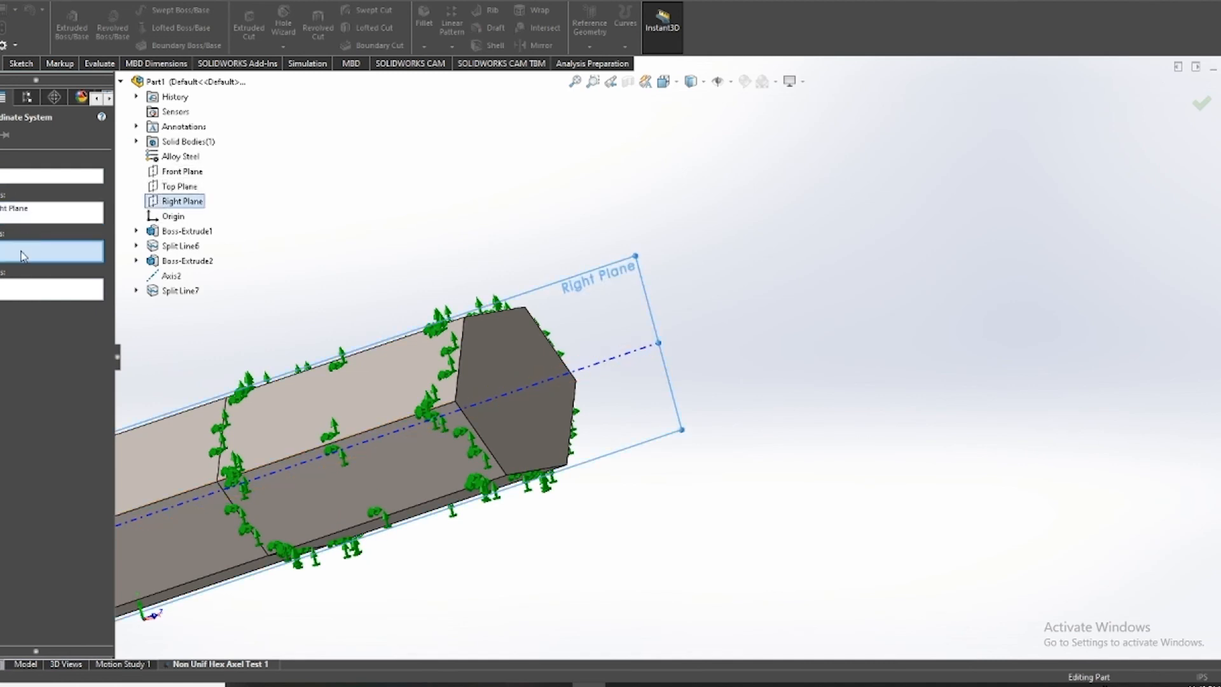
# Assign the Top Plane to the Y axis, the Front Plane to the Z axis, and the part's origin as the coordinate system's origin
pyautogui.click(178, 189)
pyautogui.click(54, 294)
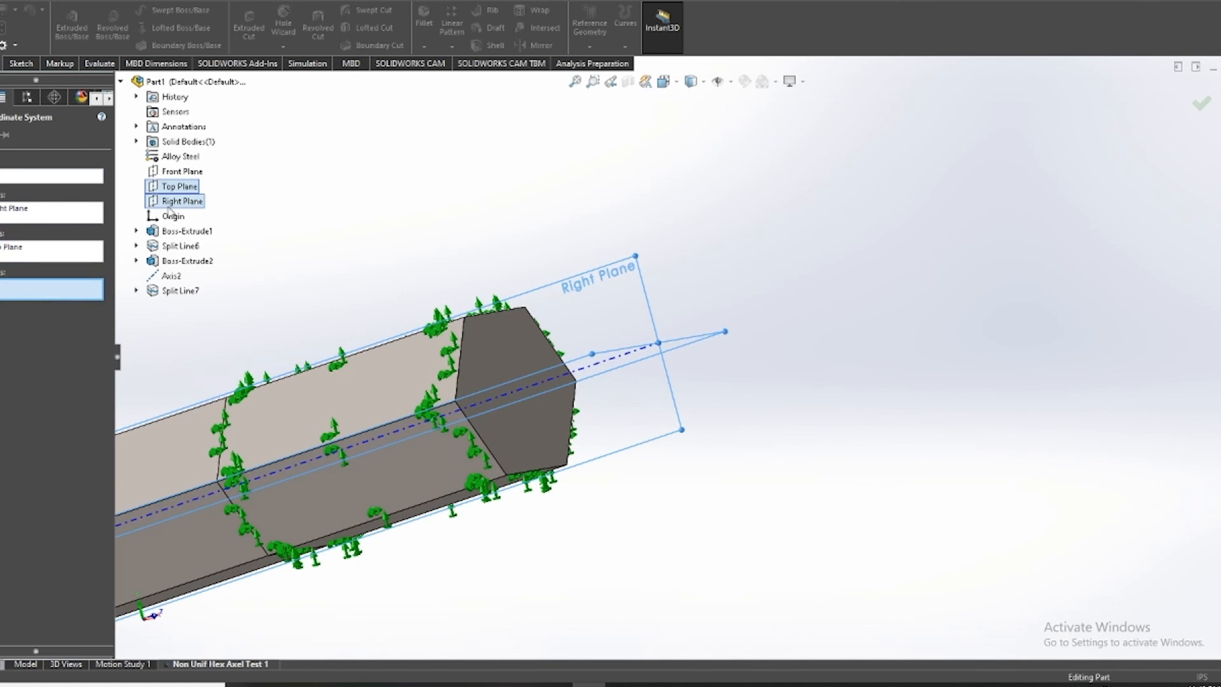
pyautogui.click(172, 171)
pyautogui.press('Return')
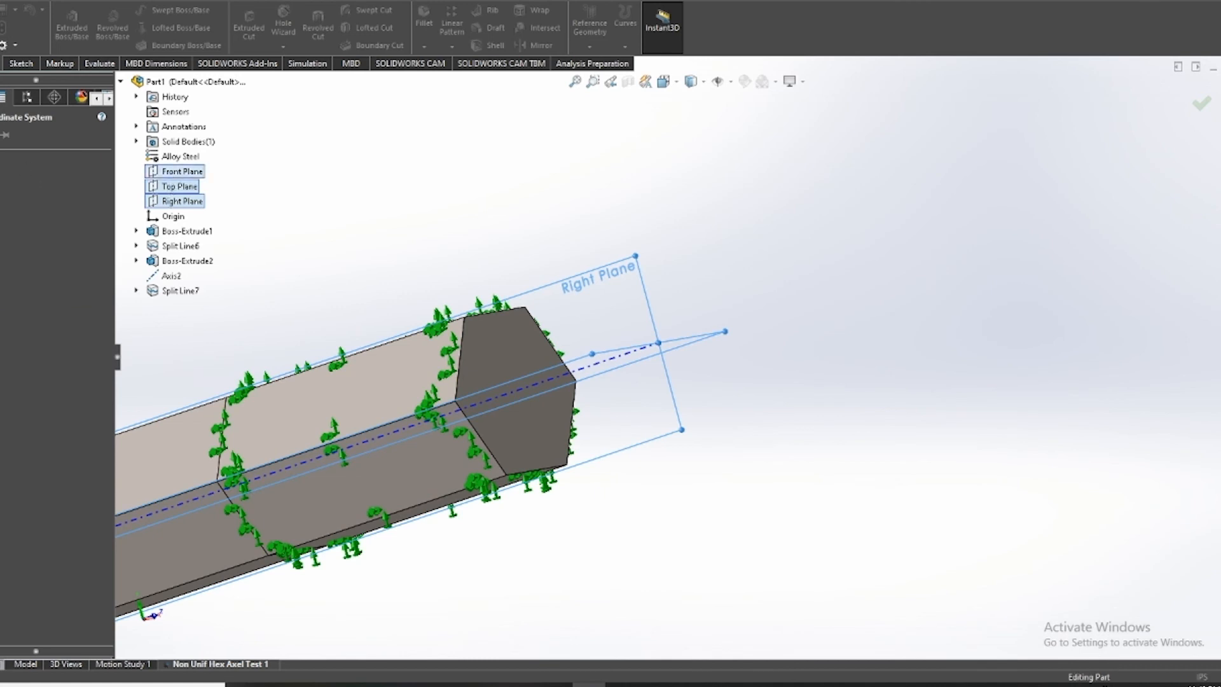
pyautogui.click(8, 177)
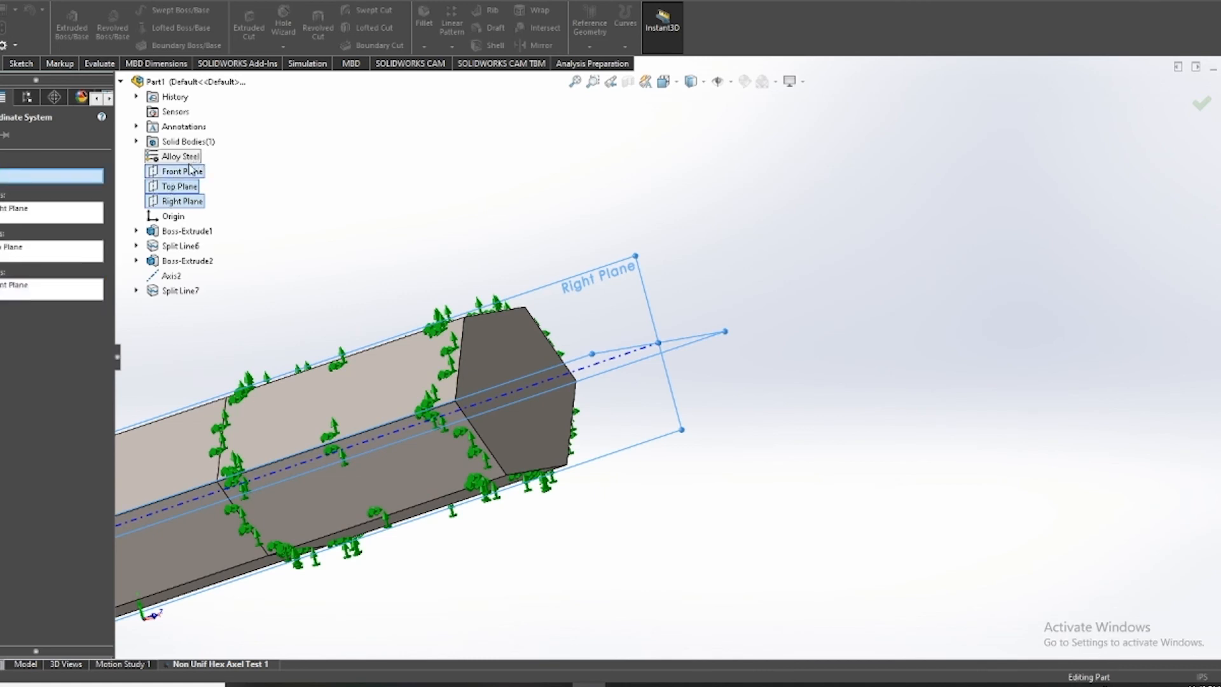
pyautogui.click(172, 216)
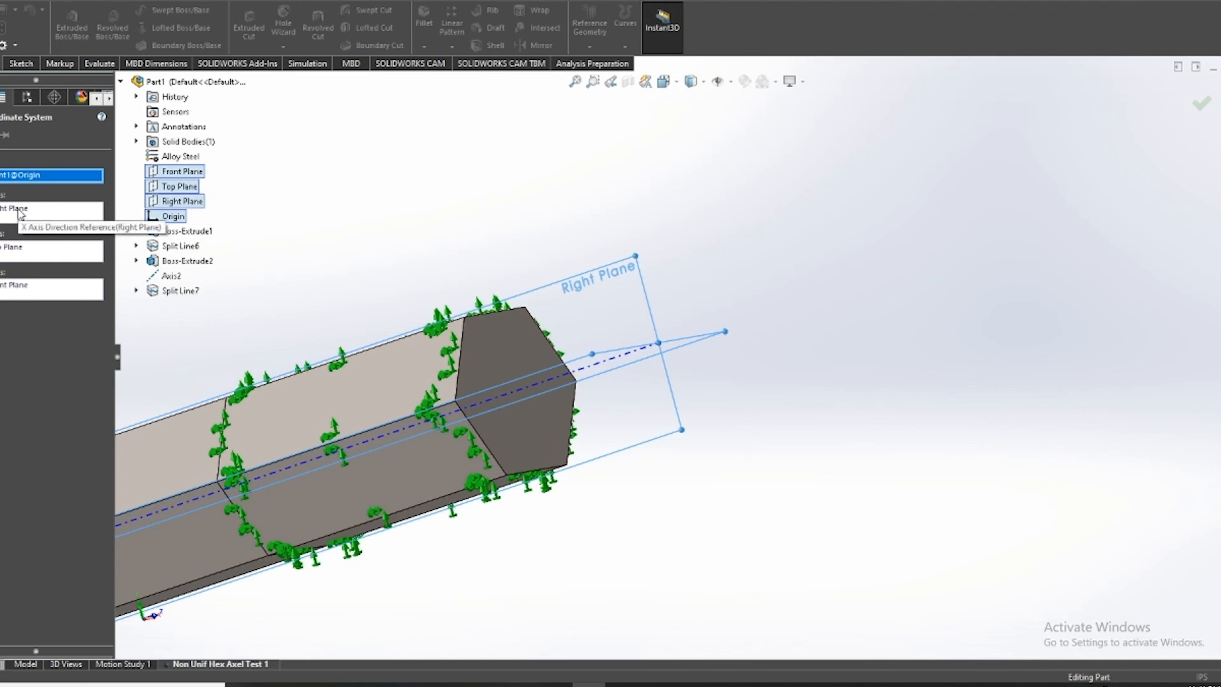
# Replace the X-axis reference with a flat side face of the shaft's split end section and accept the coordinate system
pyautogui.click(326, 385)
pyautogui.moveTo(327, 384)
pyautogui.mouseDown(button='middle')
pyautogui.moveTo(314, 384)
pyautogui.moveTo(331, 386)
pyautogui.mouseUp(button='middle')
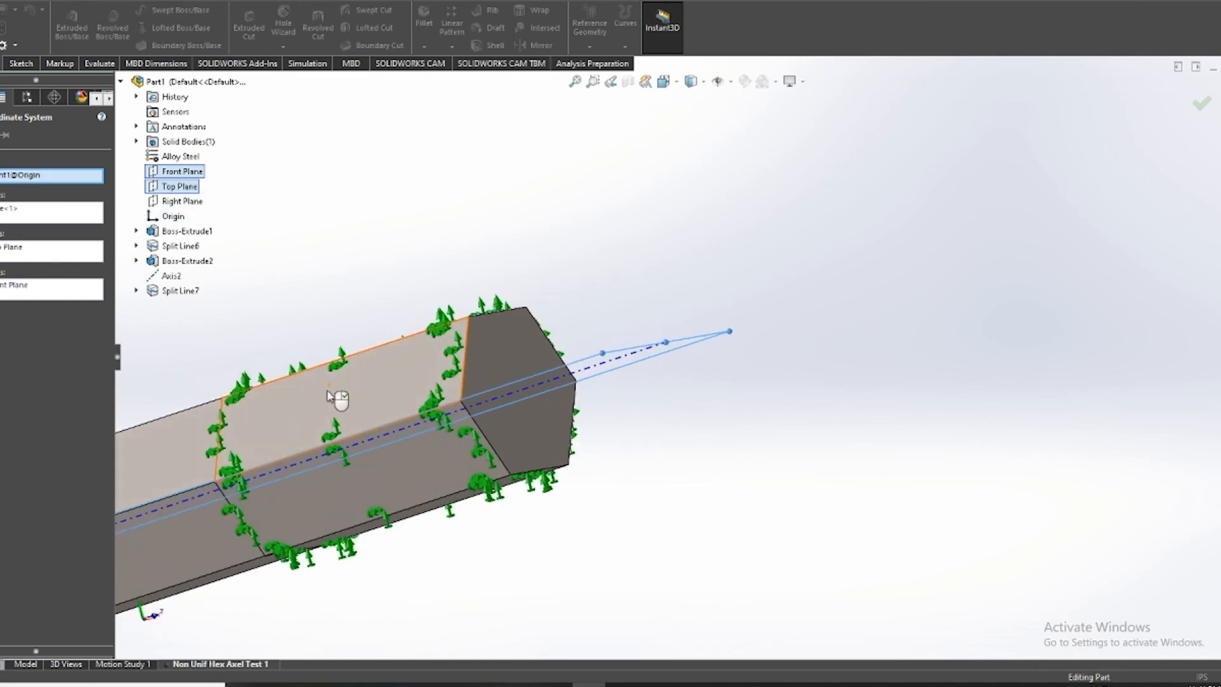
pyautogui.click(29, 216)
pyautogui.click(180, 202)
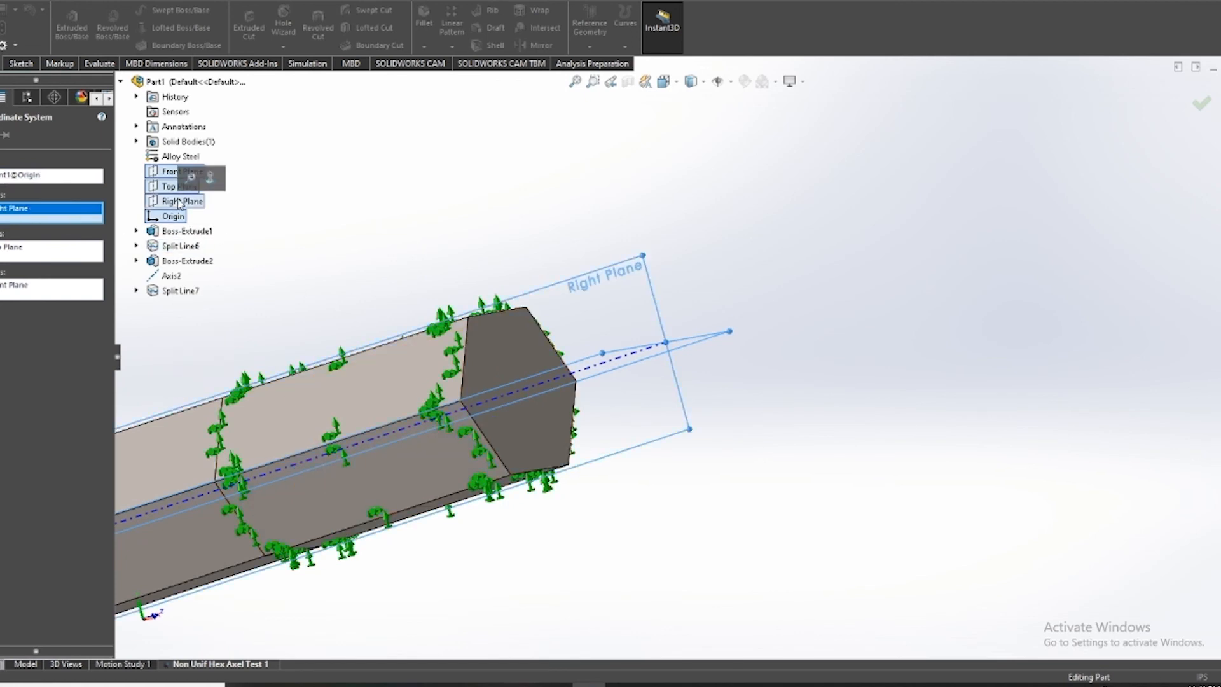
pyautogui.click(509, 356)
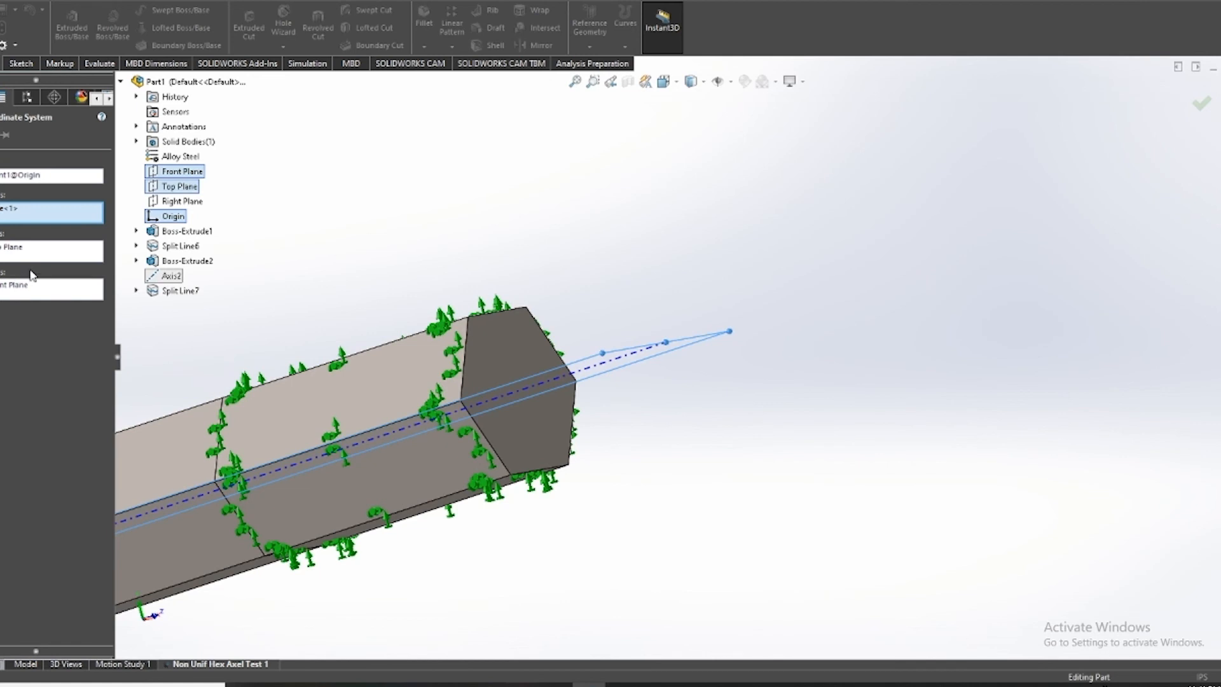
pyautogui.scroll(4, 332, 349)
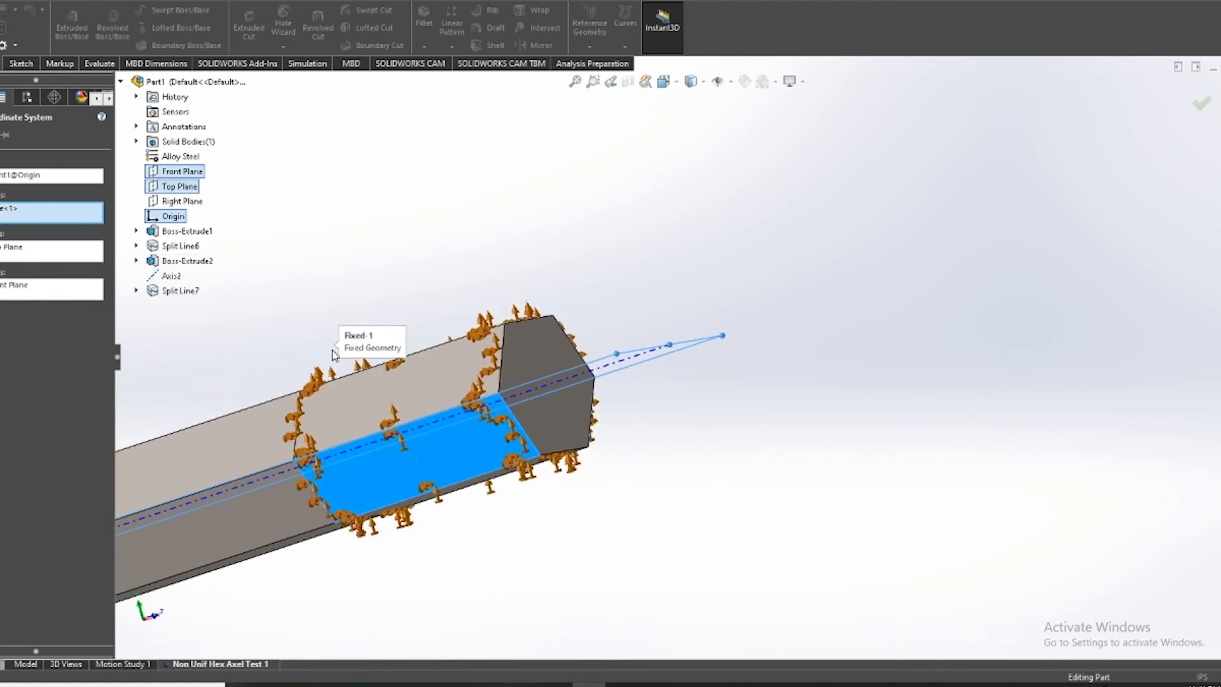
pyautogui.moveTo(414, 387); pyautogui.dragTo(471, 407, button='middle')
pyautogui.scroll(5, 471, 406)
pyautogui.press('Return')
# Edit the 25 lbf mid-shaft force, enable nonuniform distribution, and reference it to Coordinate System2
pyautogui.scroll(2, 530, 431)
pyautogui.scroll(-7, 661, 375)
pyautogui.moveTo(817, 439); pyautogui.dragTo(859, 418, button='middle')
pyautogui.scroll(5, 413, 428)
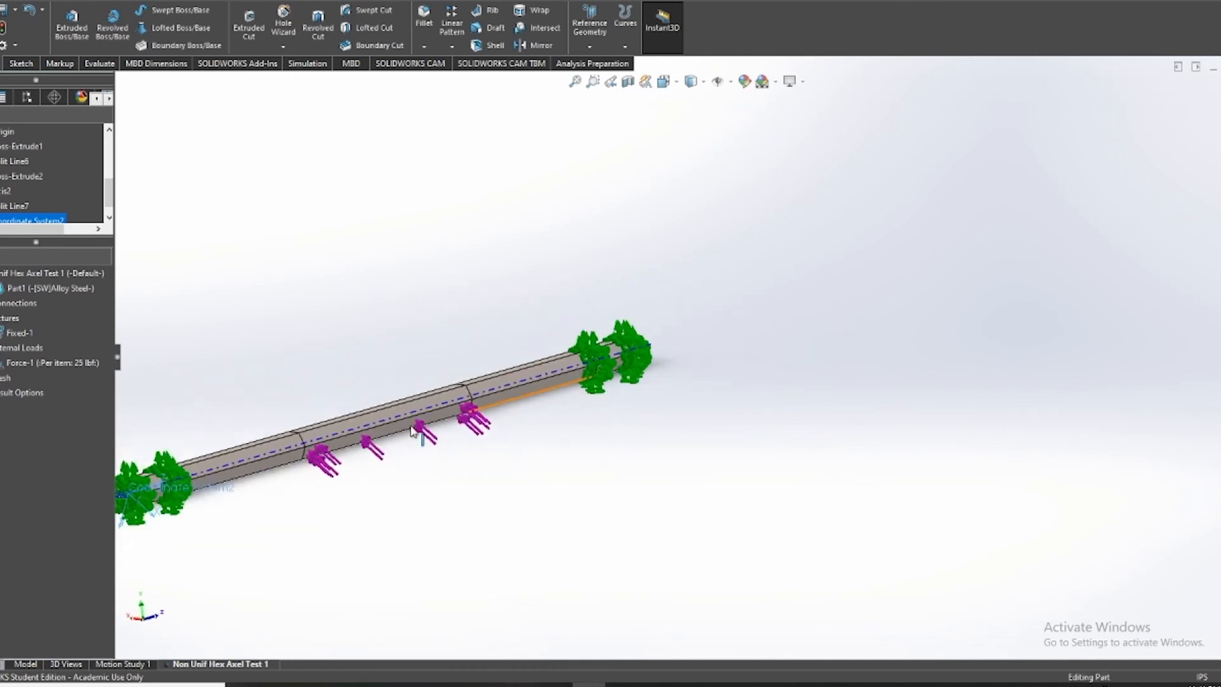
pyautogui.scroll(-3, 412, 433)
pyautogui.rightClick(9, 365)
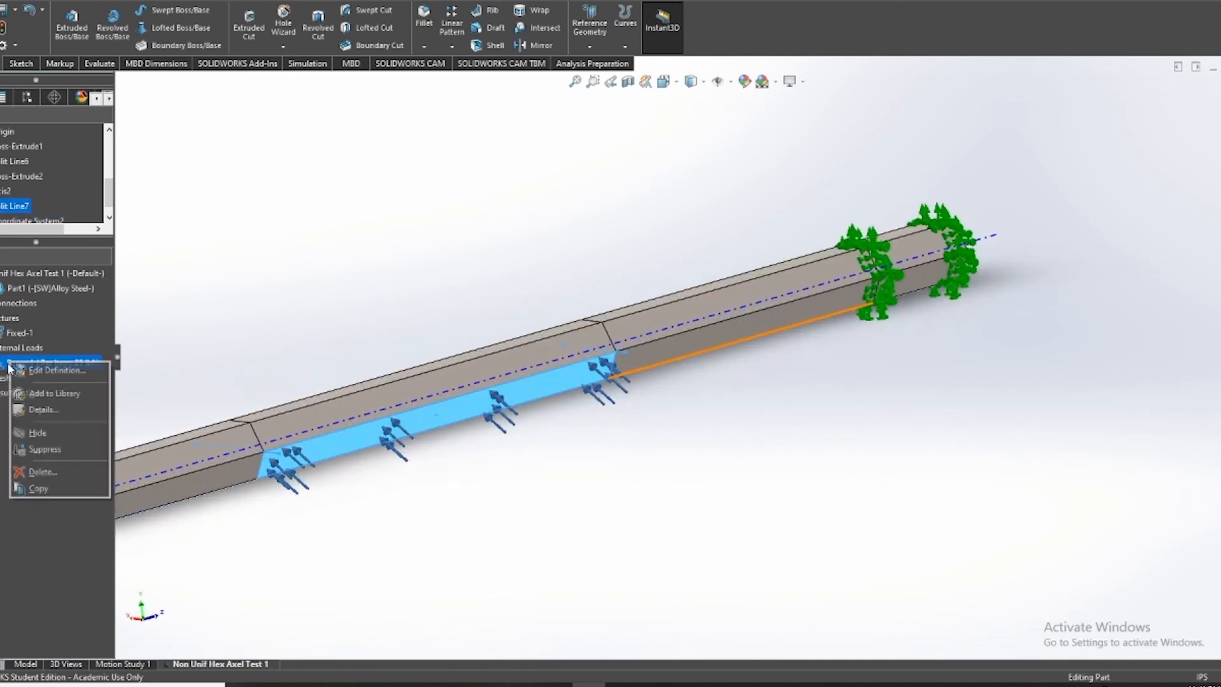
pyautogui.click(52, 372)
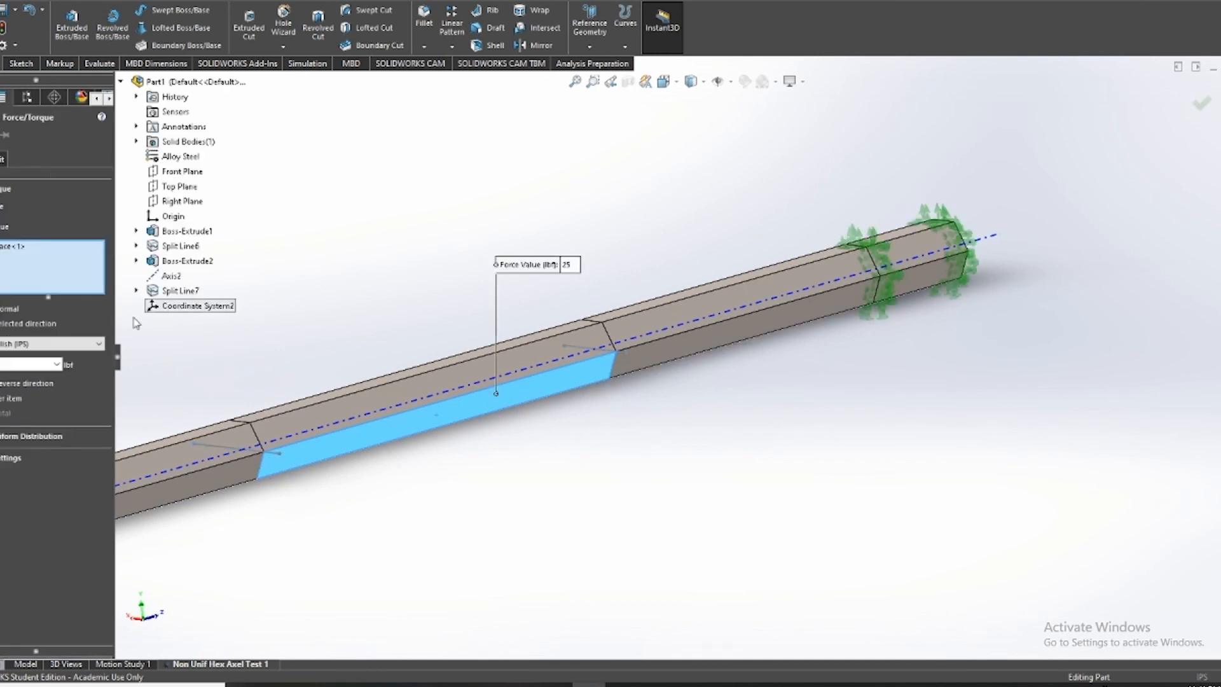
pyautogui.click(5, 436)
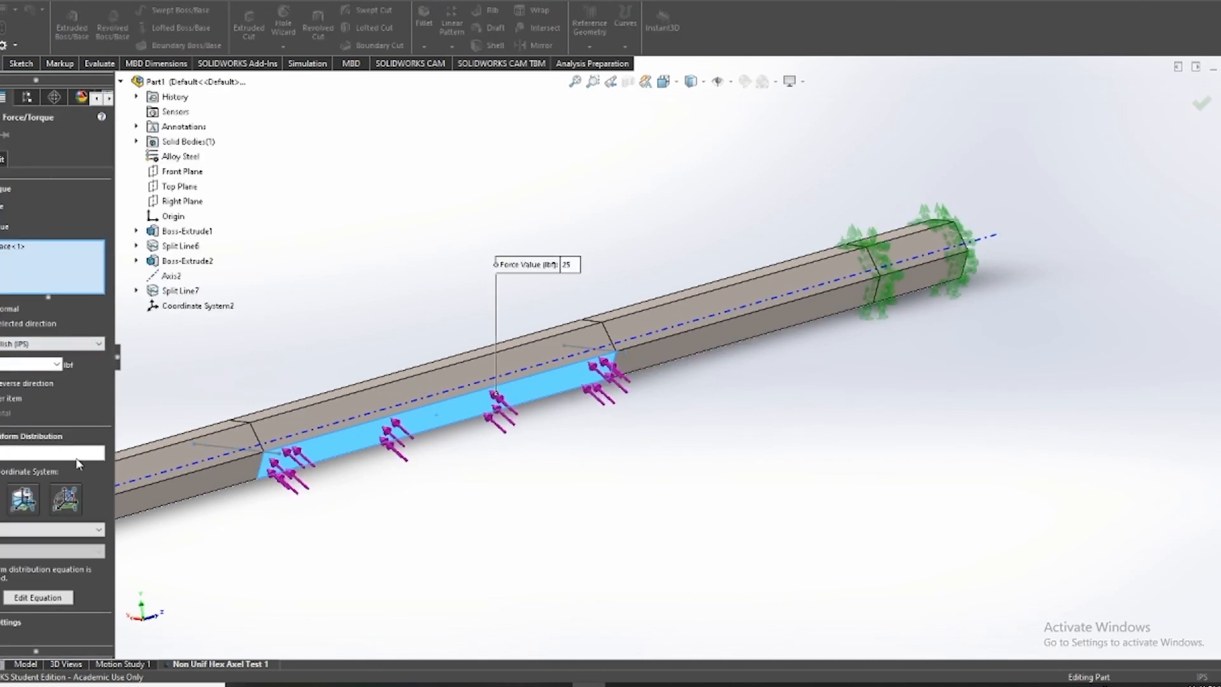
pyautogui.click(70, 453)
pyautogui.click(172, 306)
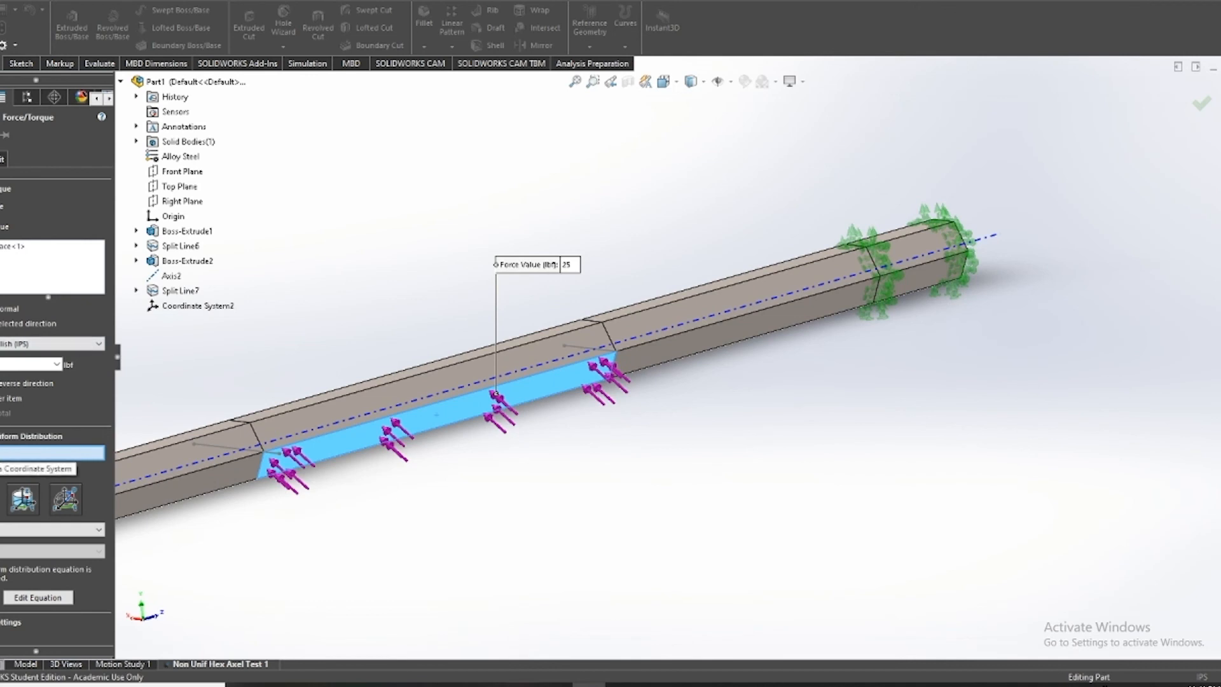
pyautogui.click(189, 308)
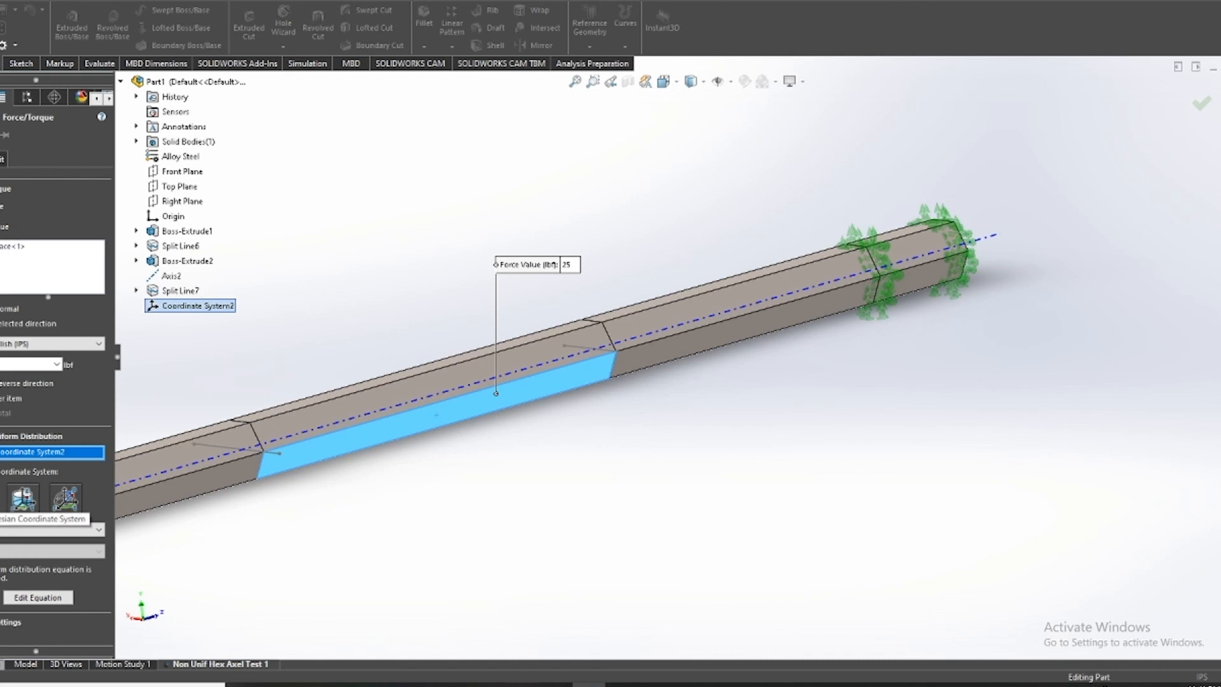
# Choose the Cartesian coordinate system type for the nonuniform distribution and review the units for x, y and z
pyautogui.click(20, 502)
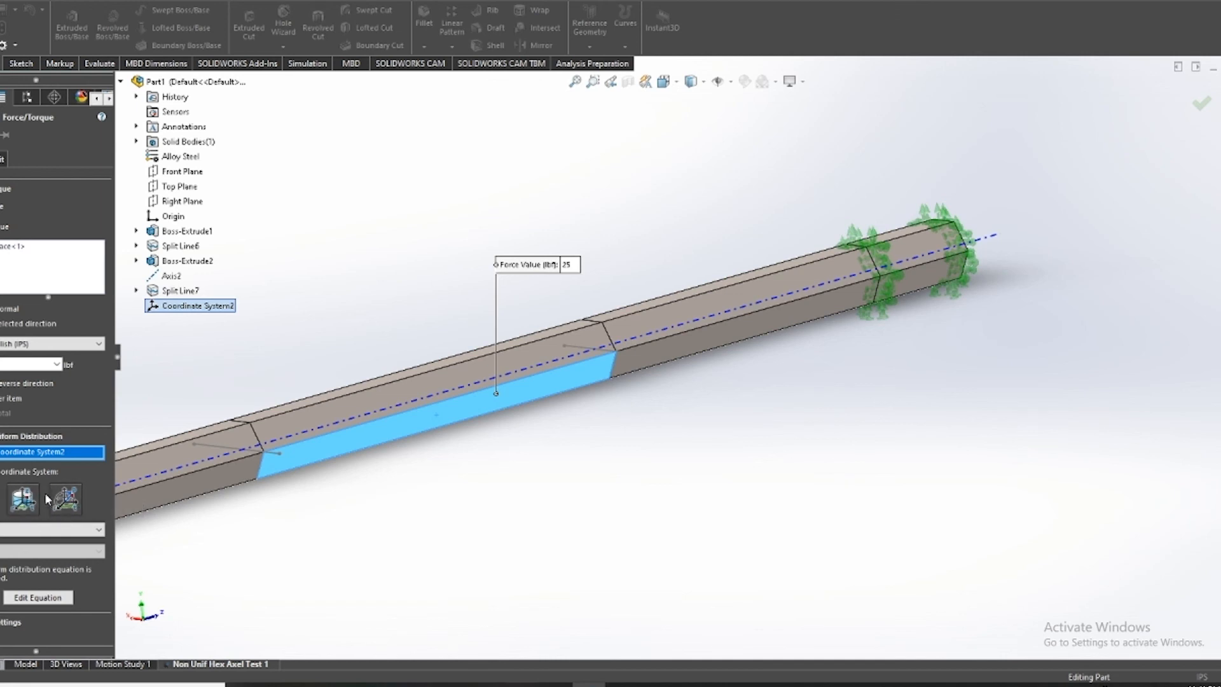
pyautogui.click(28, 531)
pyautogui.click(11, 572)
pyautogui.scroll(-1, 381, 534)
pyautogui.moveTo(403, 464); pyautogui.dragTo(384, 429, button='middle')
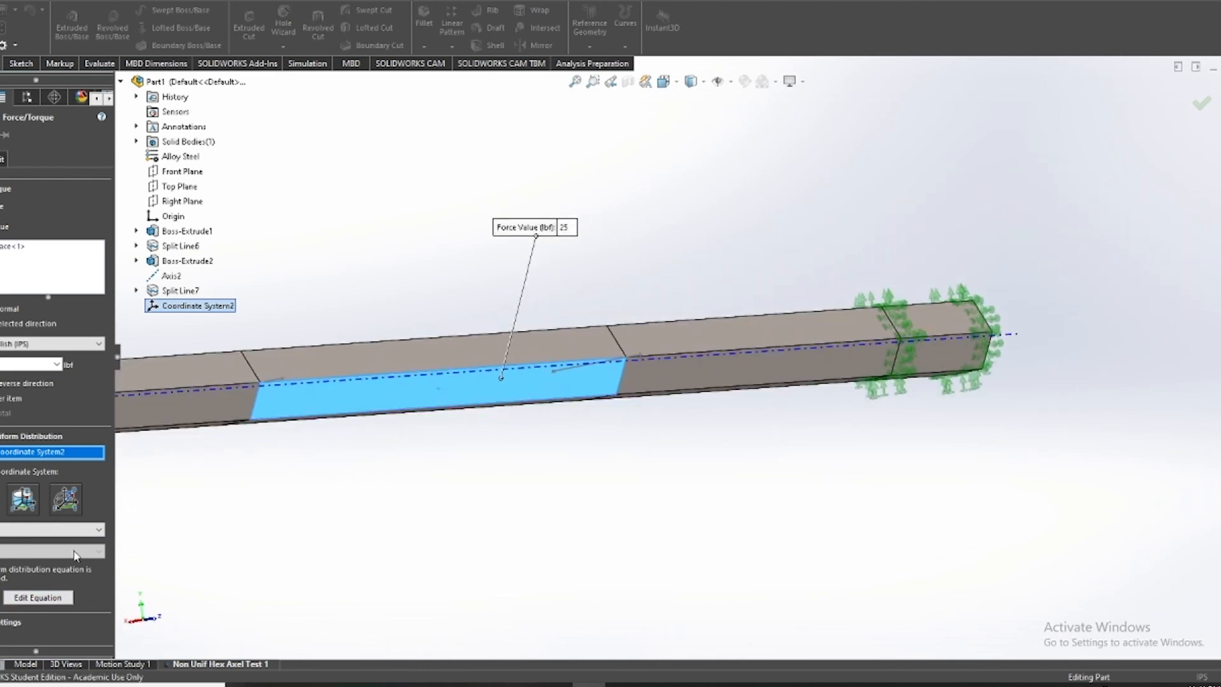
# Clear the force's face selection and reselect the flat face of the middle split section
pyautogui.rightClick(21, 280)
pyautogui.click(30, 289)
pyautogui.click(395, 387)
pyautogui.moveTo(406, 444); pyautogui.dragTo(394, 382, button='middle')
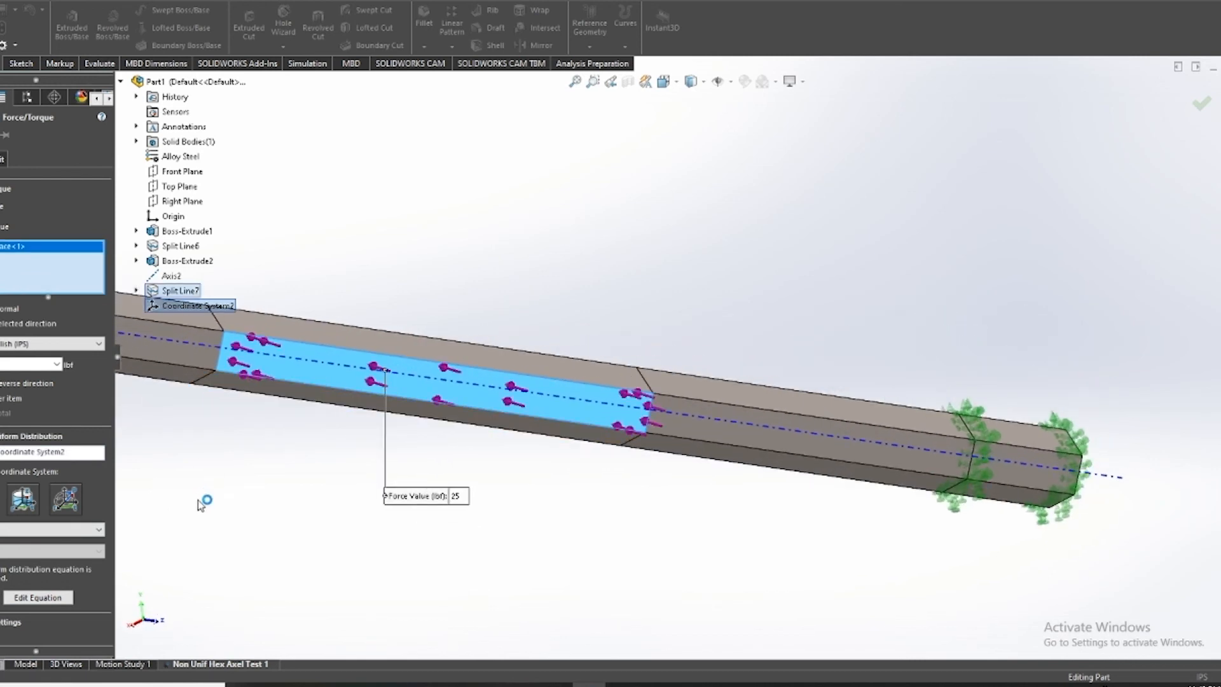
# Set the nonuniform distribution equation to "x" + "y" + "z" and accept it
pyautogui.moveTo(350, 415); pyautogui.dragTo(380, 359, button='middle')
pyautogui.moveTo(314, 485); pyautogui.dragTo(216, 458, button='middle')
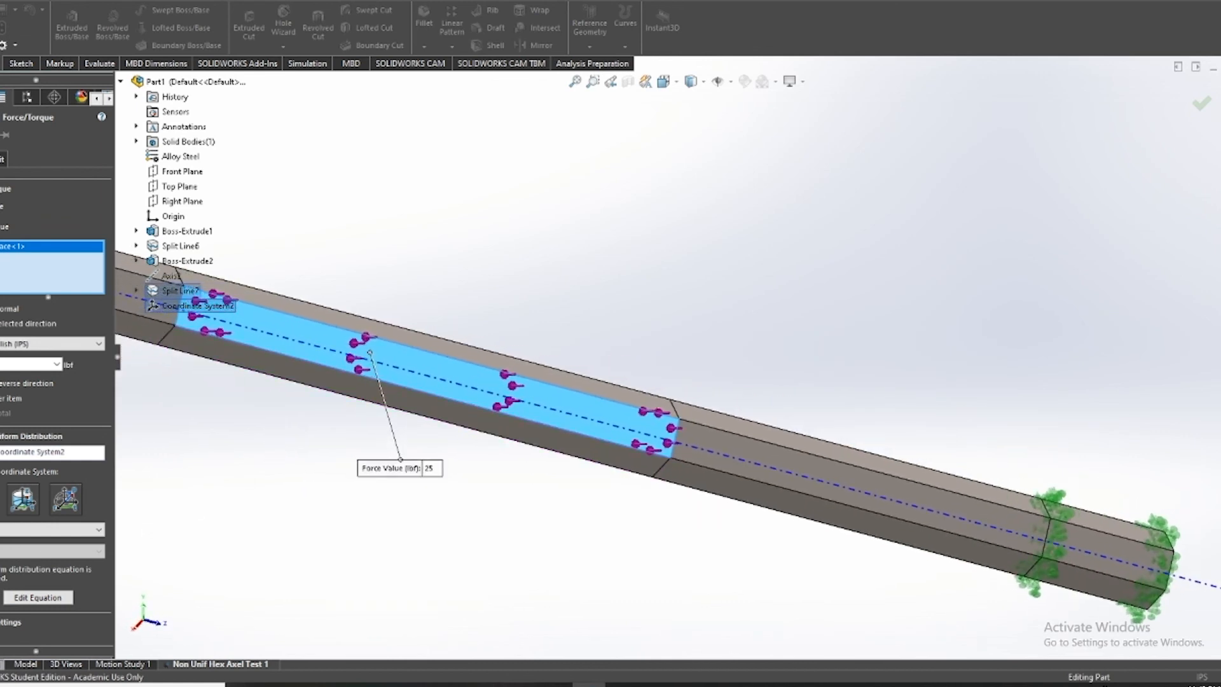
pyautogui.click(30, 598)
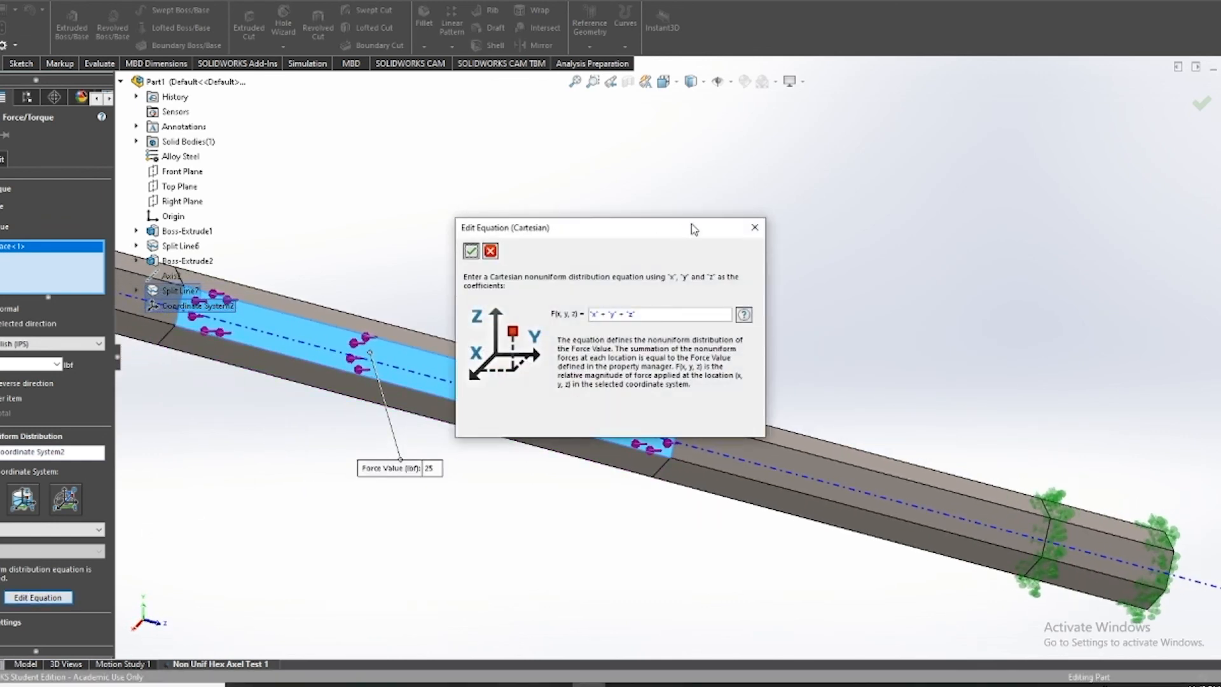
pyautogui.click(472, 252)
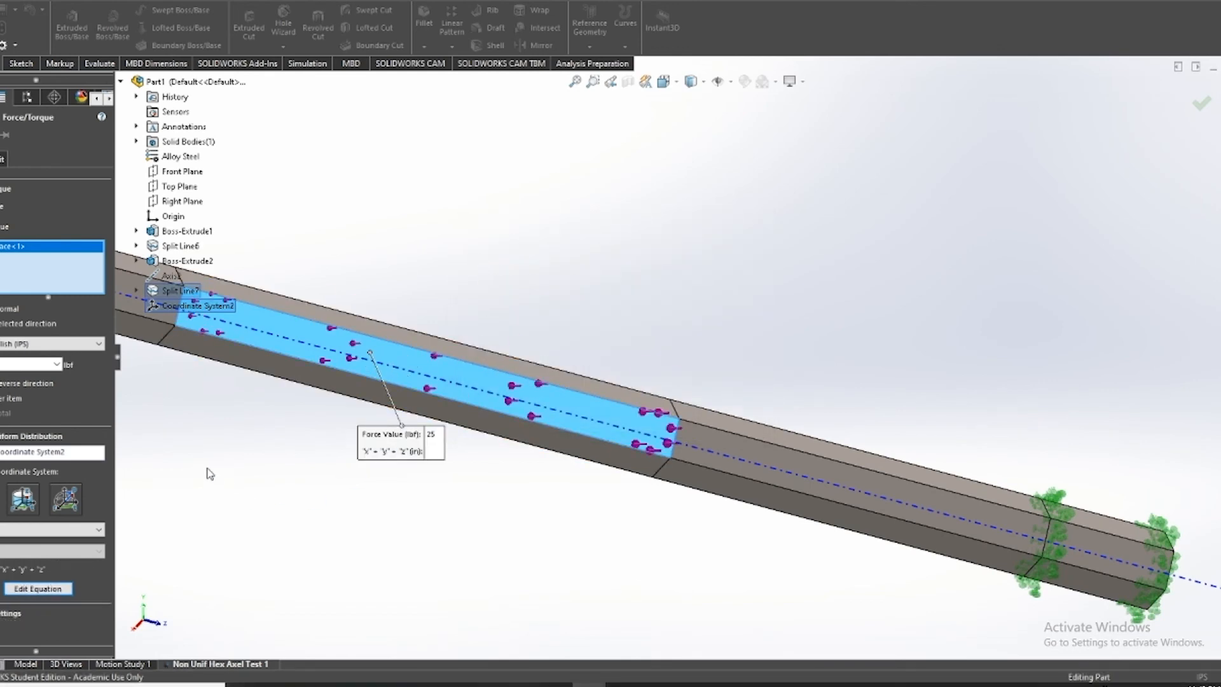
# Examine how the force arrows vary in size along the mid-shaft face from the coordinate system's end, and accept the nonuniform force
pyautogui.moveTo(184, 479); pyautogui.dragTo(278, 501, button='middle')
pyautogui.moveTo(443, 466); pyautogui.dragTo(437, 413, button='middle')
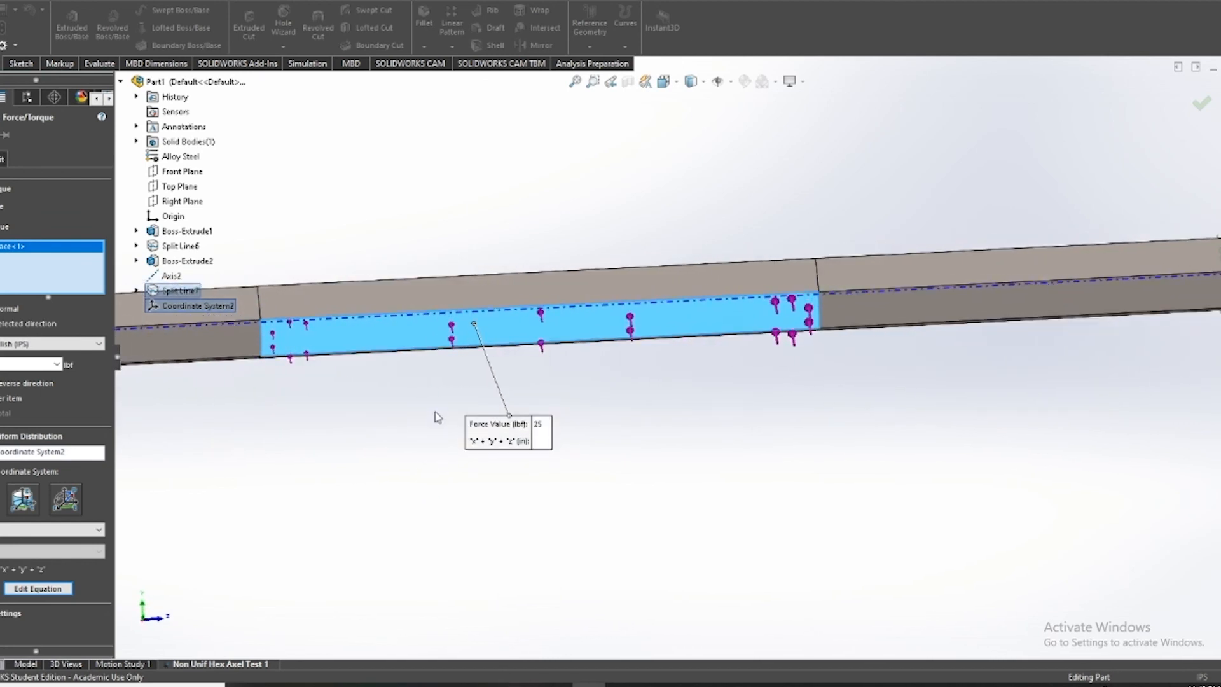
pyautogui.scroll(-8, 322, 358)
pyautogui.scroll(5, 582, 386)
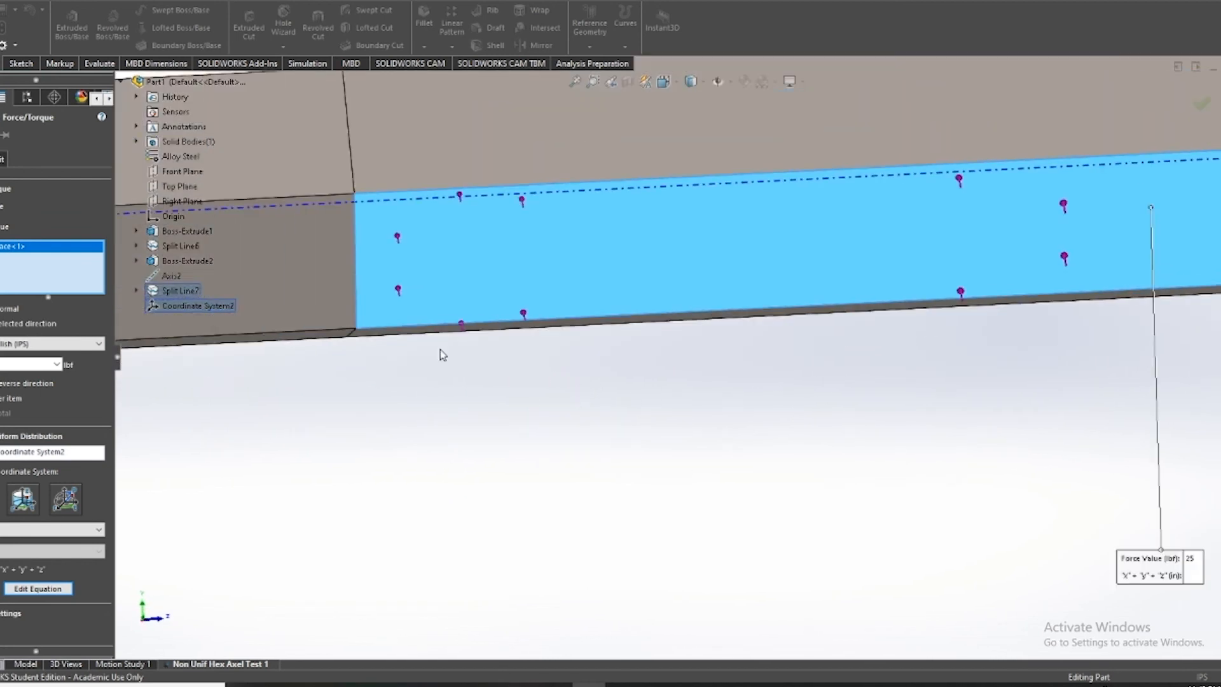
pyautogui.scroll(2, 700, 289)
pyautogui.scroll(4, 858, 315)
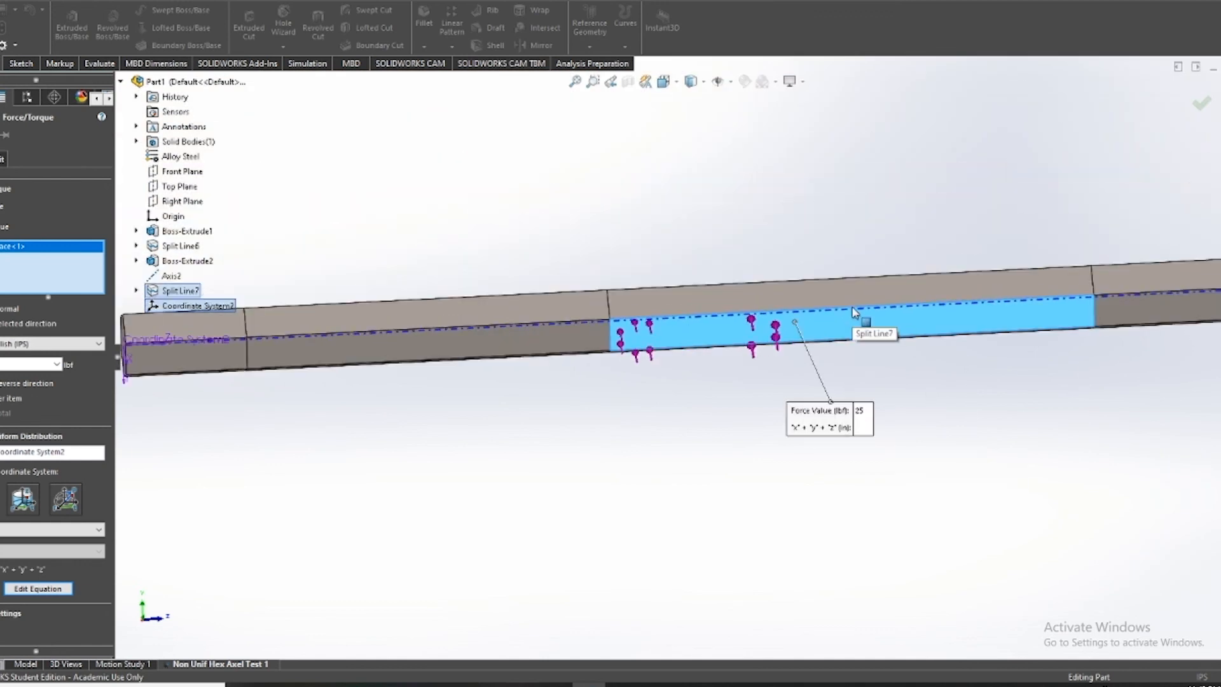
pyautogui.scroll(-6, 1016, 325)
pyautogui.scroll(5, 981, 315)
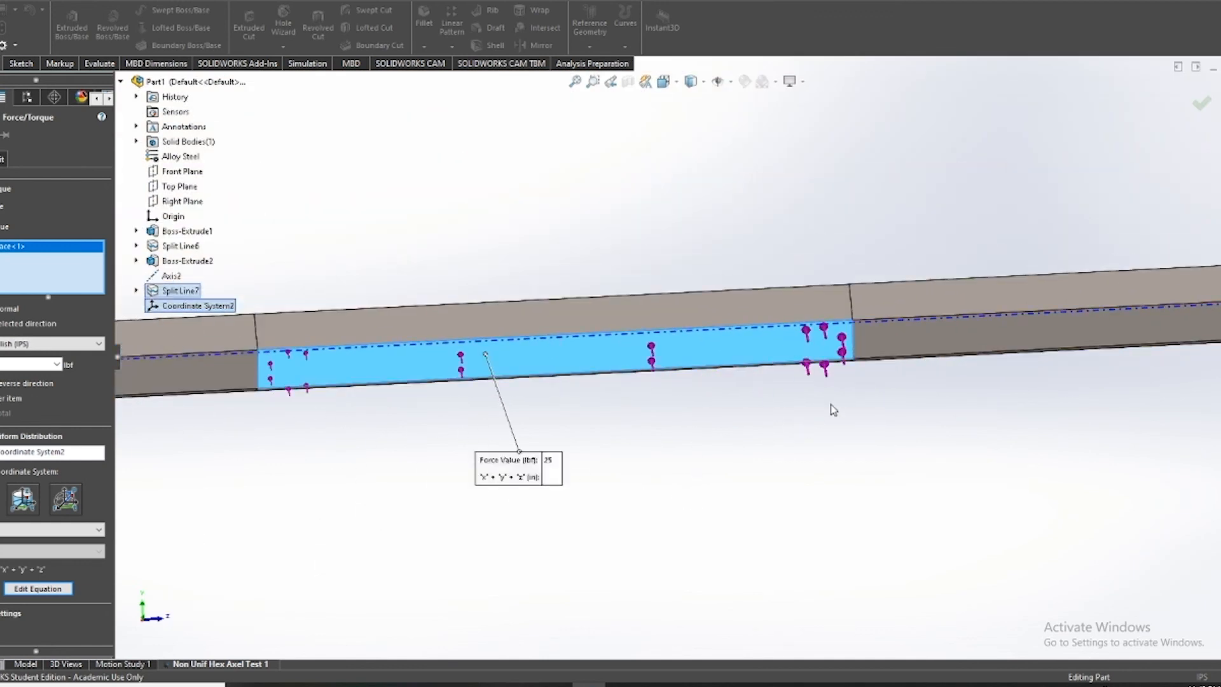
pyautogui.scroll(4, 527, 458)
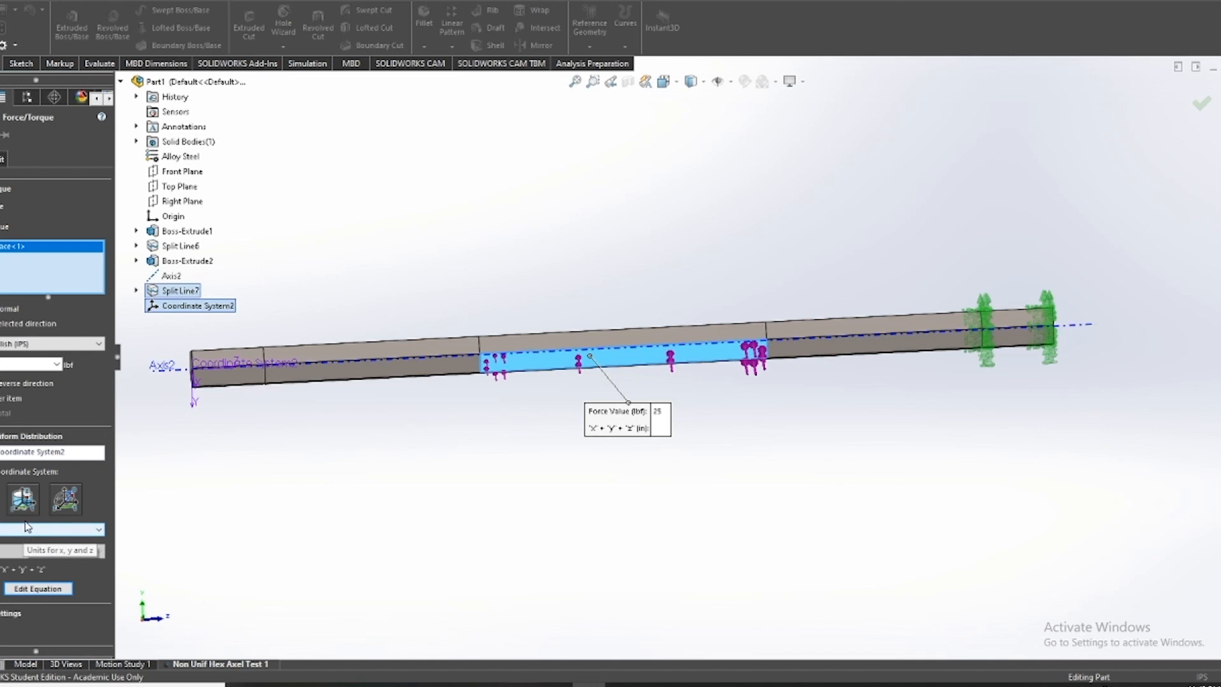
pyautogui.click(1, 135)
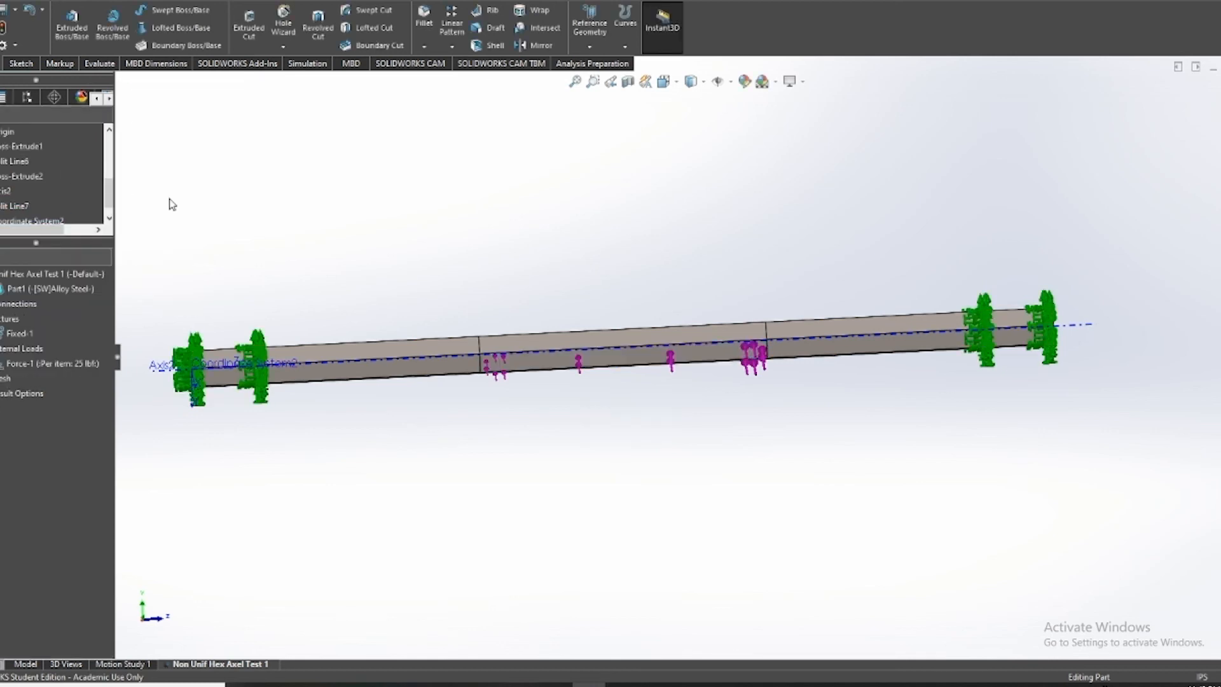
# Create the axle's solid mesh with the default mesh density
pyautogui.rightClick(36, 378)
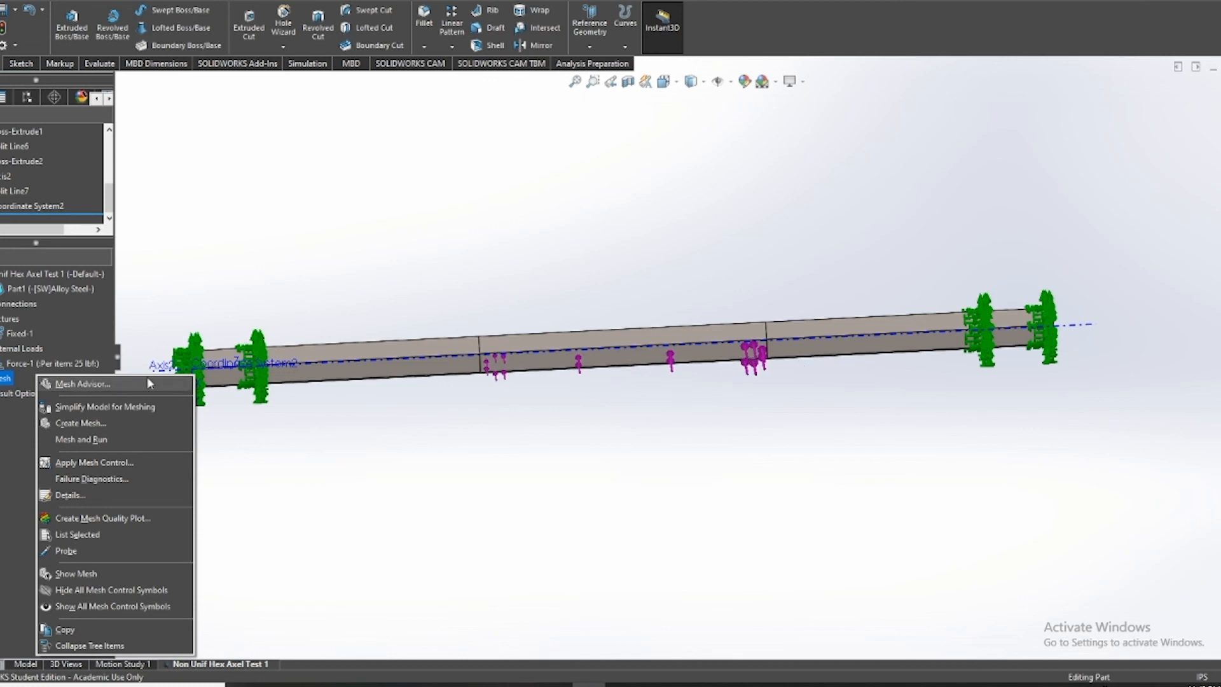
pyautogui.click(80, 423)
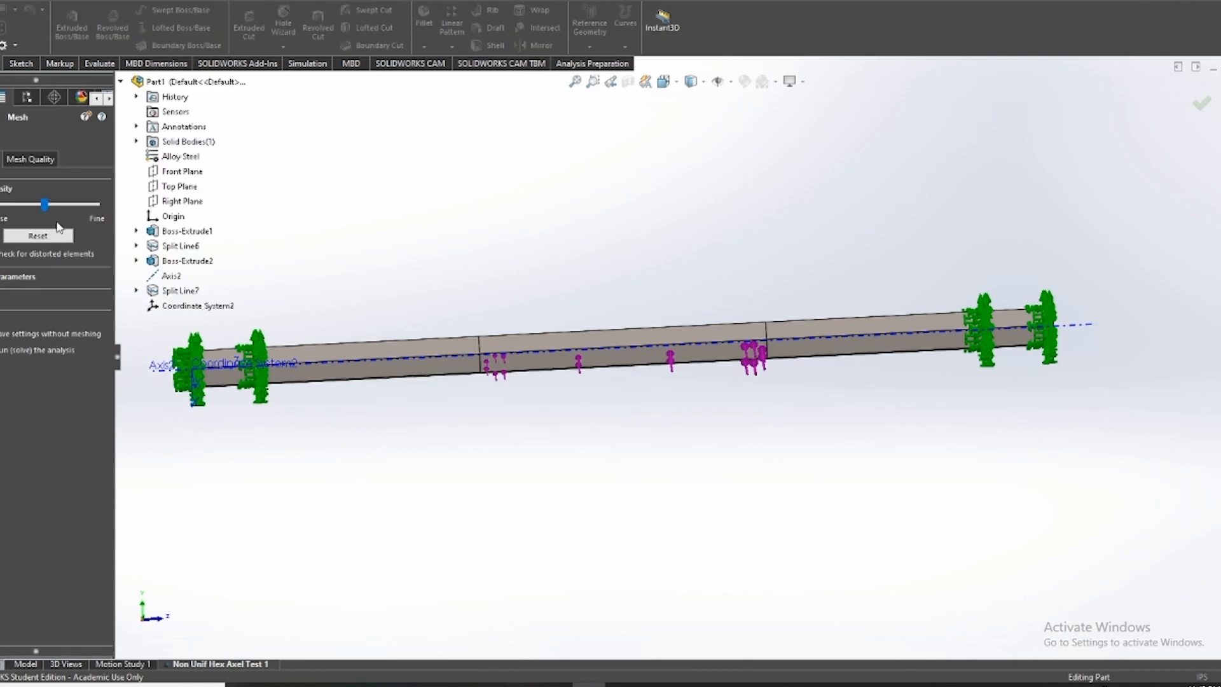
pyautogui.click(3, 135)
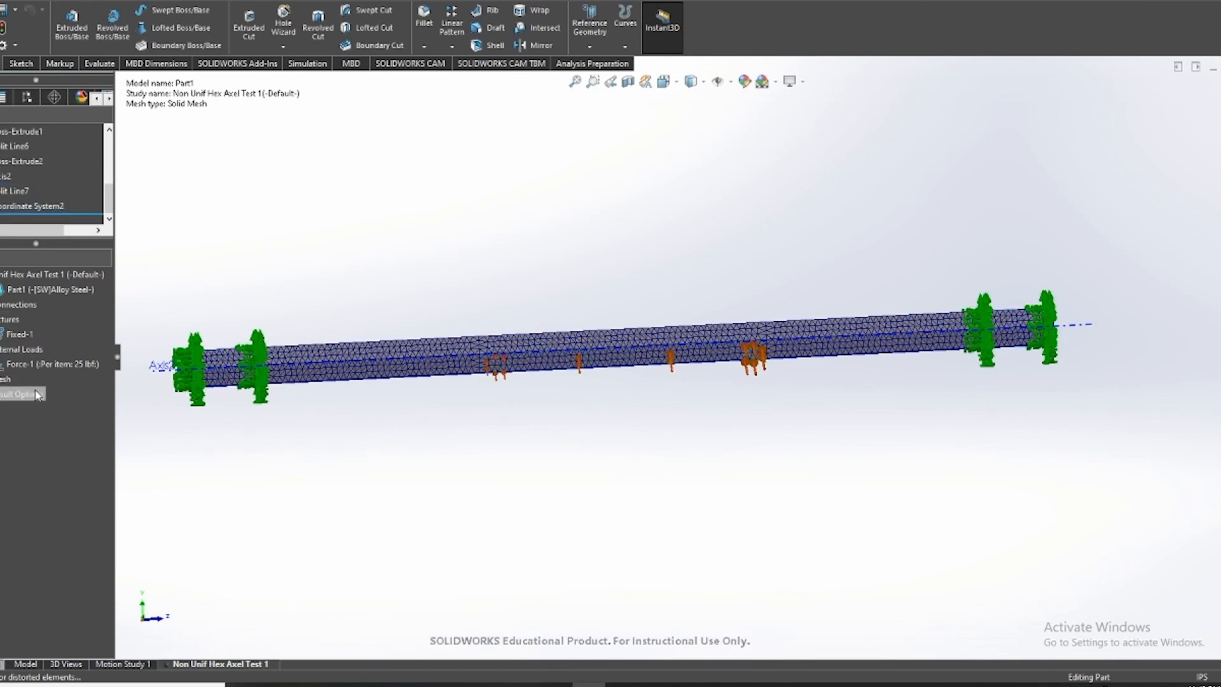
# Run the static study on the meshed axle to generate the stress, displacement and strain results
pyautogui.rightClick(5, 379)
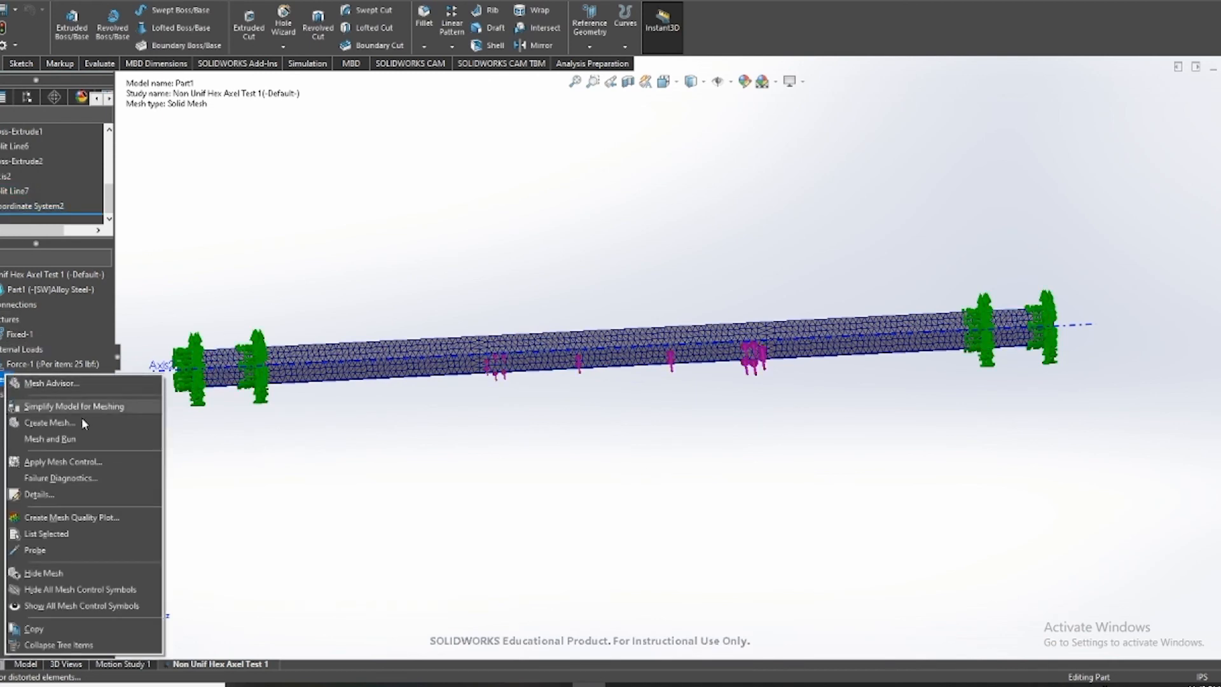
pyautogui.click(62, 437)
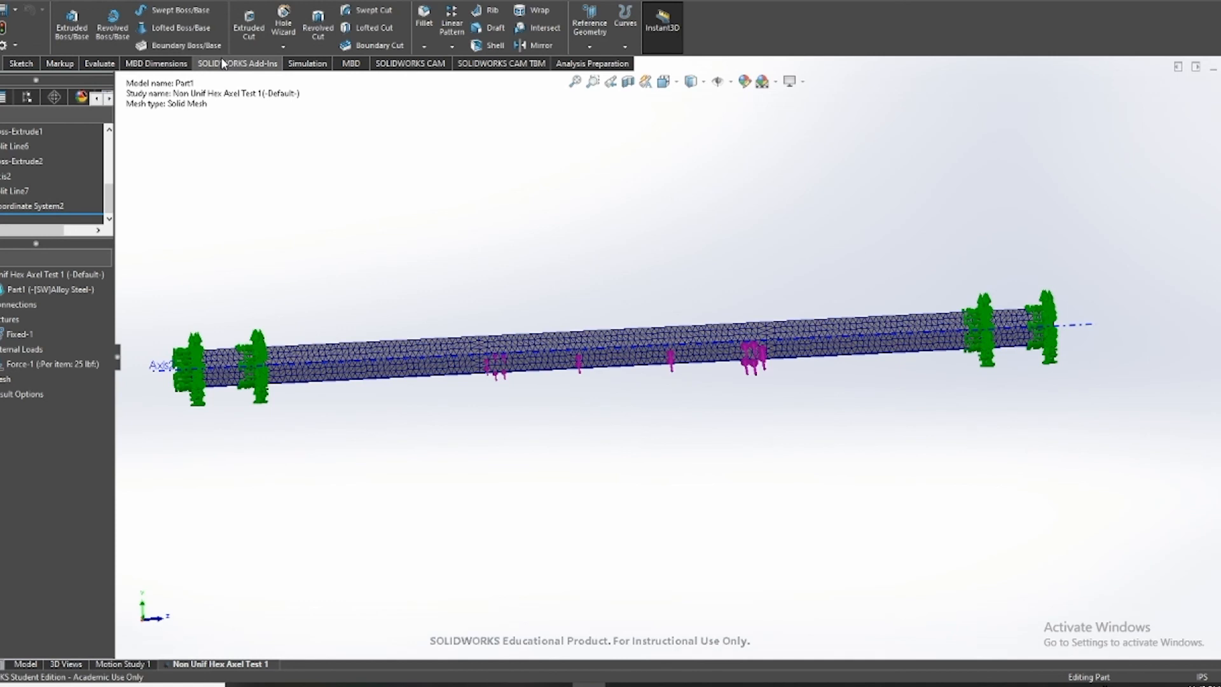
pyautogui.click(306, 63)
pyautogui.click(351, 25)
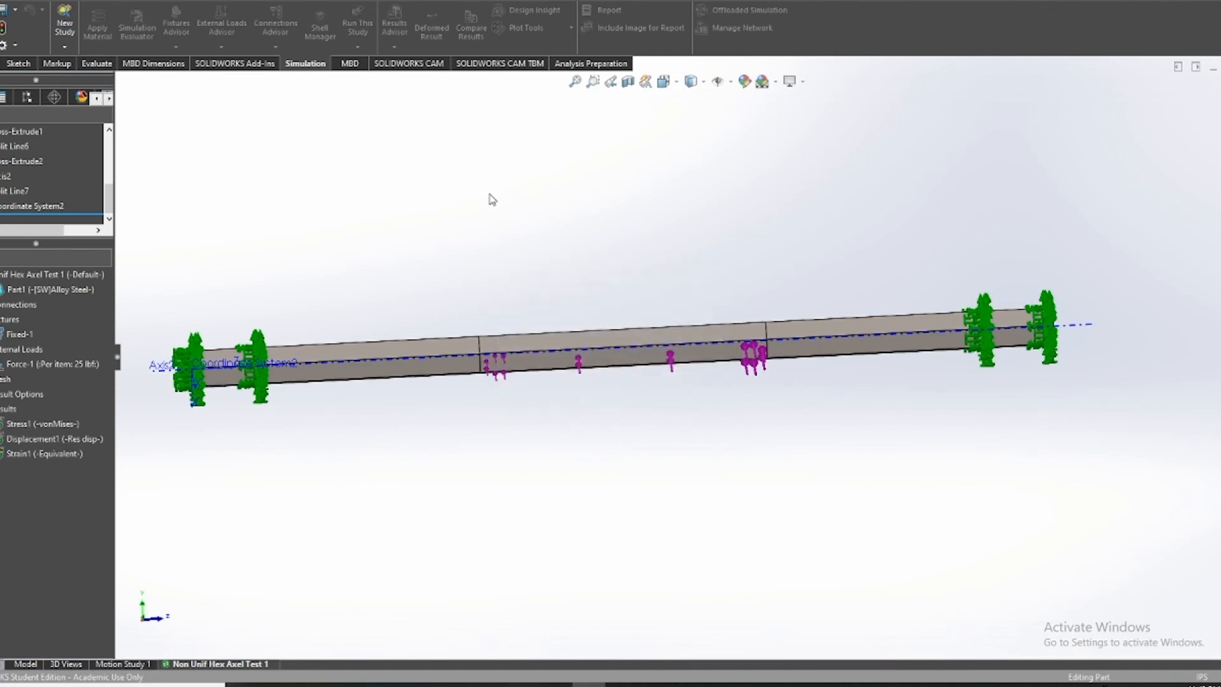
# View the deformed axle's von Mises stress plot in the Left orientation
pyautogui.moveTo(690, 191); pyautogui.dragTo(586, 404, button='middle')
pyautogui.press('space')
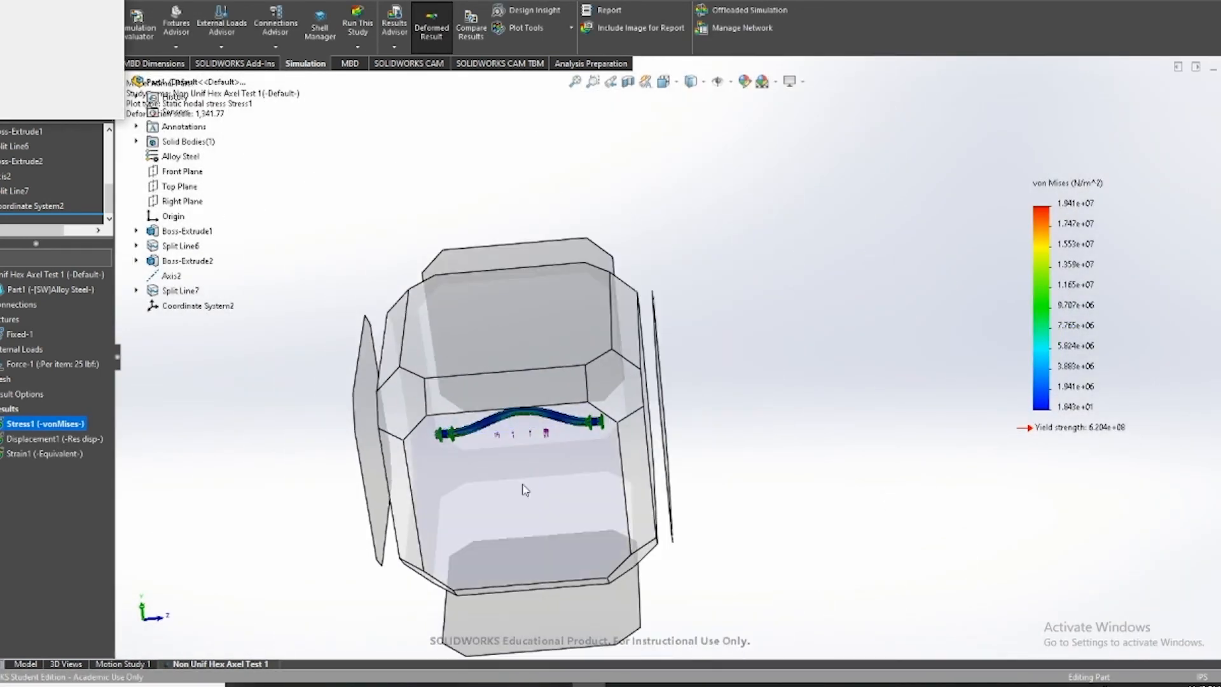
pyautogui.click(524, 483)
pyautogui.scroll(2, 463, 406)
pyautogui.scroll(-1, 463, 404)
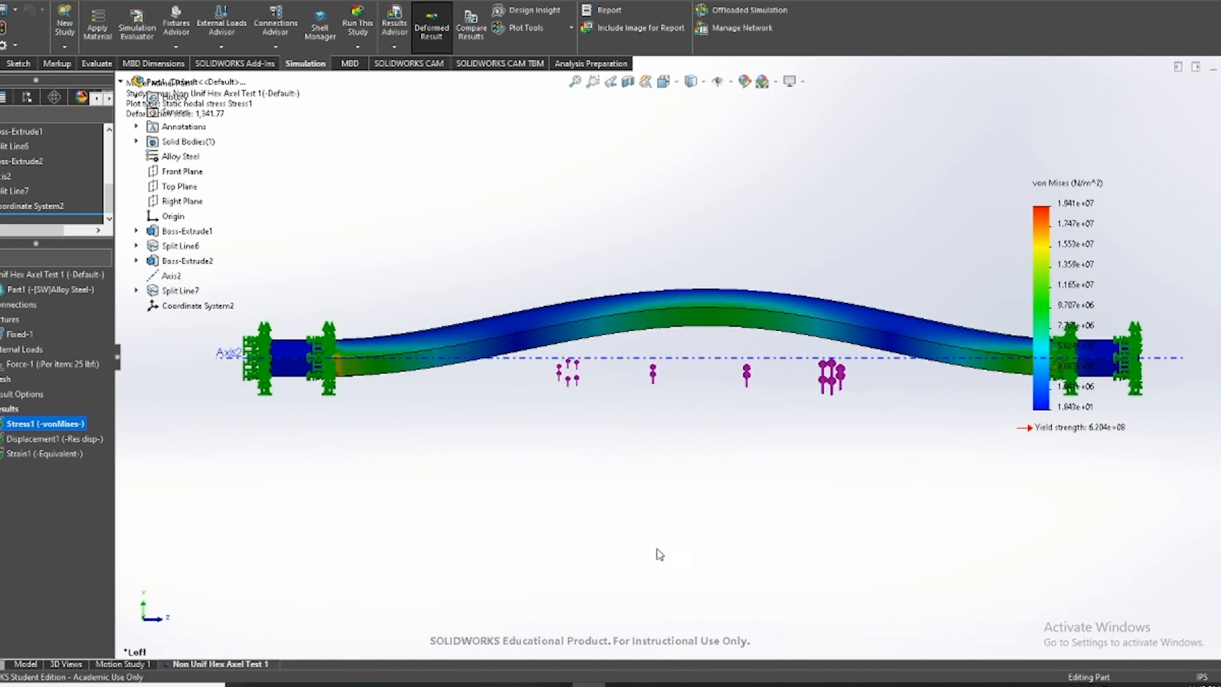
# Examine the von Mises stress distribution close up where the shaft meets the fixed sections at both ends
pyautogui.moveTo(662, 389); pyautogui.dragTo(660, 352, button='middle')
pyautogui.scroll(2, 687, 363)
pyautogui.scroll(-4, 935, 274)
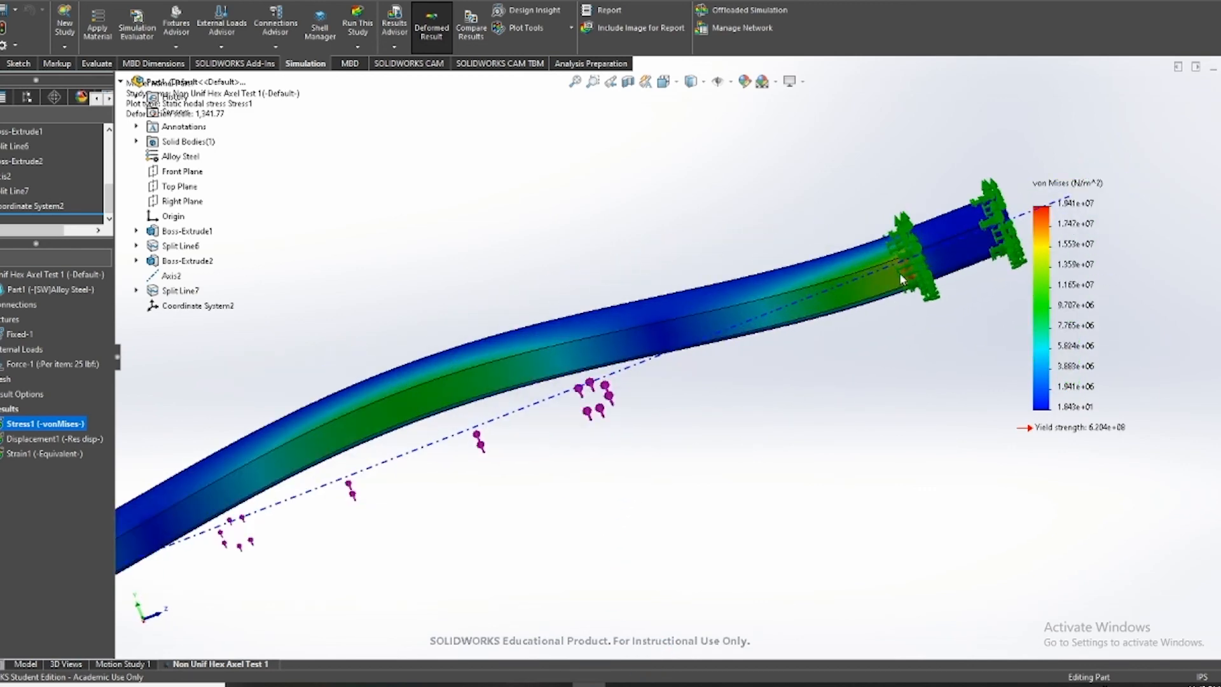
pyautogui.scroll(-6, 899, 273)
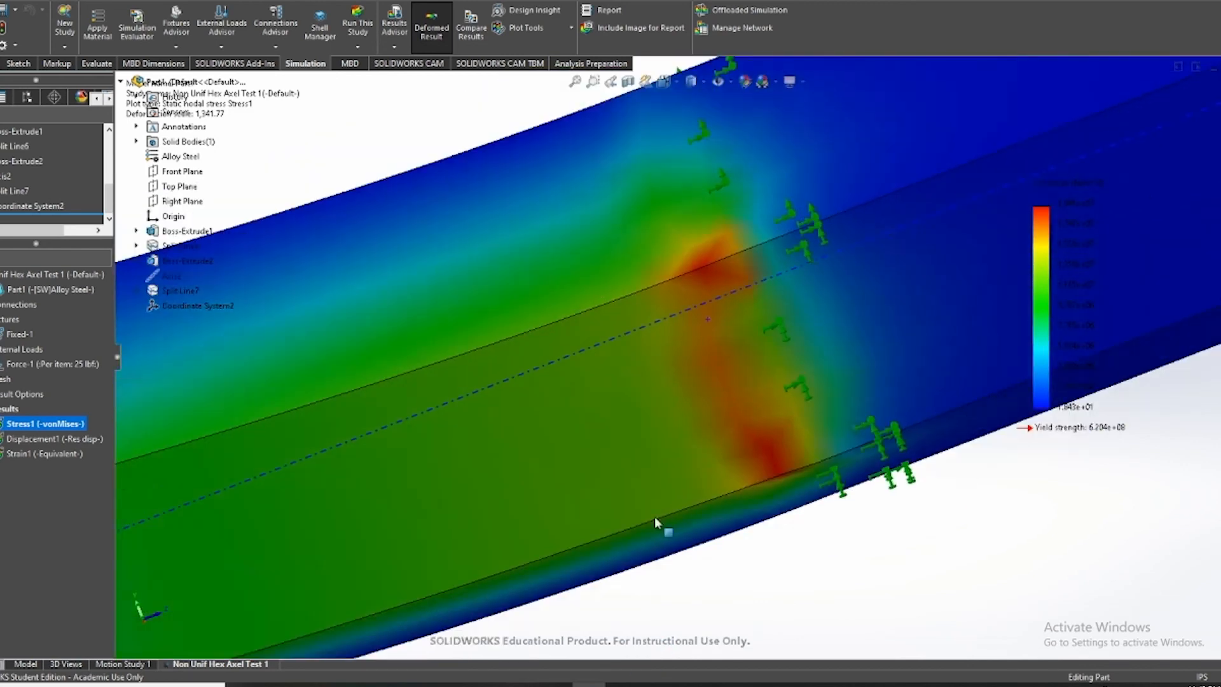
pyautogui.scroll(9, 663, 517)
pyautogui.scroll(-5, 194, 561)
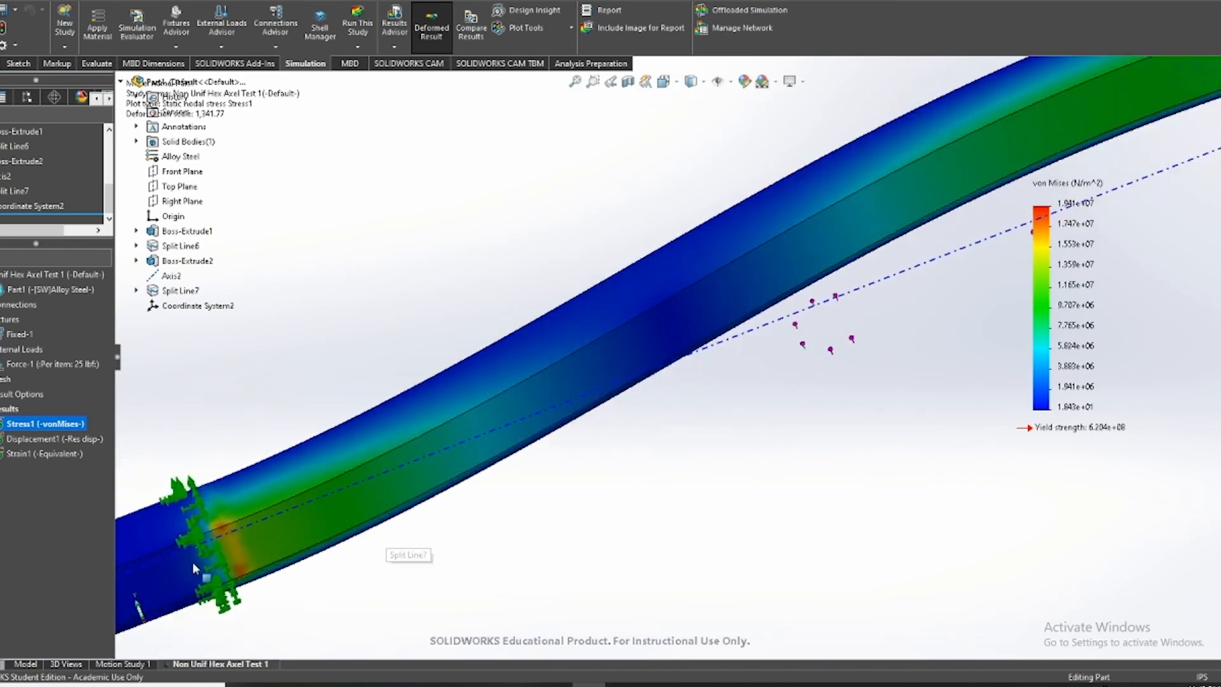
pyautogui.scroll(-6, 197, 559)
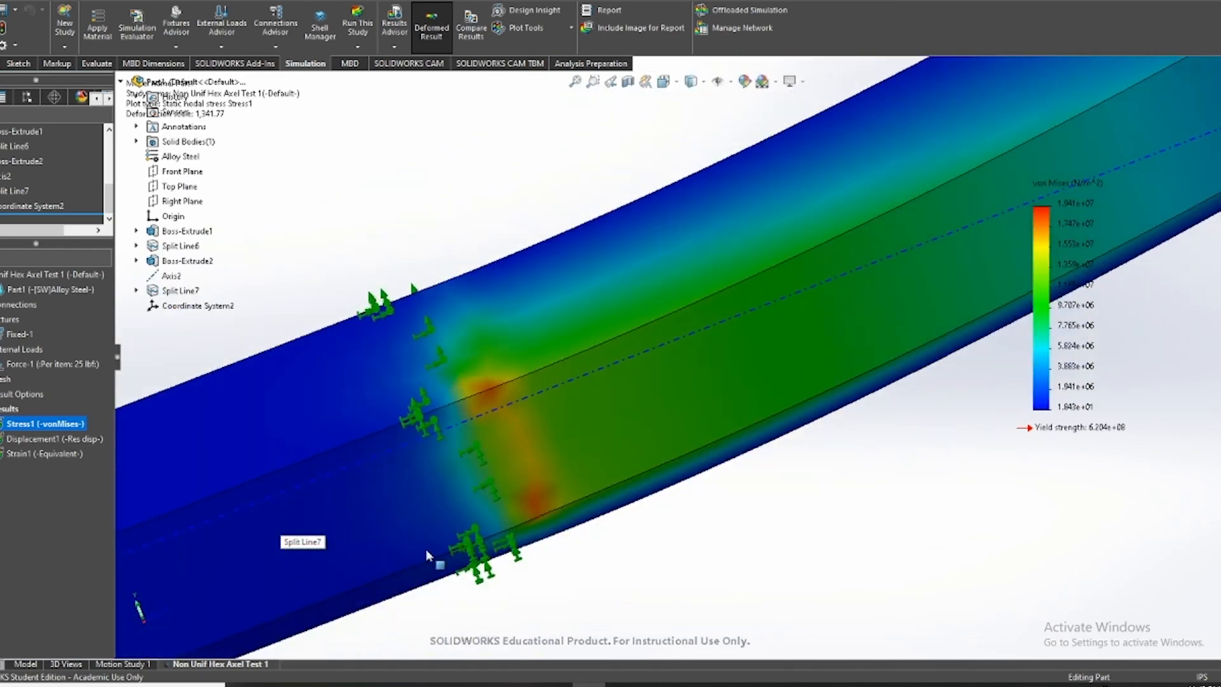
pyautogui.scroll(10, 807, 403)
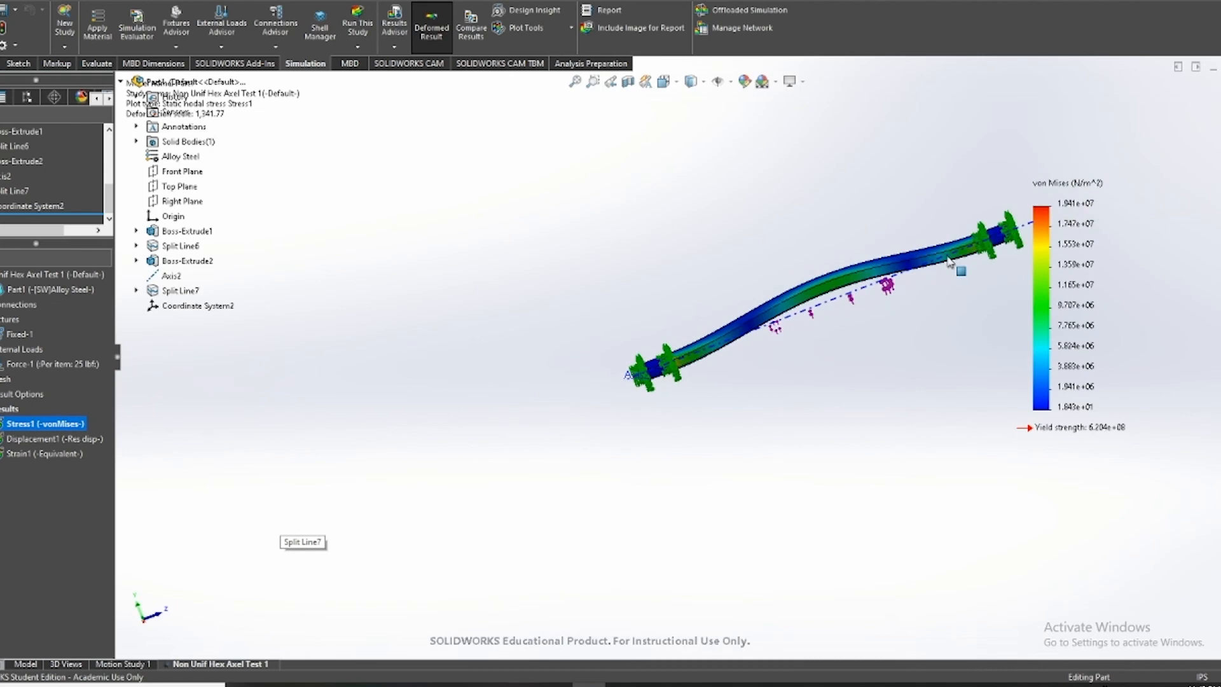
# Examine the whole deformed axle from several angles, comparing its bending with the nonuniform force arrows along the mid-shaft
pyautogui.scroll(-6, 941, 257)
pyautogui.moveTo(732, 372); pyautogui.dragTo(679, 476, button='middle')
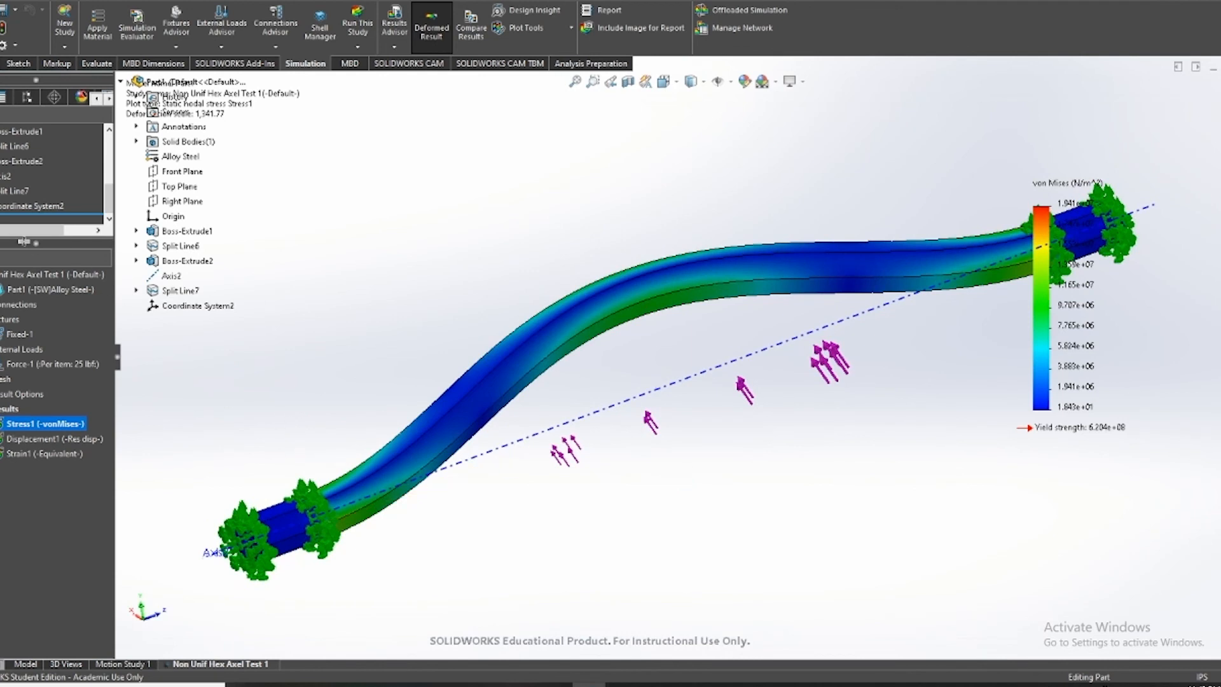
pyautogui.moveTo(28, 295); pyautogui.dragTo(29, 296)
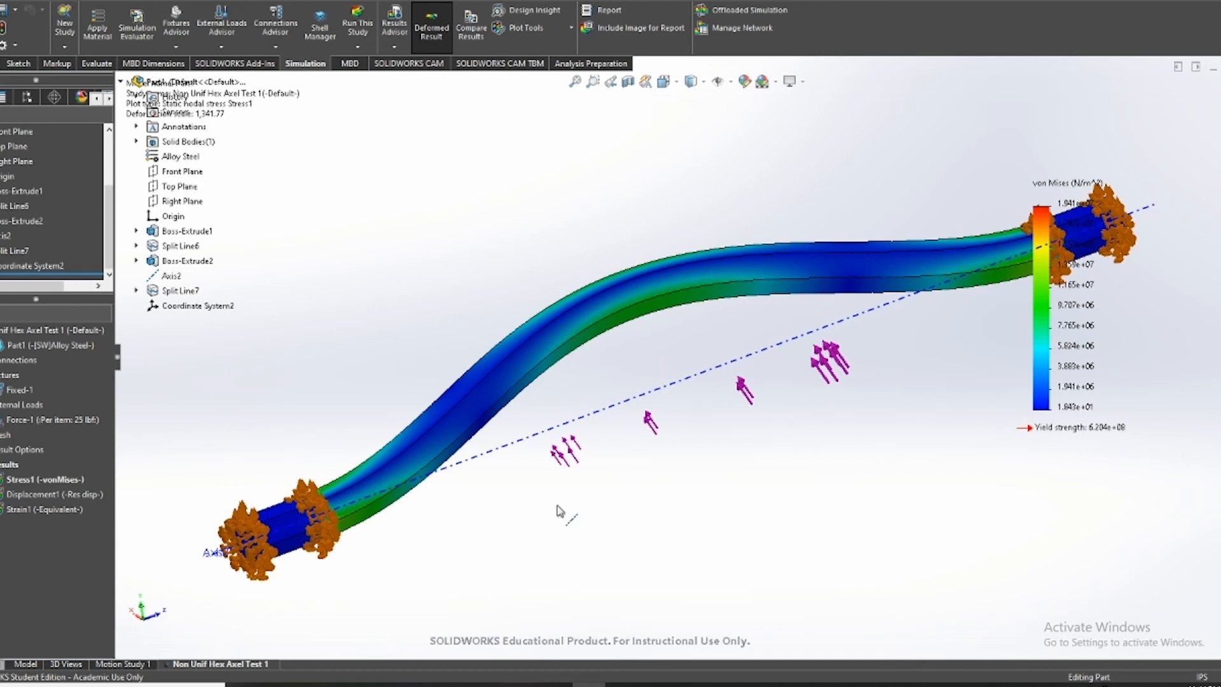
pyautogui.moveTo(783, 392); pyautogui.dragTo(741, 433, button='middle')
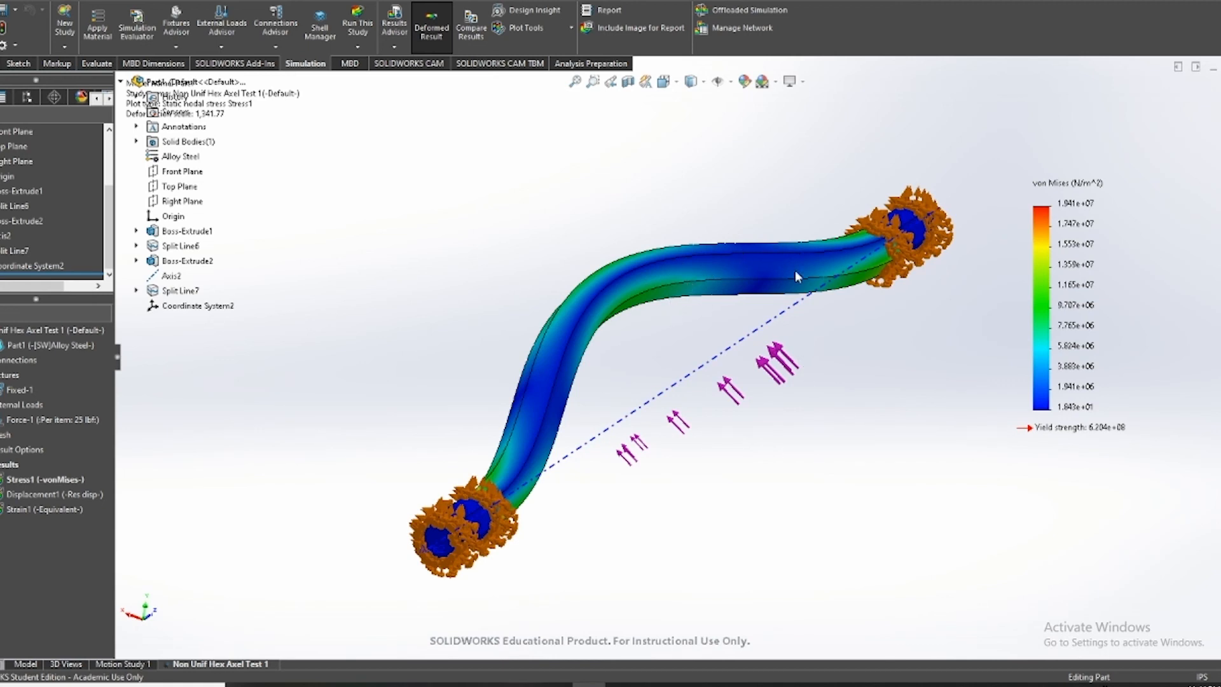
pyautogui.moveTo(706, 381); pyautogui.dragTo(643, 323, button='middle')
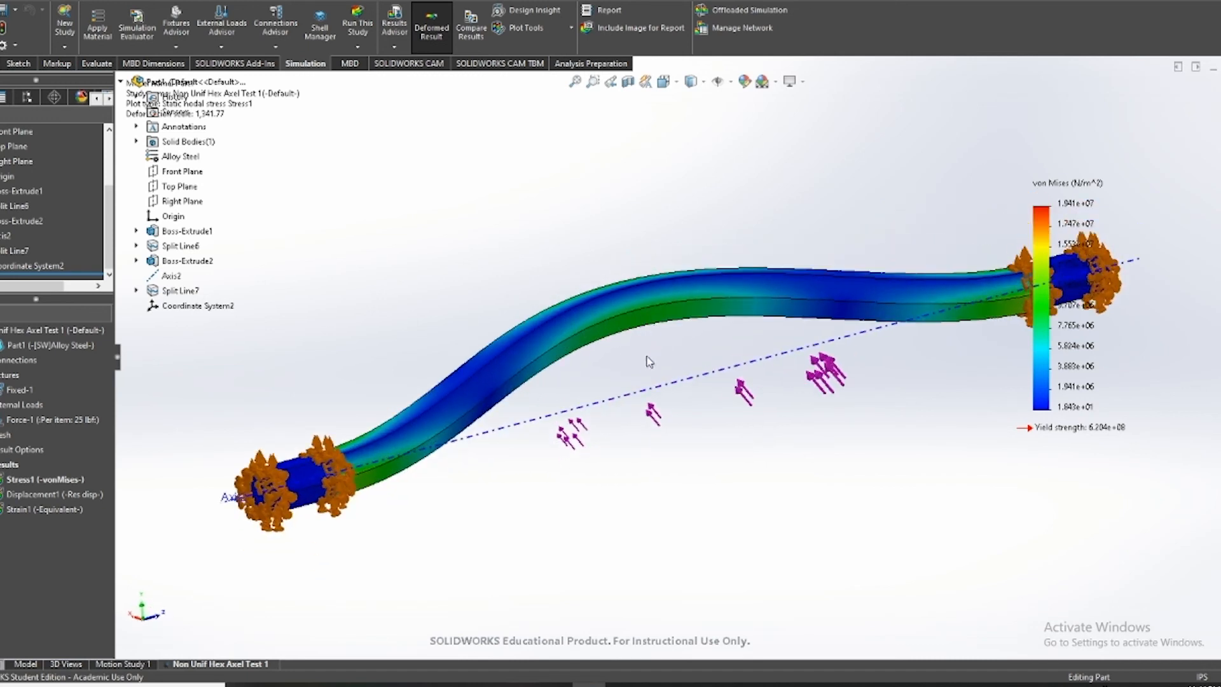